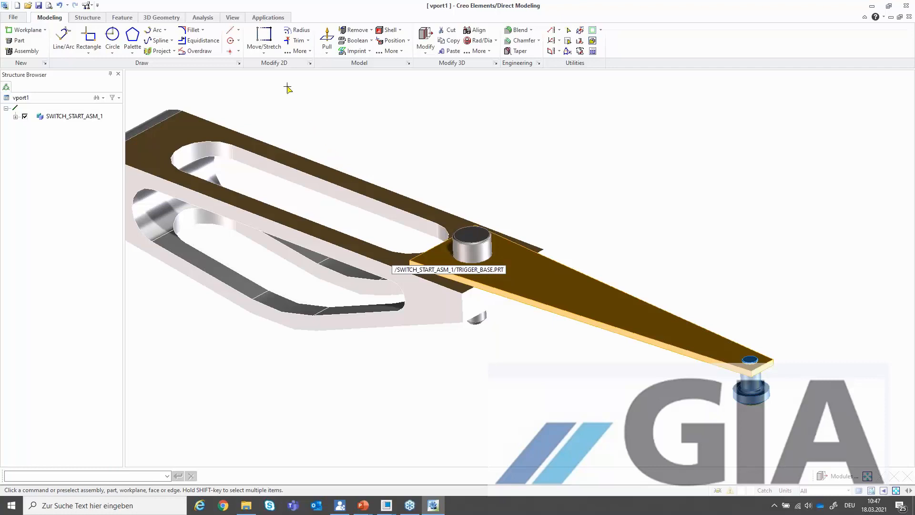
Activate the Creo Simulate application interface module and close the module settings
left_click(12, 18)
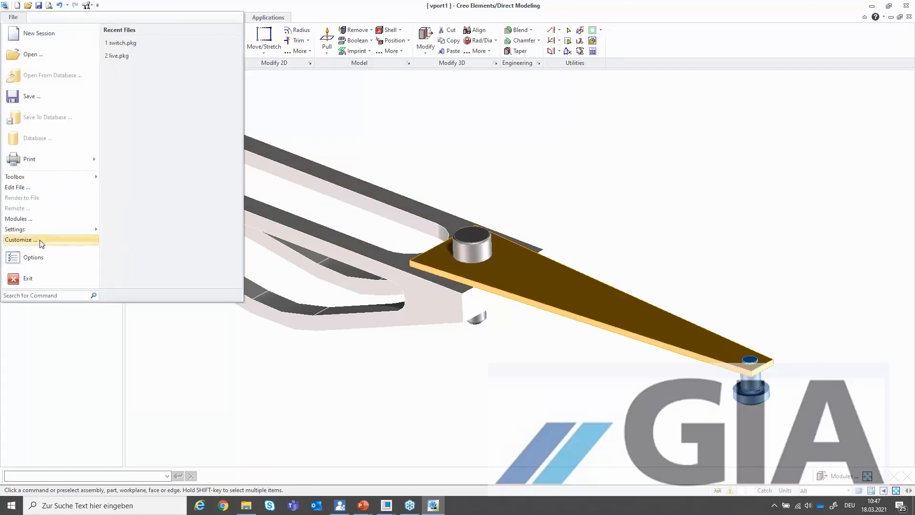
left_click(36, 220)
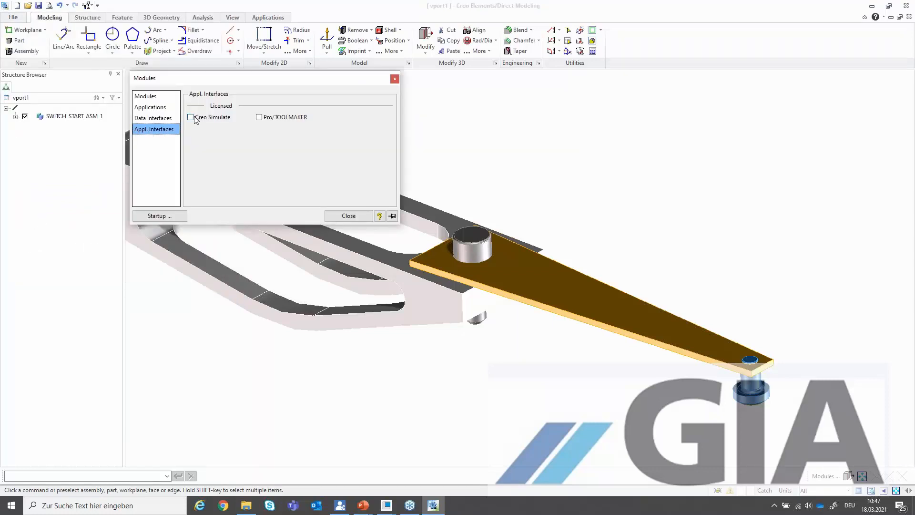
mouse_move(185, 113)
left_mouse_down()
mouse_move(193, 128)
mouse_move(204, 103)
left_mouse_up()
left_click_drag(290, 7, 340, 25)
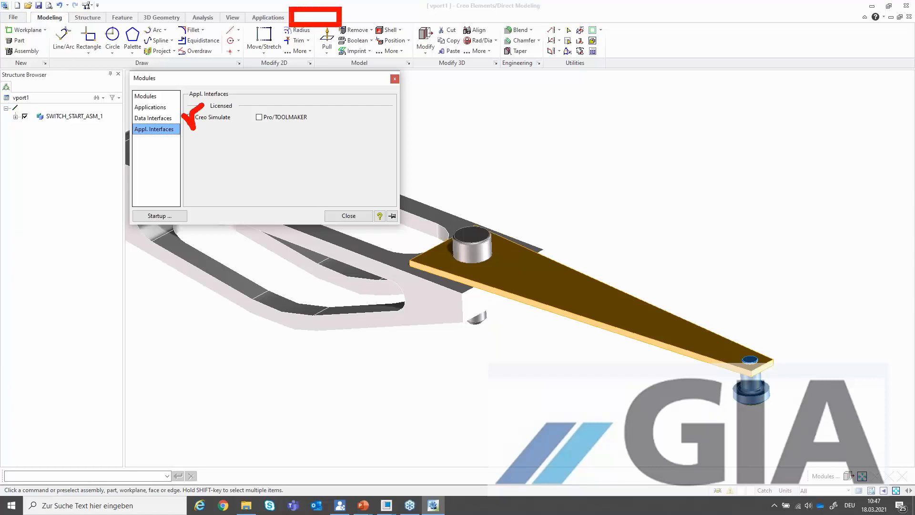
left_click(192, 117)
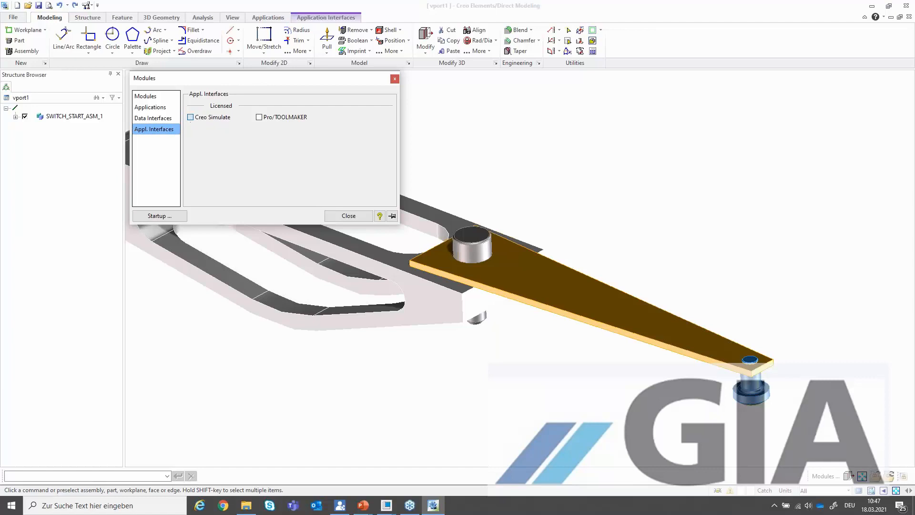
left_click(350, 216)
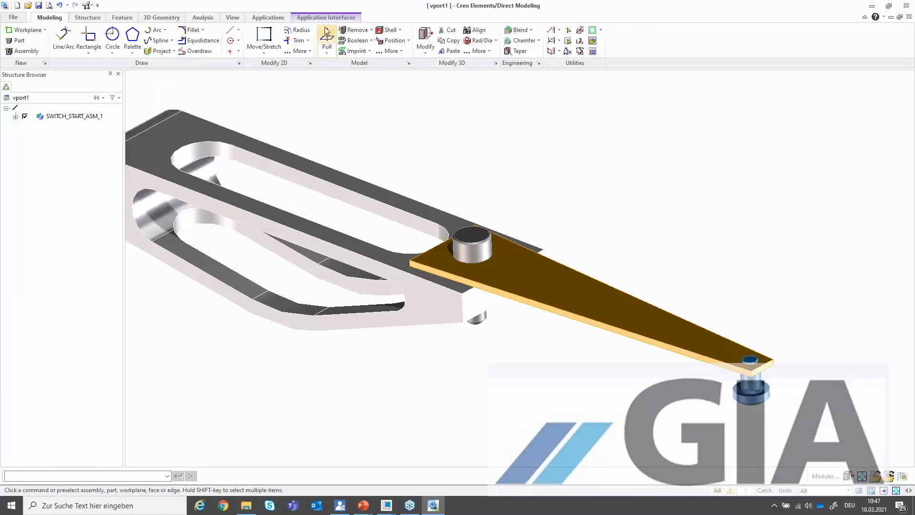
left_click(324, 19)
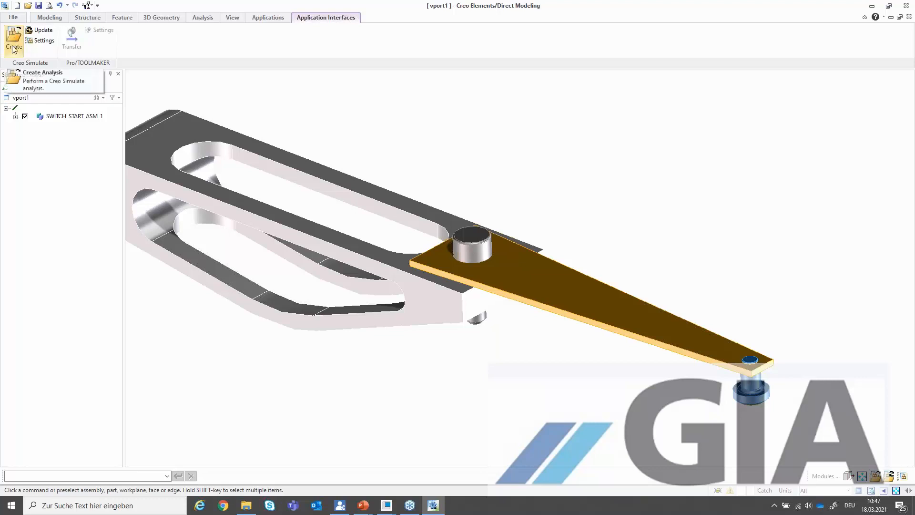
left_click(47, 16)
left_click(18, 17)
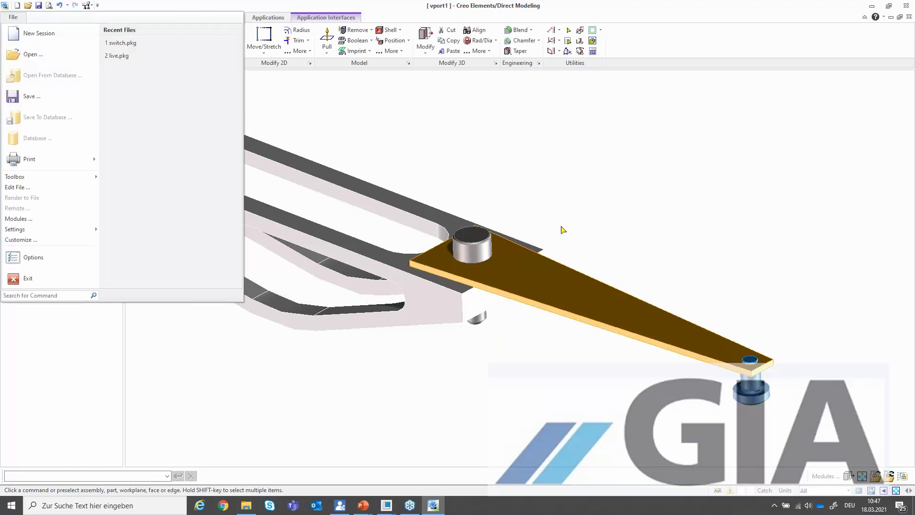
left_click(572, 236)
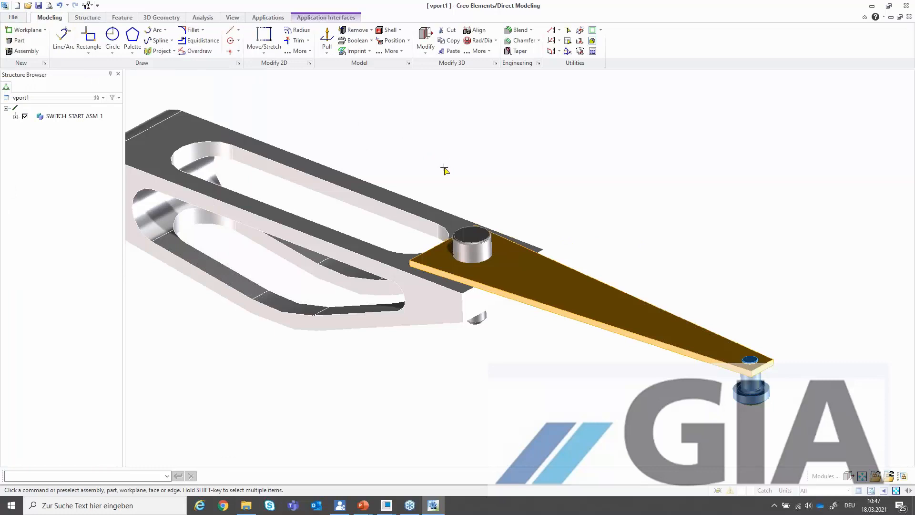
Save the SWITCH_START_ASM_1 assembly as package "live" in the 001_CED_Modal_Analysis folder
middle_click_drag(445, 169, 467, 169)
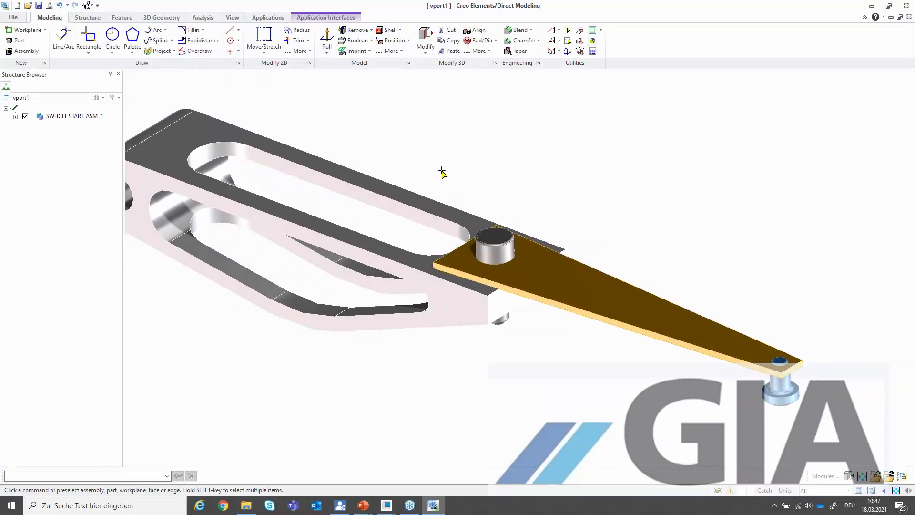
left_click(39, 5)
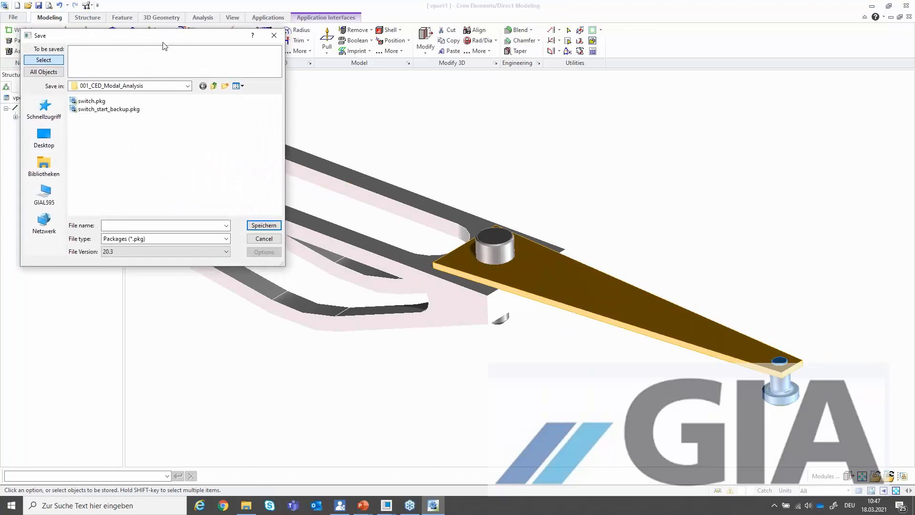
left_click(162, 89)
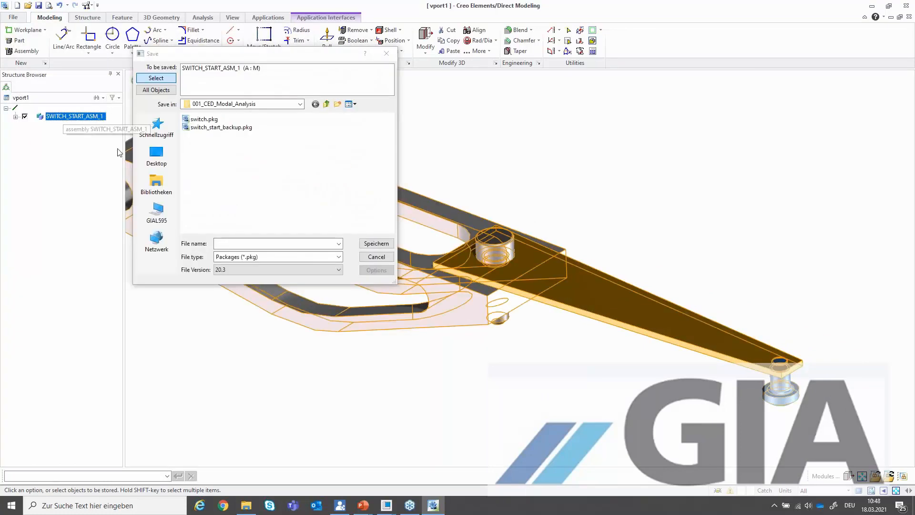
left_click(238, 244)
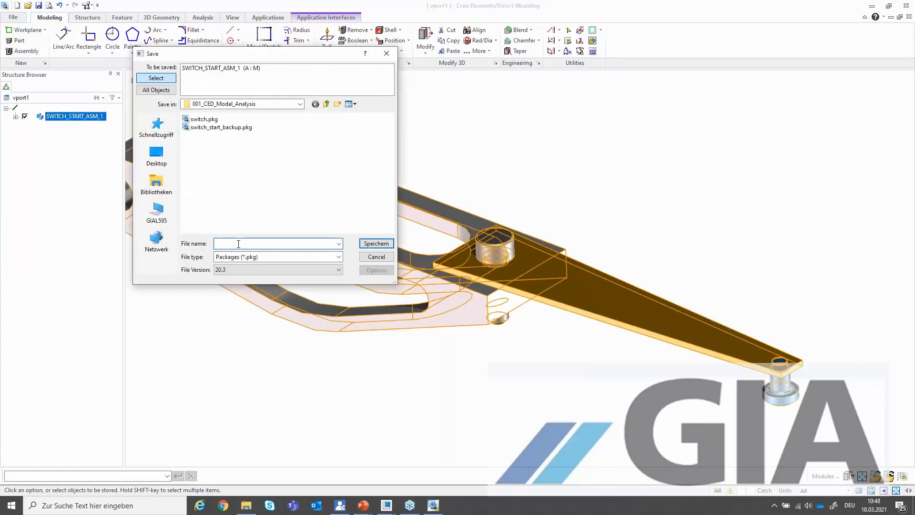
type("live")
left_click(376, 244)
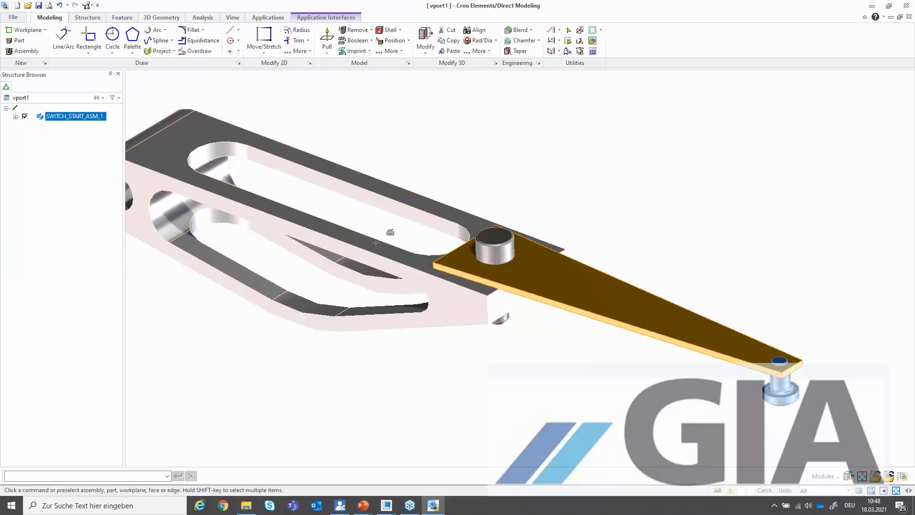
Switch to Creo Parametric and open live.pkg from the 001_CED_Modal_Analysis folder, showing all file types
left_click(387, 506)
left_click(364, 478)
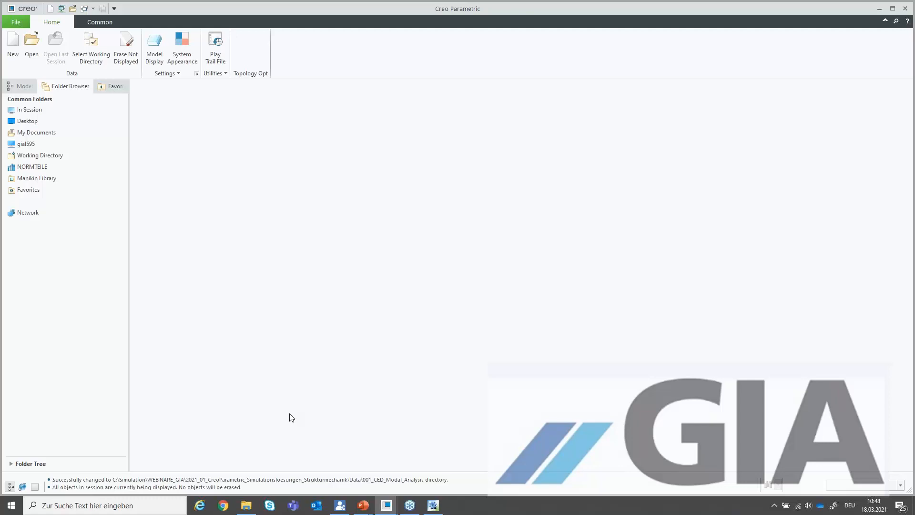
left_click(32, 48)
left_click(526, 360)
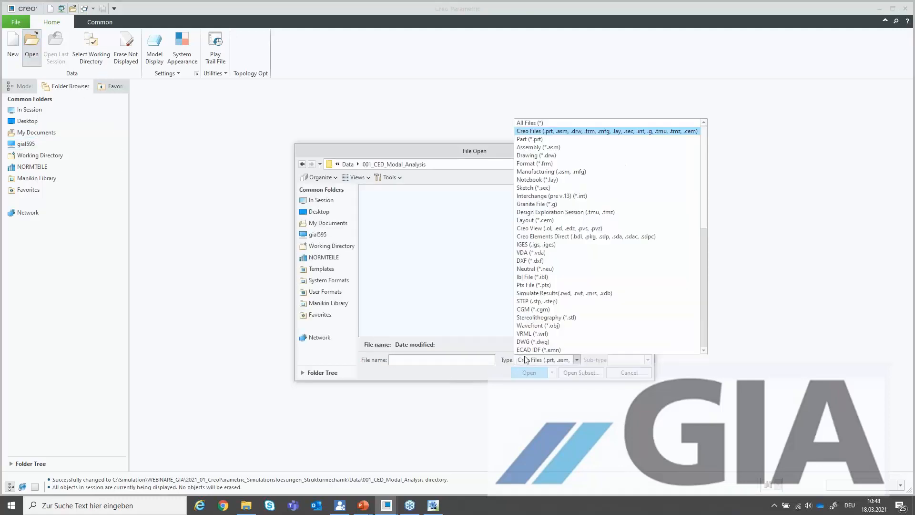
left_click(541, 122)
double_click(387, 200)
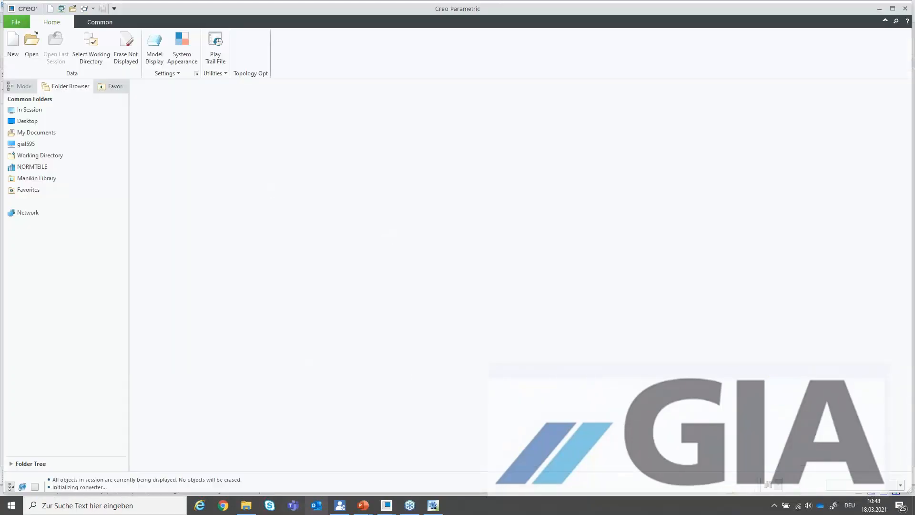
Import live.pkg as an assembly named "live" with the current profile, templates and ATB enabled
mouse_move(386, 507)
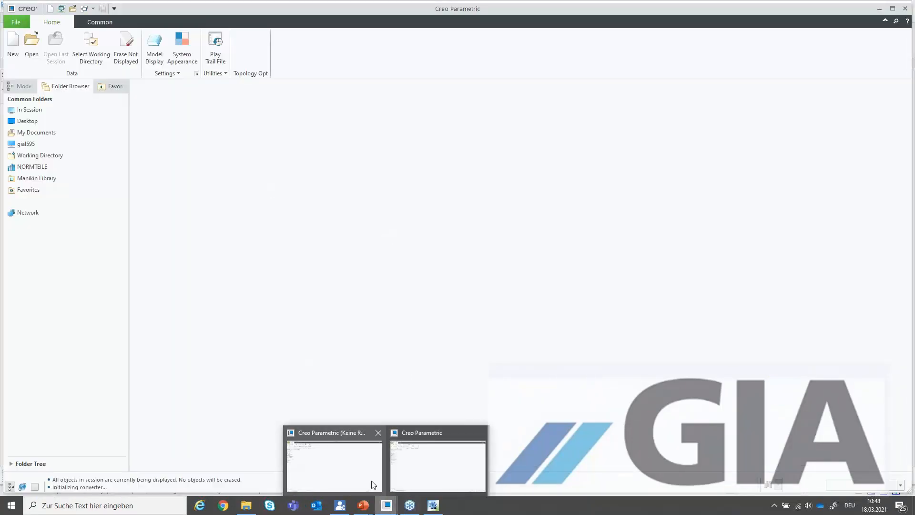
mouse_move(418, 479)
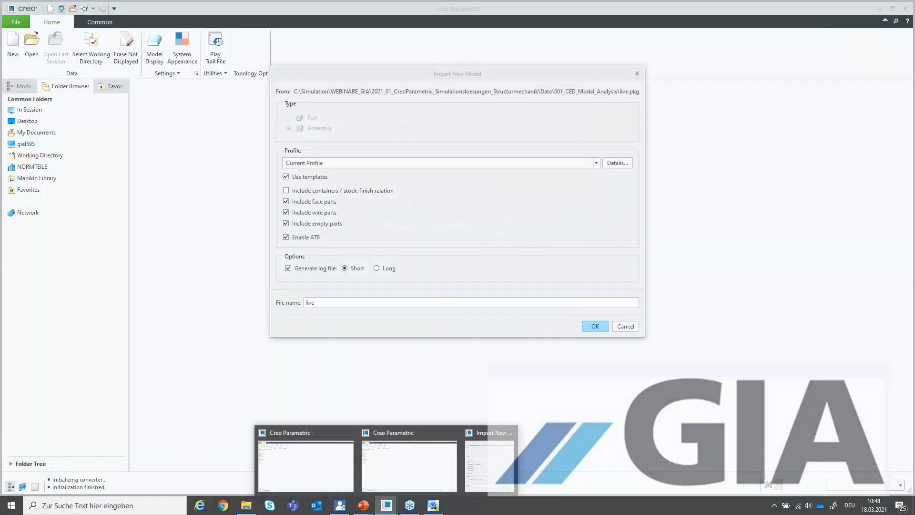
key("ctrl+2")
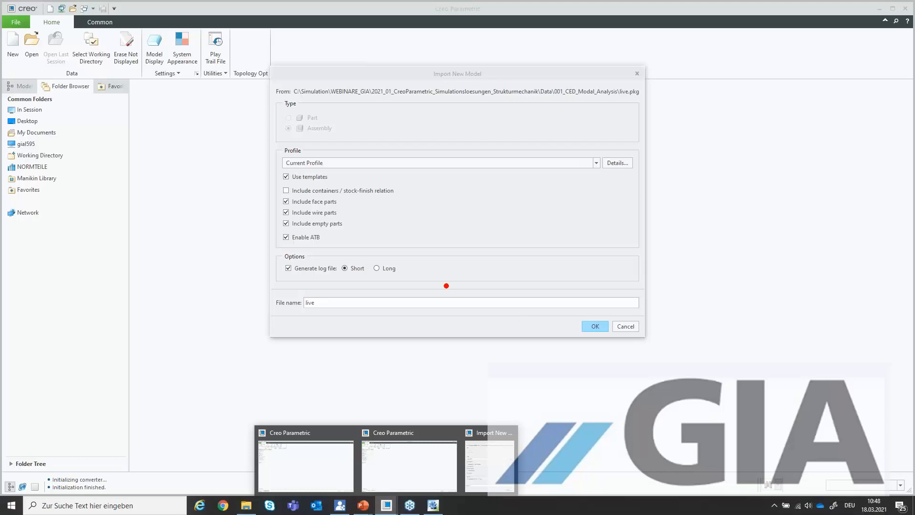
left_click_drag(274, 224, 347, 252)
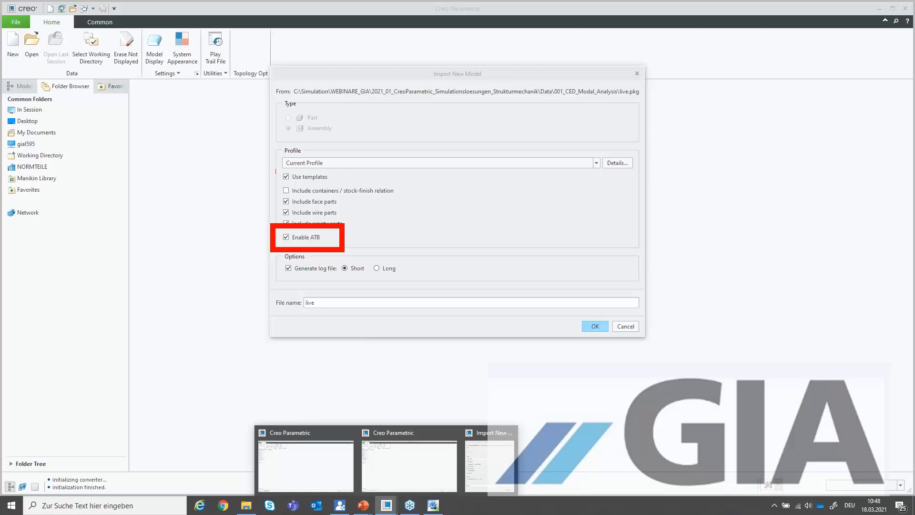
left_click_drag(274, 170, 339, 187)
key("Escape")
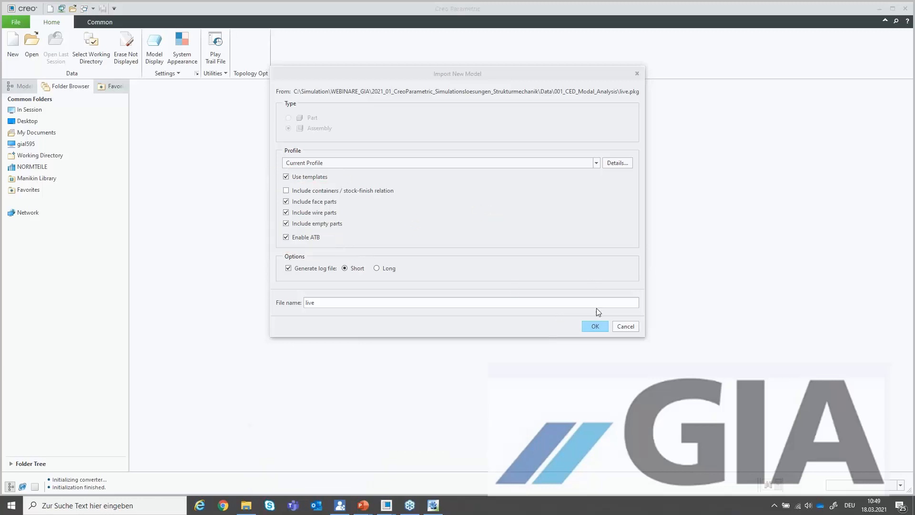
left_click(596, 326)
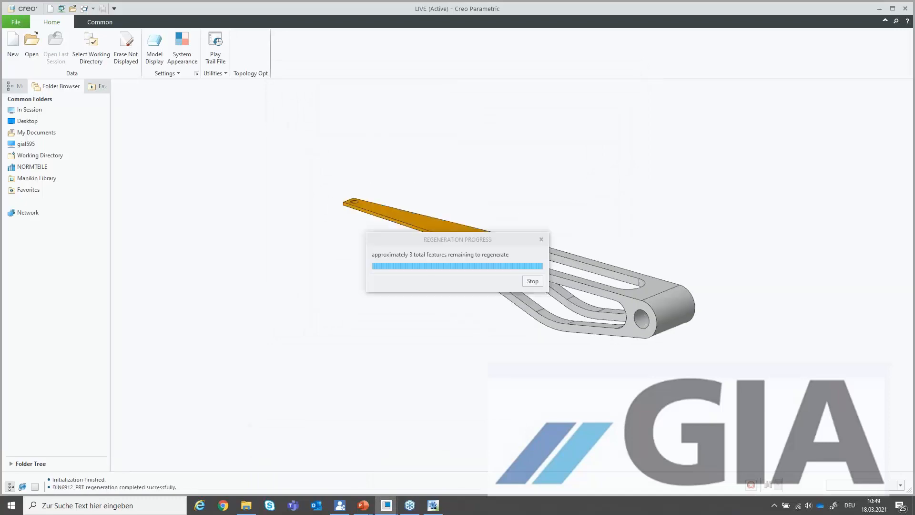
middle_click_drag(584, 332, 572, 334)
left_click(907, 425)
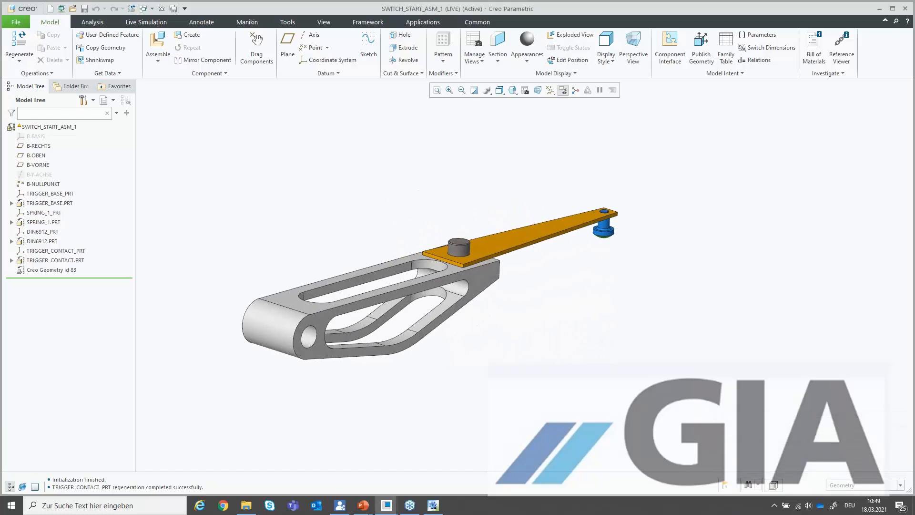
left_click(435, 508)
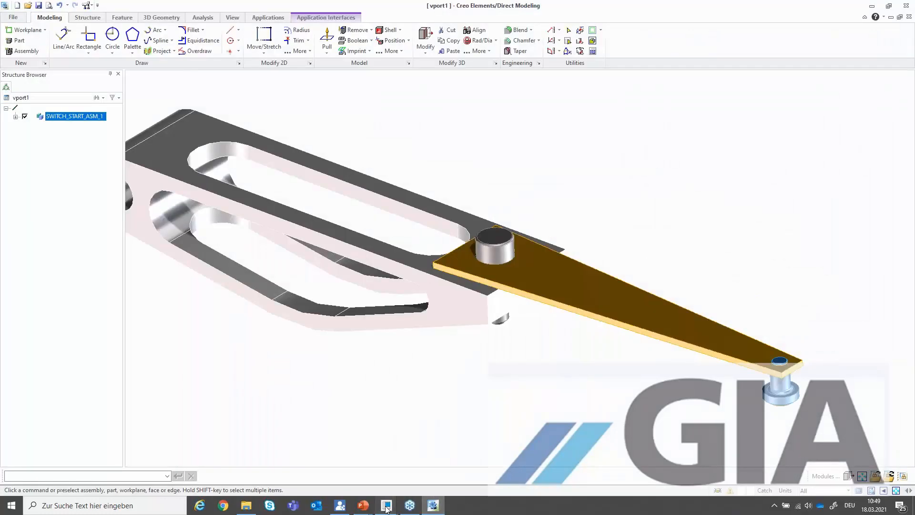
left_click(348, 465)
Start the Creo Simulate environment for the imported switch assembly
scroll(436, 286, "down", 1)
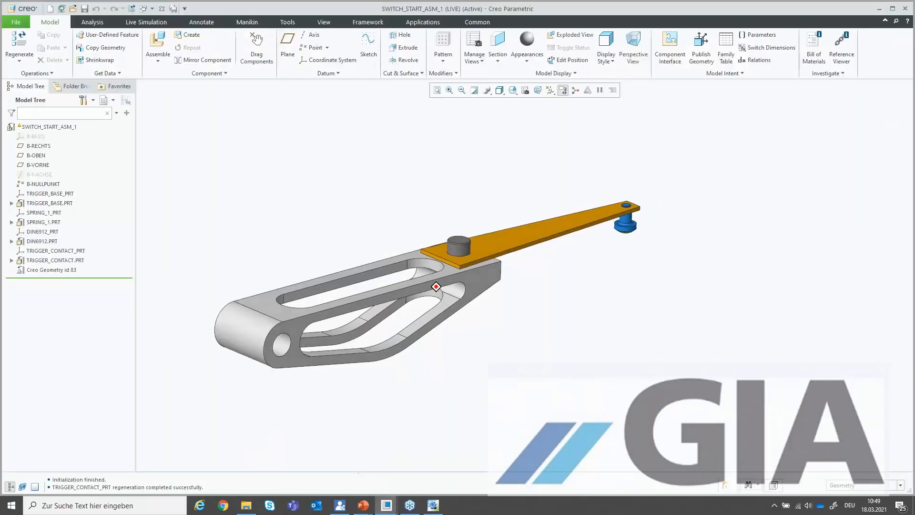
middle_click_drag(435, 286, 419, 283)
left_click(424, 21)
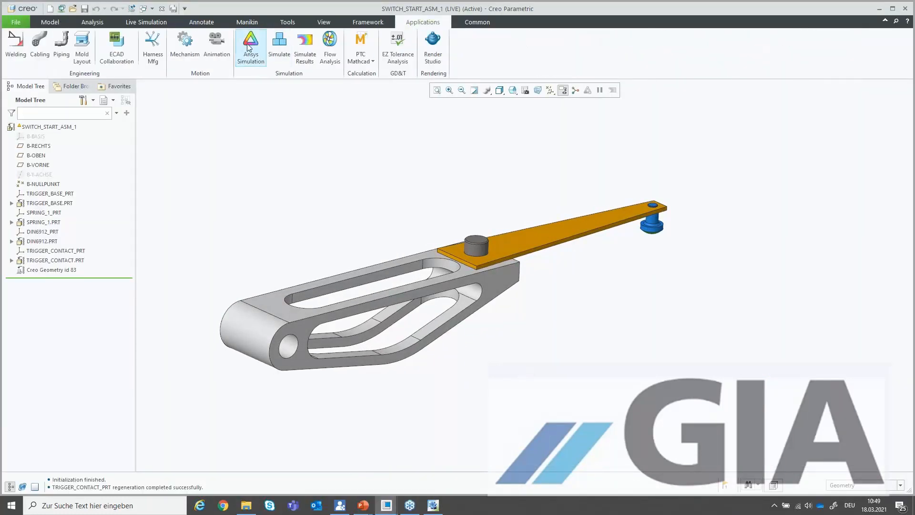
left_click(280, 48)
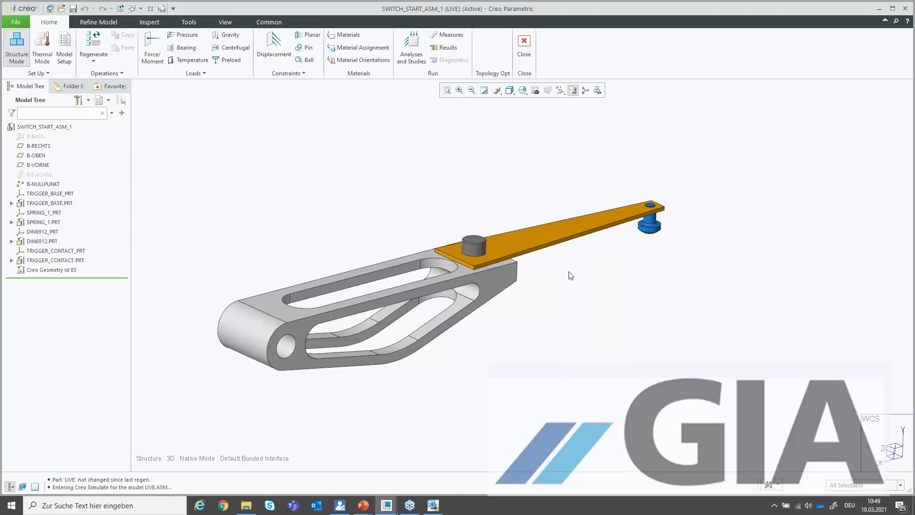
Apply a displacement constraint to the inner surface of the hole in the trigger base's rounded end
scroll(321, 374, "down", 2)
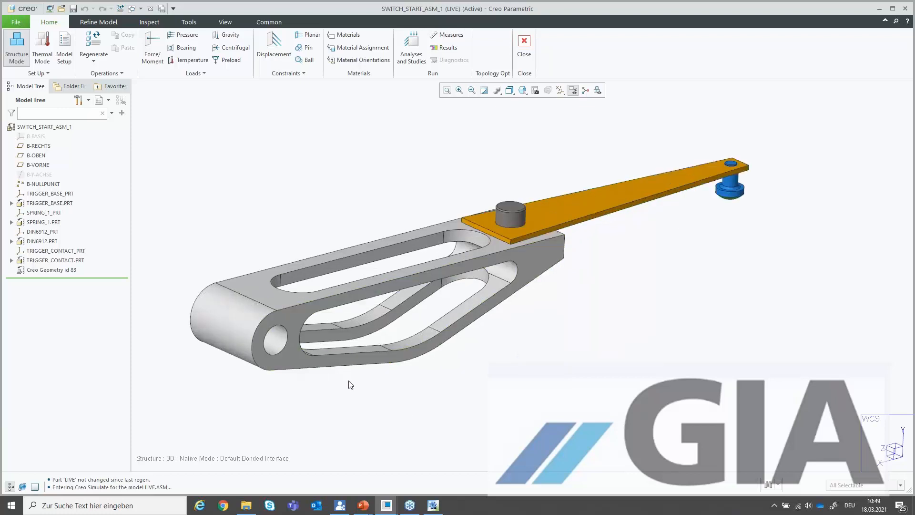
left_click(276, 339)
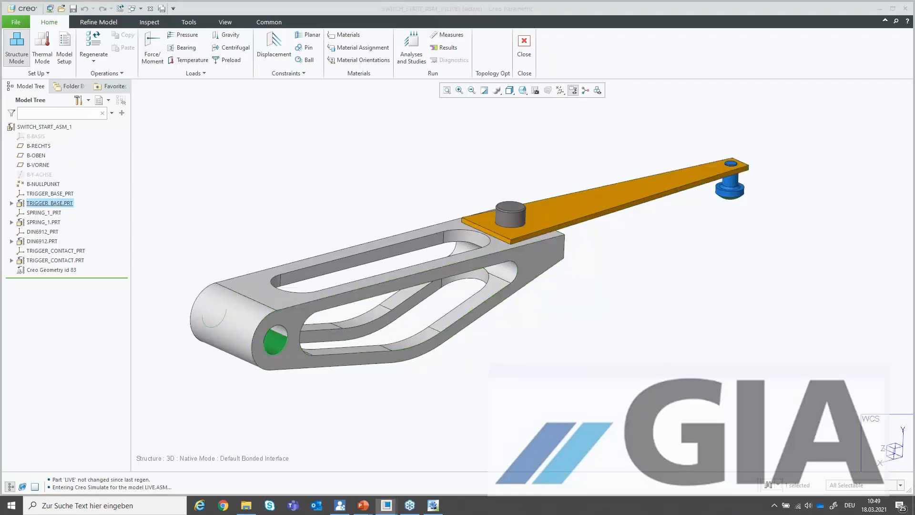
left_click(306, 295)
left_click(865, 386)
Apply a force load of 50 N in Y to surfaces of the blue trigger contact part
scroll(758, 180, "down", 4)
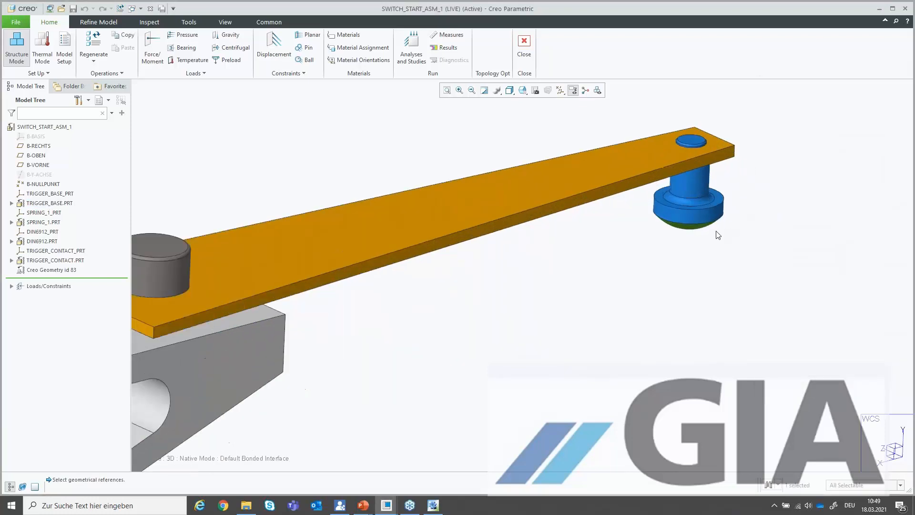
left_click(694, 188)
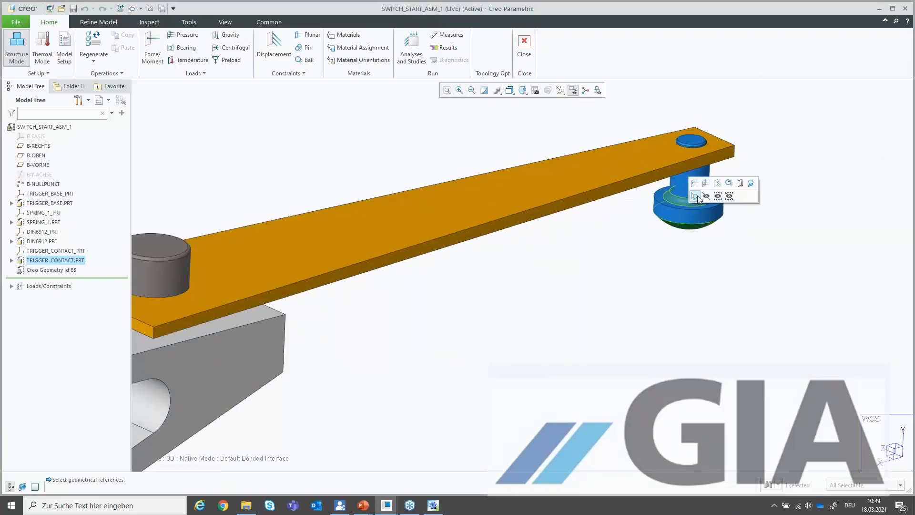
left_click(695, 184)
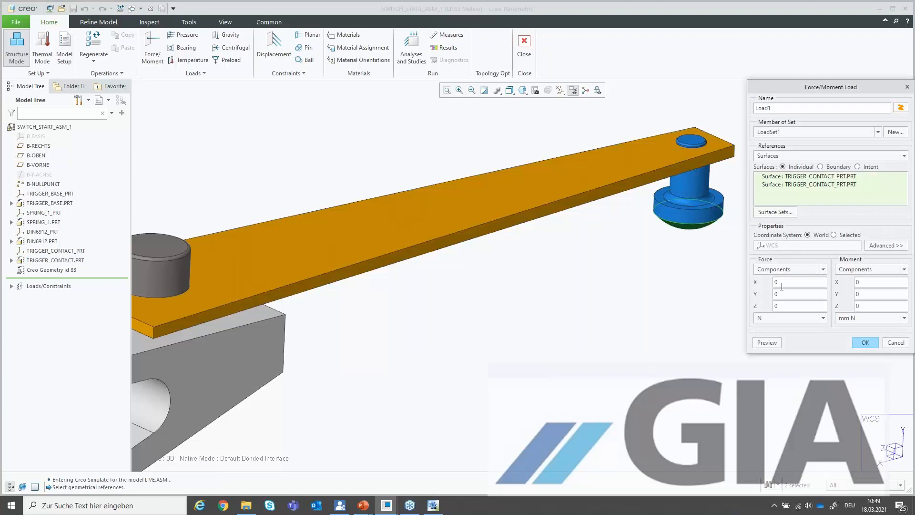
double_click(784, 296)
type("50")
left_click(864, 343)
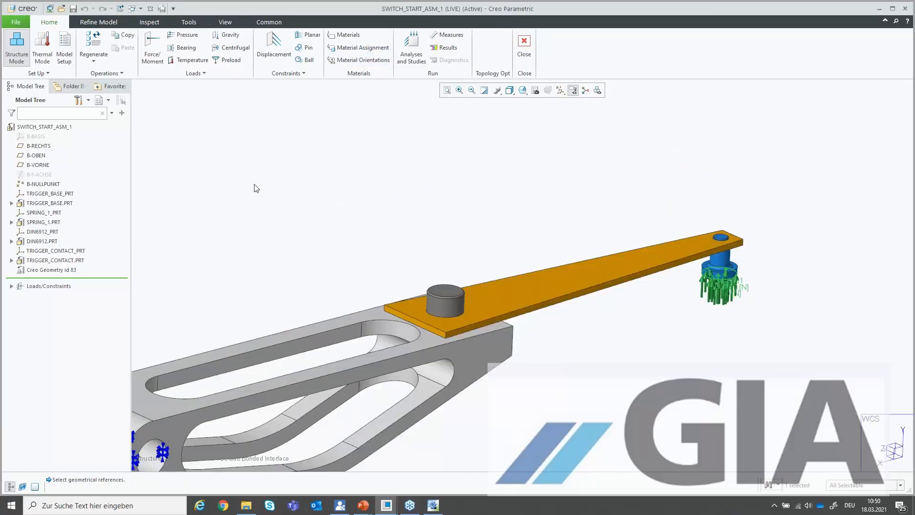
Add the library materials AL2014, KUPFER and S235JR__AR to the model, converting units to match the model for S235JR__AR
left_click(354, 35)
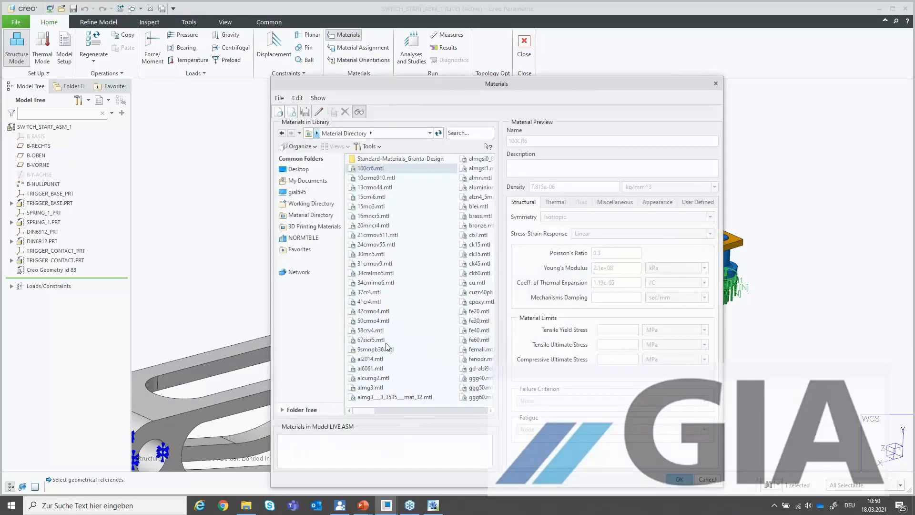
double_click(368, 360)
left_click(476, 302)
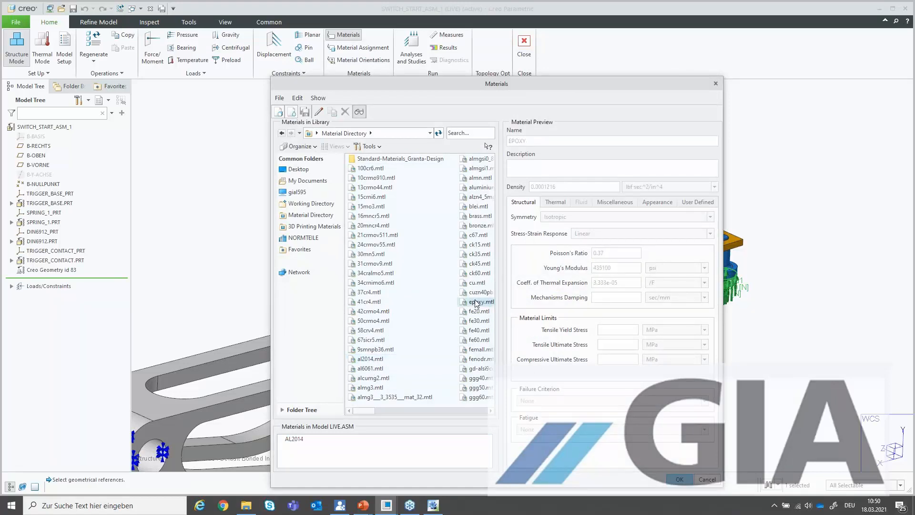
key("k")
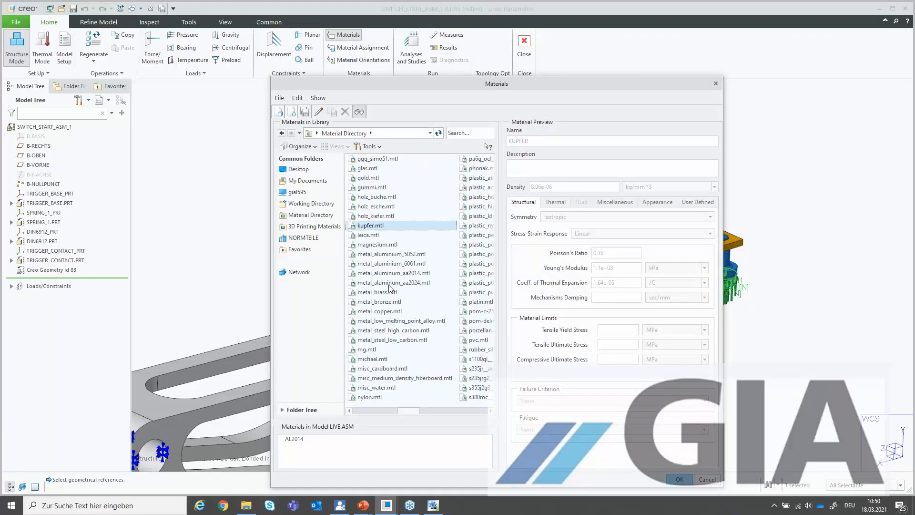
double_click(372, 227)
key("s")
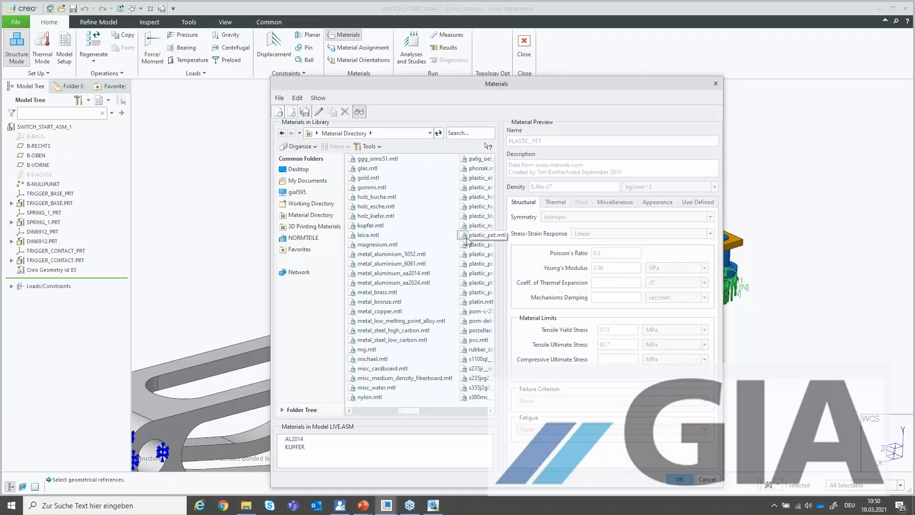
double_click(484, 370)
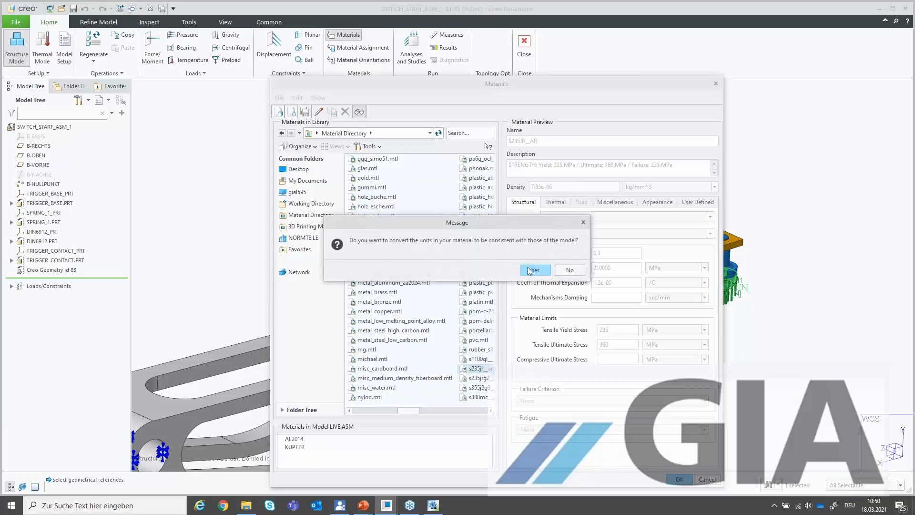
left_click(530, 269)
left_click(682, 479)
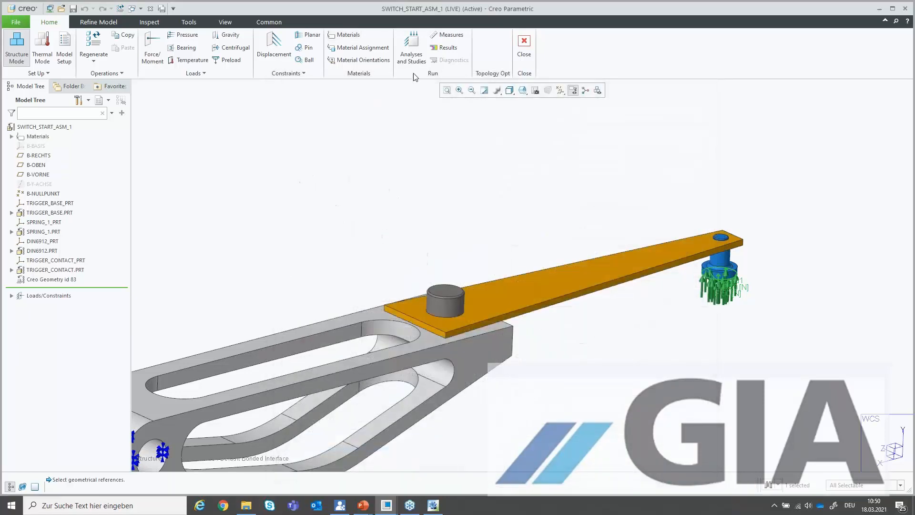
Assign the AL2014 material to the grey trigger base component
left_click(364, 47)
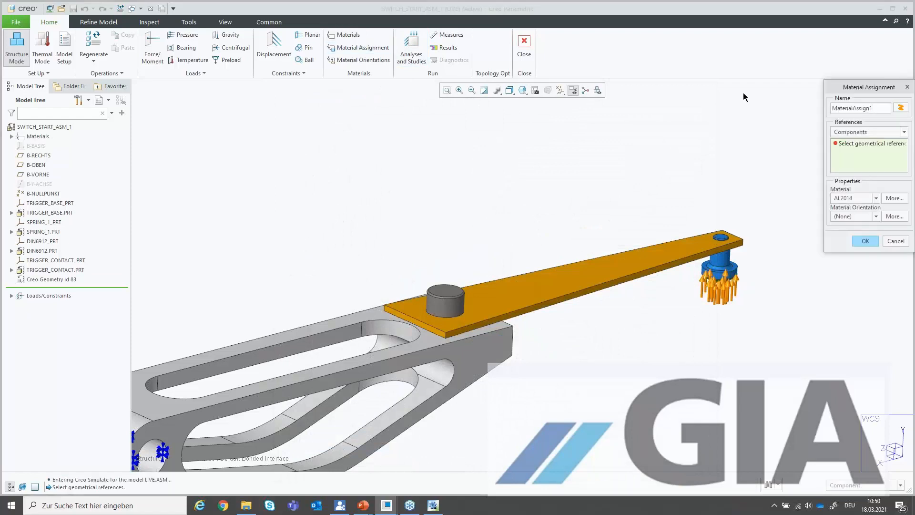
left_click(382, 360)
middle_click(381, 359)
Assign the KUPFER material to the blue trigger contact component
left_click(375, 49)
left_click(876, 197)
left_click(866, 216)
left_click(735, 268)
middle_click(528, 166)
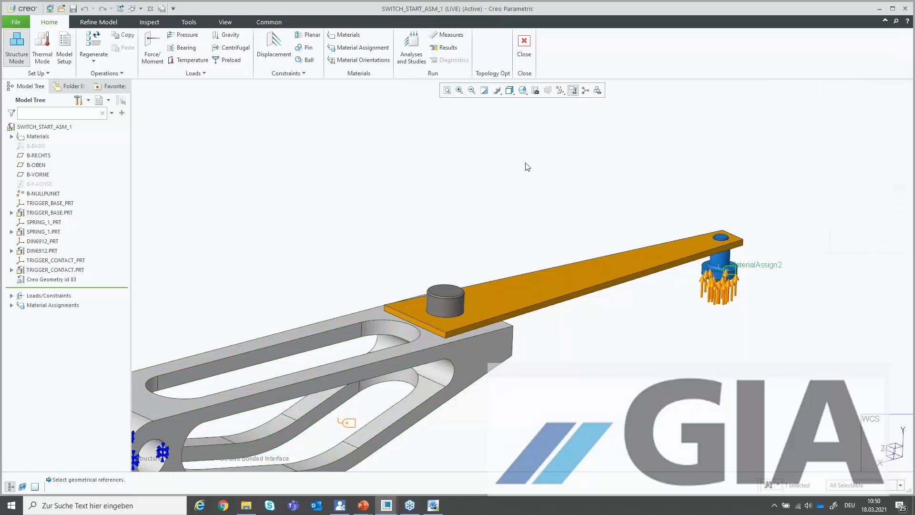
Assign the S235JR__AR material to the orange spring and the DIN6912 screw
left_click(342, 48)
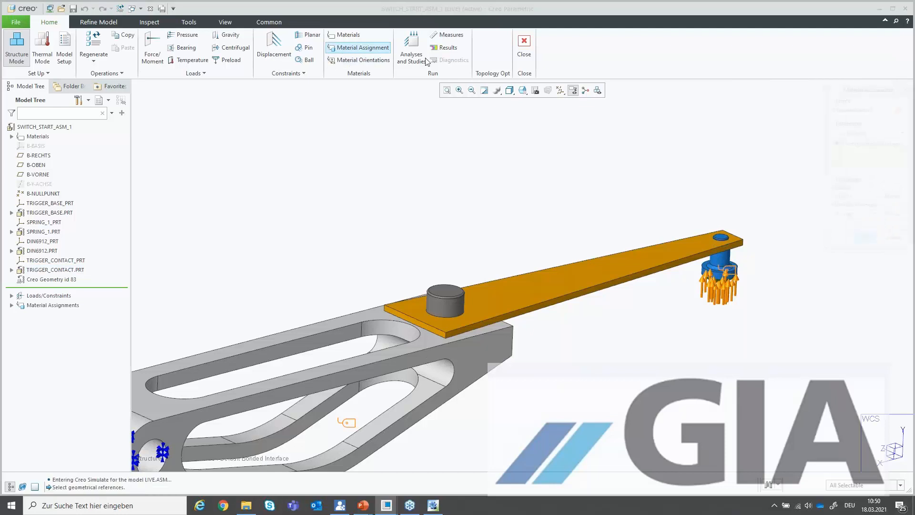
left_click(858, 202)
left_click(859, 228)
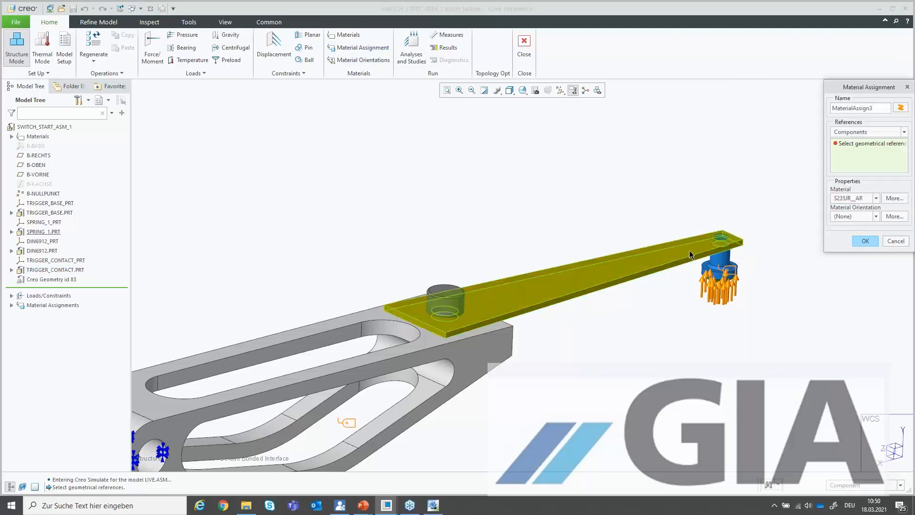
left_click(690, 256)
left_click(446, 298, "ctrl")
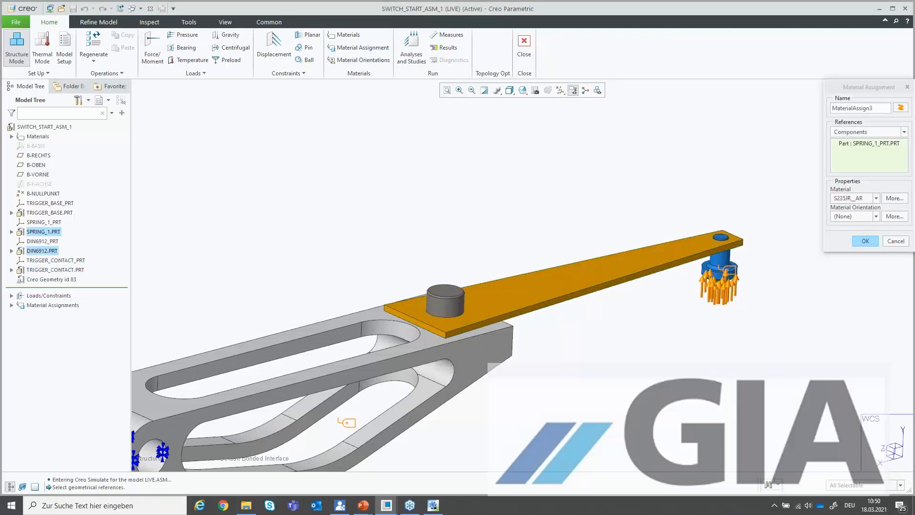
middle_click(571, 197)
scroll(571, 197, "up", 3)
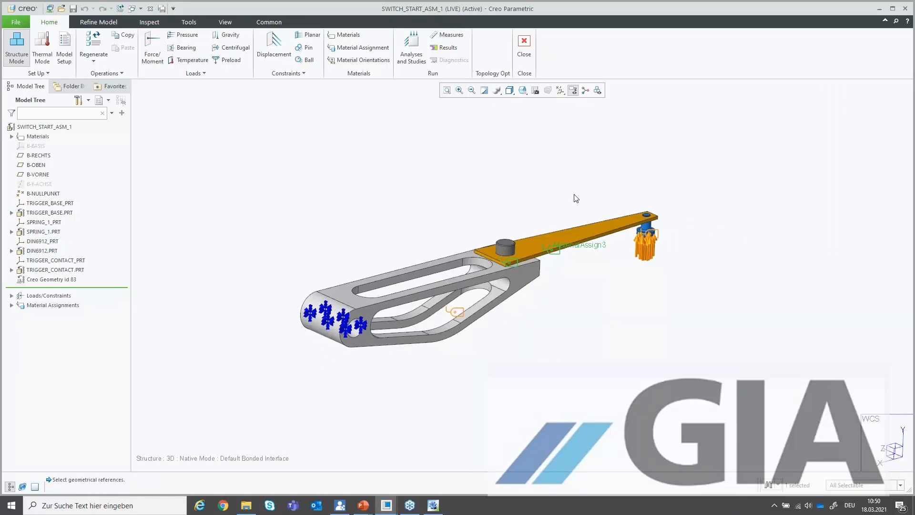
scroll(523, 248, "down", 2)
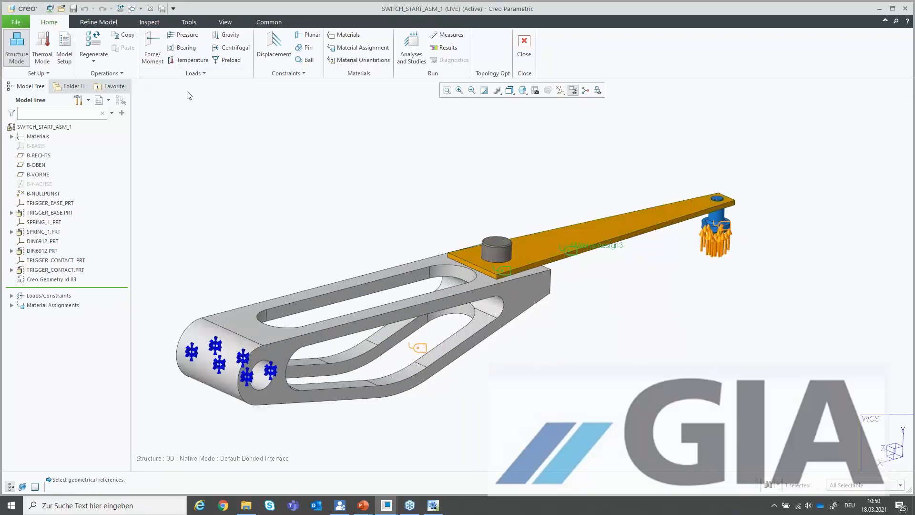
Create a static analysis named st_Elite using ConstraintSet1 and LoadSet1 with single-pass adaptive convergence
left_click(413, 46)
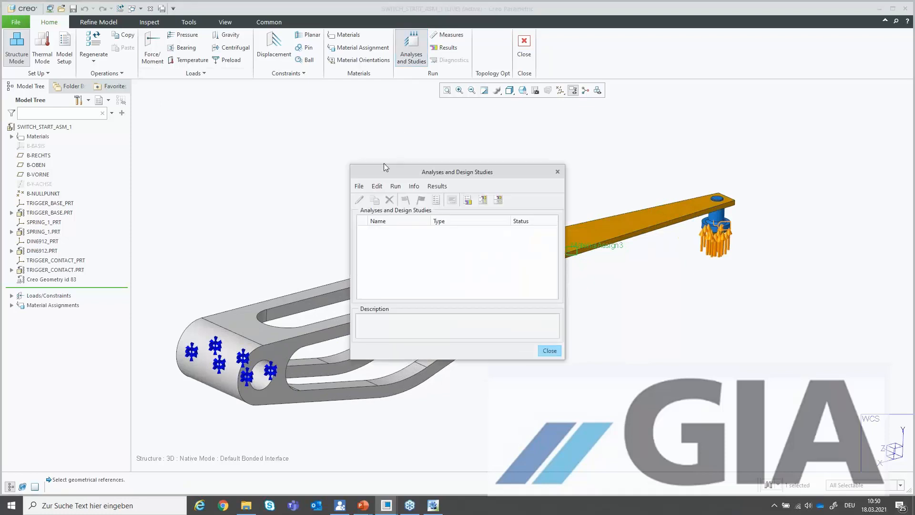
left_click(360, 187)
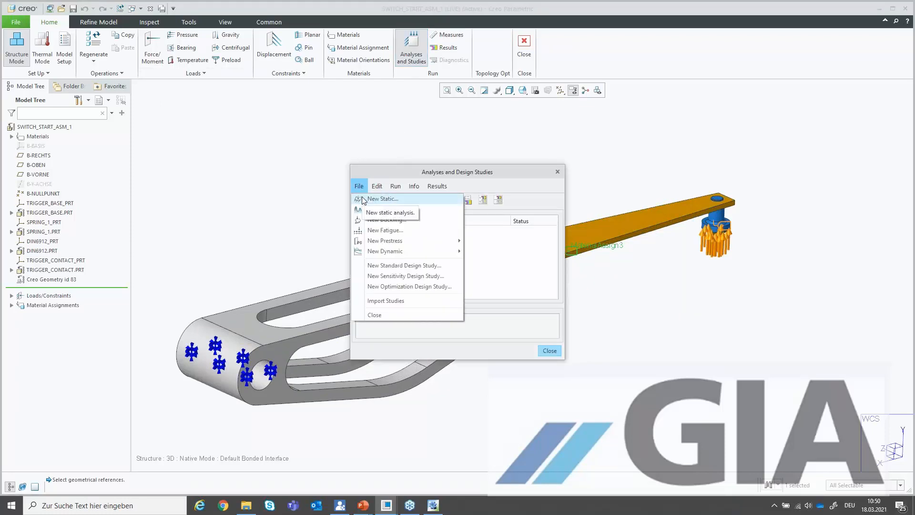
left_click(381, 198)
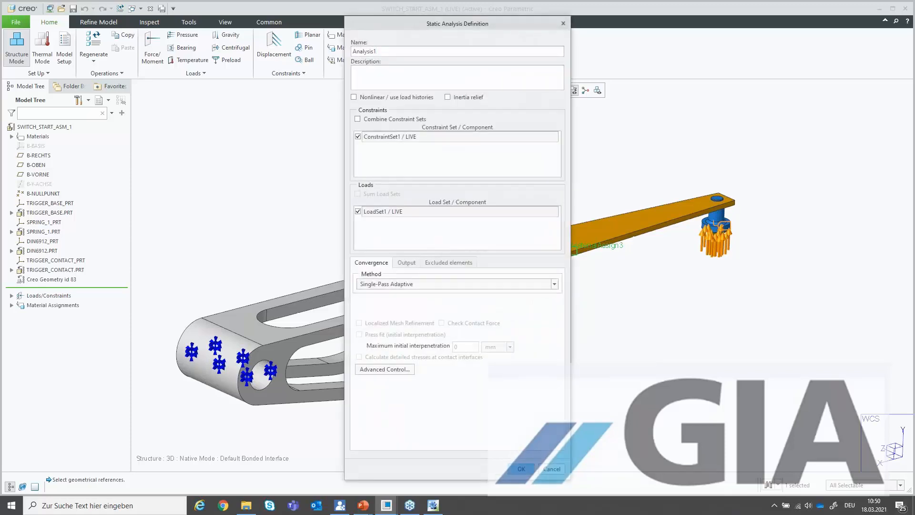
left_click_drag(379, 50, 273, 33)
type("st")
left_click(521, 470)
Run the st_Elite analysis with interactive diagnostics and check its run status summary
left_click(405, 201)
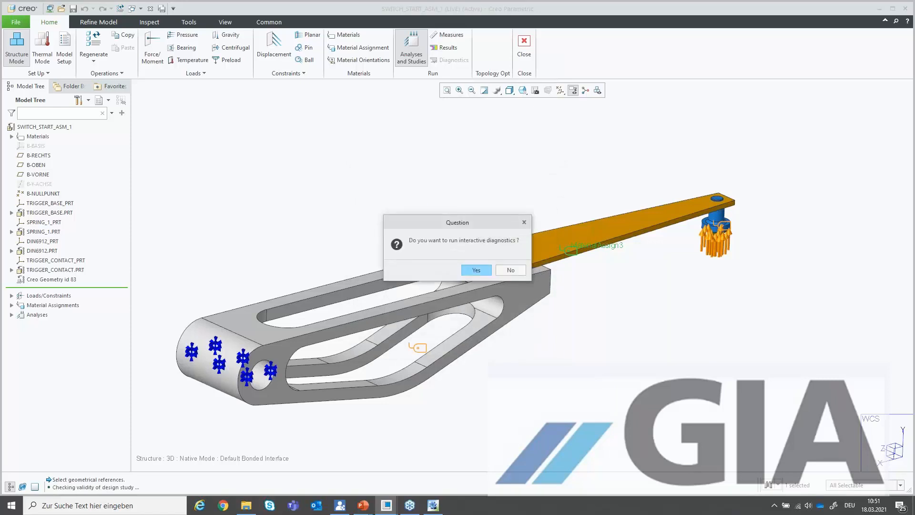
left_click(488, 270)
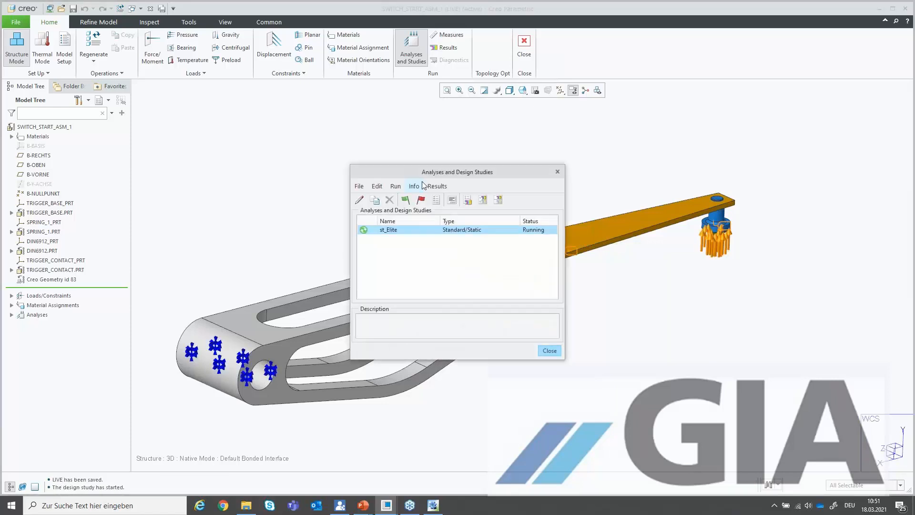
left_click(452, 199)
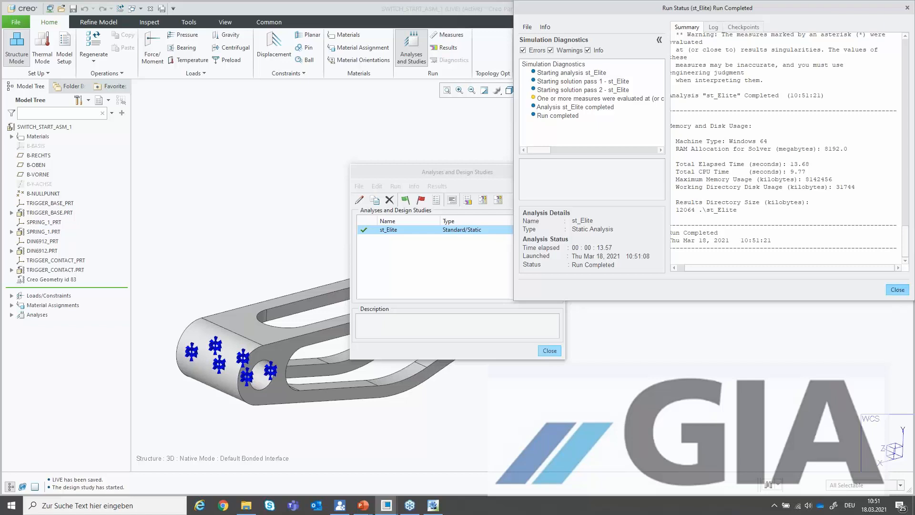
left_click(898, 290)
Show the st_Elite deformation and stress results in four windows and inspect them all from the same rotated viewpoint
left_click(500, 200)
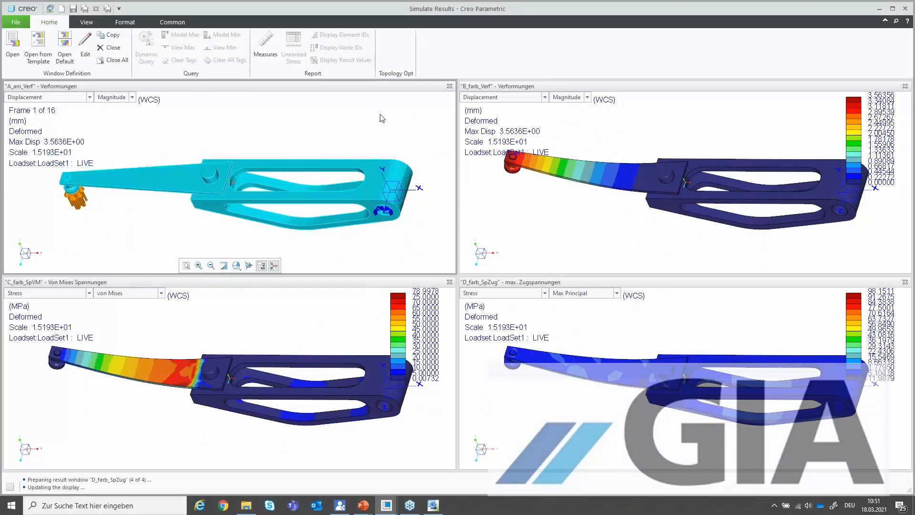
left_click(635, 163, "ctrl")
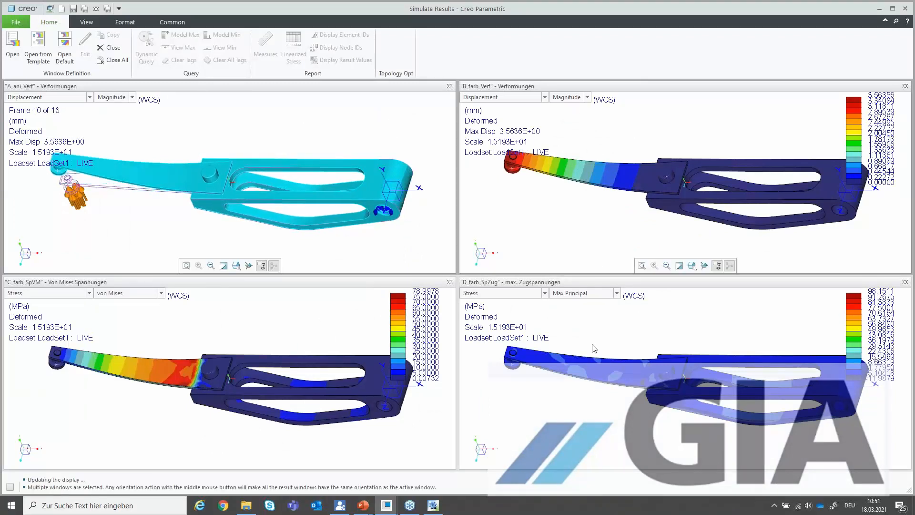
left_click(593, 347, "ctrl")
left_click(370, 370, "ctrl")
middle_click_drag(368, 369, 459, 367)
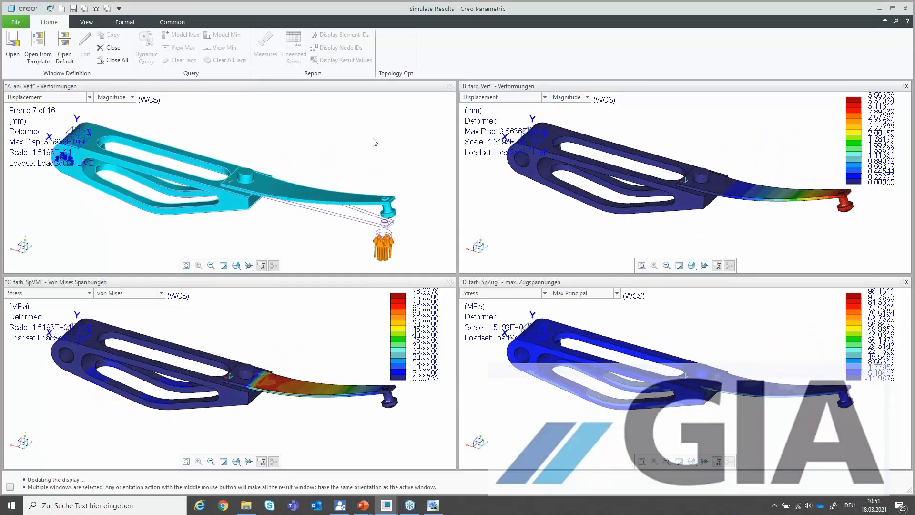
double_click(351, 86)
double_click(351, 87)
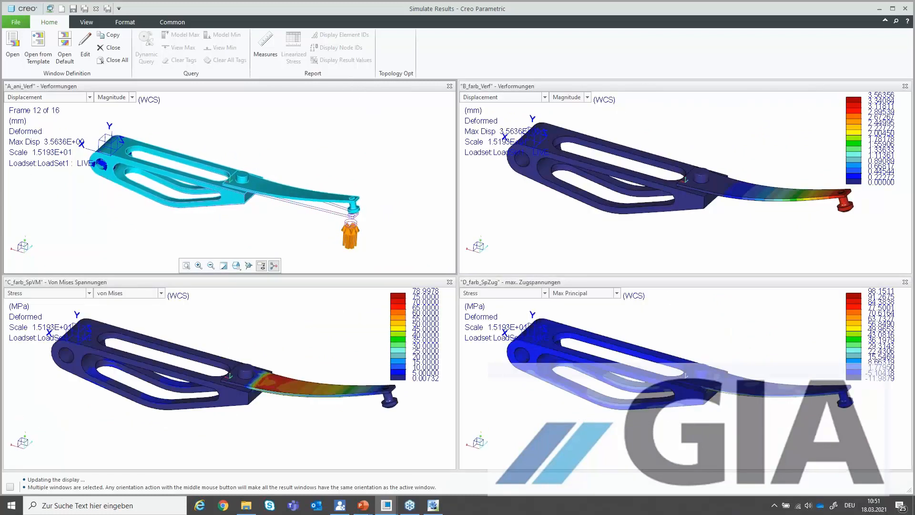
Close the simulation results and the overview of analyses and design studies
left_click(905, 9)
left_click(461, 281)
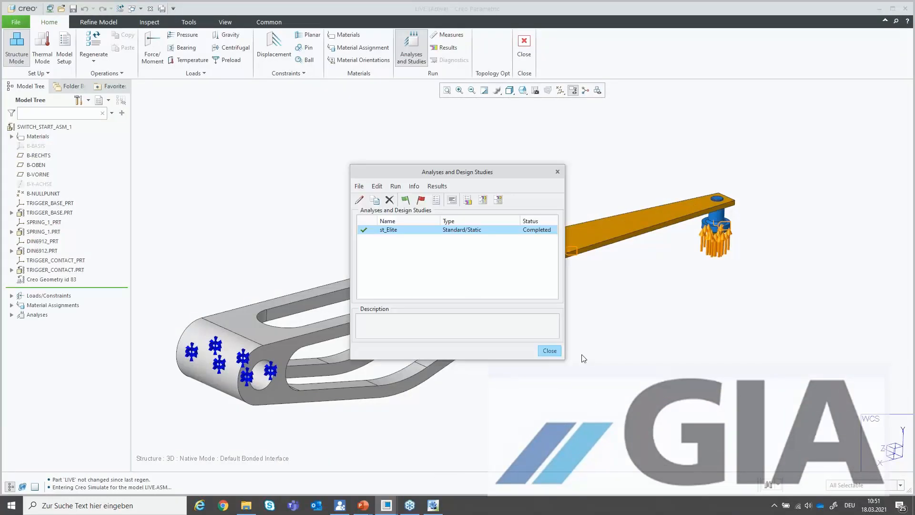
left_click(553, 351)
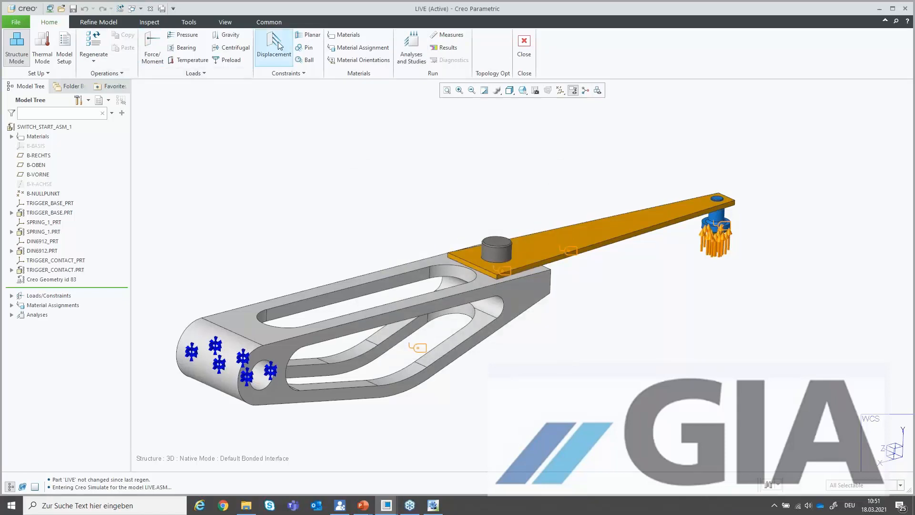
Create a constrained modal analysis named EF_1_4 with 4 modes using ConstraintSet1
left_click(404, 43)
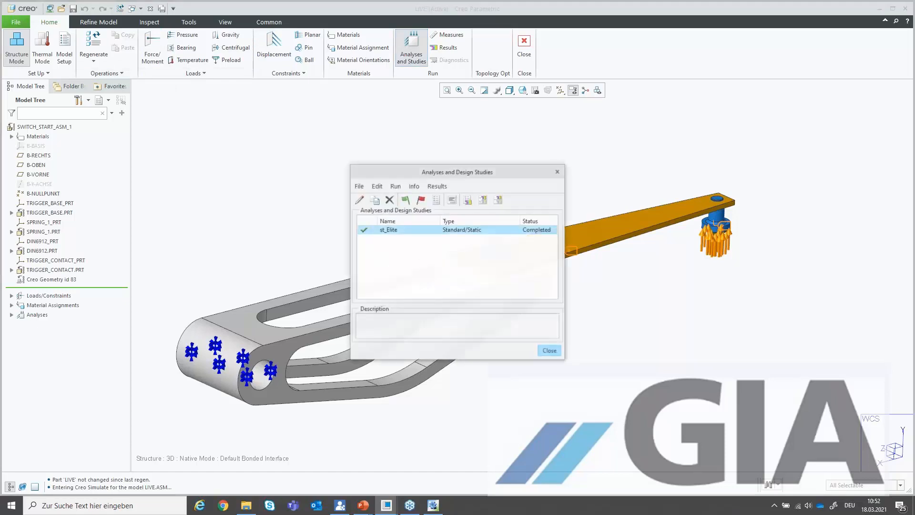
left_click(359, 187)
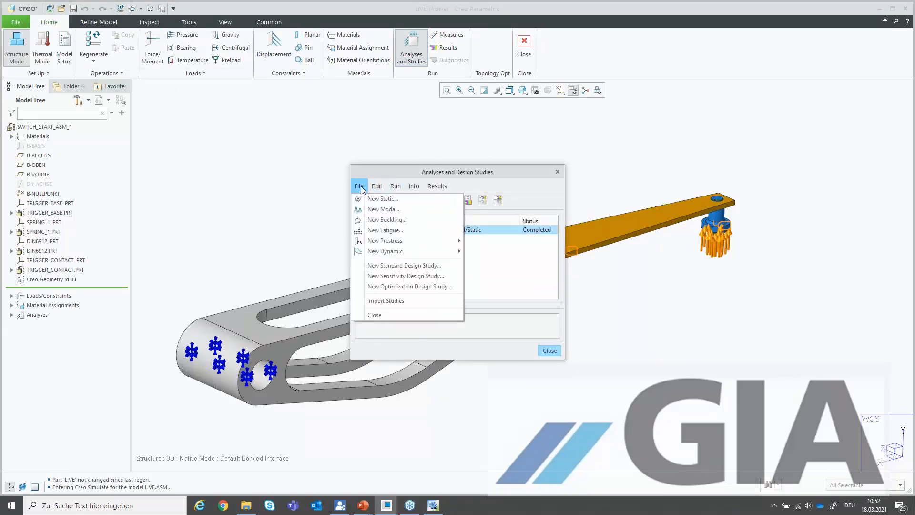
left_click(365, 210)
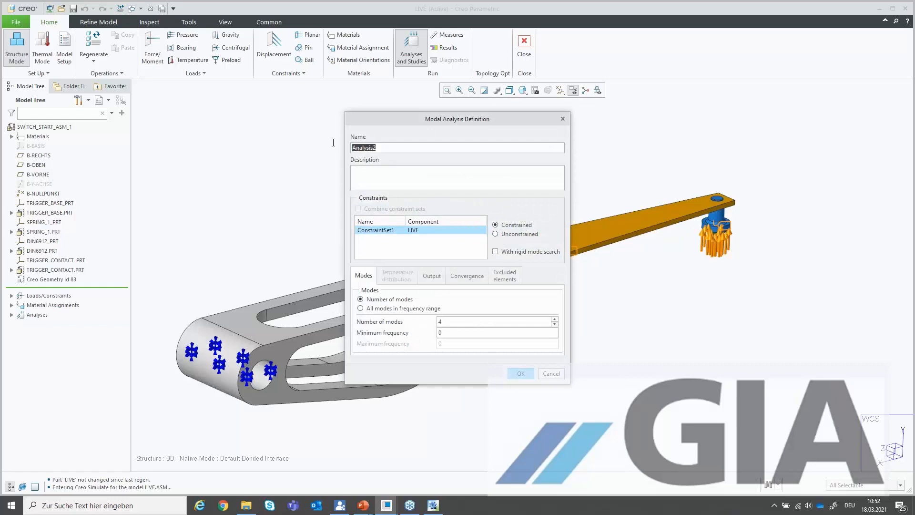
type("EF_1_4")
left_click(520, 374)
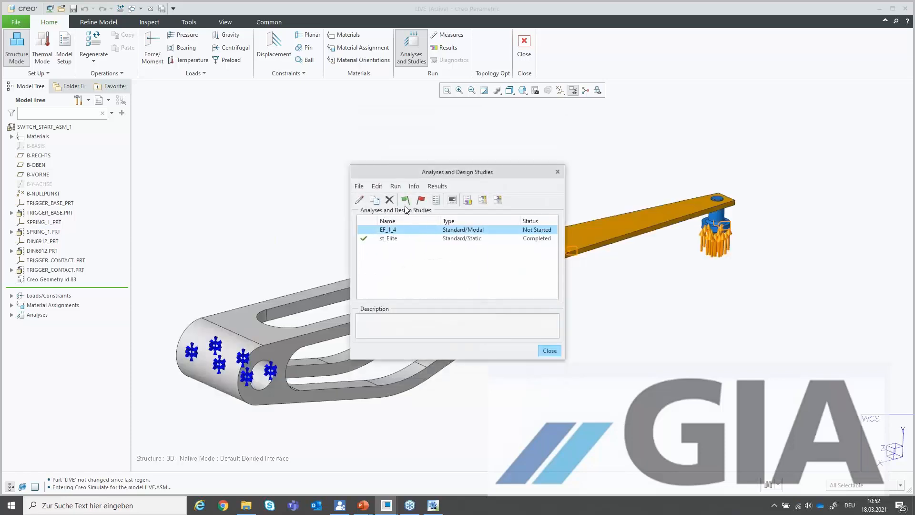
Run the EF_1_4 modal analysis with interactive diagnostics and examine the natural frequencies in the run summary
left_click(475, 272)
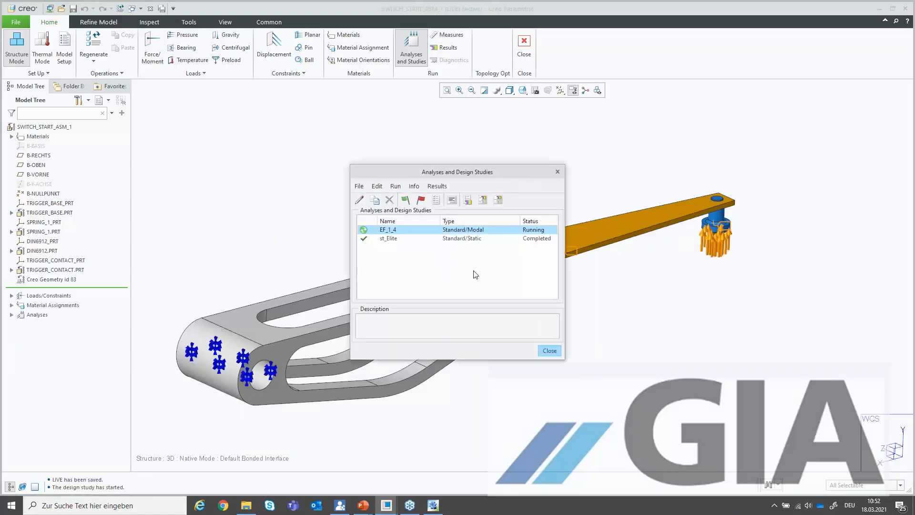
left_click(458, 202)
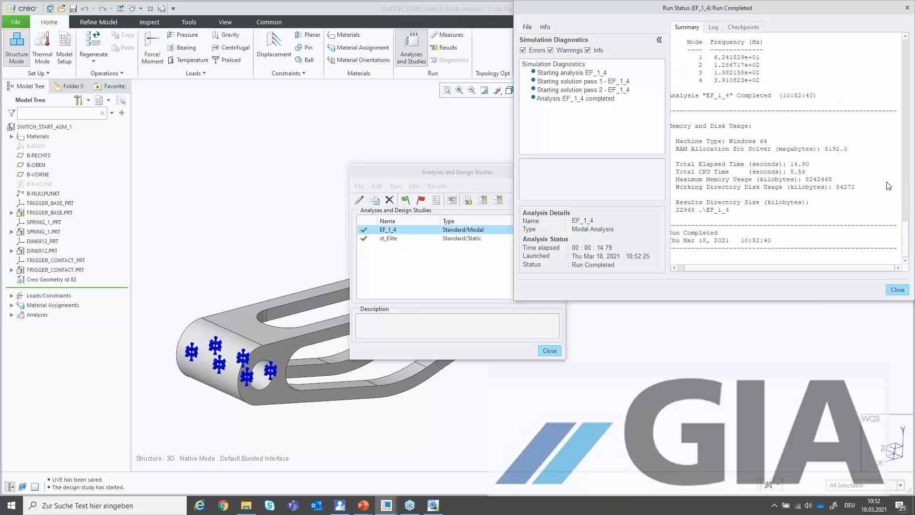
left_click_drag(700, 58, 752, 80)
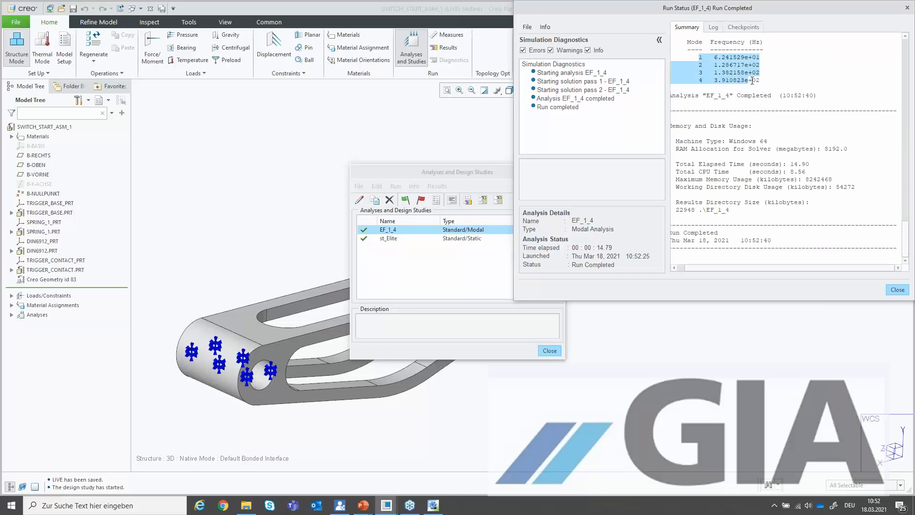
left_click(898, 289)
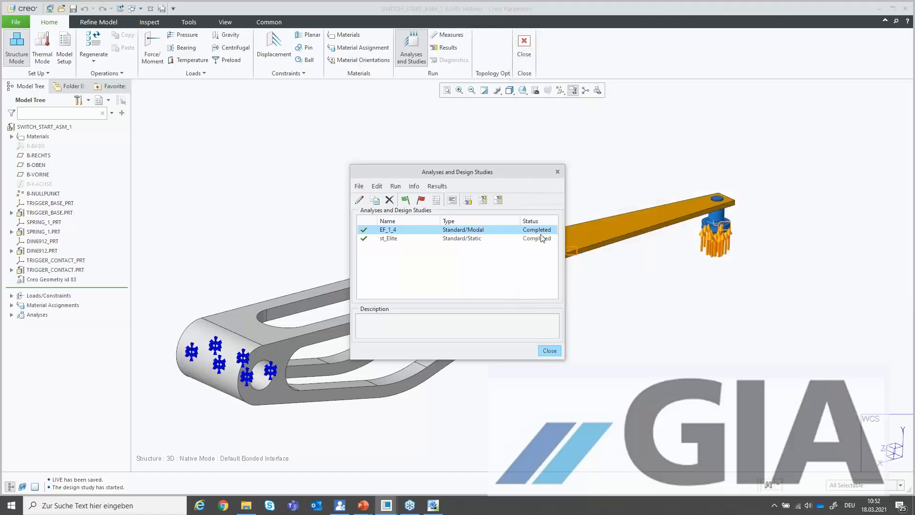
Show the EF_1_4 mode 1 displacement as an animated, deformed fringe plot and view it from another side
left_click(469, 201)
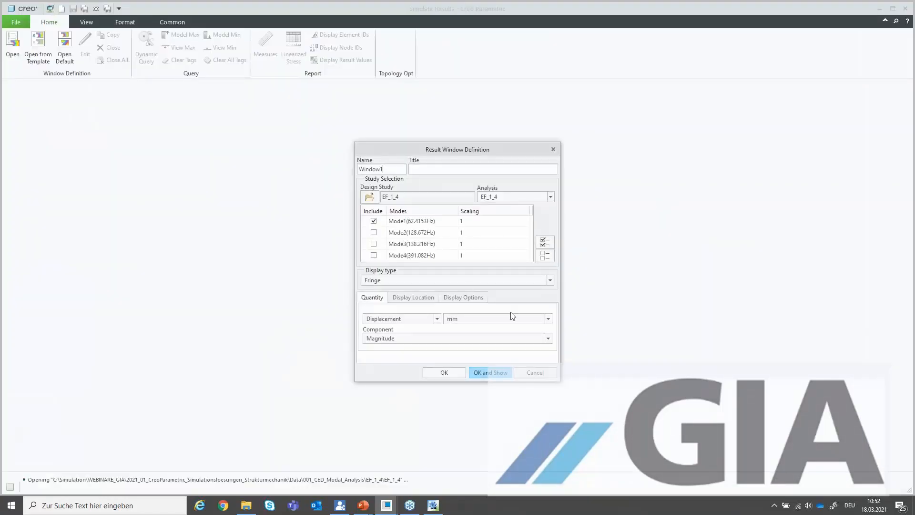
left_click(464, 297)
left_click(475, 313)
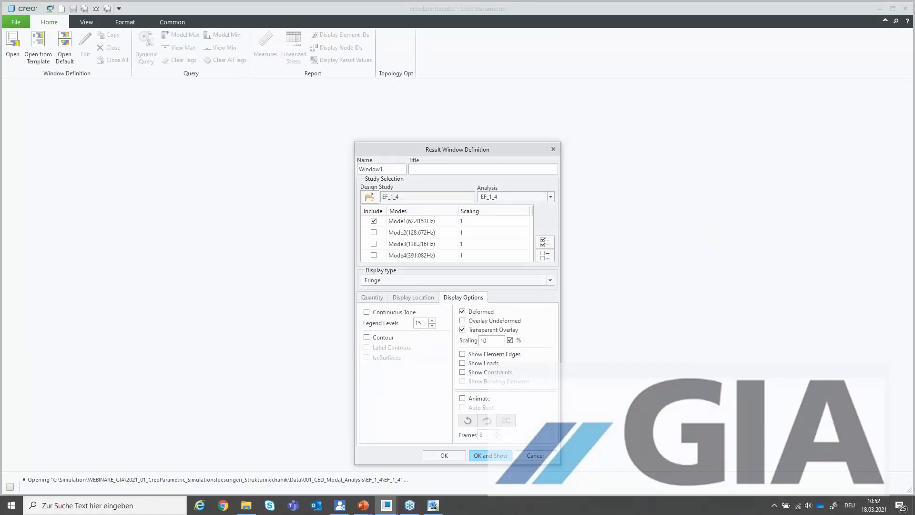
left_click(479, 398)
left_click(504, 455)
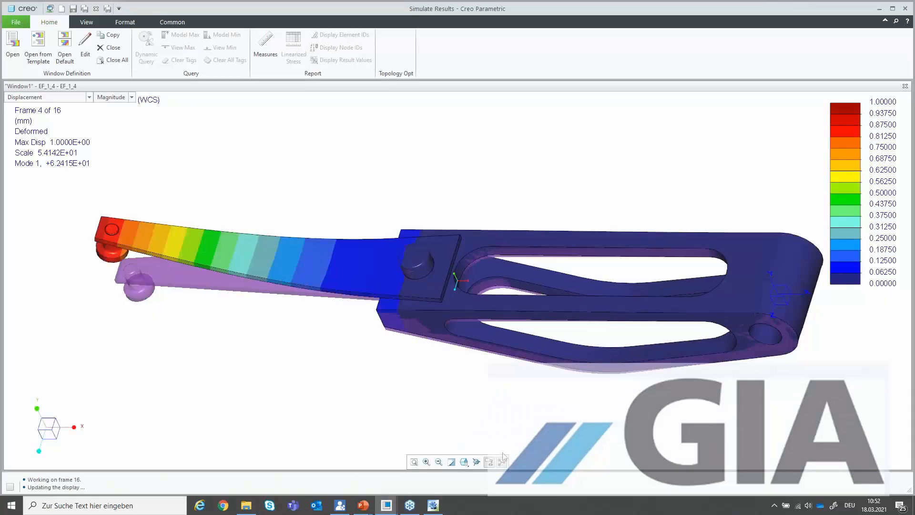
middle_click_drag(288, 307, 29, 81)
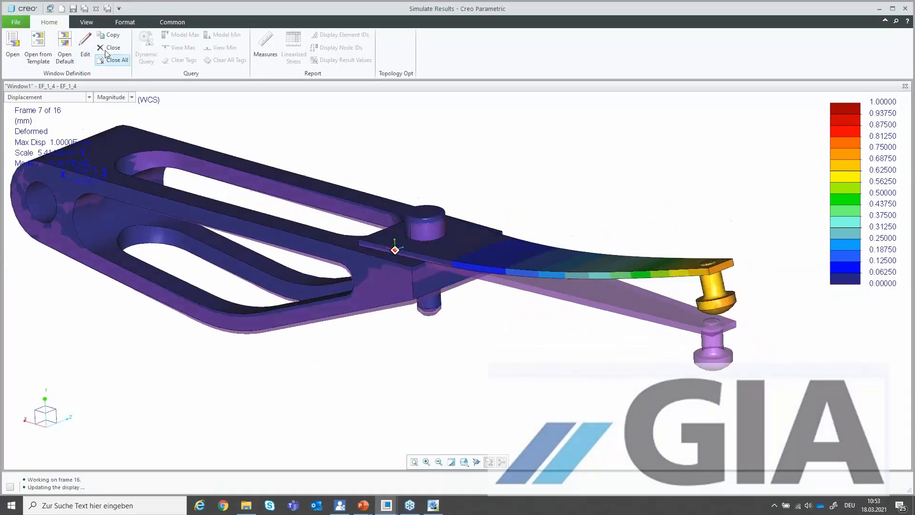
Add two copies of the animated result window, one showing only mode 2 and the other only mode 3
left_click(109, 35)
left_click(374, 191)
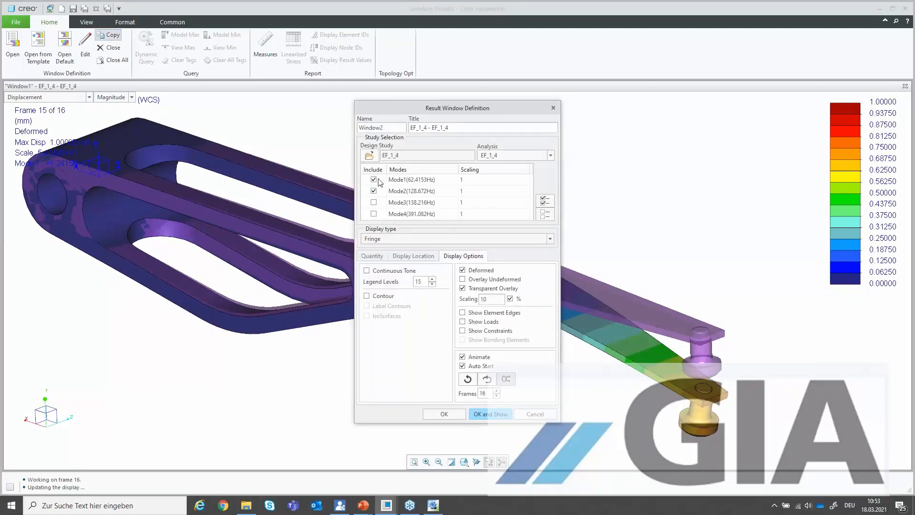
left_click(491, 414)
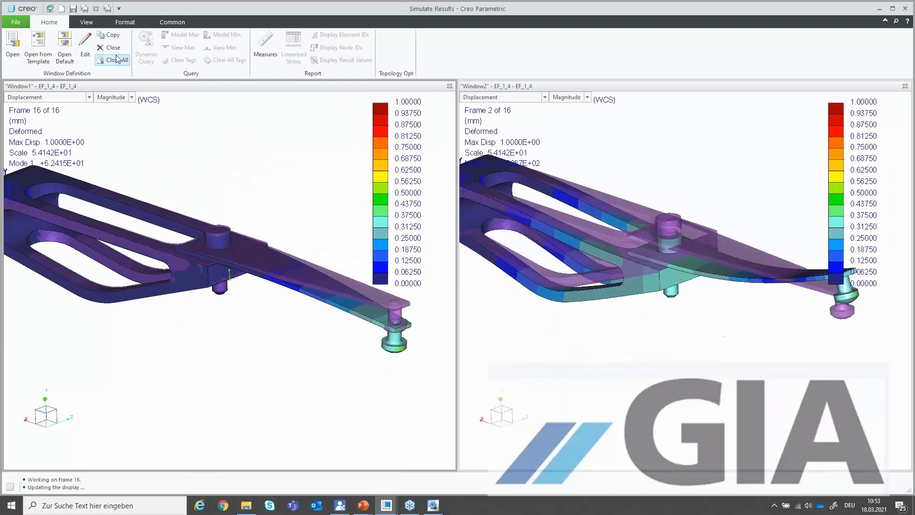
left_click(111, 35)
left_click(374, 202)
left_click(374, 190)
left_click(496, 414)
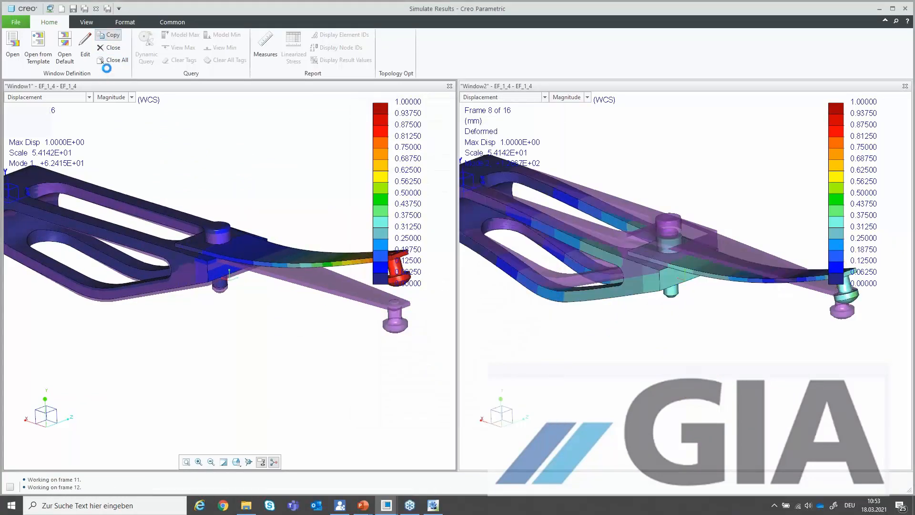
Add a fourth copied result window showing only mode 4 and compare all four mode shapes from the same rotated viewpoint
left_click(112, 35)
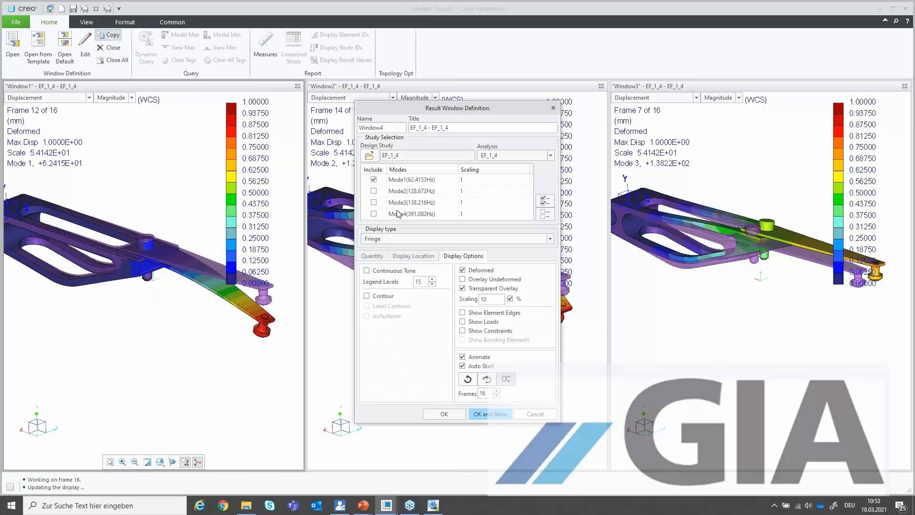
left_click(374, 213)
left_click(374, 179)
left_click(493, 411)
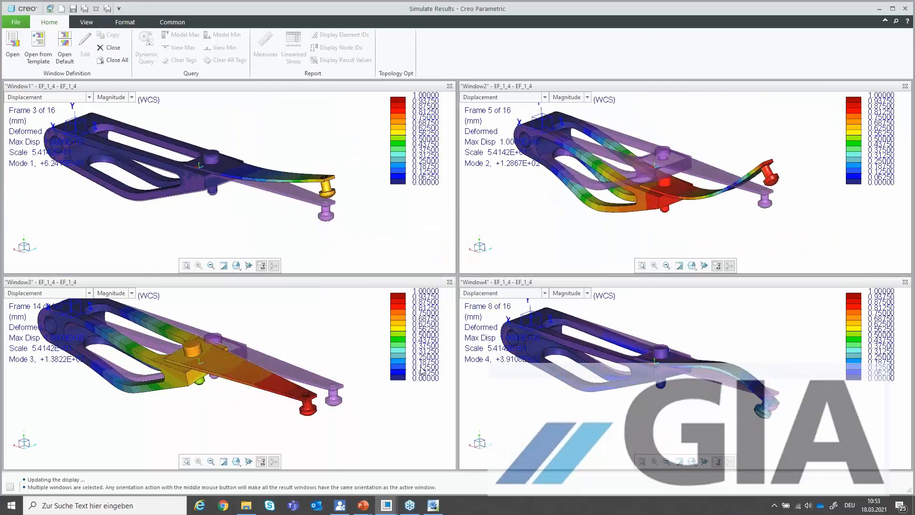
mouse_move(328, 377)
middle_mouse_down()
mouse_move(388, 347)
mouse_move(362, 381)
middle_mouse_up()
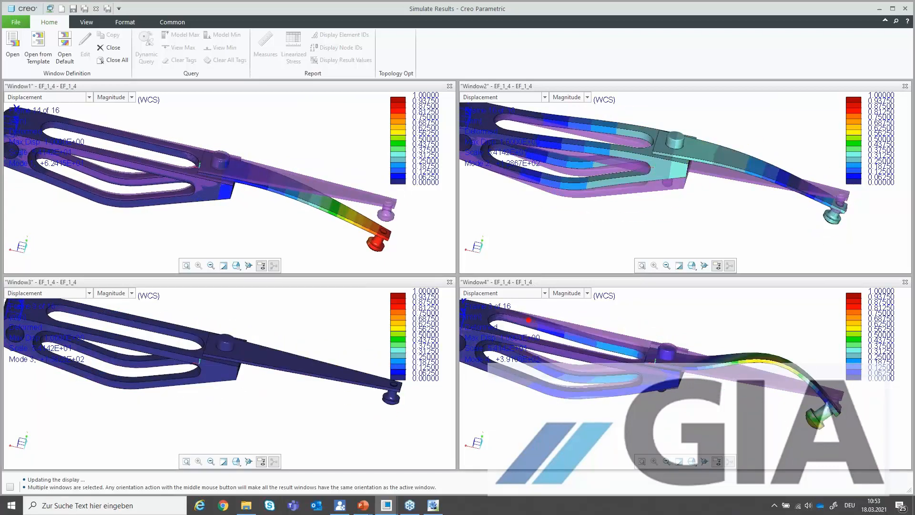
left_click_drag(492, 325, 544, 337)
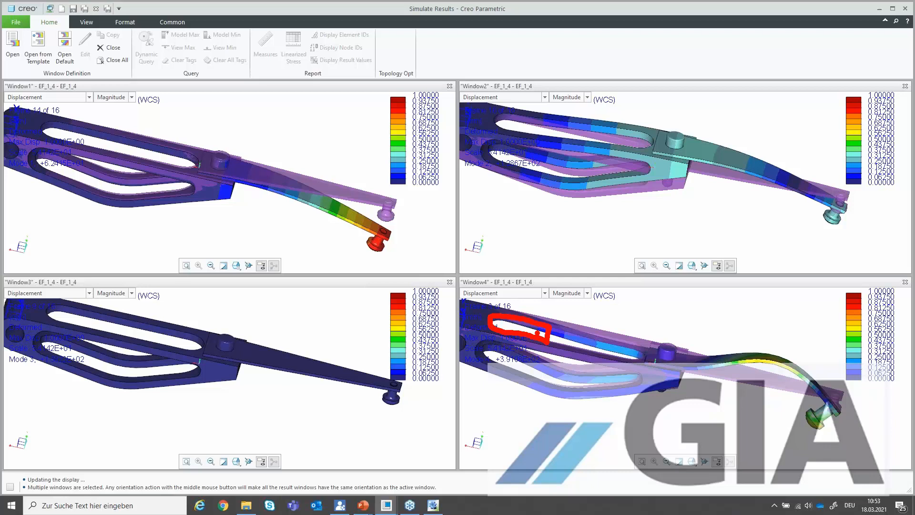
key("Escape")
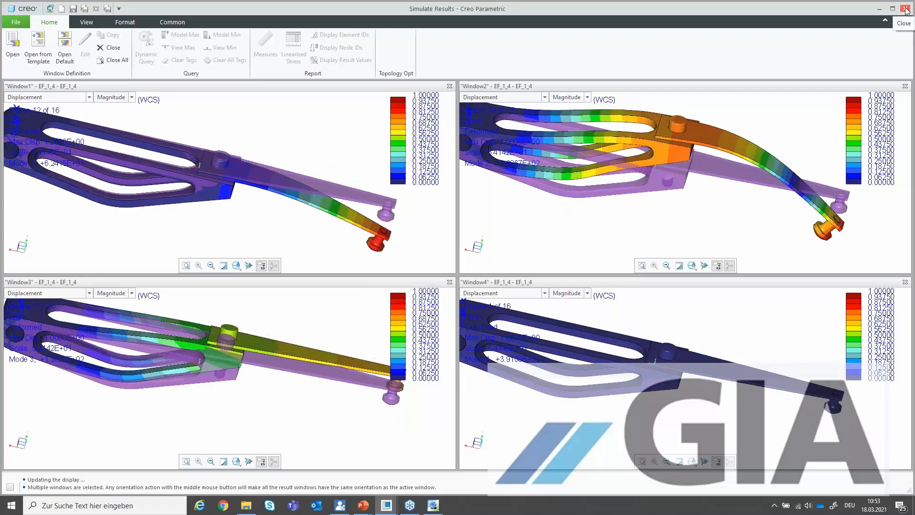
Exit the simulation results without saving the result windows, and leave Creo Simulate
left_click(905, 9)
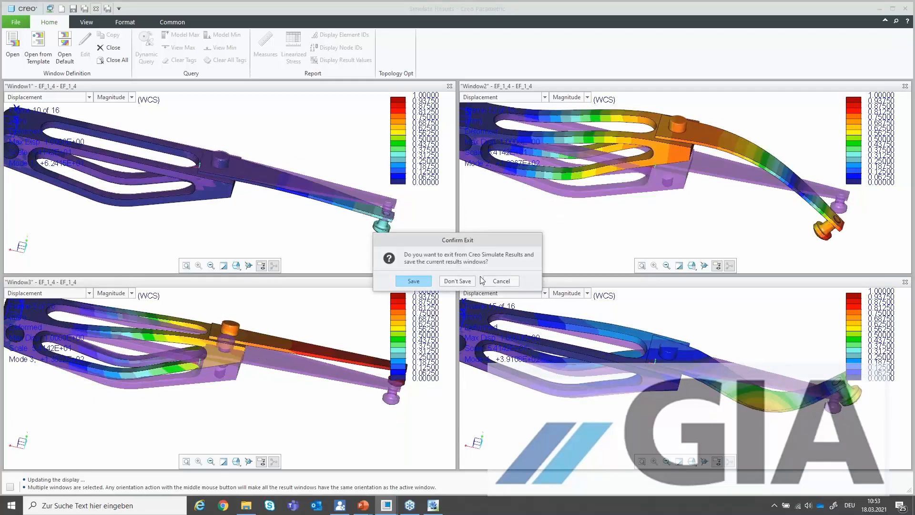
left_click(457, 281)
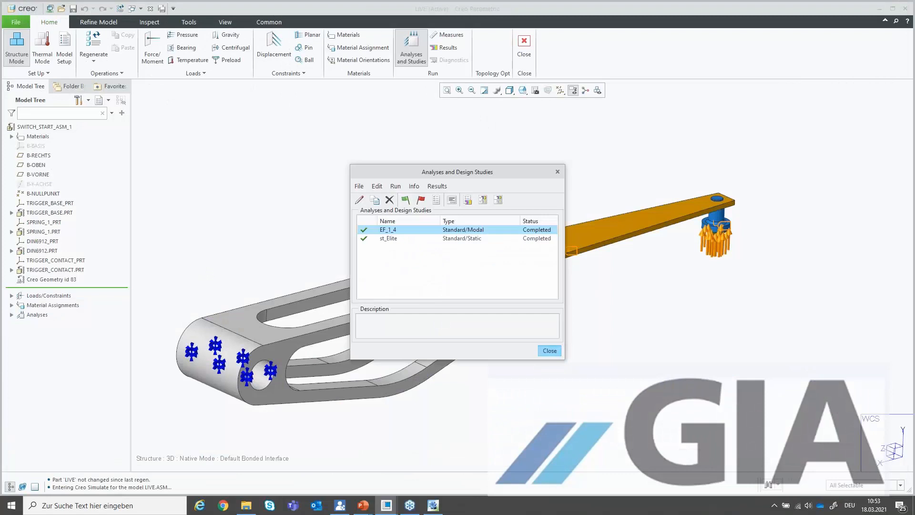
left_click(548, 351)
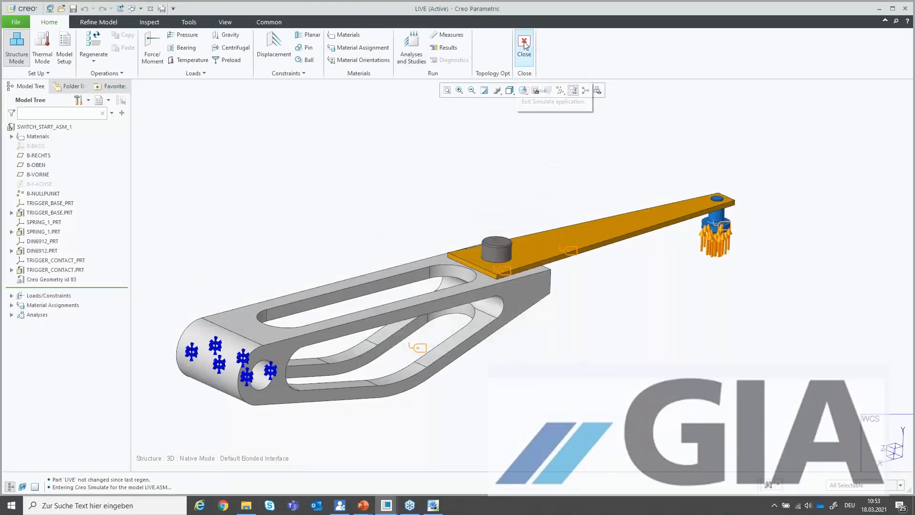
left_click(524, 44)
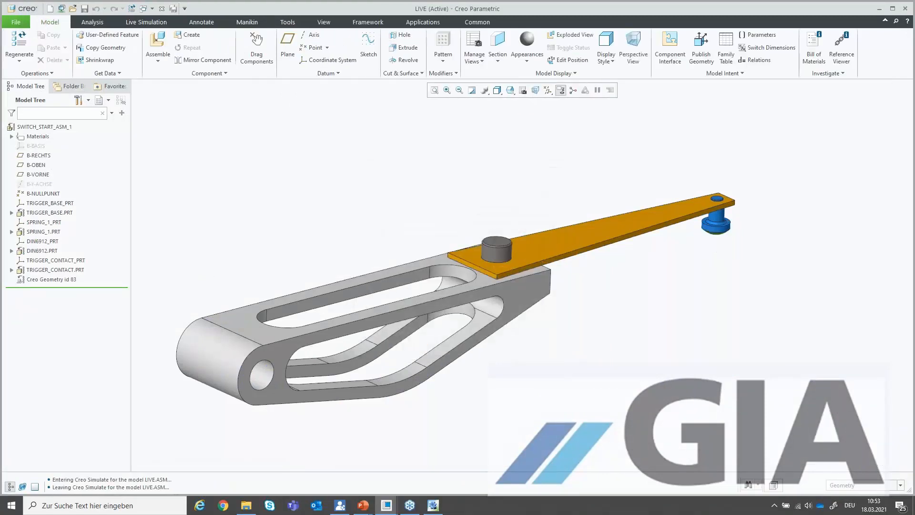
Switch to Creo Elements/Direct Modeling and make TRIGGER_BASE.PRT in SWITCH_START_ASM_1 the active part
left_click(435, 508)
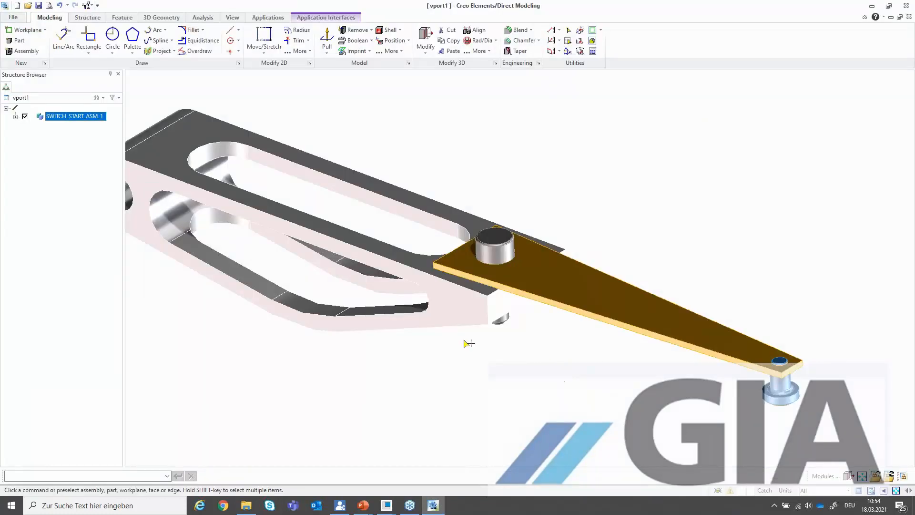
left_click(16, 116)
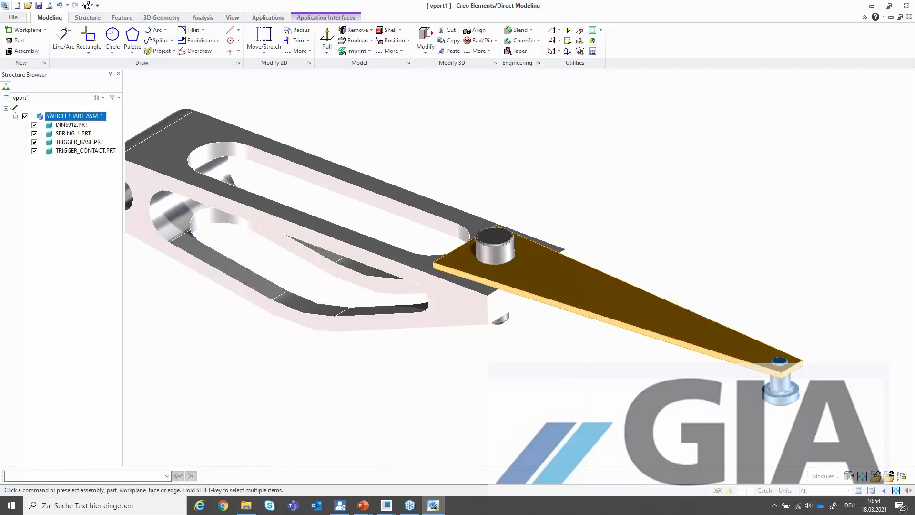
left_click(78, 142)
right_click(78, 144)
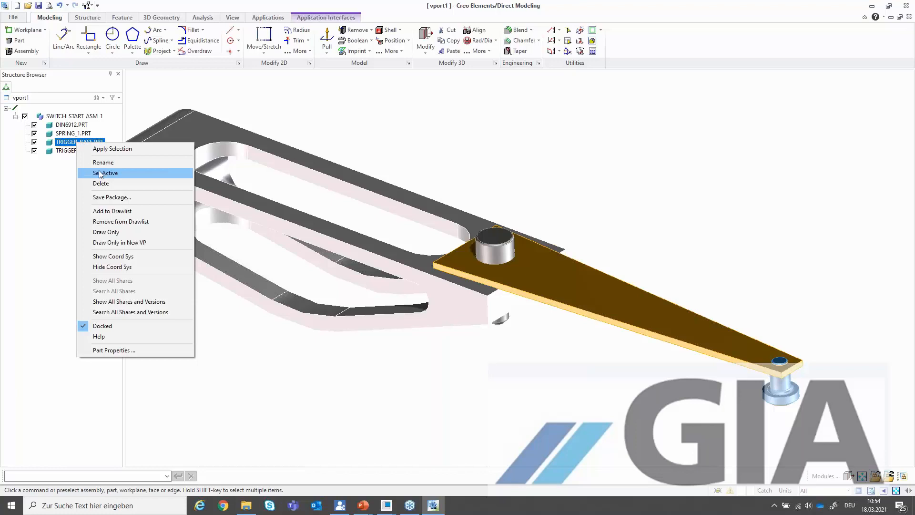
left_click(106, 173)
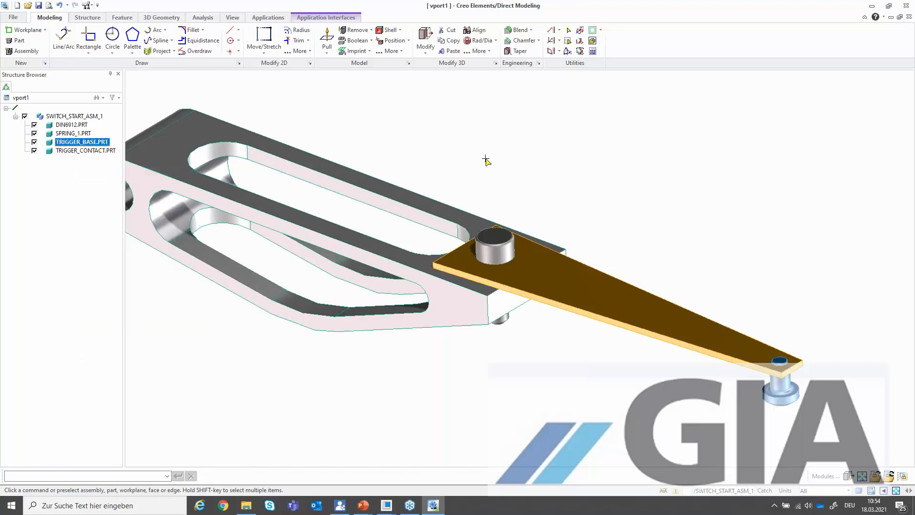
mouse_move(486, 158)
middle_mouse_down()
mouse_move(584, 155)
mouse_move(593, 178)
middle_mouse_up()
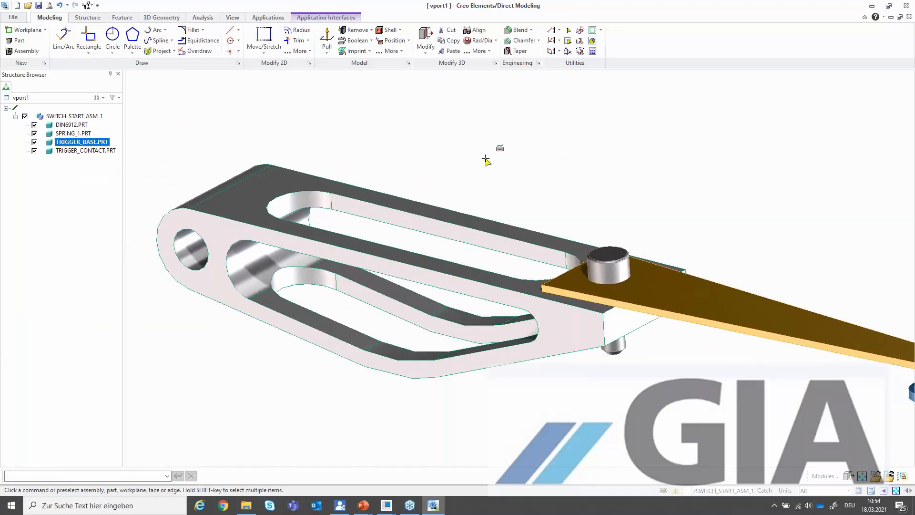
Shorten the upper slot of the trigger base by moving its rounded end face 75 along the slot edge, using two points
left_click(291, 205)
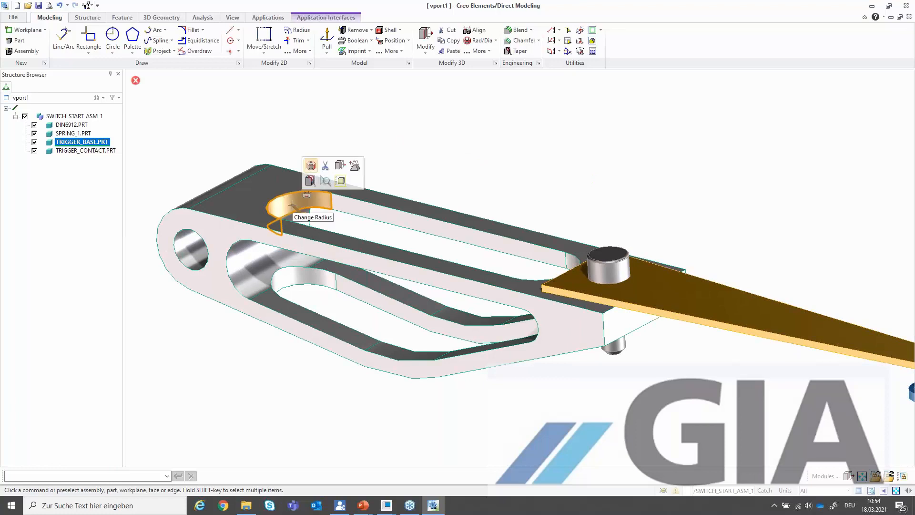
right_click(292, 206)
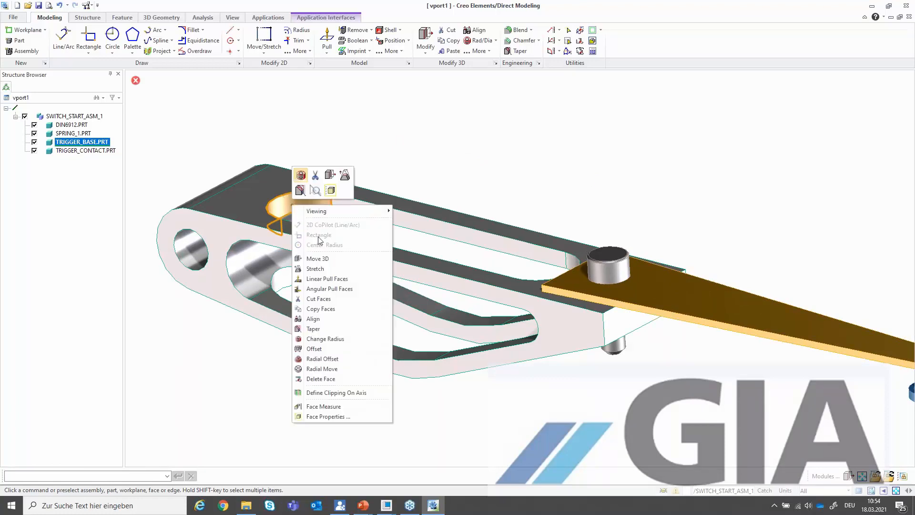
left_click(317, 259)
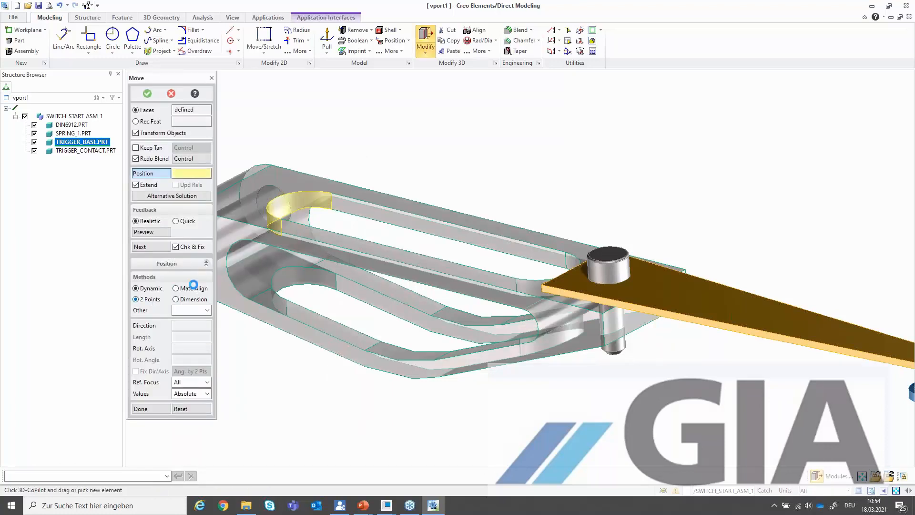
left_click(332, 196)
left_click(424, 217)
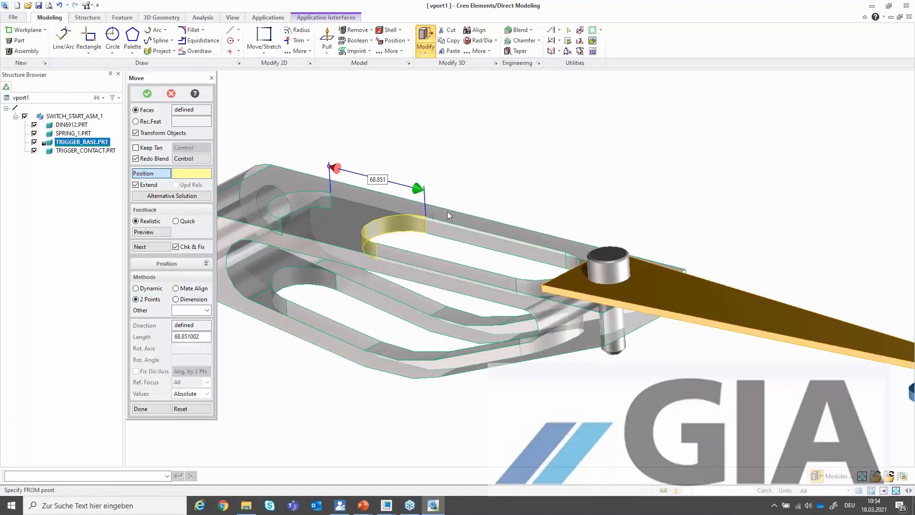
left_click(378, 181)
left_click_drag(371, 179, 410, 179)
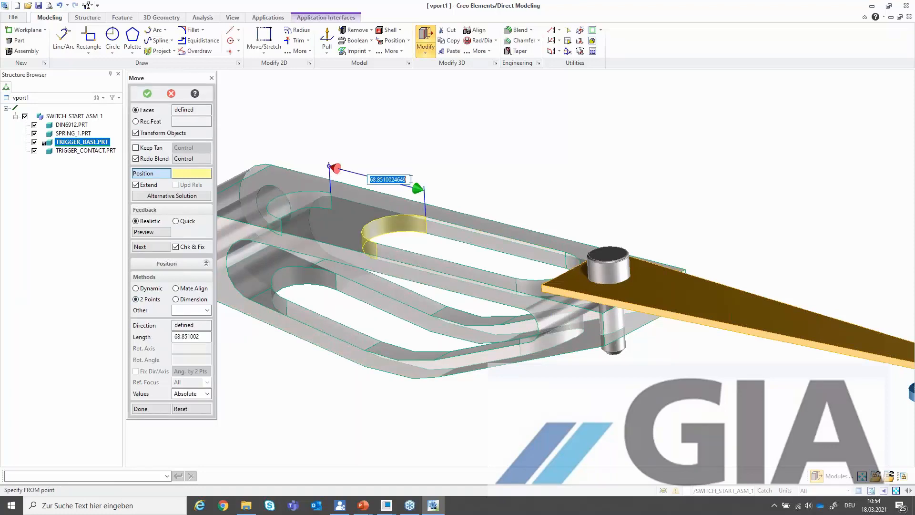
type("75")
key("Return")
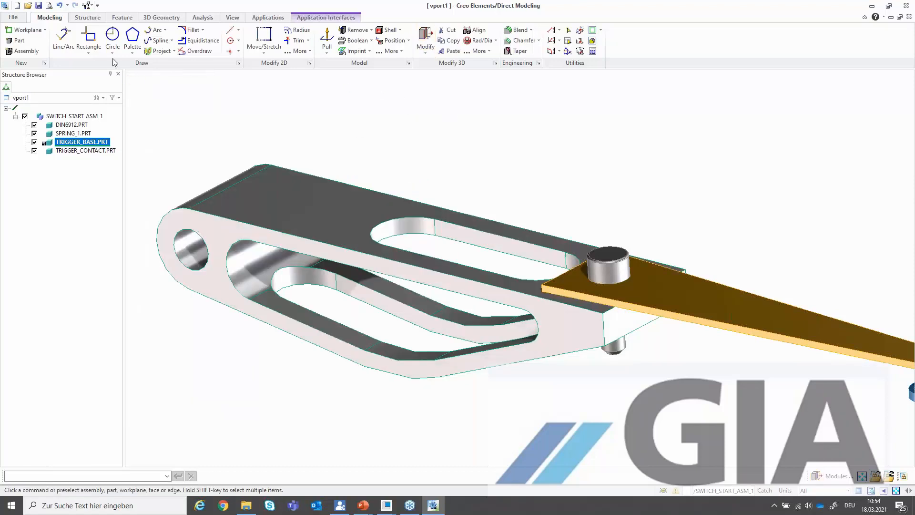
Save SWITCH_START_ASM_1 as a package in 001_CED_Modal_Analysis, overwriting live.pkg
left_click(39, 6)
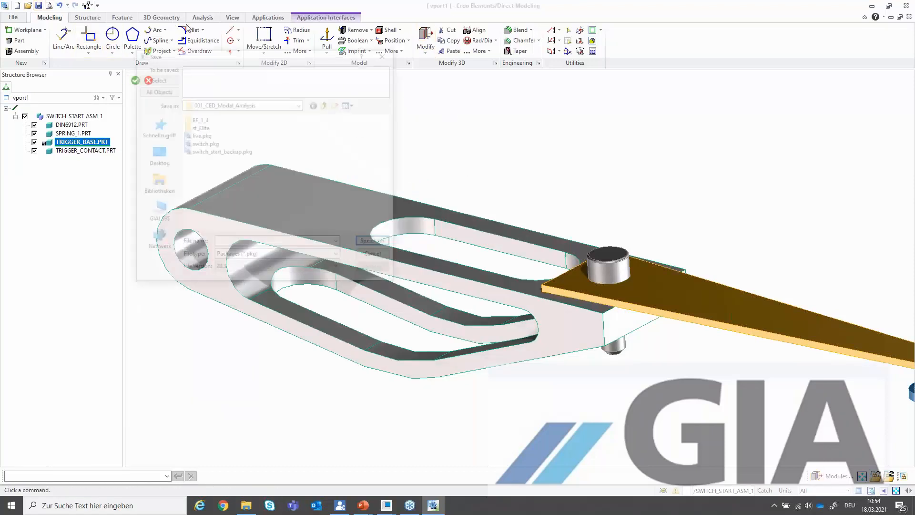
left_click(60, 117)
left_click(205, 135)
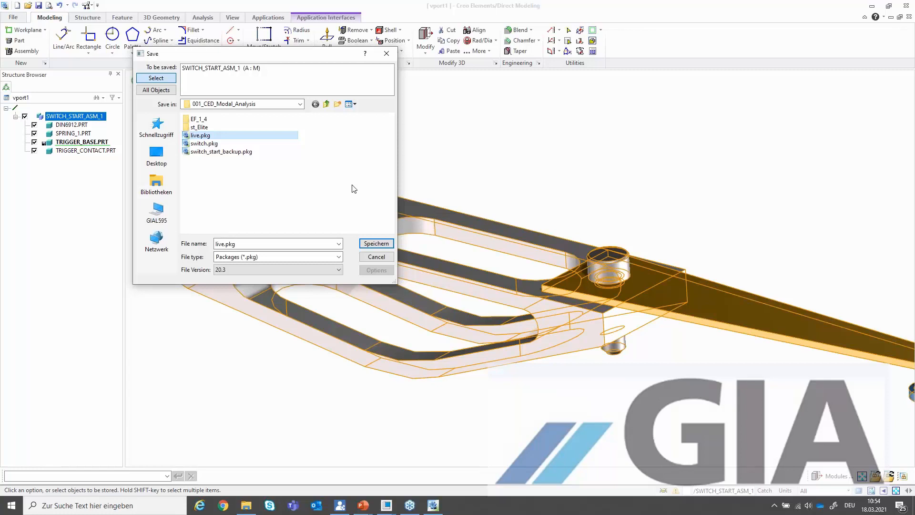
left_click(385, 244)
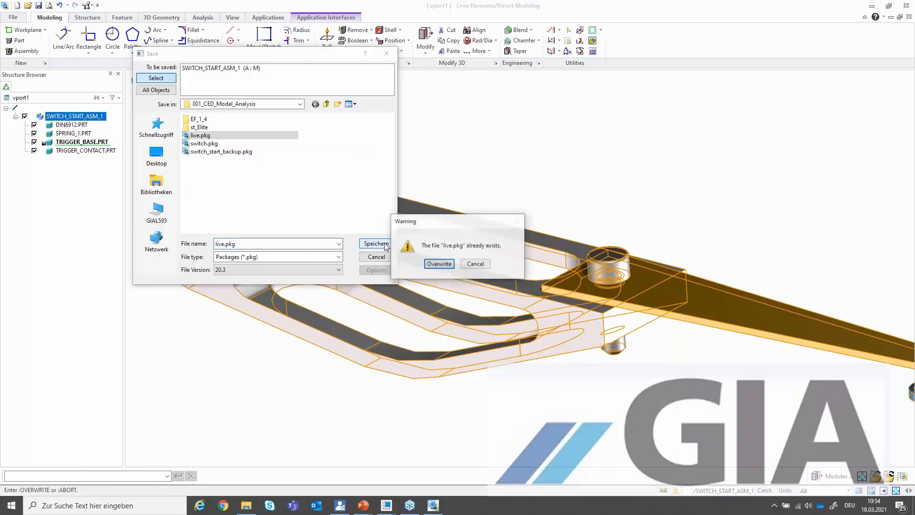
left_click(434, 262)
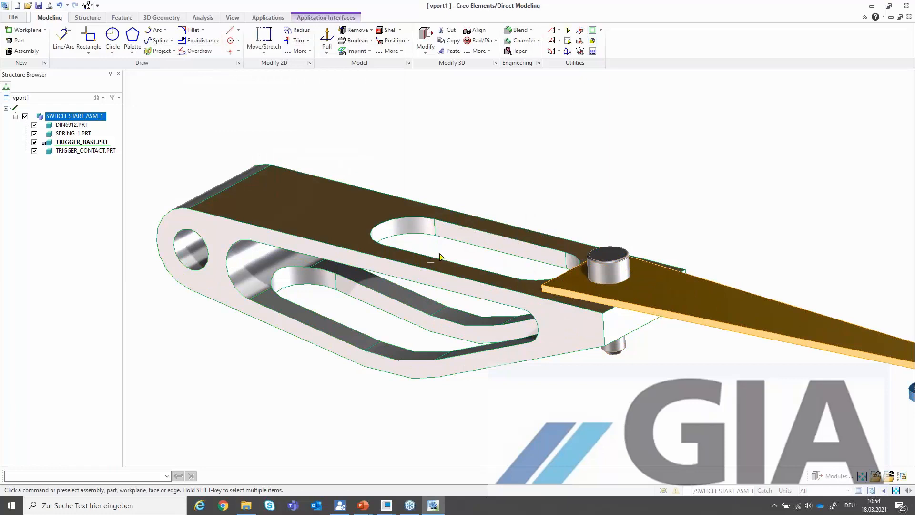
Return to Creo Parametric and check the Associative Topology Bus status of SWITCH_START_ASM_1
left_click(873, 6)
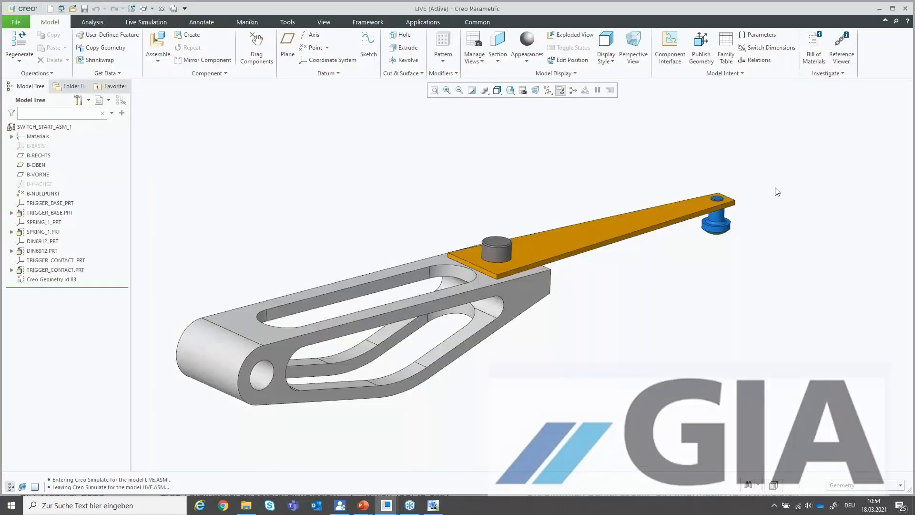
left_click(41, 127)
right_click(40, 128)
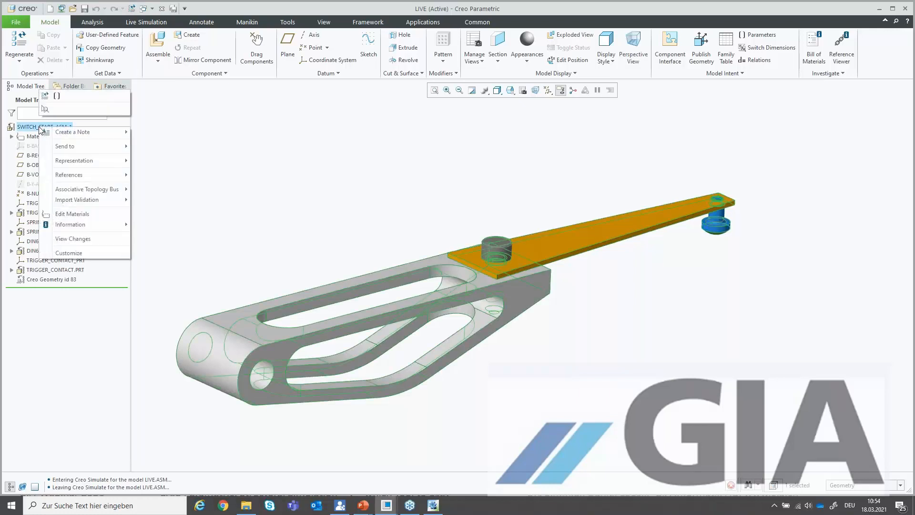
mouse_move(123, 190)
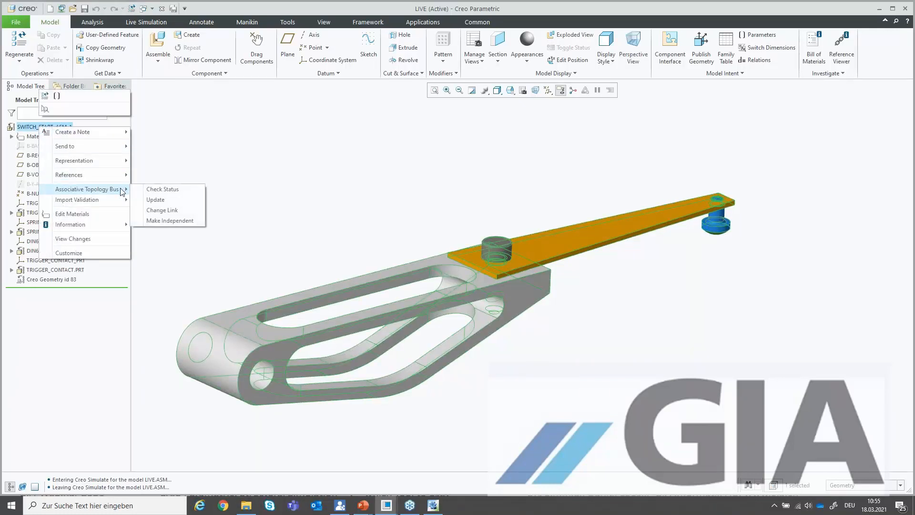
left_click(183, 190)
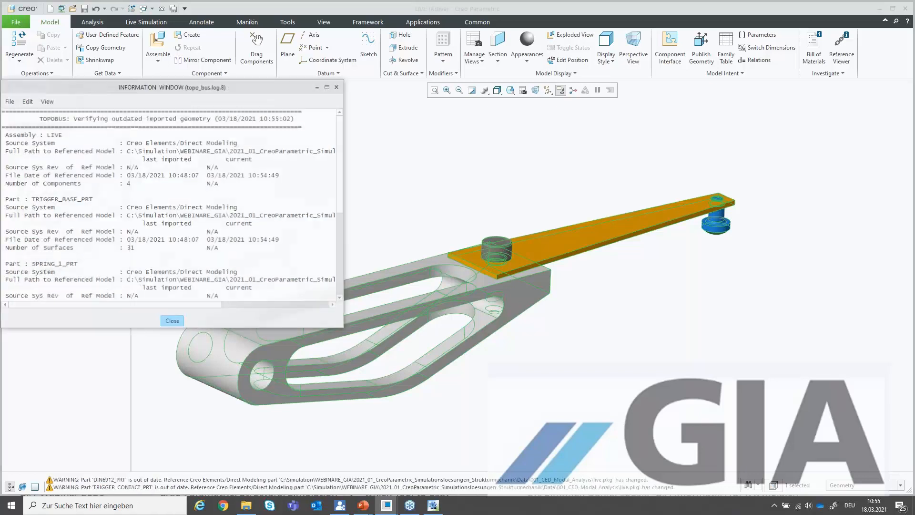
Close the status report and update SWITCH_START_ASM_1 through the Associative Topology Bus
left_click(179, 323)
right_click(64, 132)
mouse_move(134, 189)
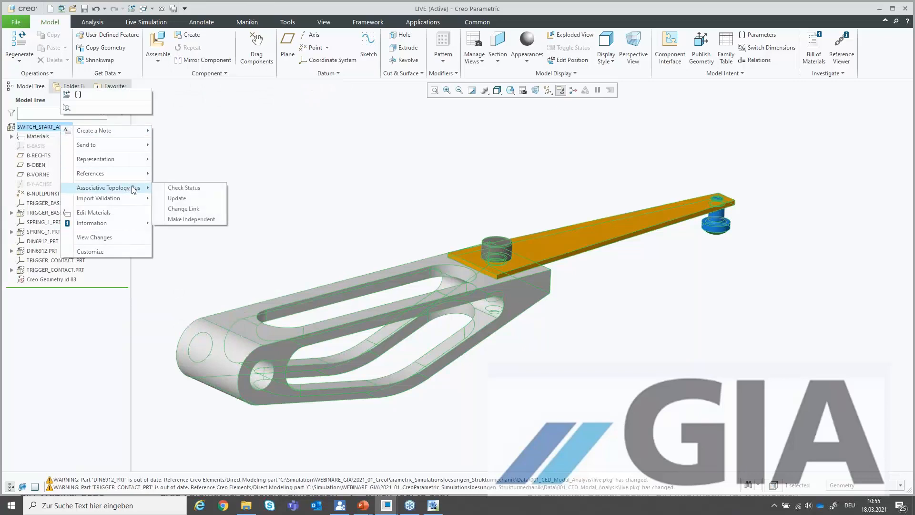
left_click(205, 201)
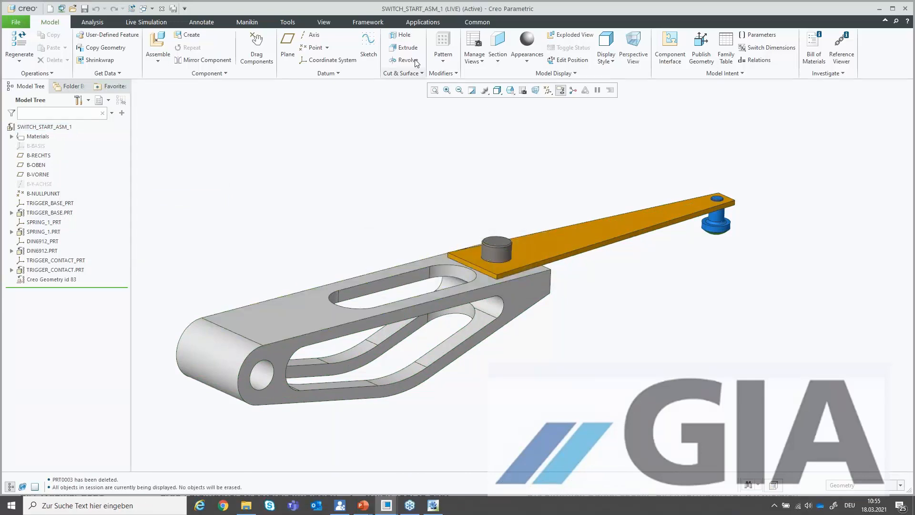
Open the assembly in Creo Simulate, duplicate the modal analysis EF_1_4 and run the copy with interactive diagnostics
left_click(429, 24)
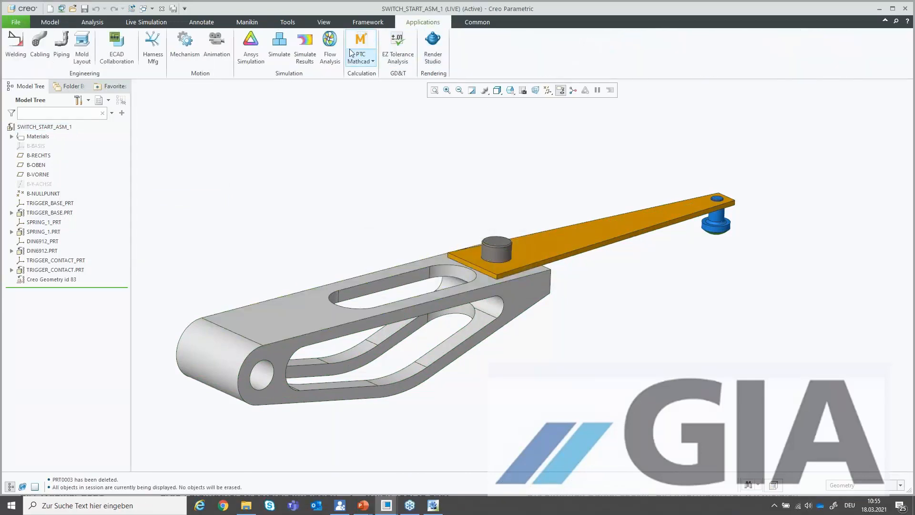
left_click(282, 42)
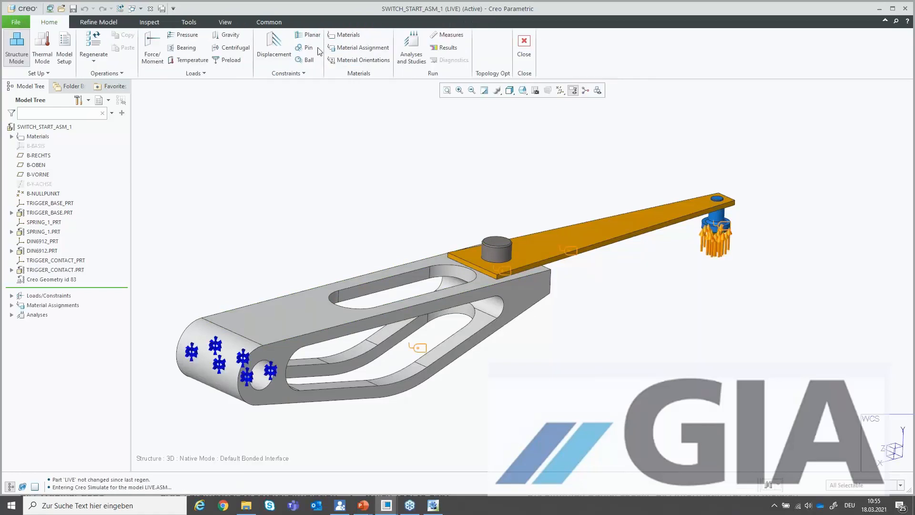
left_click(417, 44)
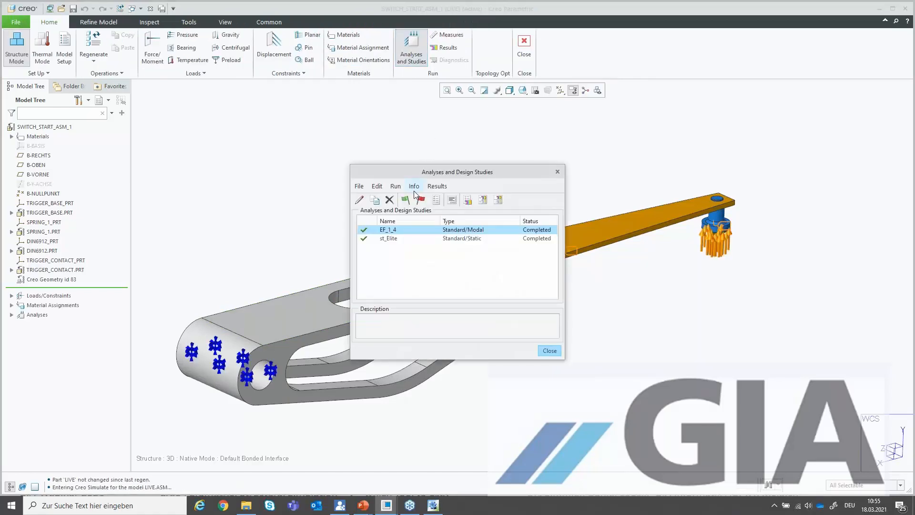
left_click(375, 199)
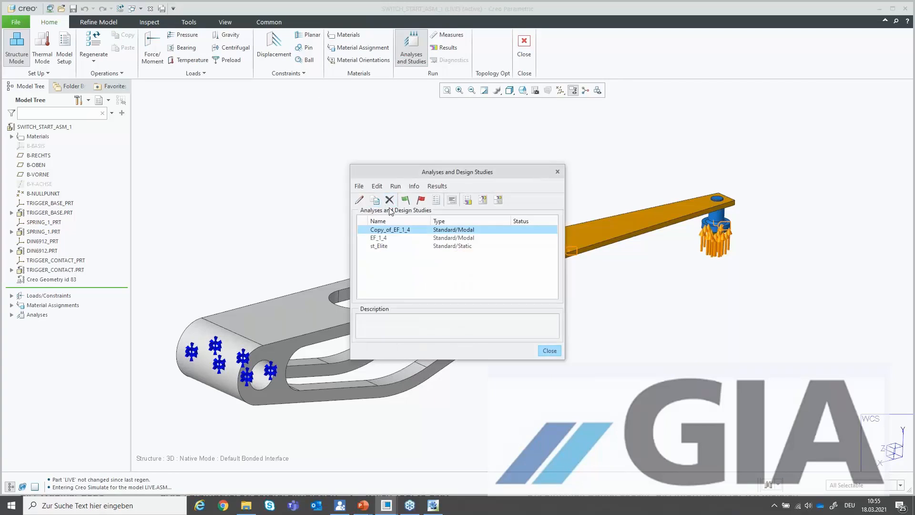
left_click(407, 202)
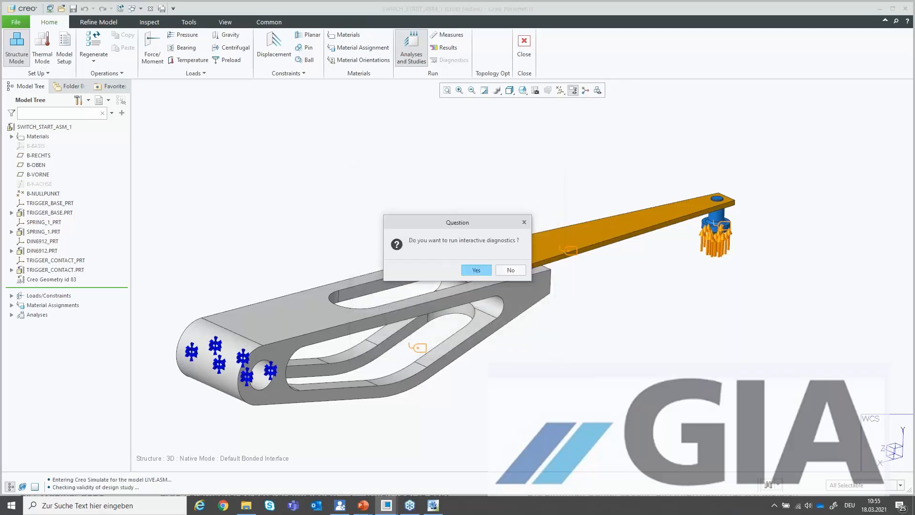
left_click(475, 271)
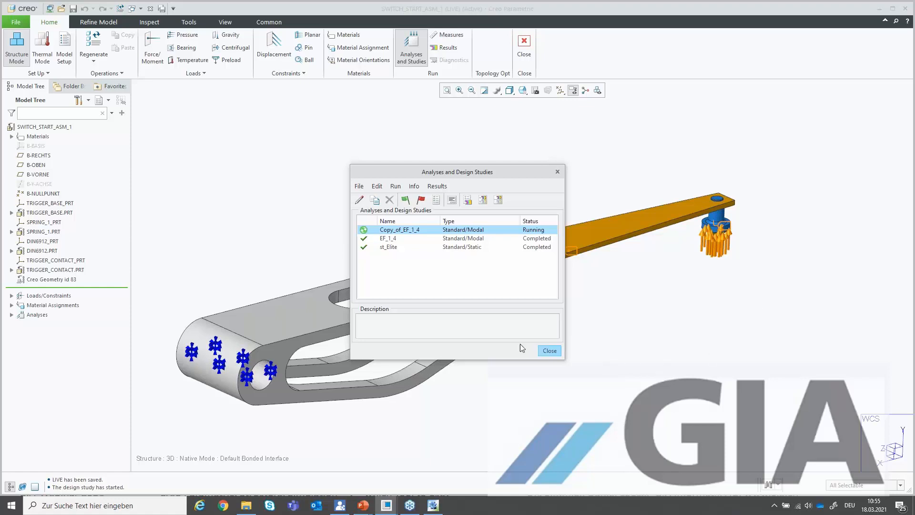
Show EF_1_4 mode 2 as an animated, deformed displacement fringe with a transparent overlay and 20 frames
left_click(385, 239)
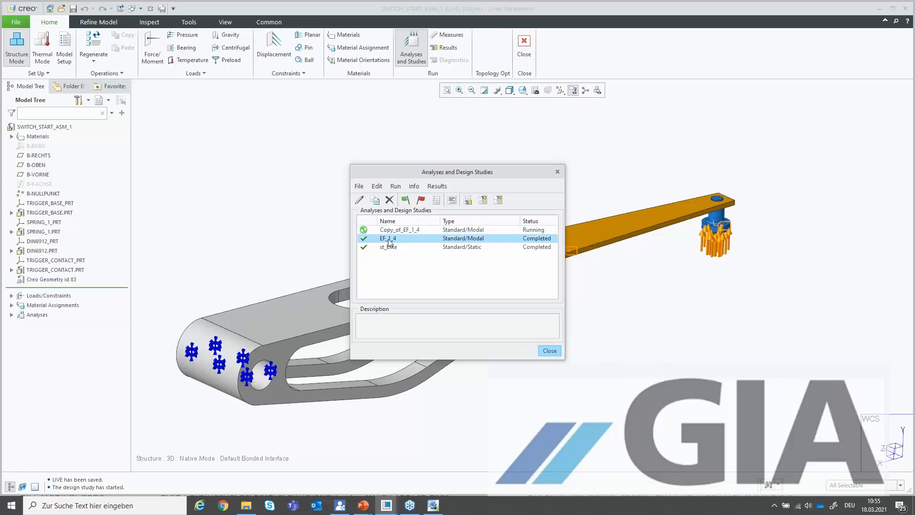
left_click(468, 199)
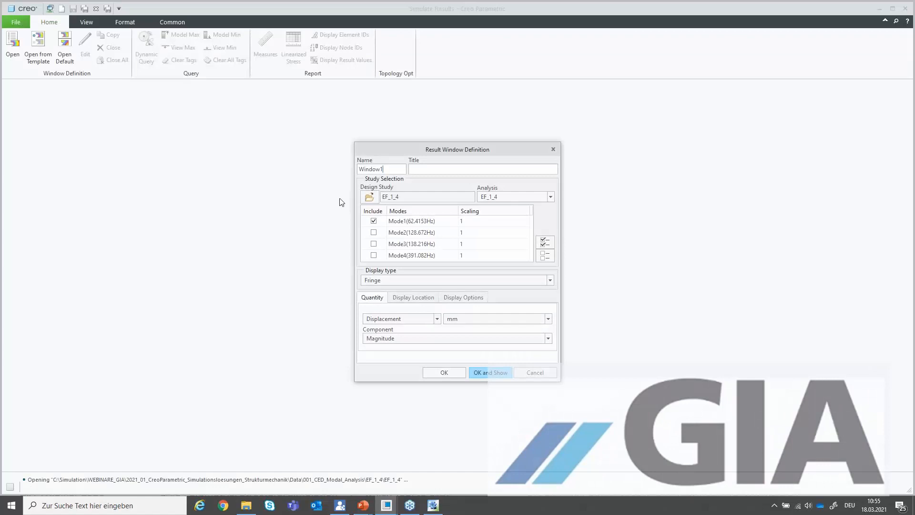
left_click(373, 232)
left_click(465, 298)
left_click(468, 312)
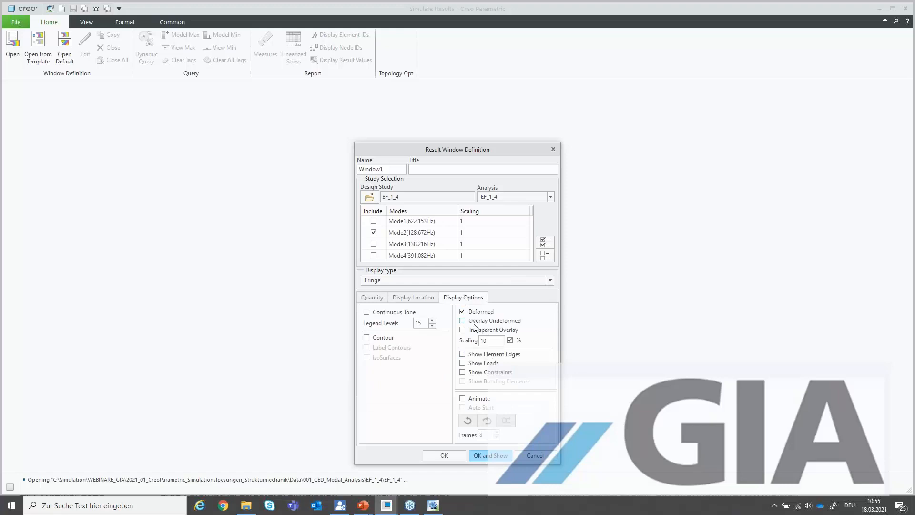
left_click(480, 399)
left_click(496, 432)
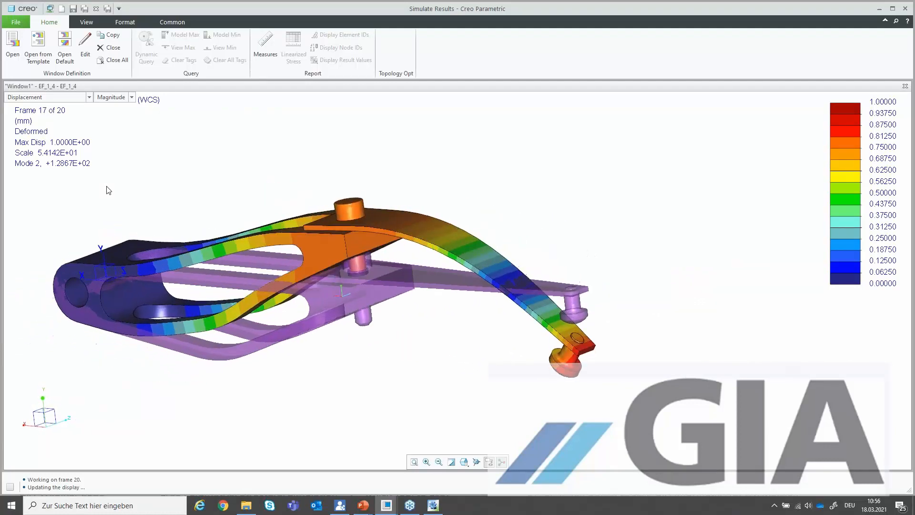
Copy the result window, set it to mode 2 of Copy_of_EF_1_4, and compare the mode 2 frequencies of both studies
left_click(110, 35)
left_click(370, 156)
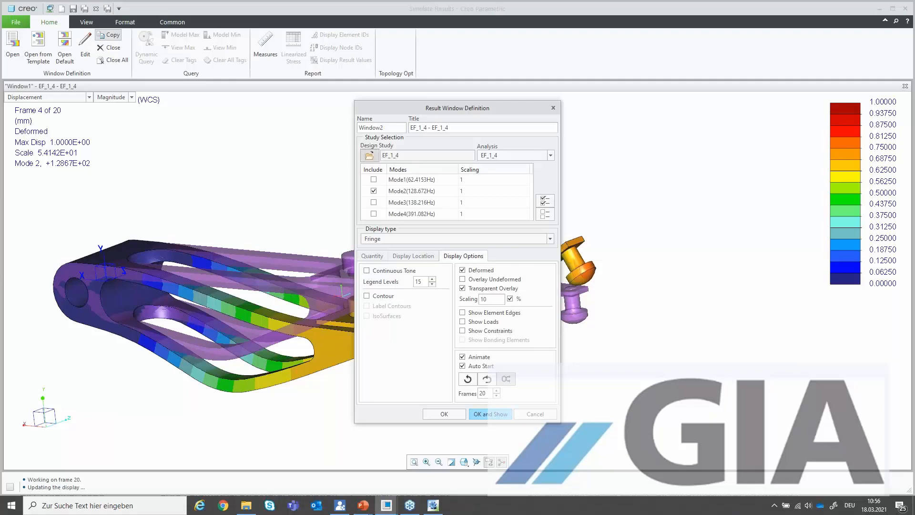
double_click(400, 201)
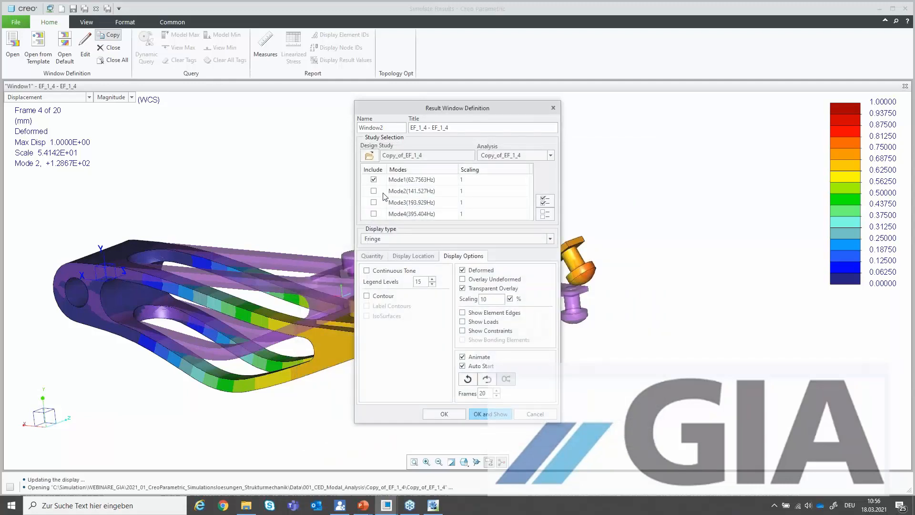
left_click(374, 191)
left_click(374, 179)
left_click(490, 414)
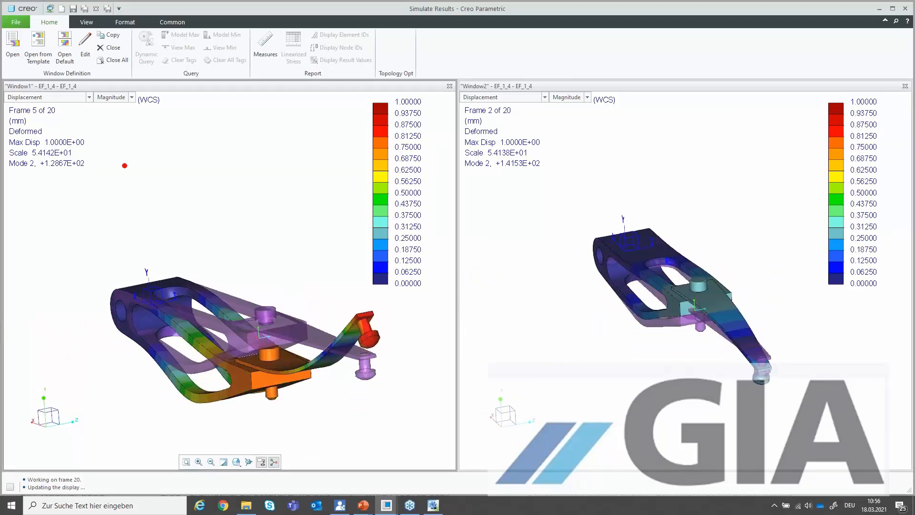
left_click_drag(40, 169, 88, 170)
left_click_drag(509, 170, 538, 171)
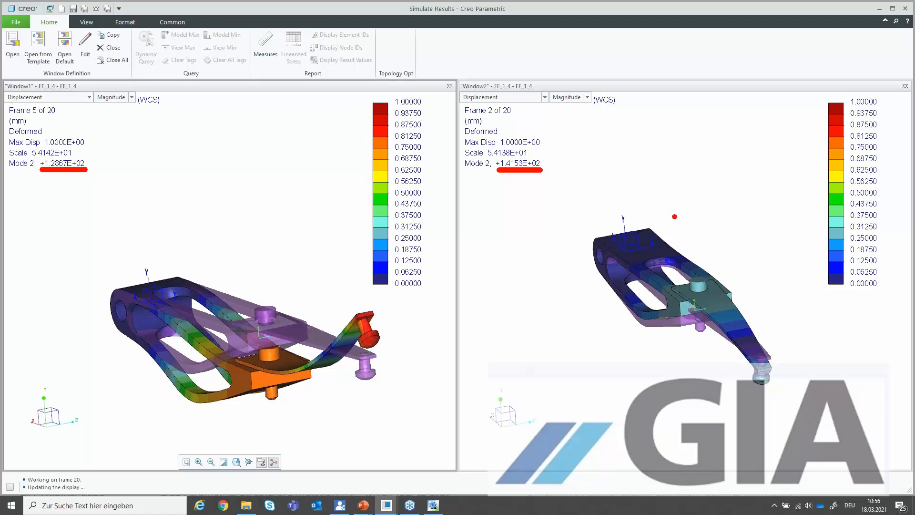
key("Escape")
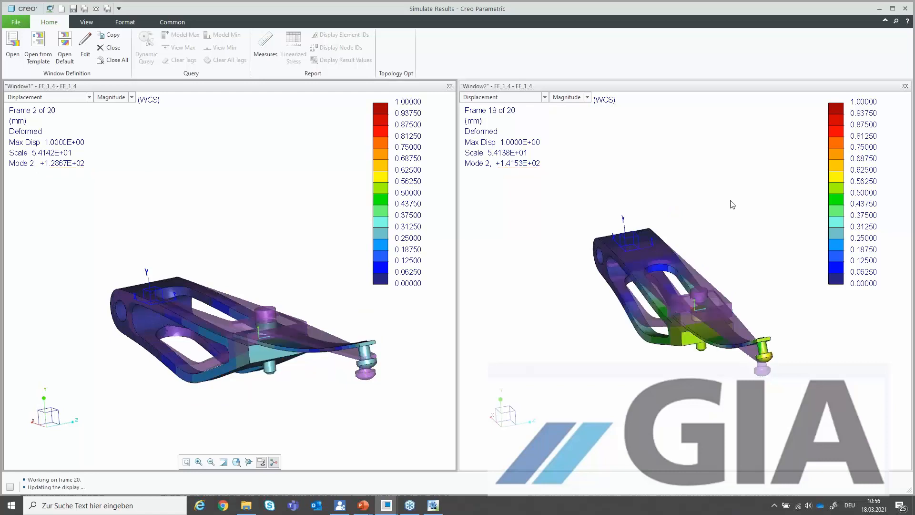
Close the simulation results and the list of analyses and design studies
left_click(905, 8)
left_click(459, 281)
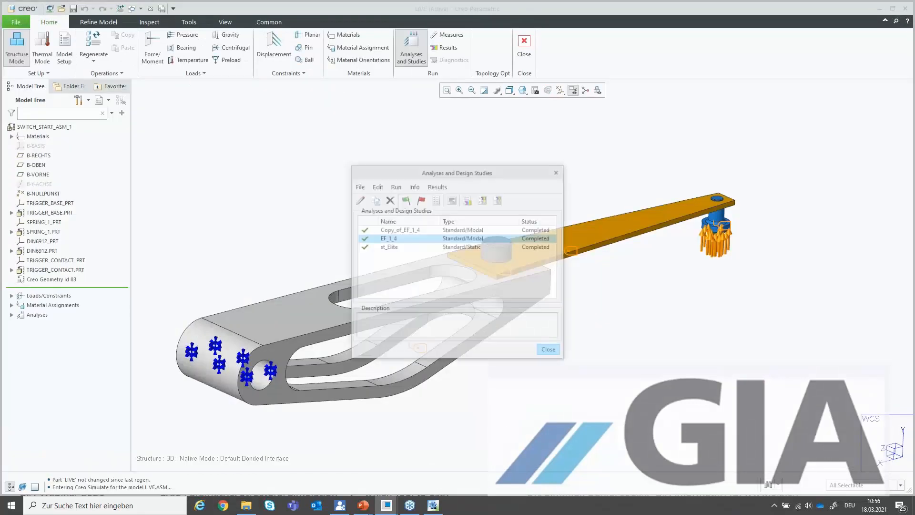
left_click(550, 353)
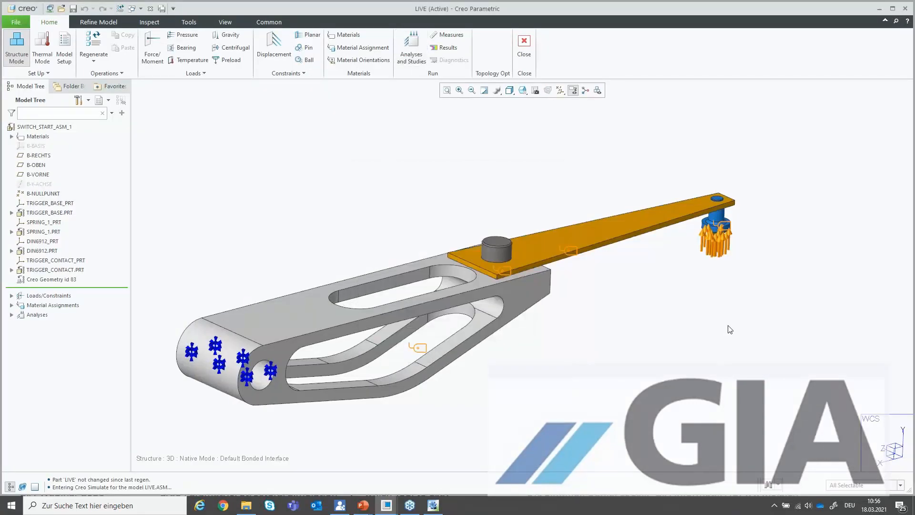
Close the switch assembly and erase all undisplayed models from the session
key("ctrl+w")
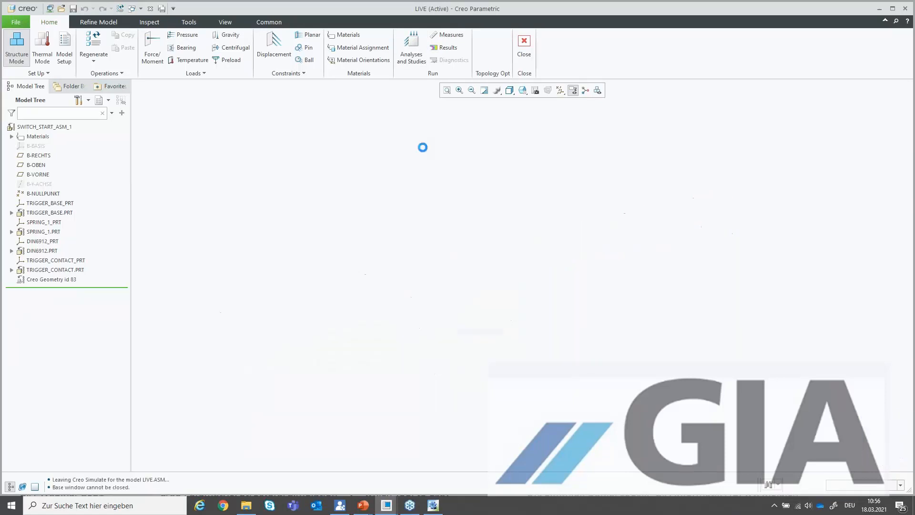
left_click(125, 49)
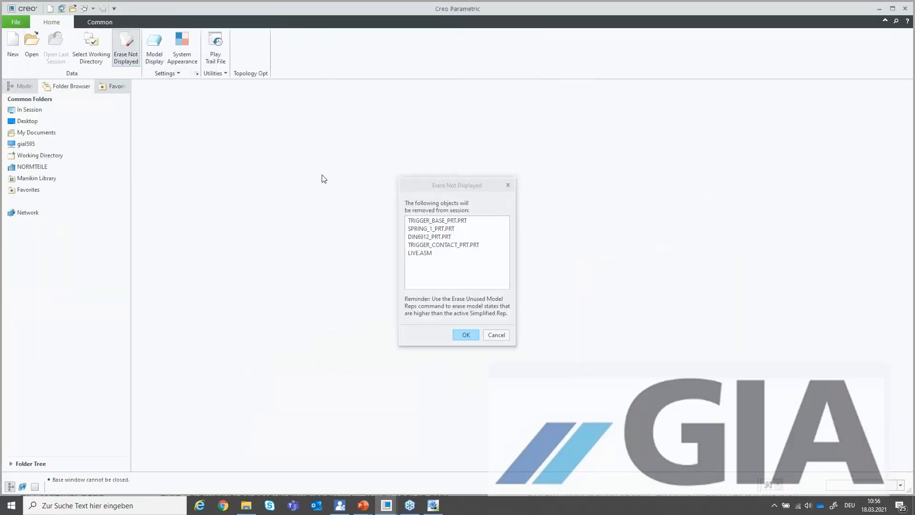
key("Return")
Set the working directory to 002_Creo_Parametric_Advanced_Simulation_Extension inside the Data folder
left_click(97, 45)
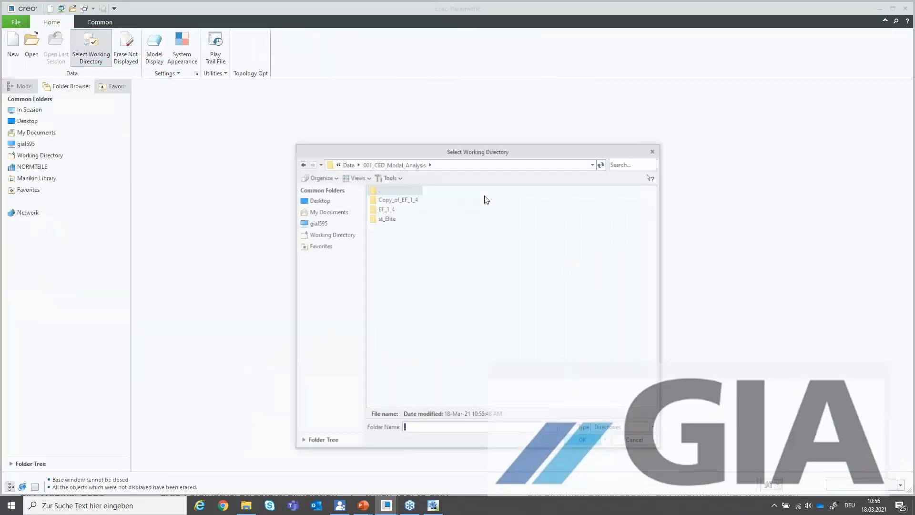
left_click(358, 164)
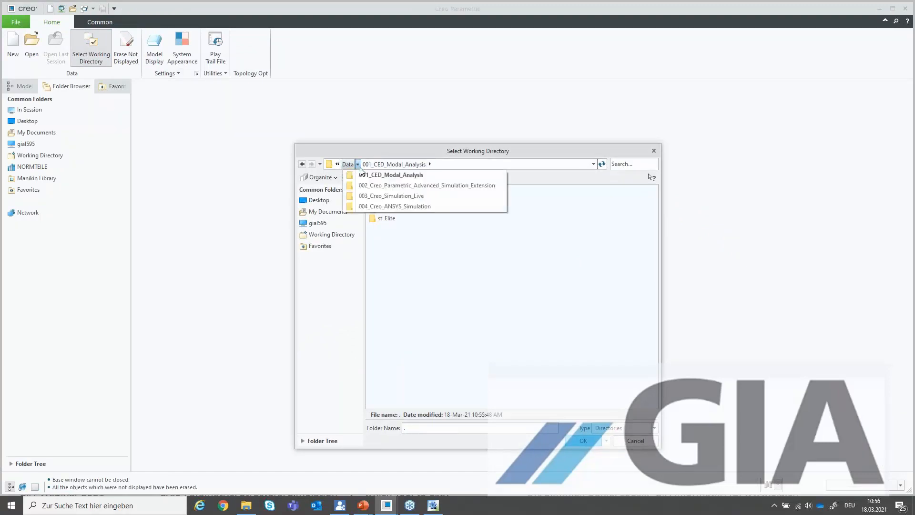
left_click(401, 185)
middle_click(499, 247)
Open the SIM_CLIP assembly from the working directory, accepting the offered representation
left_click(32, 45)
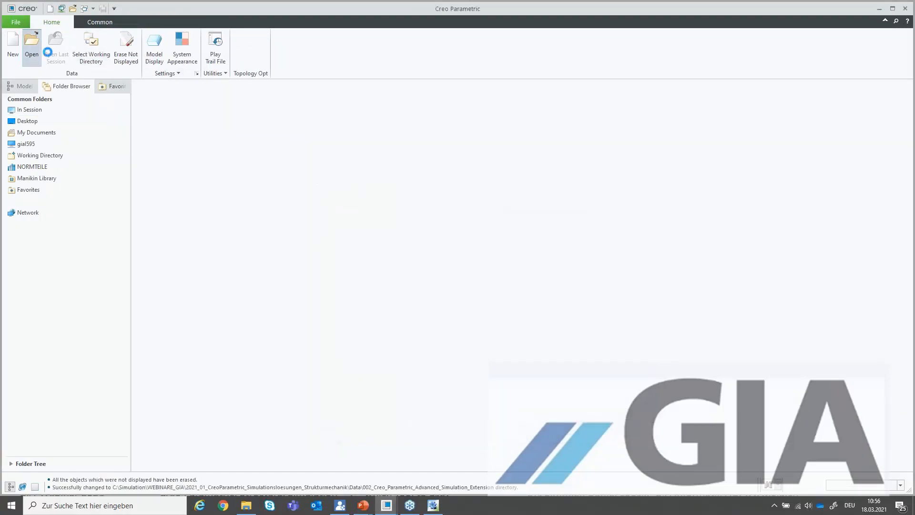
left_click(398, 209)
double_click(399, 211)
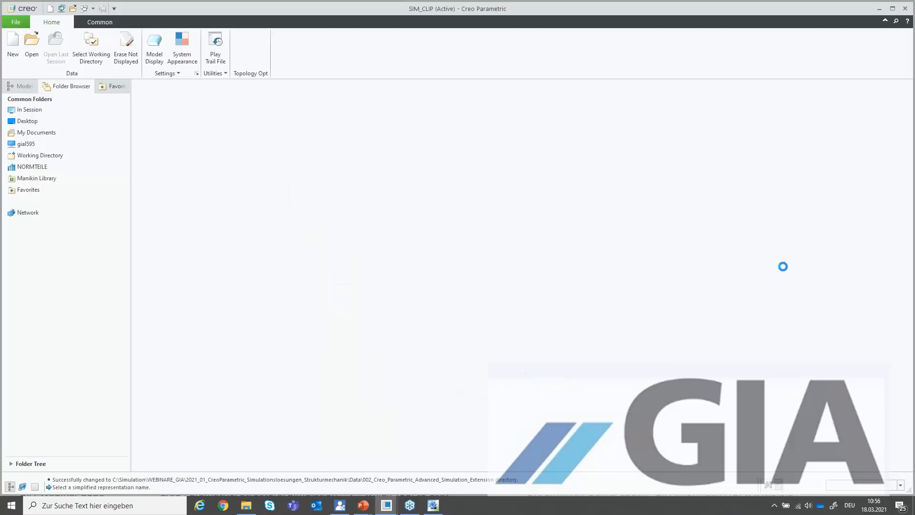
left_click(465, 323)
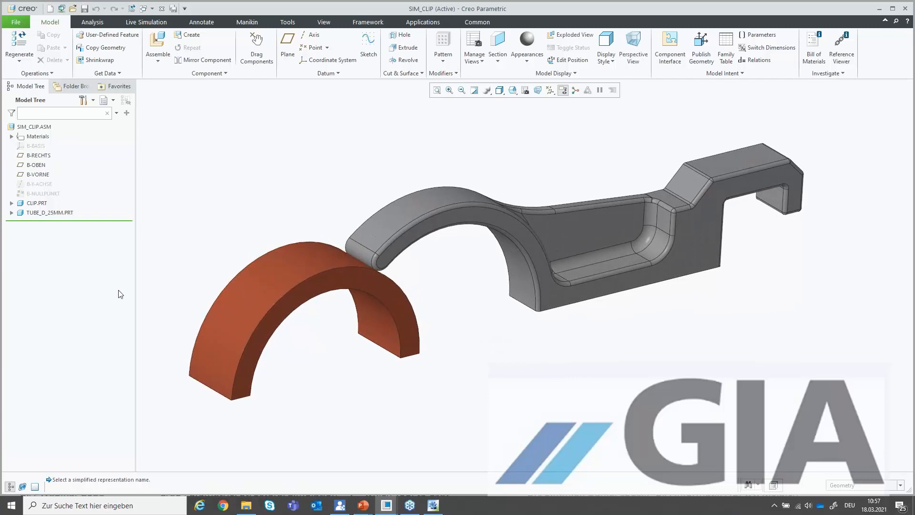
Suppress the Solidify 1 and Solidify 2 features of CLIP.PRT to show the complete clip
left_click(12, 203)
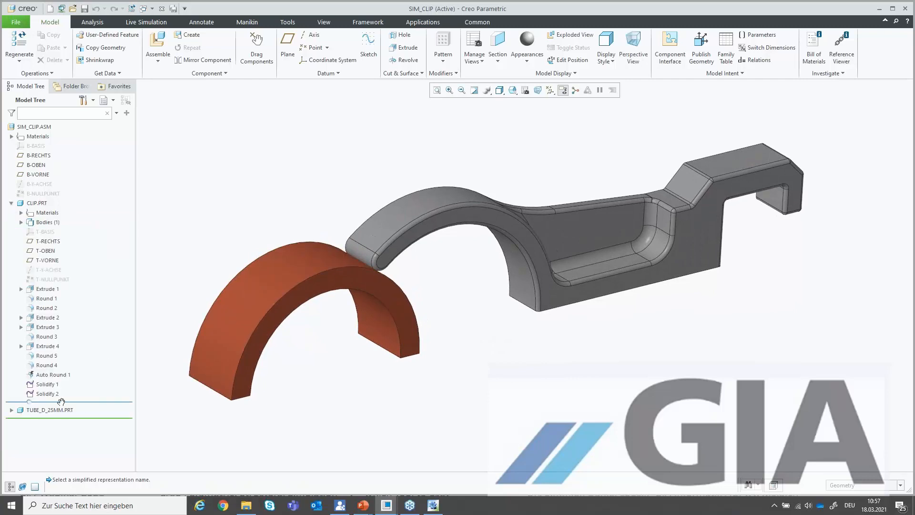
left_click(48, 385)
left_click(50, 394, "ctrl")
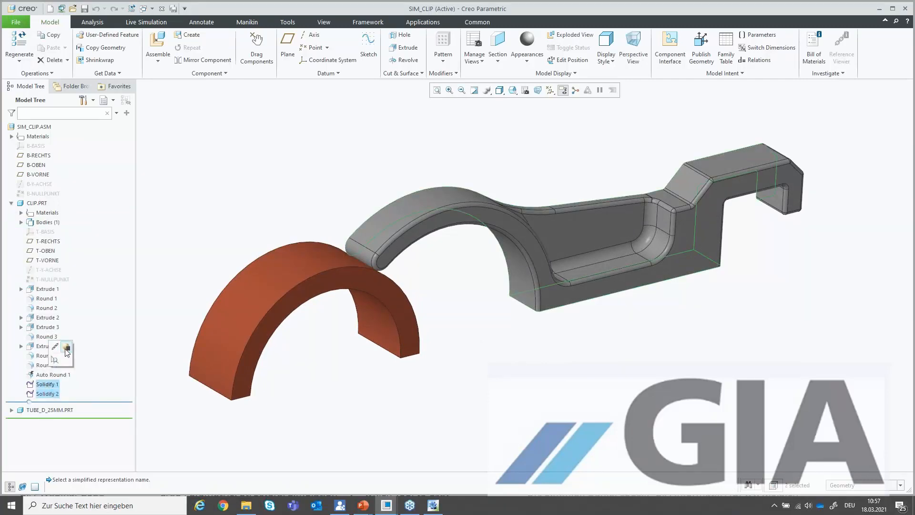
left_click(67, 347)
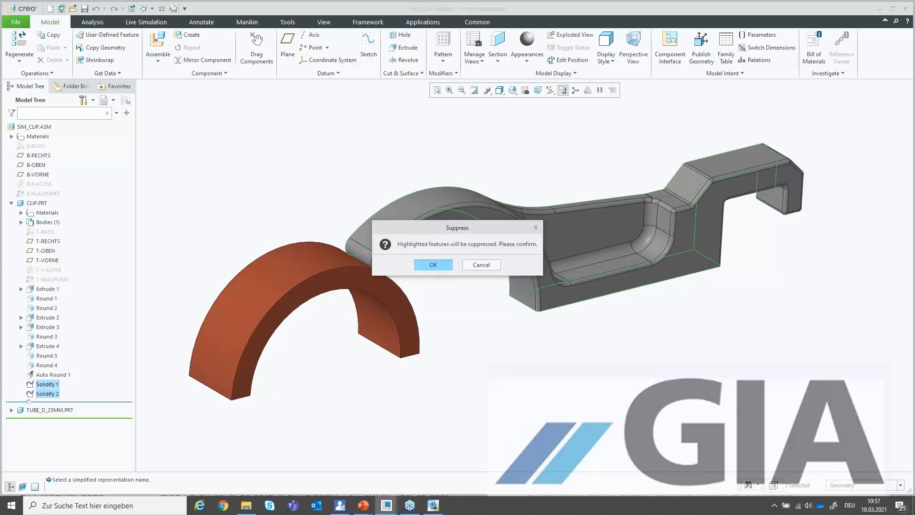
left_click(514, 271)
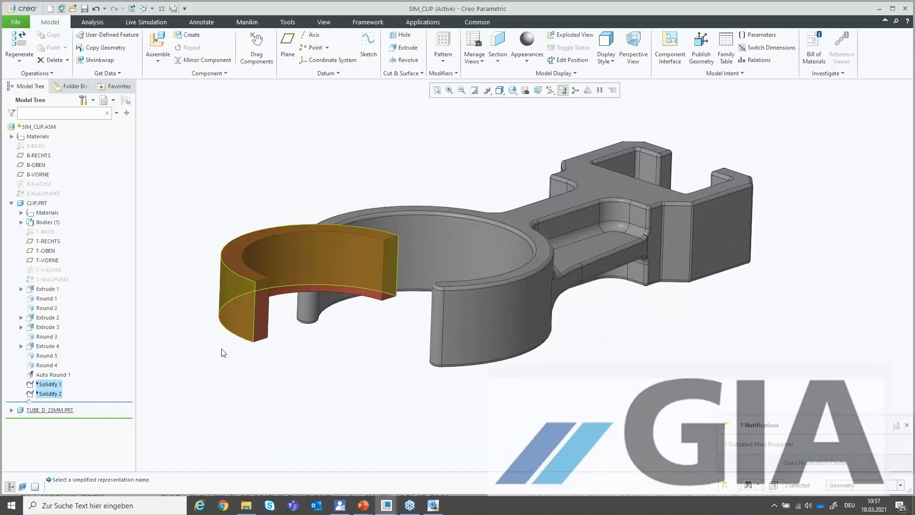
Resume the Solidify 1 and Solidify 2 features of CLIP.PRT and collapse the part's feature list
left_click(209, 377)
left_click(42, 387)
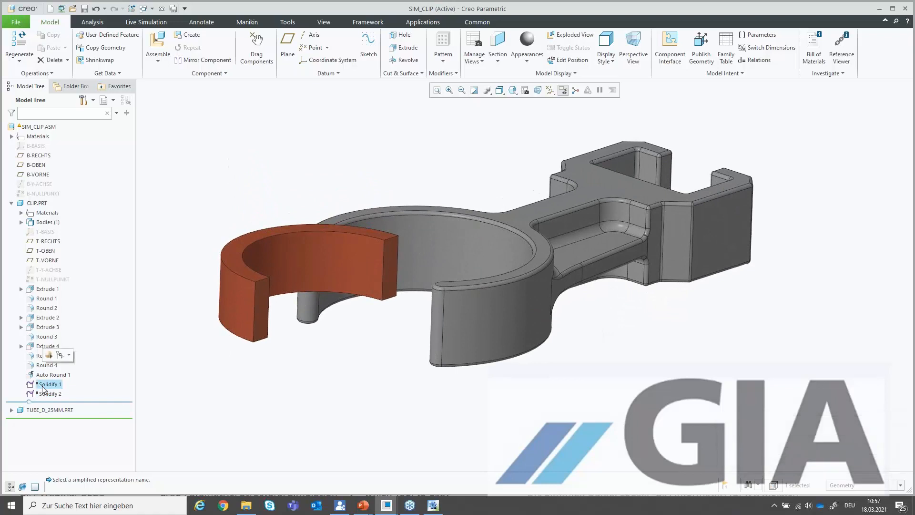
left_click(55, 396, "ctrl")
left_click_drag(55, 395, 62, 367)
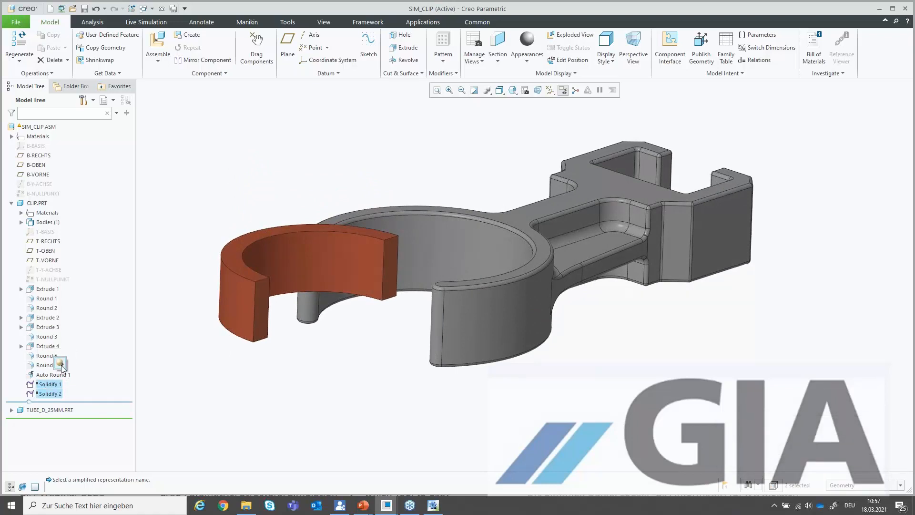
left_click(62, 367)
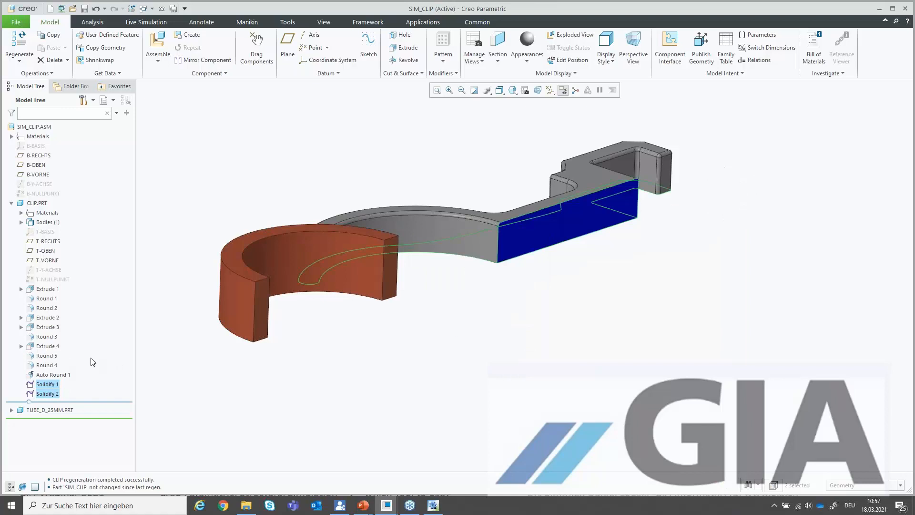
left_click(11, 203)
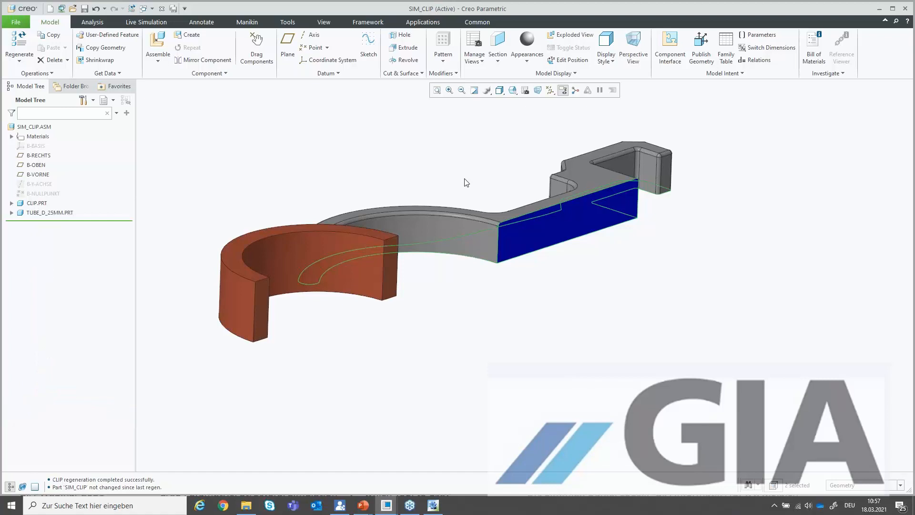
middle_click_drag(481, 187, 482, 188)
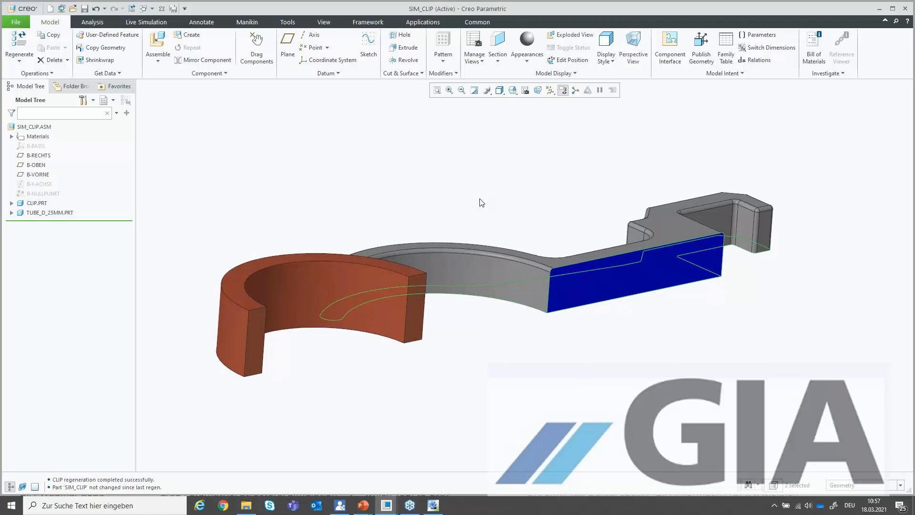
Open the SIM_CLIP assembly in the Simulate application and list the constraints contained in ConstraintSet1
left_click(427, 15)
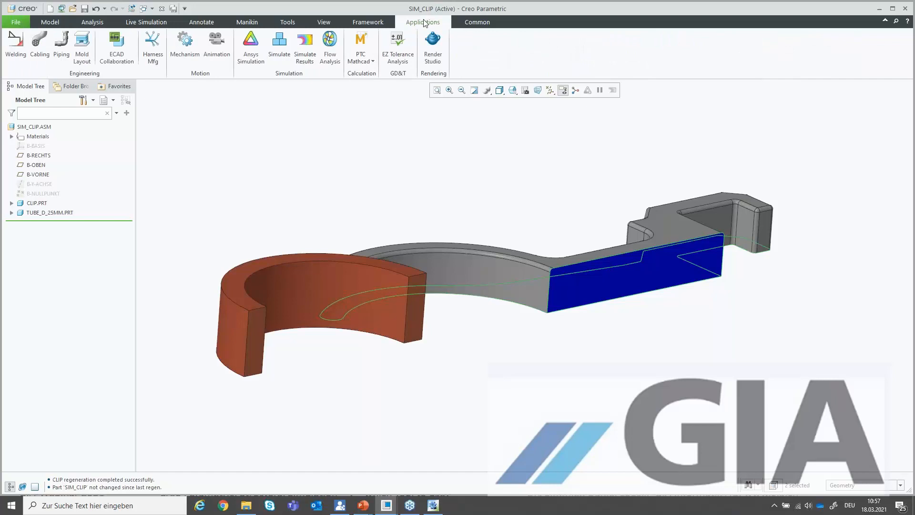
left_click(280, 48)
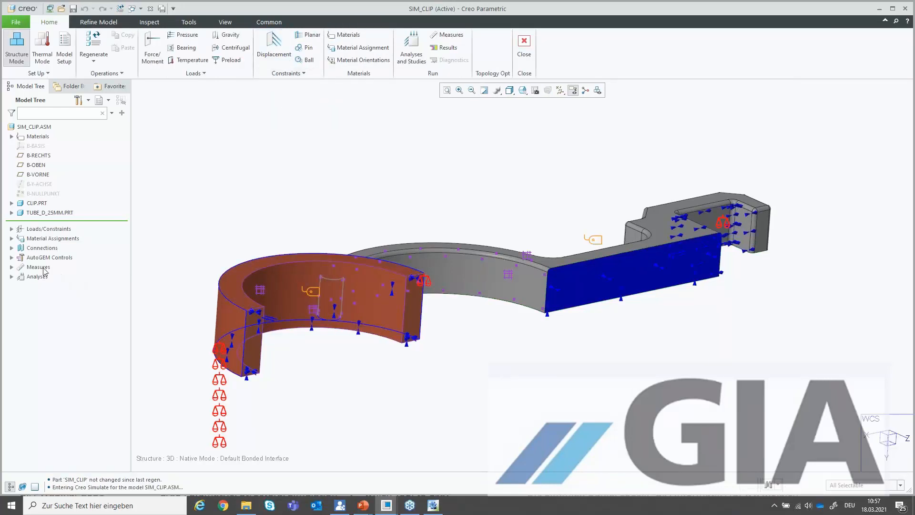
left_click(11, 229)
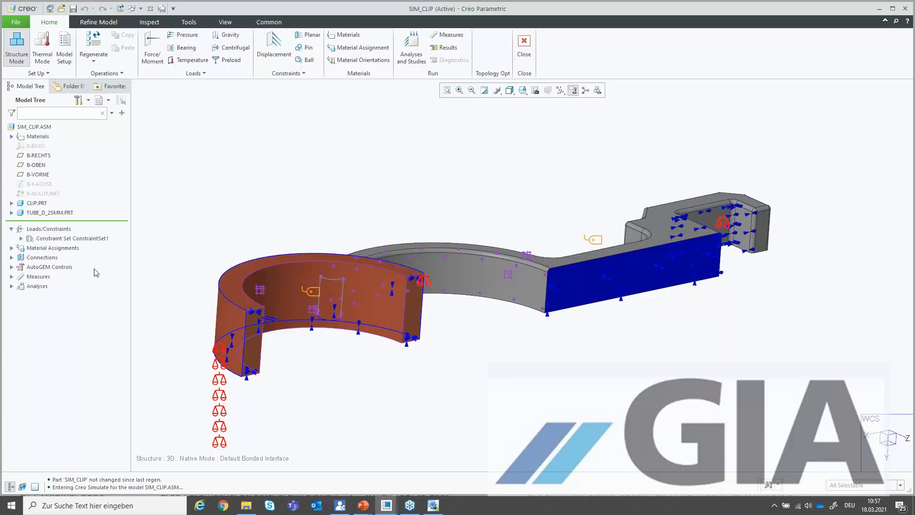
left_click(21, 239)
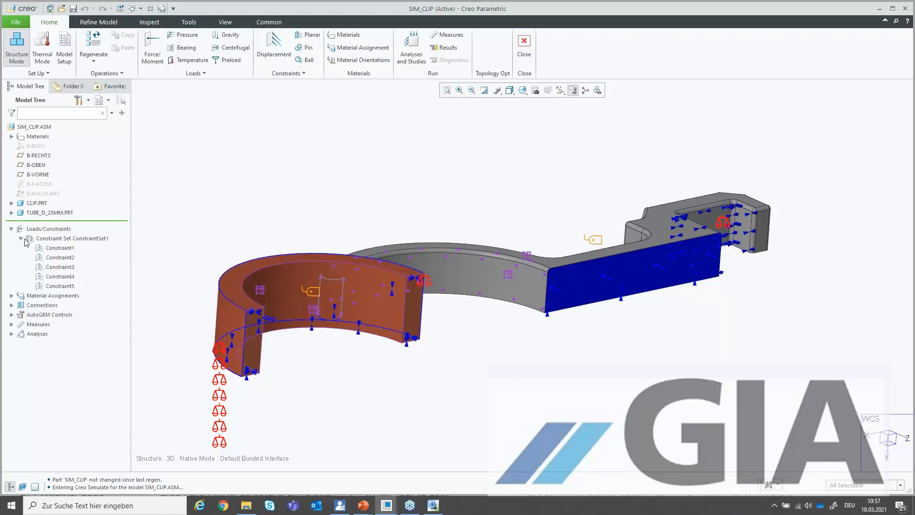
Switch the model display to No Hidden and highlight the surfaces held by Constraint1, Constraint2 and Constraint3 in turn
middle_click_drag(296, 264, 298, 265)
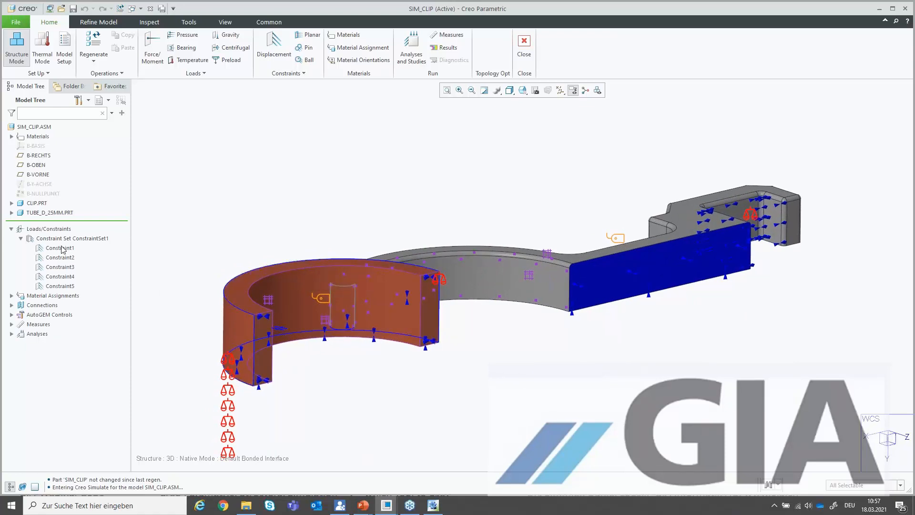
left_click(60, 248)
left_click(510, 90)
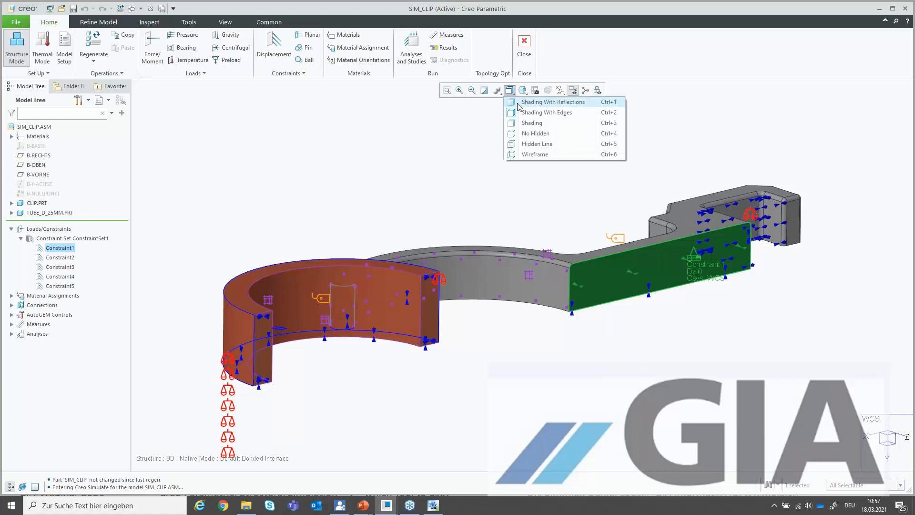
left_click(527, 134)
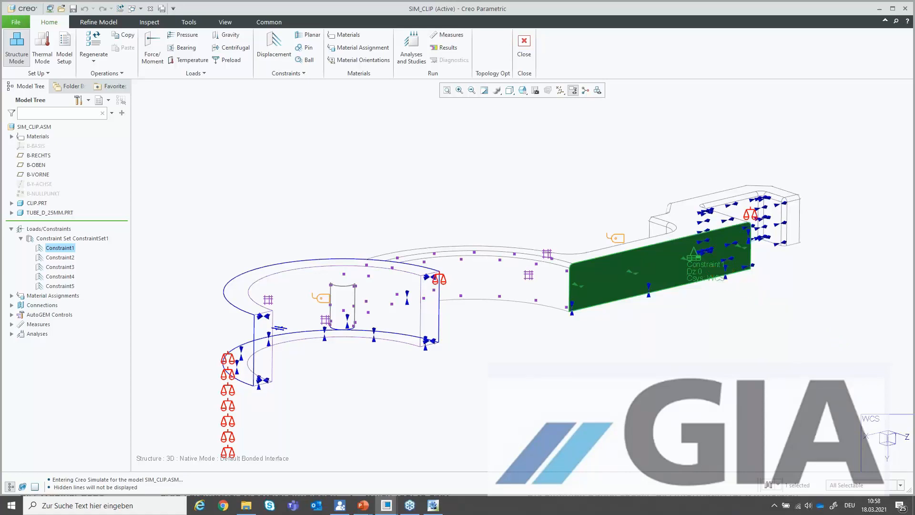
left_click(53, 257)
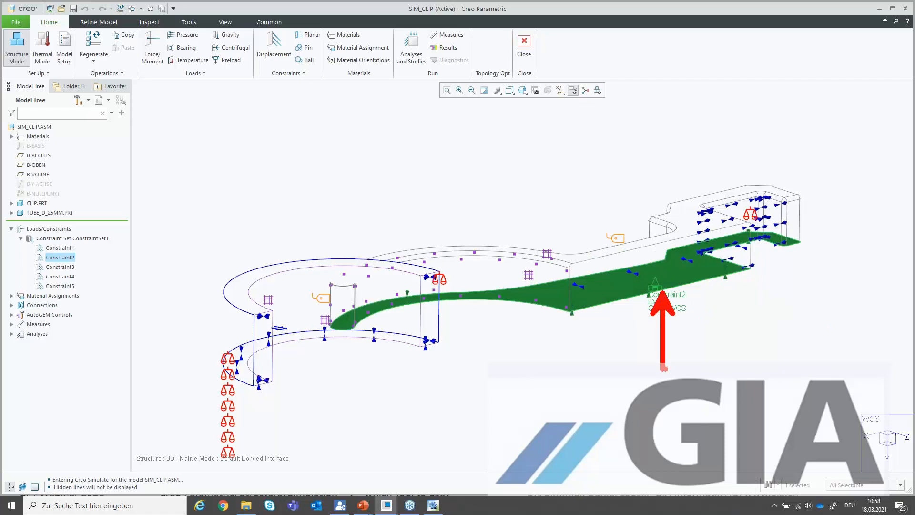
left_click(60, 267)
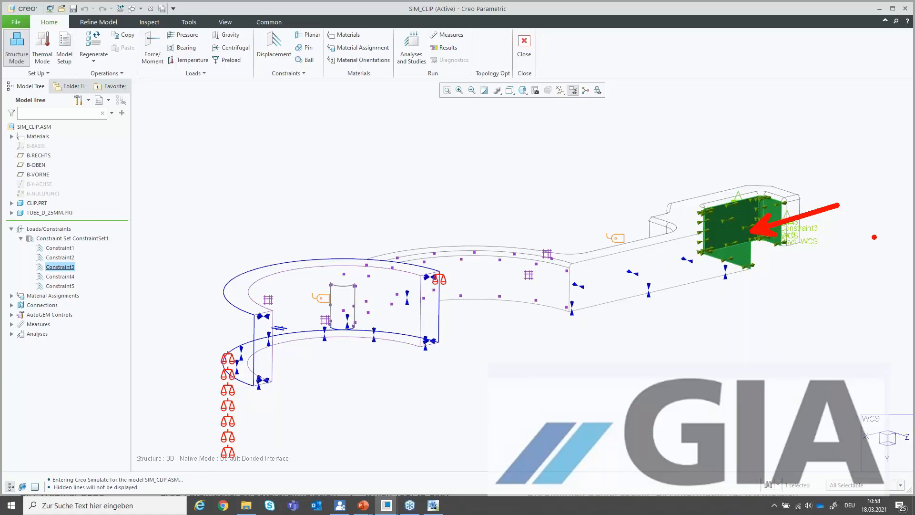
Review the definition of the F_Clip measure and its constraint reference, and close the measures list
left_click(450, 35)
double_click(747, 113)
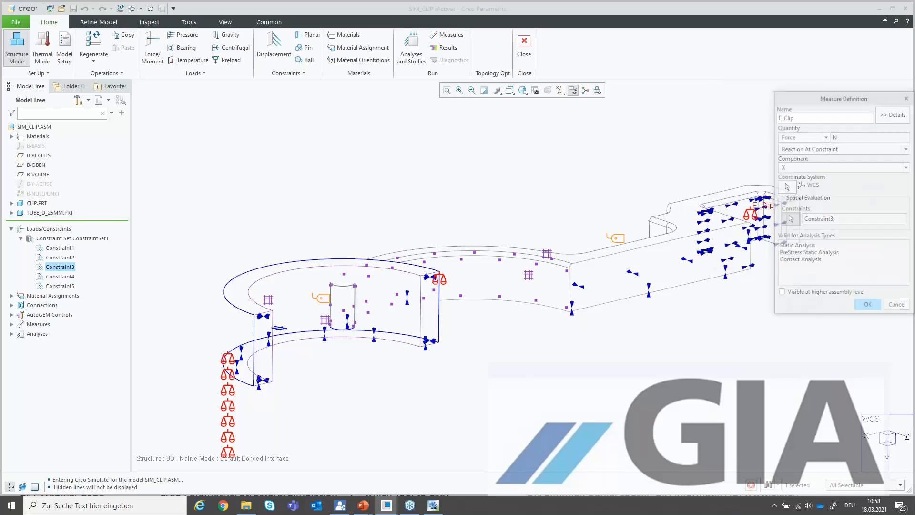
left_click(892, 344)
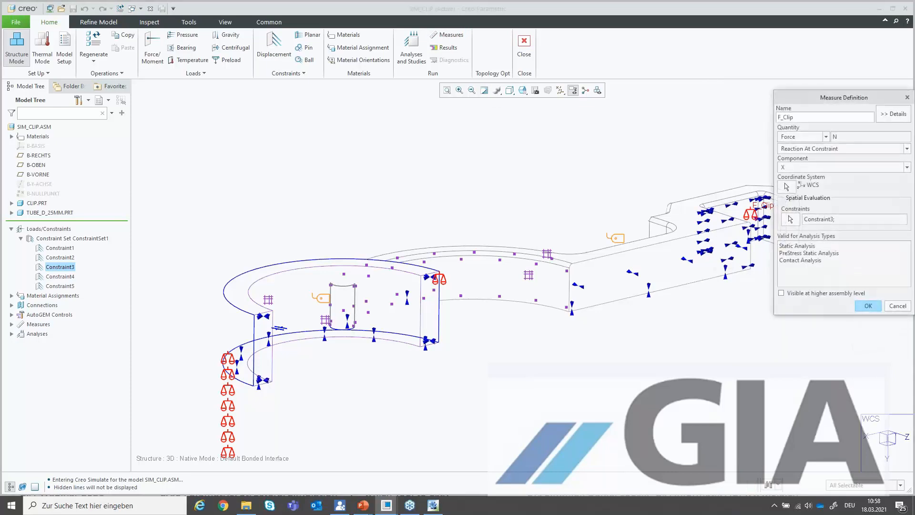
left_click(791, 219)
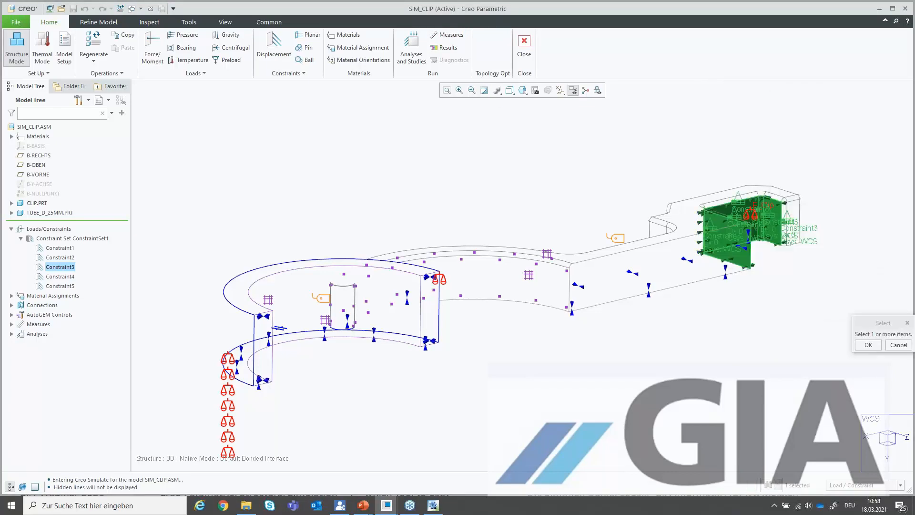
left_click(893, 347)
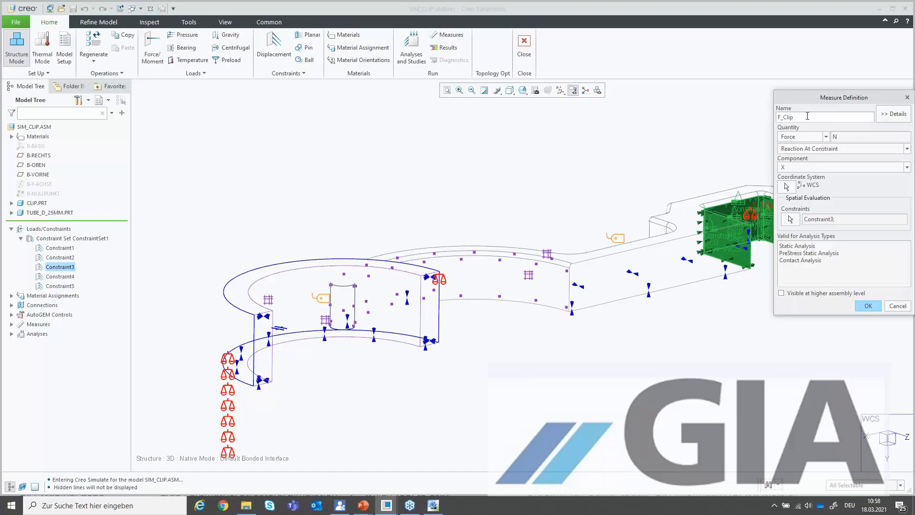
mouse_move(825, 117)
left_mouse_down()
mouse_move(813, 151)
mouse_move(806, 116)
left_mouse_up()
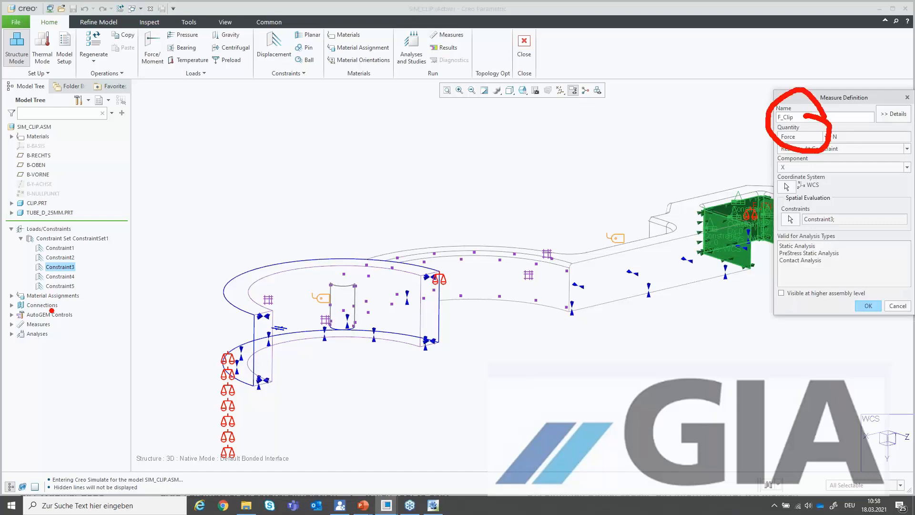
mouse_move(54, 320)
left_mouse_down()
mouse_move(48, 337)
mouse_move(69, 315)
left_mouse_up()
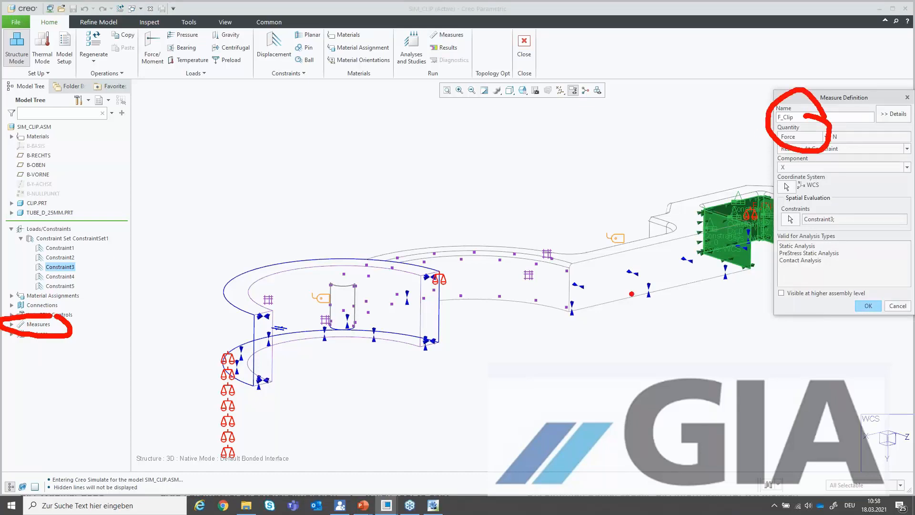
key("Escape")
left_click(869, 305)
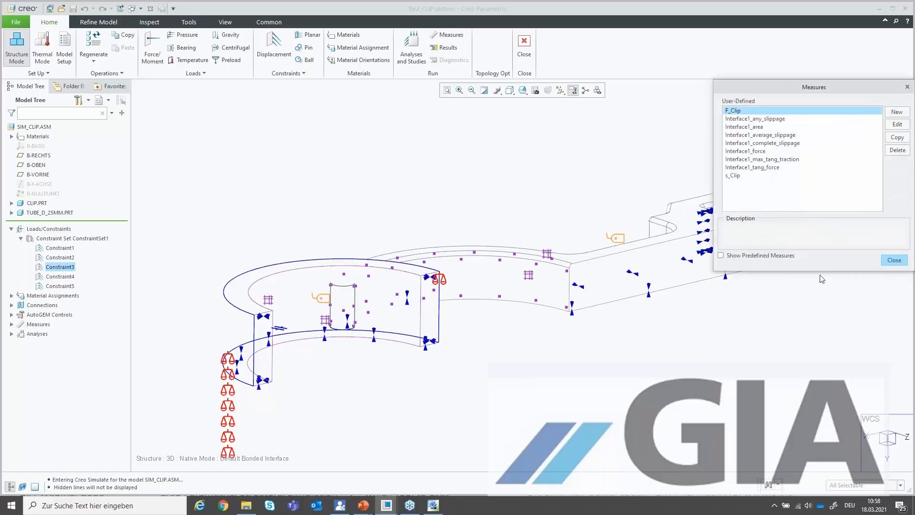
left_click(895, 262)
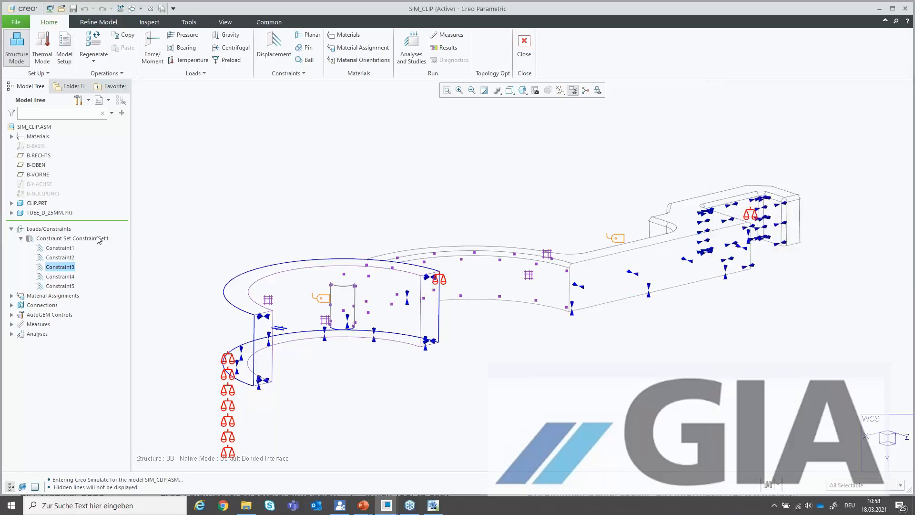
Examine the tube surfaces held by Constraint4 and Constraint5 and the prescribed X translation in Constraint5's definition
left_click(67, 277)
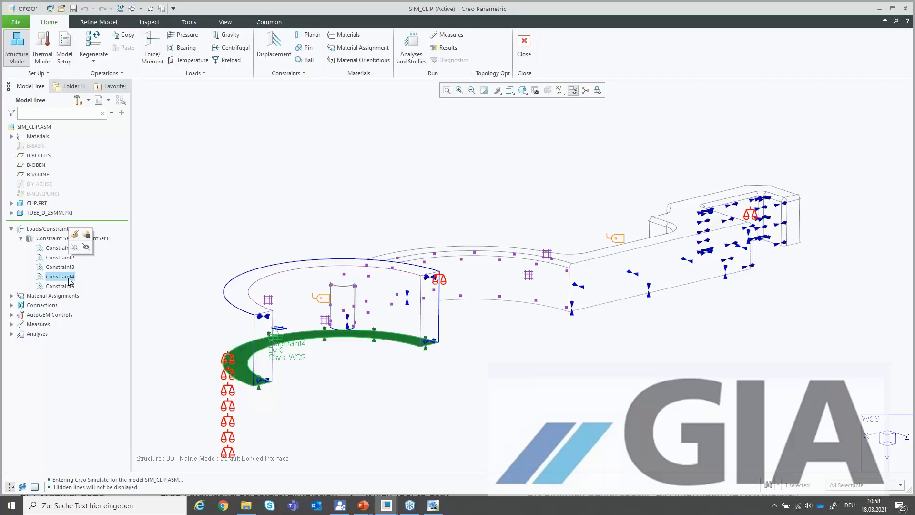
left_click(70, 288)
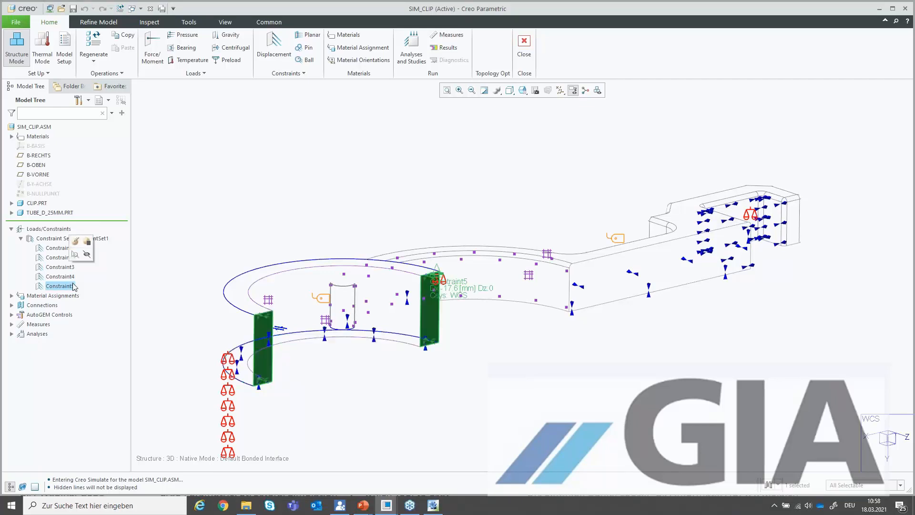
left_click(75, 244)
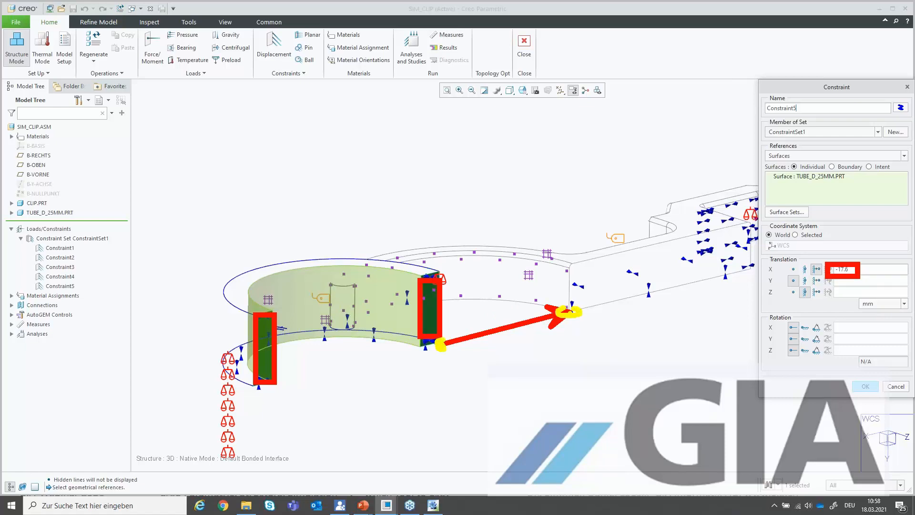
left_click(866, 387)
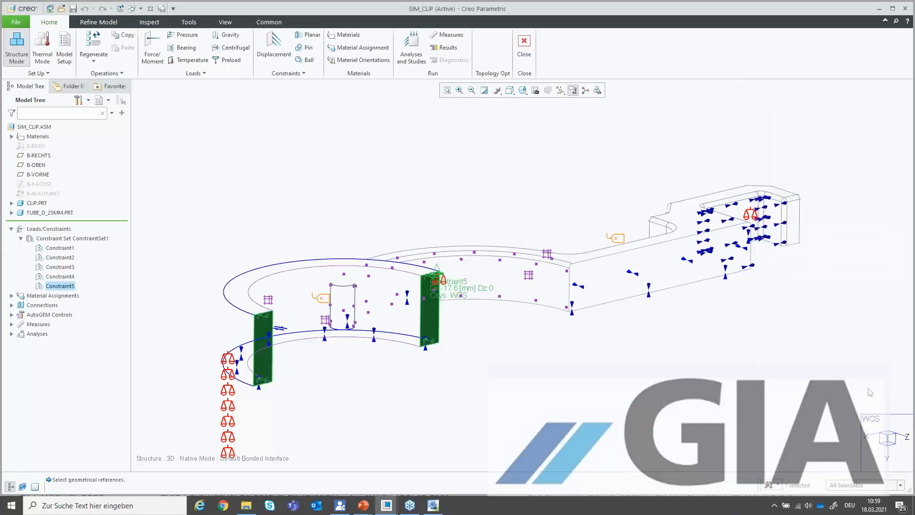
left_click(578, 371)
List the material assignments and examine the stress-strain response in the definition of the model's POM material
left_click(12, 296)
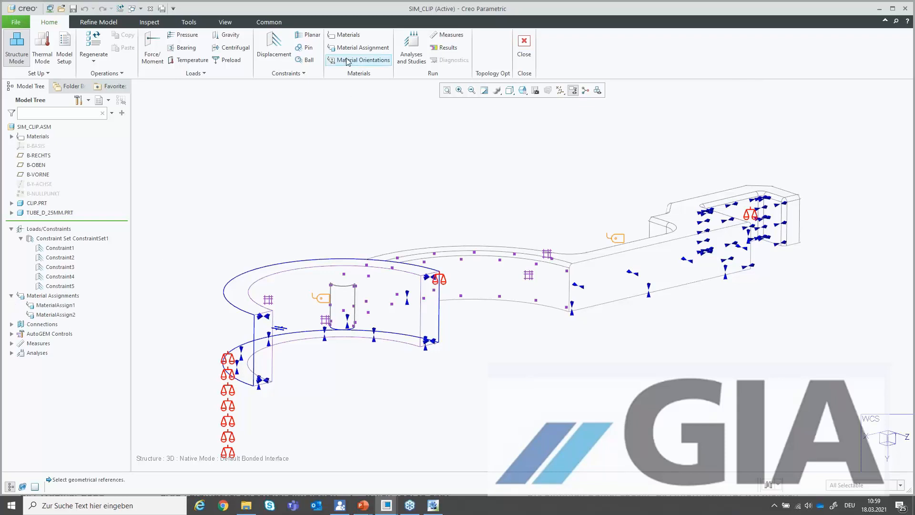
left_click(350, 38)
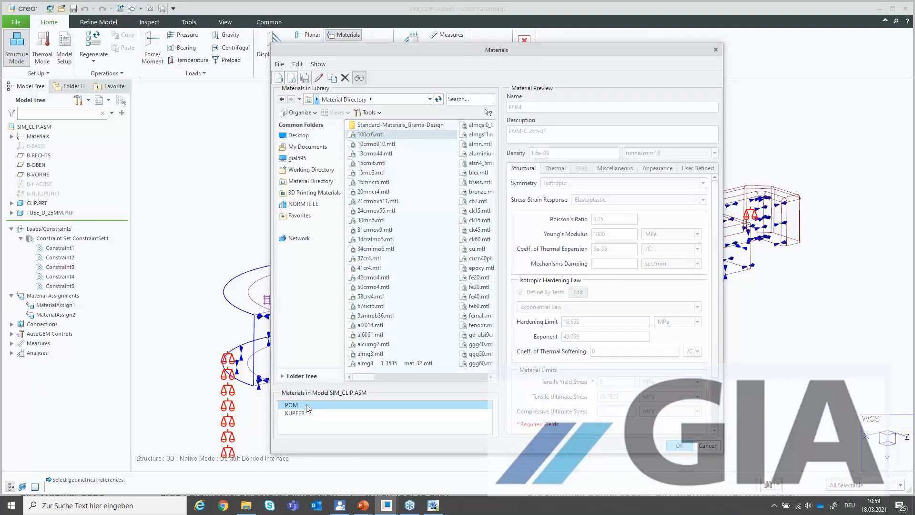
double_click(301, 405)
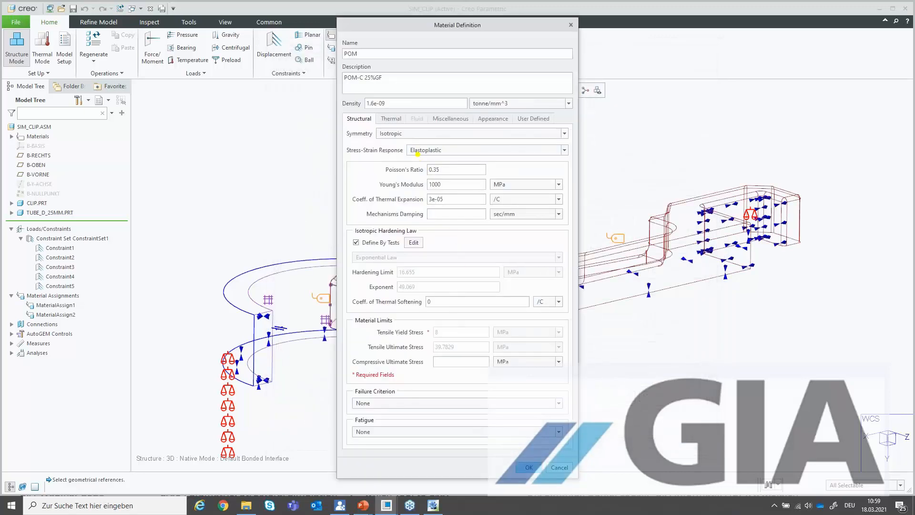
left_click_drag(345, 139, 578, 164, "ctrl")
key("Escape")
Examine the uniaxial test data and best-fit curve of POM's plastic hardening law, and close the material definitions
left_click(413, 242)
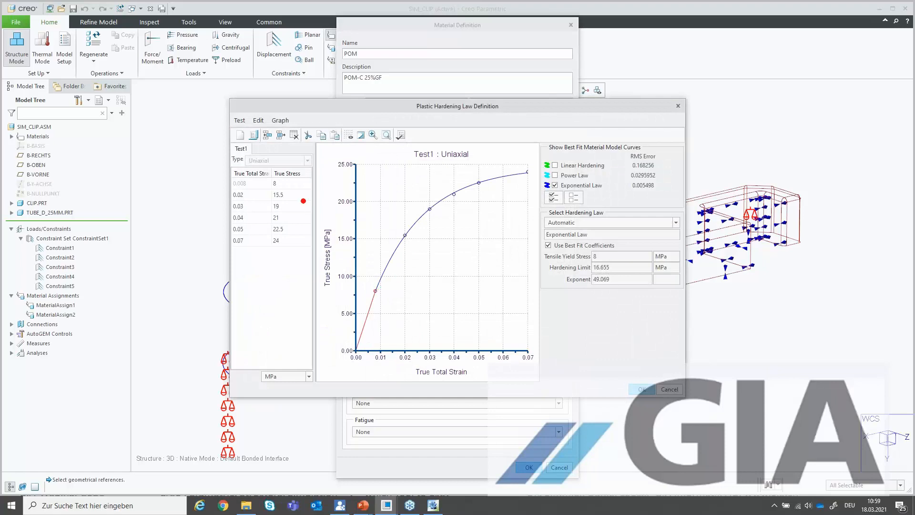
left_click_drag(223, 166, 298, 260, "ctrl")
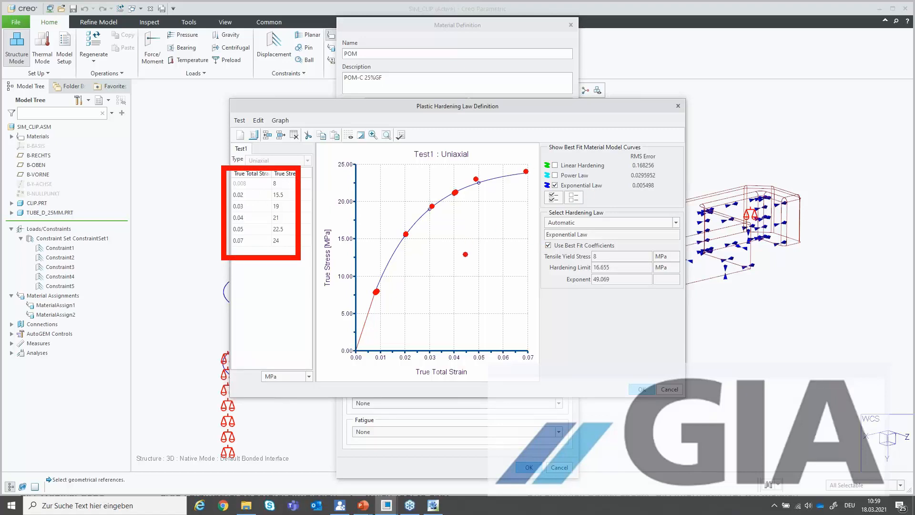
key("Escape")
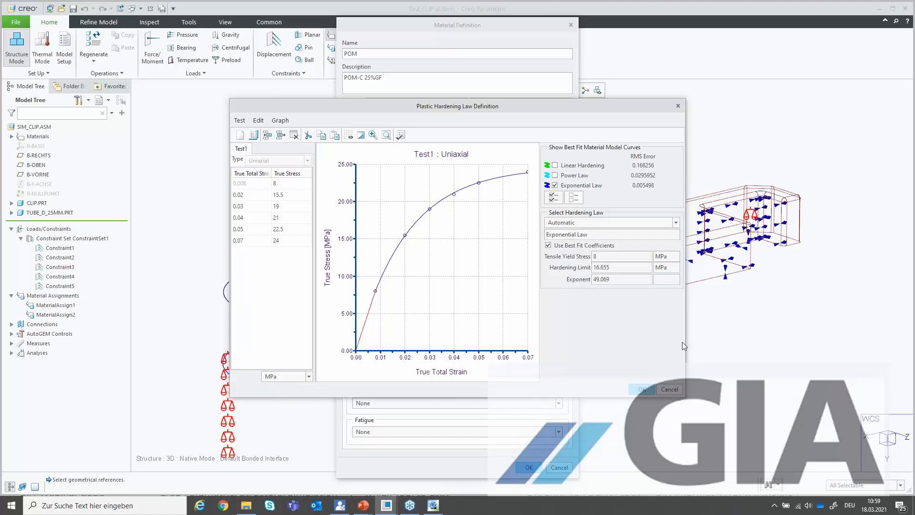
key("ctrl+2")
mouse_move(525, 189)
left_mouse_down("ctrl")
mouse_move(759, 322)
mouse_move(690, 302)
left_mouse_up("ctrl")
key("Escape")
left_click(642, 389)
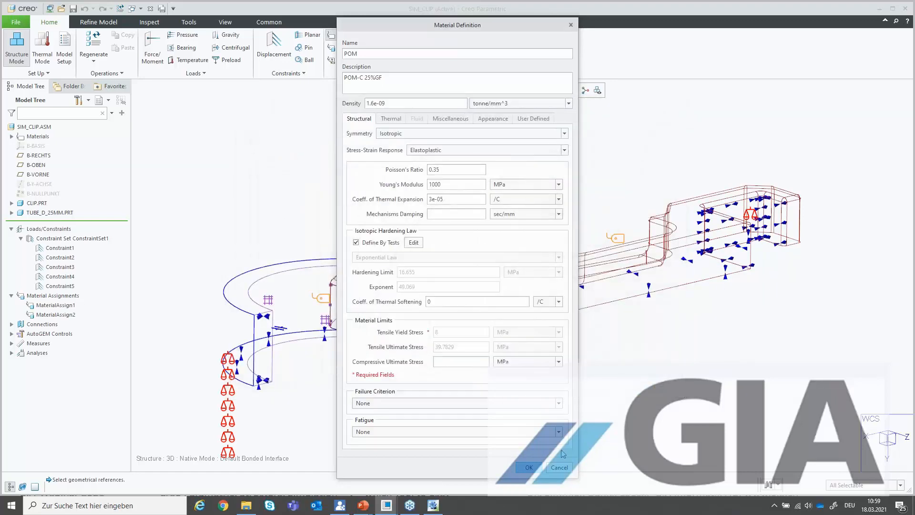
left_click(536, 468)
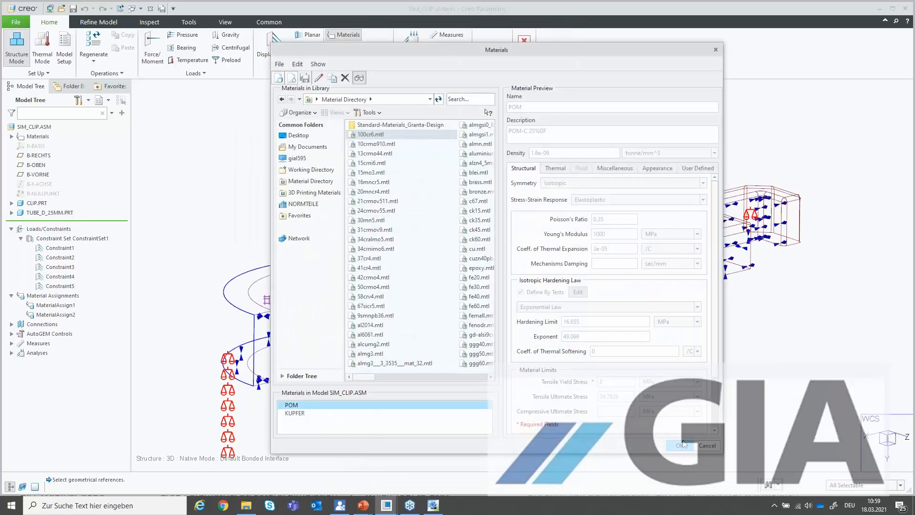
left_click(679, 445)
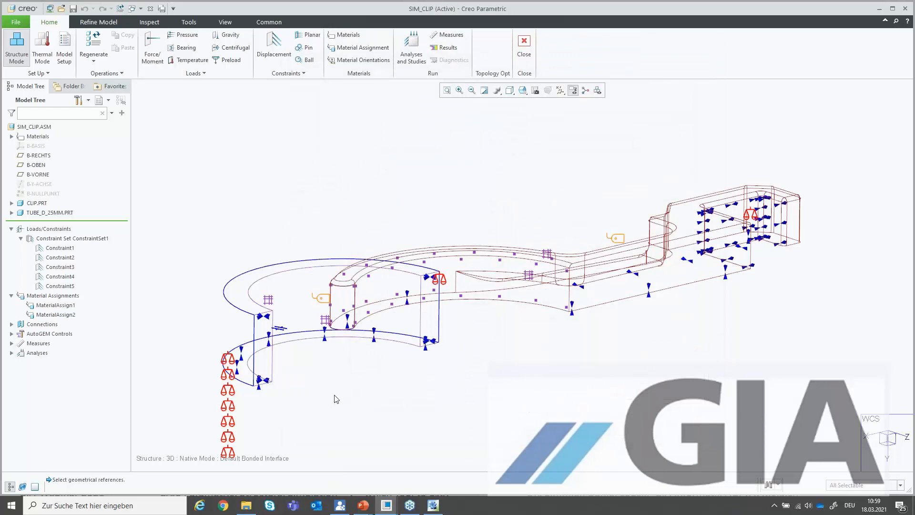
Review Interface1's contact definition, examining its tube and clip reference surfaces and the finite friction settings, and close it
left_click(12, 324)
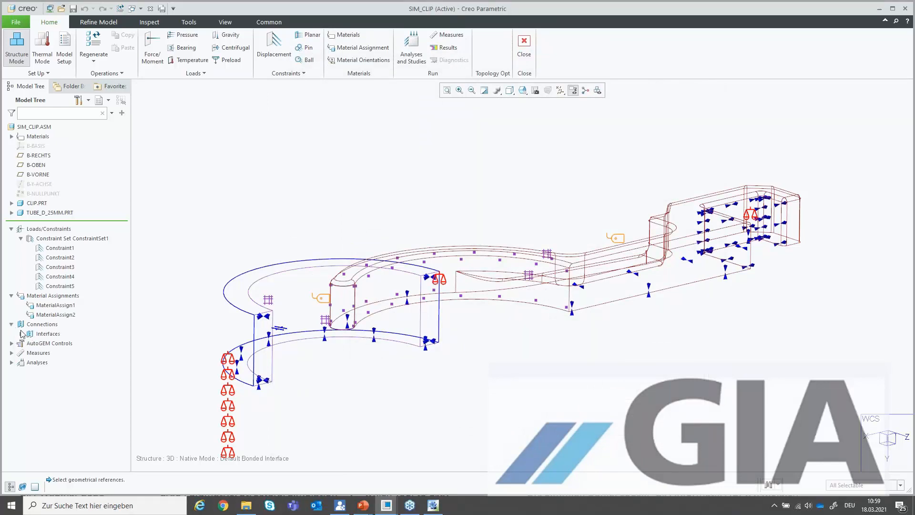
left_click(21, 333)
left_click(55, 343)
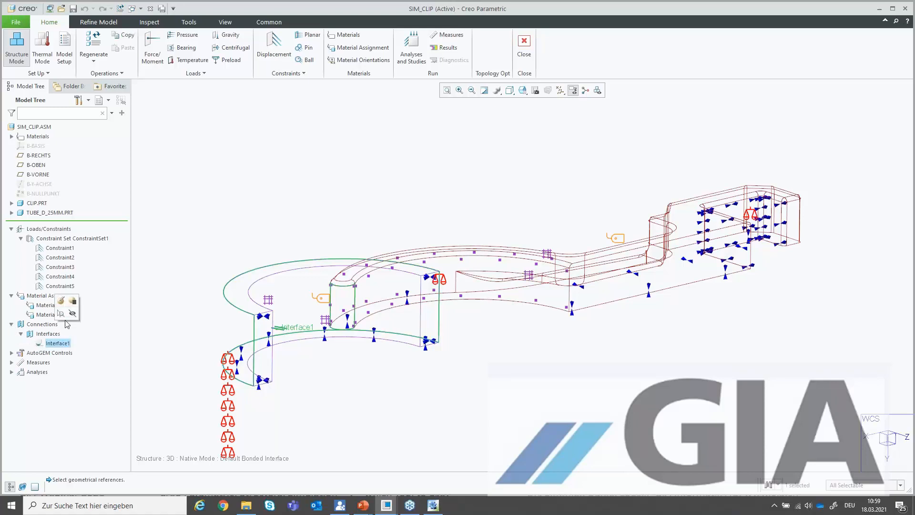
left_click(68, 307)
middle_click_drag(450, 289, 426, 339)
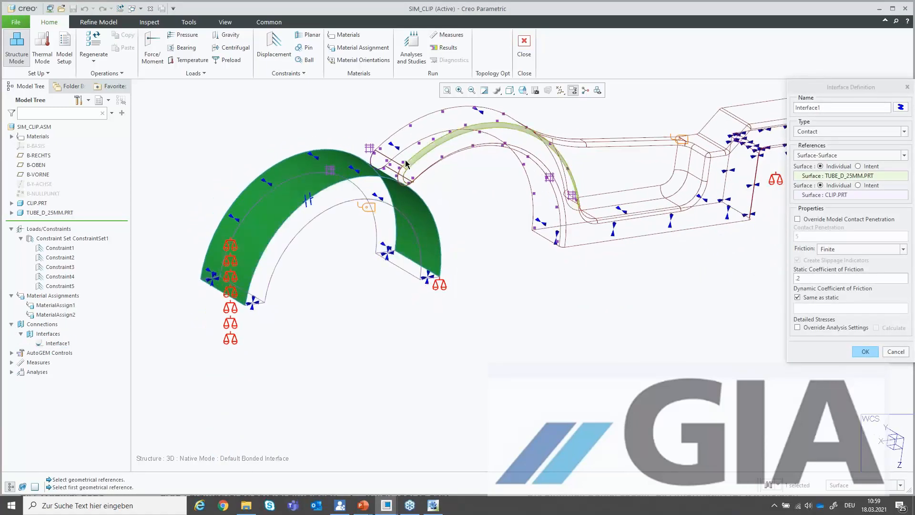
scroll(404, 157, "down", 3)
left_click(837, 195)
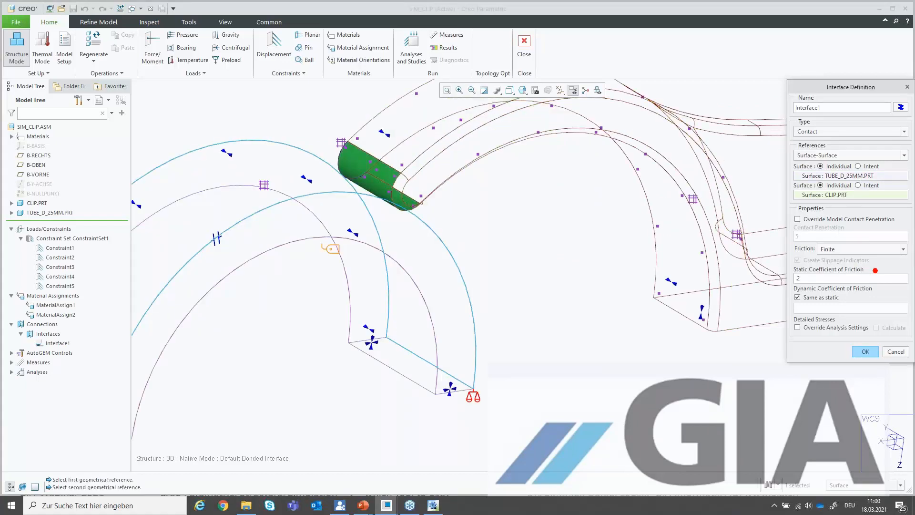
mouse_move(891, 276)
left_mouse_down()
mouse_move(786, 282)
mouse_move(889, 292)
mouse_move(896, 274)
left_mouse_up()
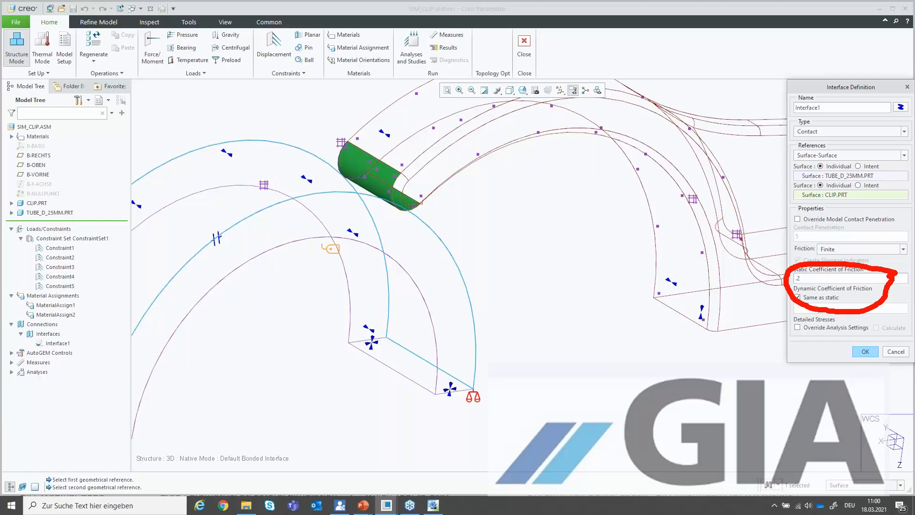
key("Escape")
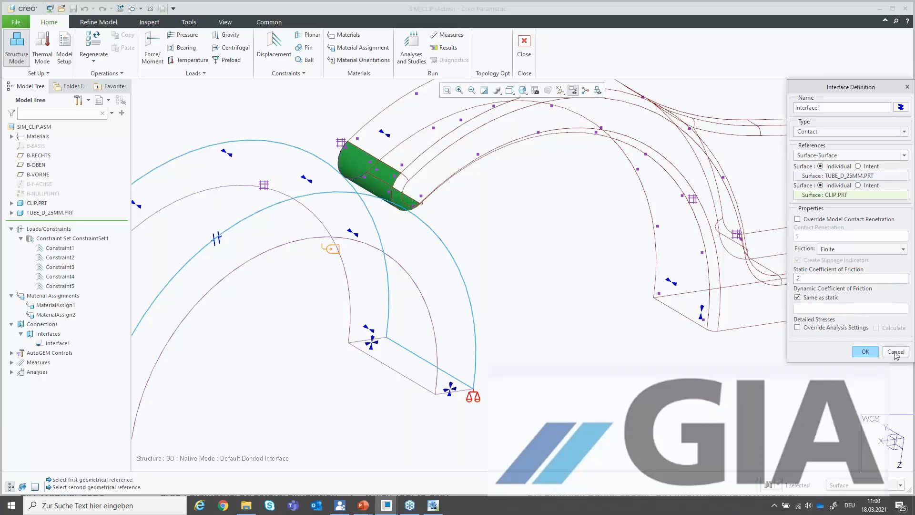
left_click(865, 352)
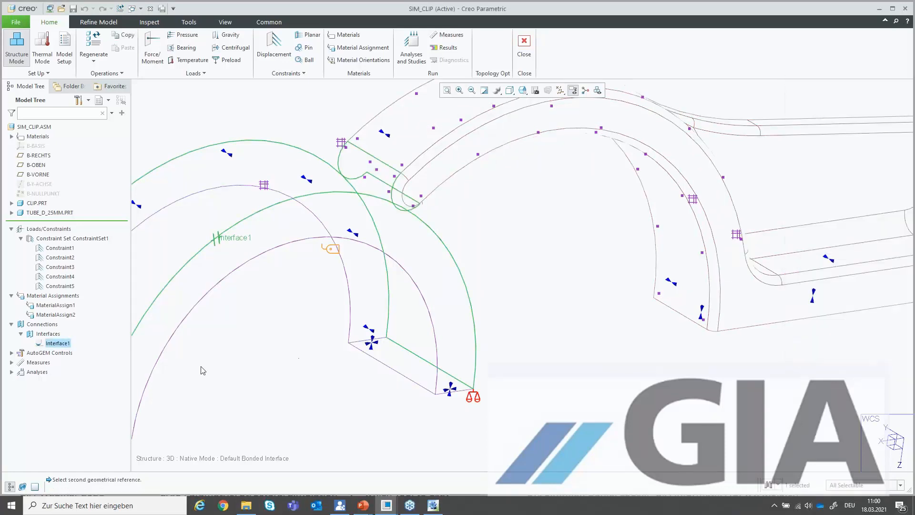
List the AutoGEM controls and review the mapped mesh definition of AutoGEMControl1 on the tube
left_click(12, 353)
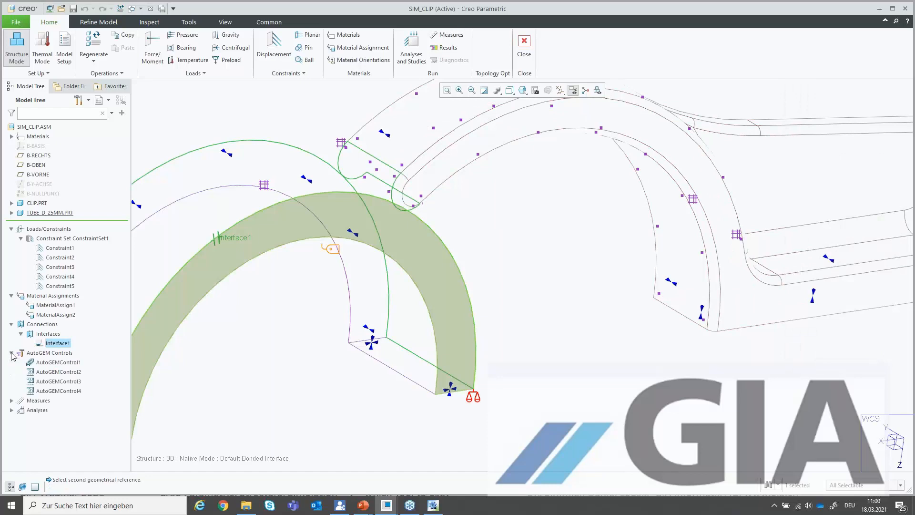
scroll(503, 409, "down", 3)
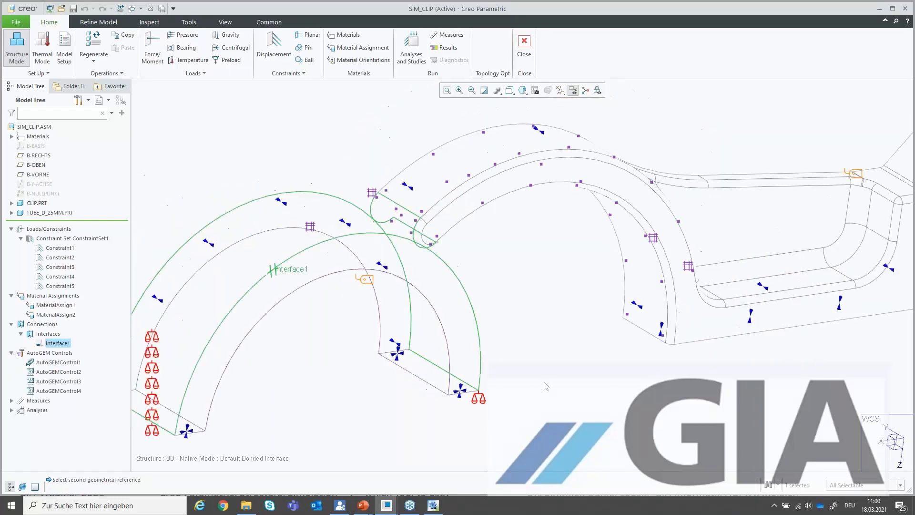
scroll(598, 369, "down", 1)
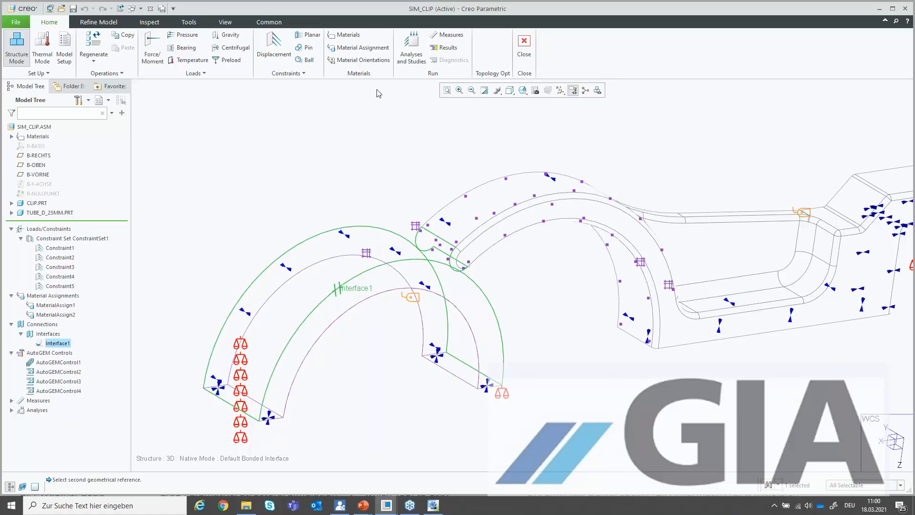
left_click(101, 23)
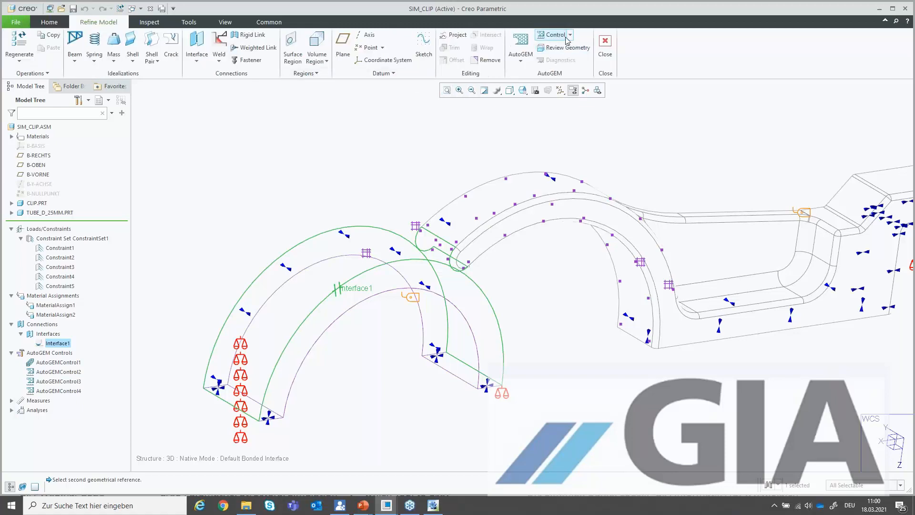
left_click(56, 362)
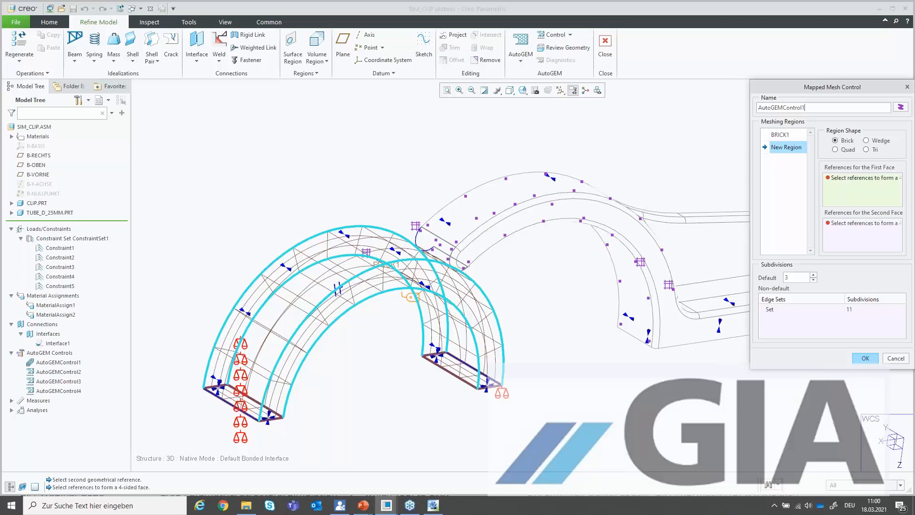
left_click(865, 355)
Review the references and maximum element sizes defined in AutoGEMControl2, AutoGEMControl3 and AutoGEMControl4
left_click(75, 372)
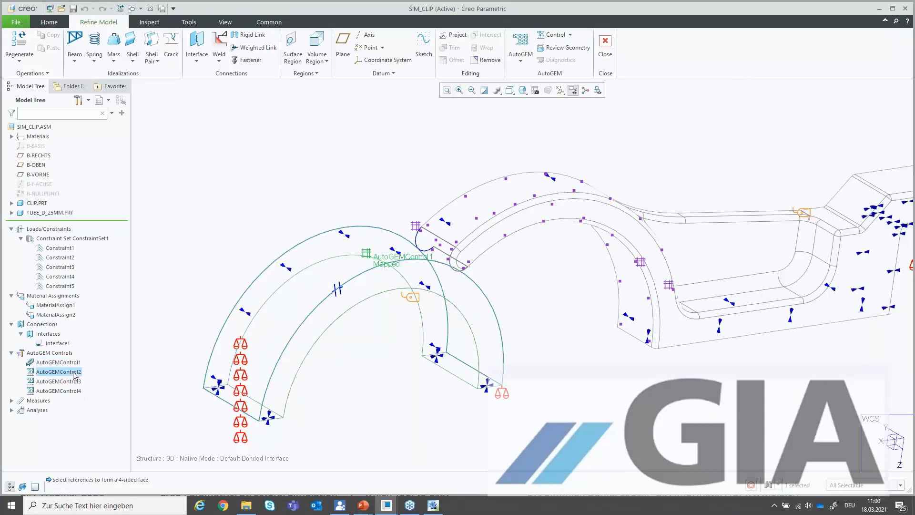
left_click(79, 341)
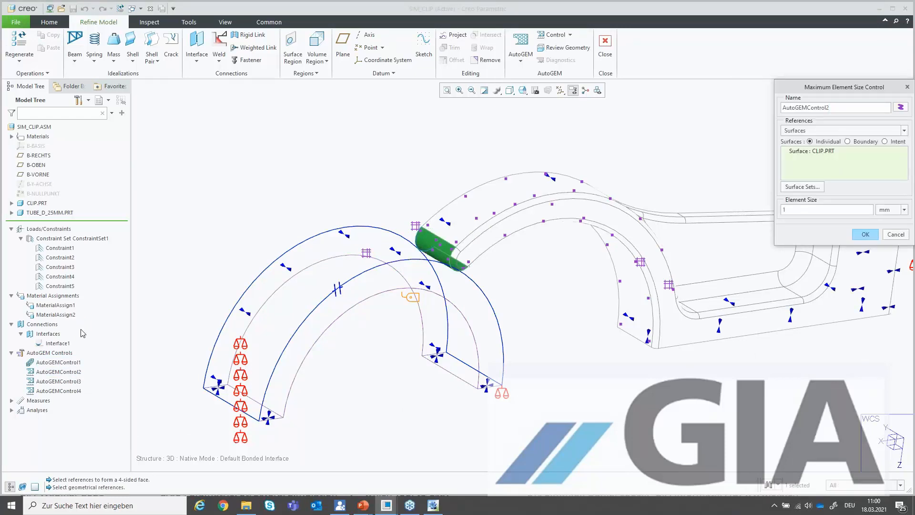
left_click(895, 235)
left_click(66, 381)
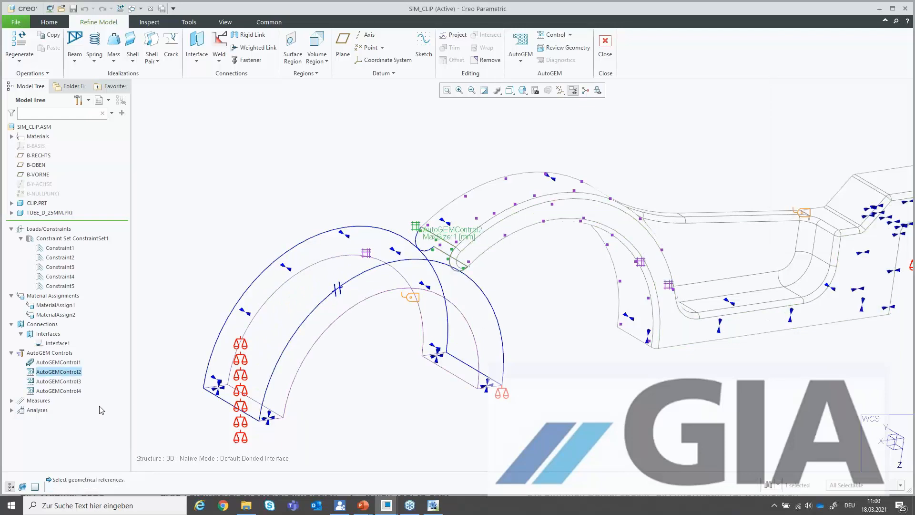
left_click(90, 342)
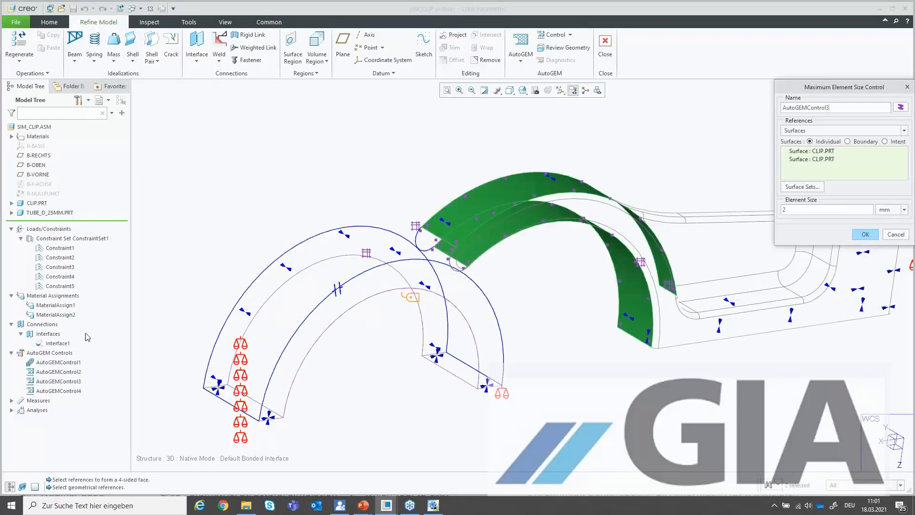
left_click(866, 234)
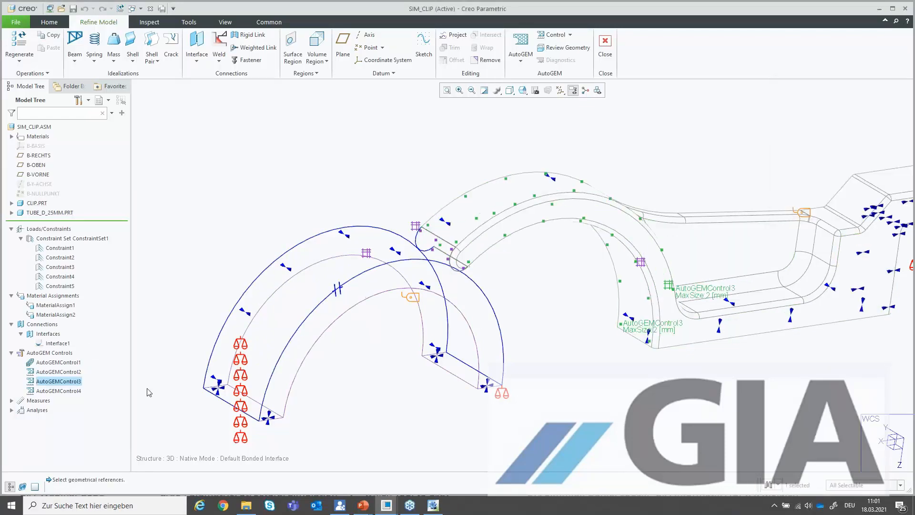
left_click(74, 392)
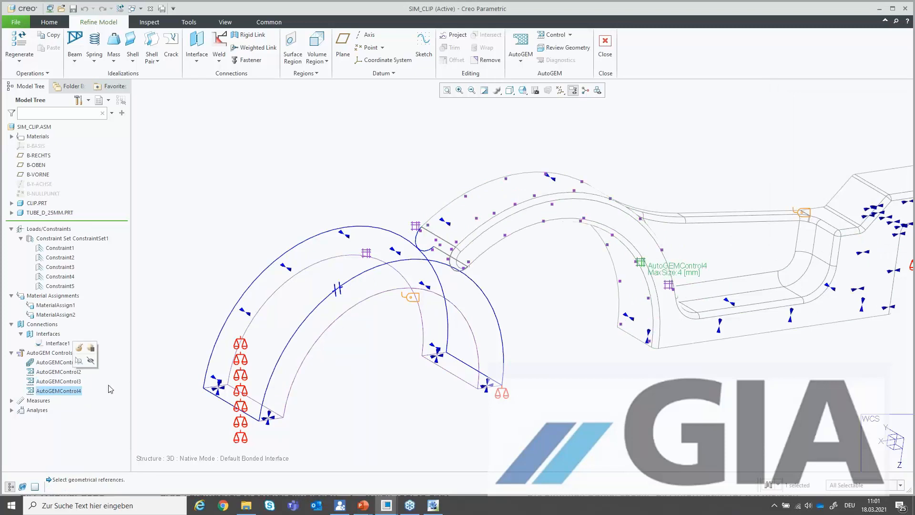
left_click(90, 348)
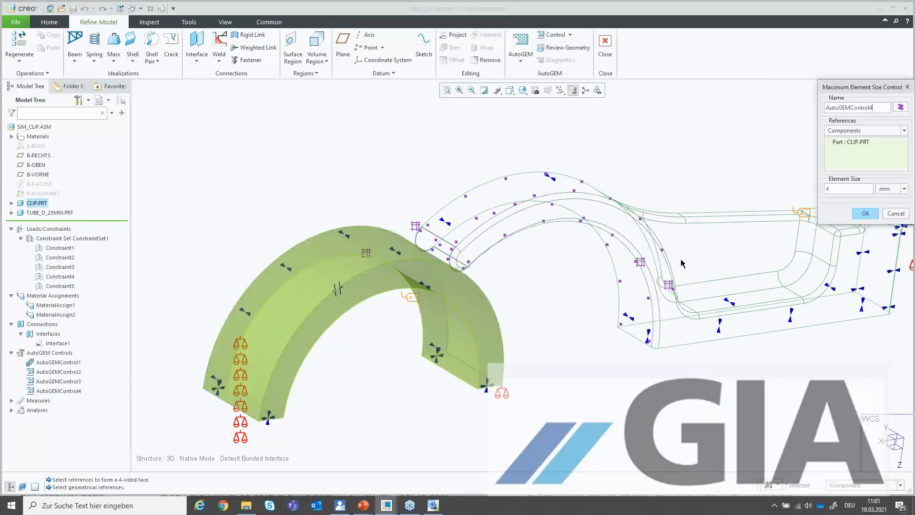
left_click(866, 213)
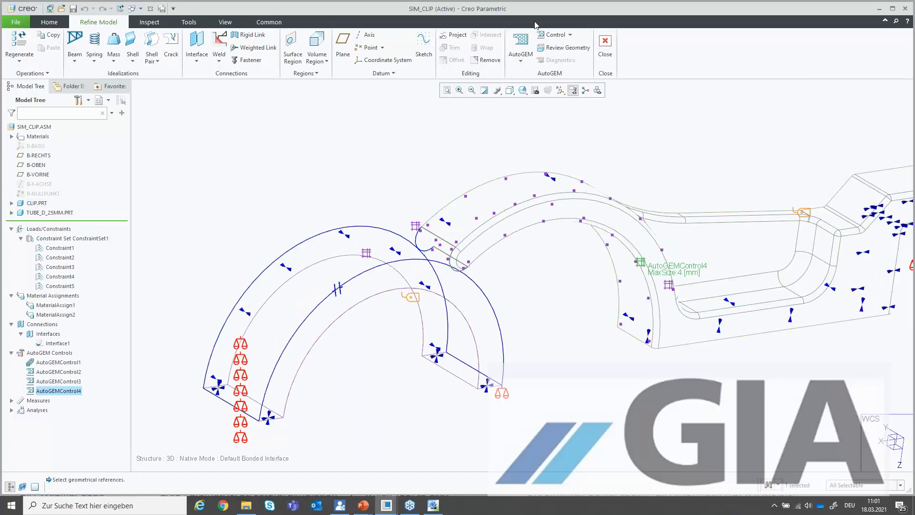
Generate the AutoGEM mesh for all geometry with properties, inspect the mesh and its summary, and close the mesh display
left_click(521, 45)
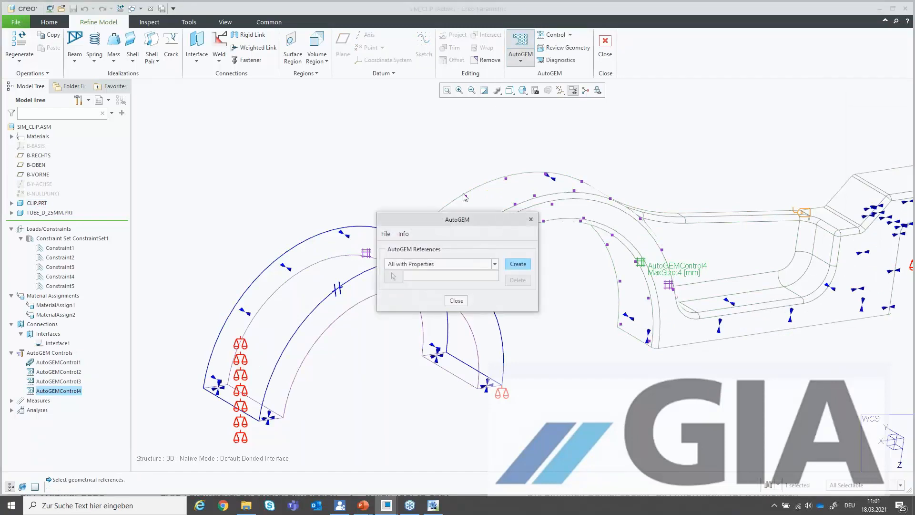
left_click(519, 265)
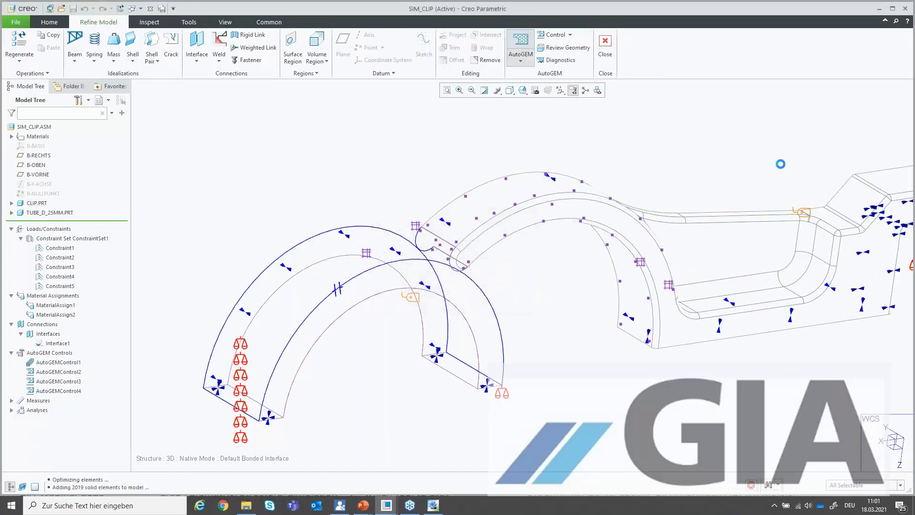
left_click_drag(449, 191, 301, 87)
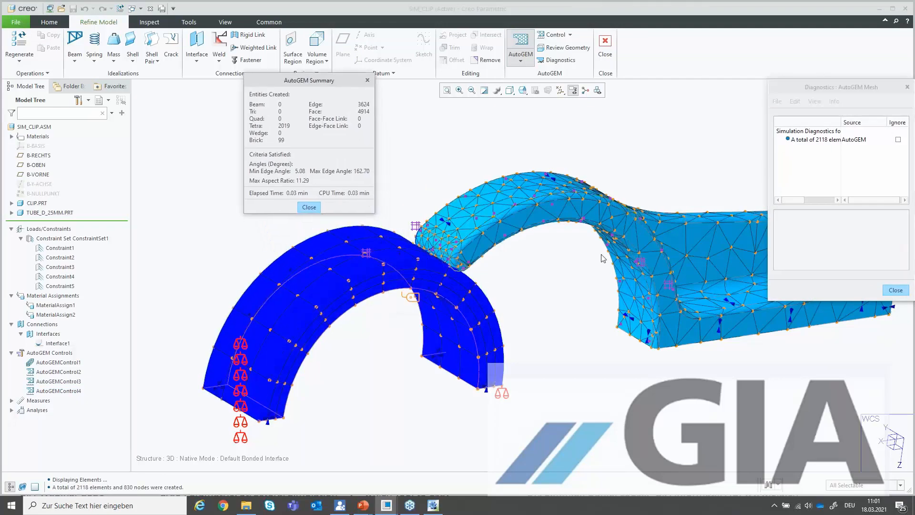
left_click(309, 207)
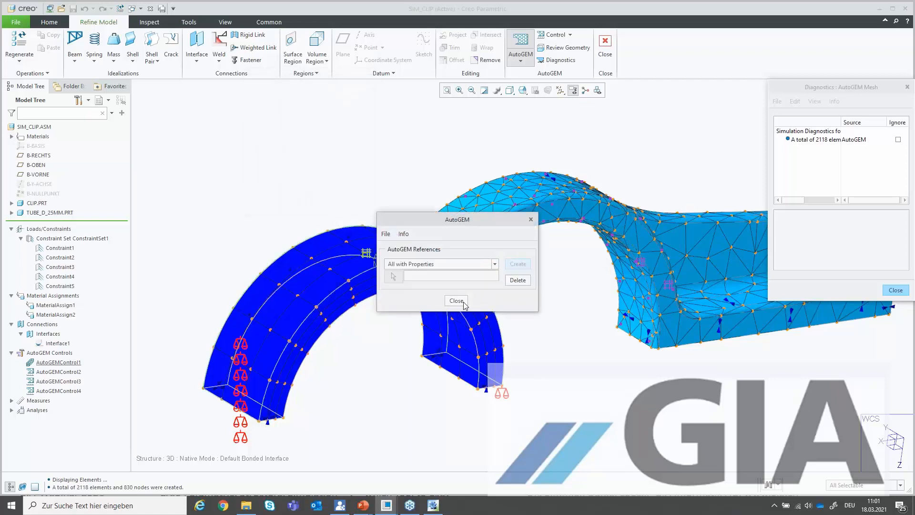
left_click(457, 301)
left_click(461, 270)
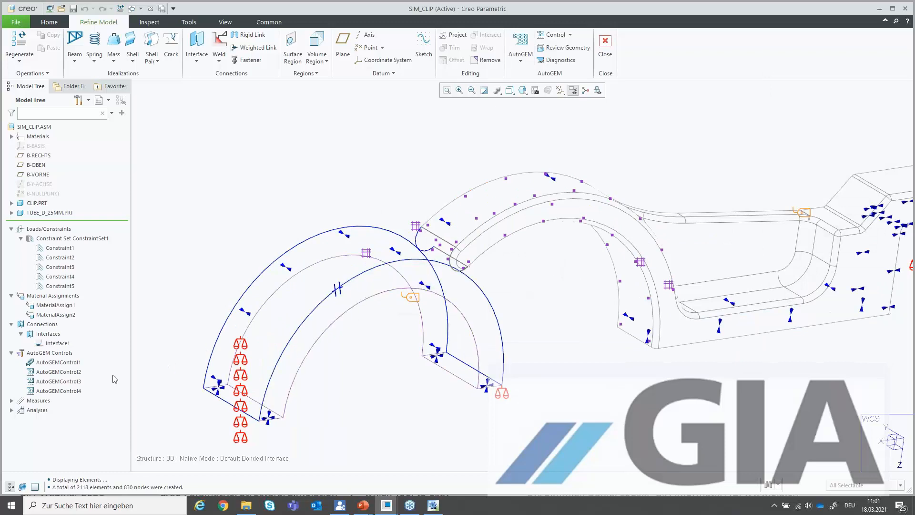
List the measures, review the point displacement definition of the s_Clip measure, and close the measures list
left_click(11, 401)
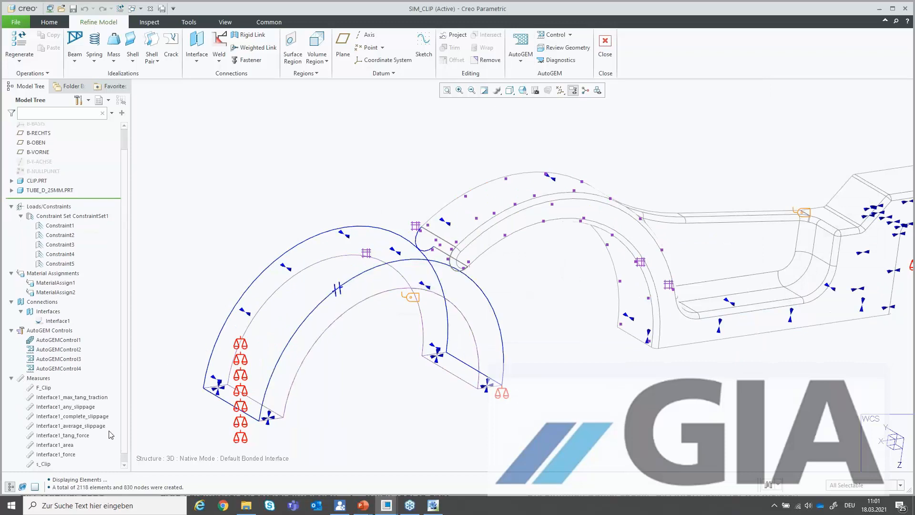
scroll(129, 427, "down", 1)
left_click(44, 455)
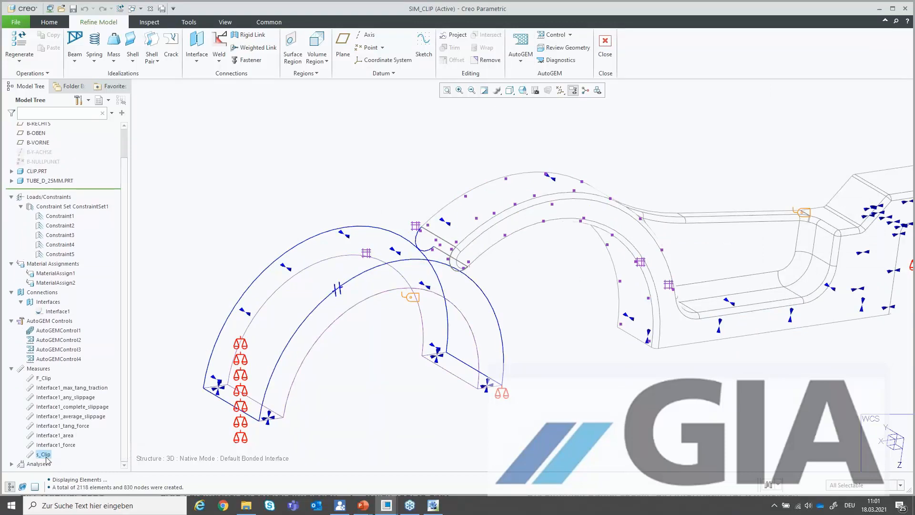
left_click(55, 415)
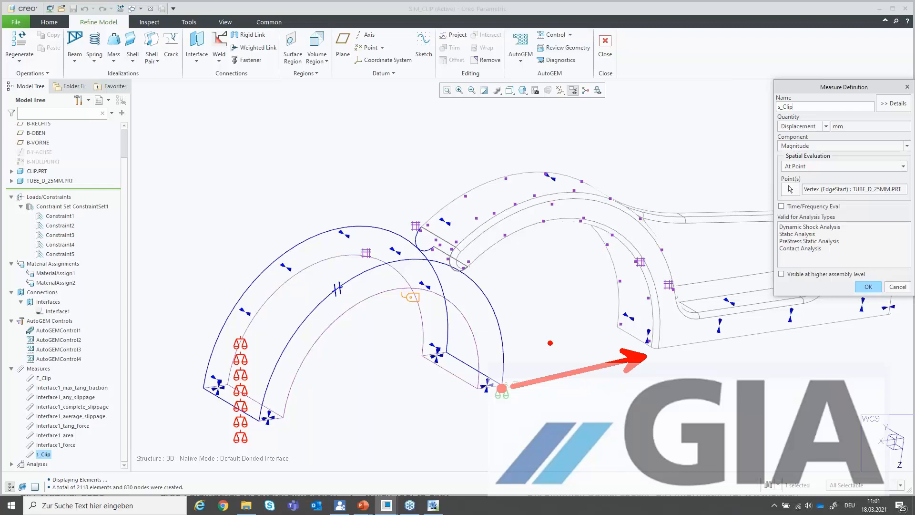
left_click(868, 286)
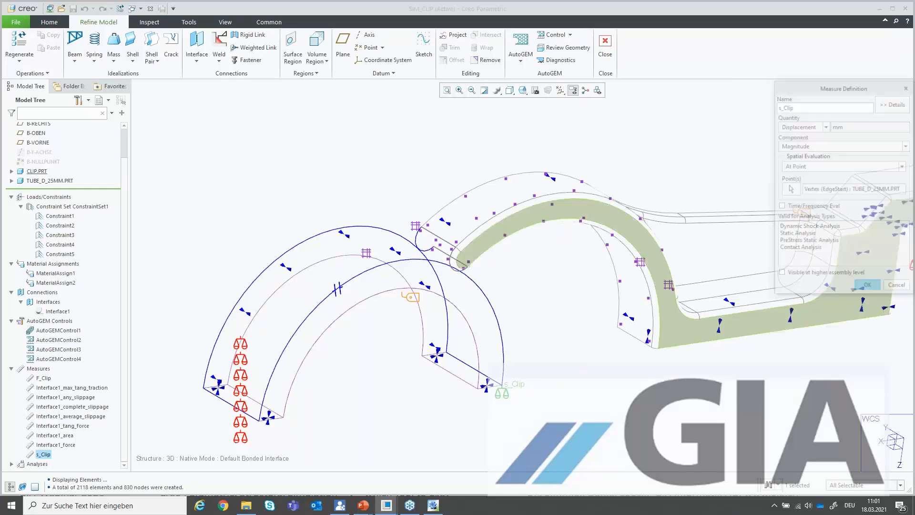
left_click(11, 368)
Open the cont_clip static analysis definition and examine its nonlinear options, convergence settings and user-defined output steps
left_click(11, 410)
left_click(56, 419)
left_click(65, 388)
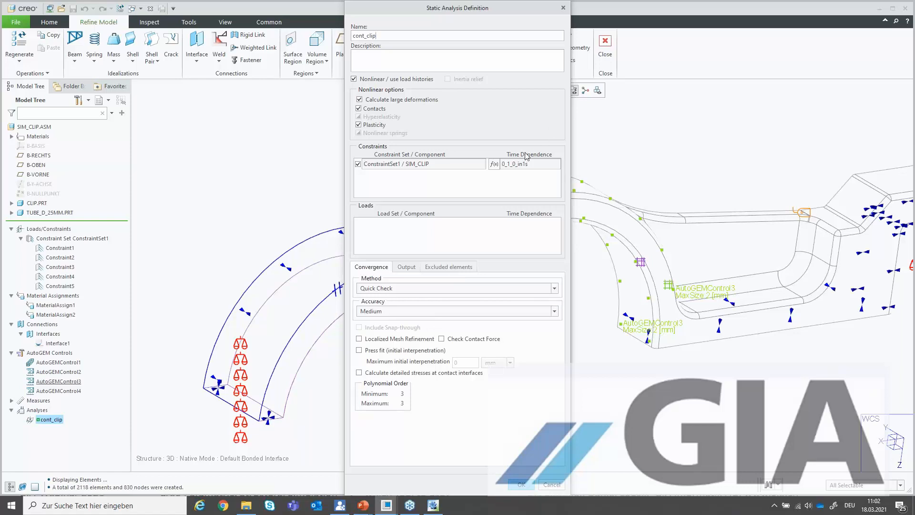
left_click(404, 269)
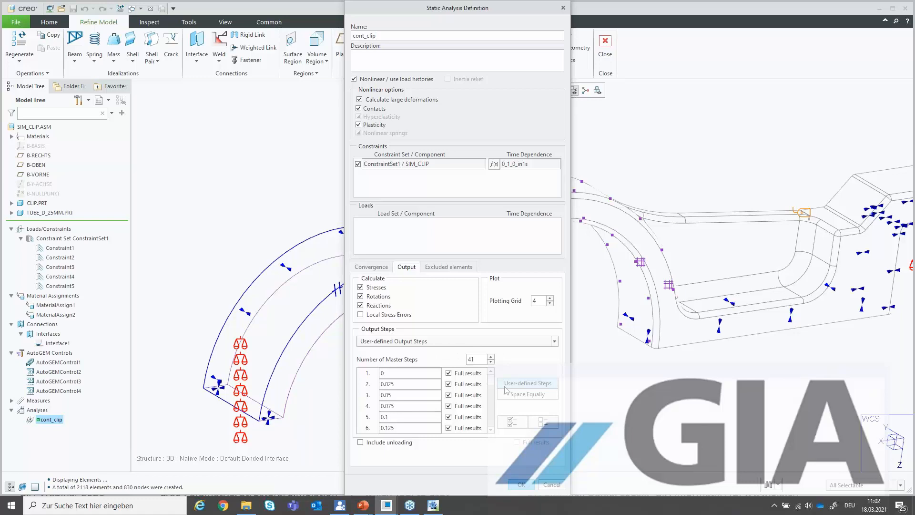
left_click_drag(491, 381, 492, 432)
Open the 0_1_0_in1s time-dependence function of ConstraintSet1 and review its table of time and value pairs
left_click(493, 164)
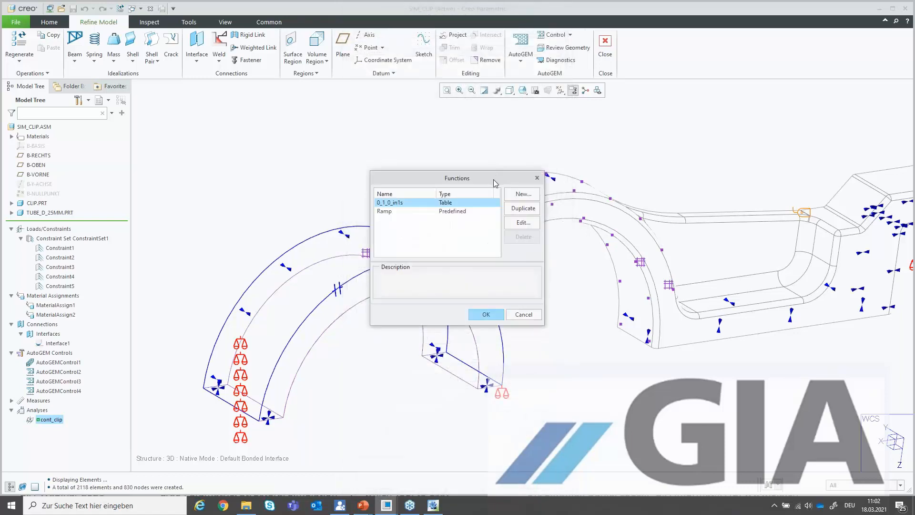
left_click(536, 223)
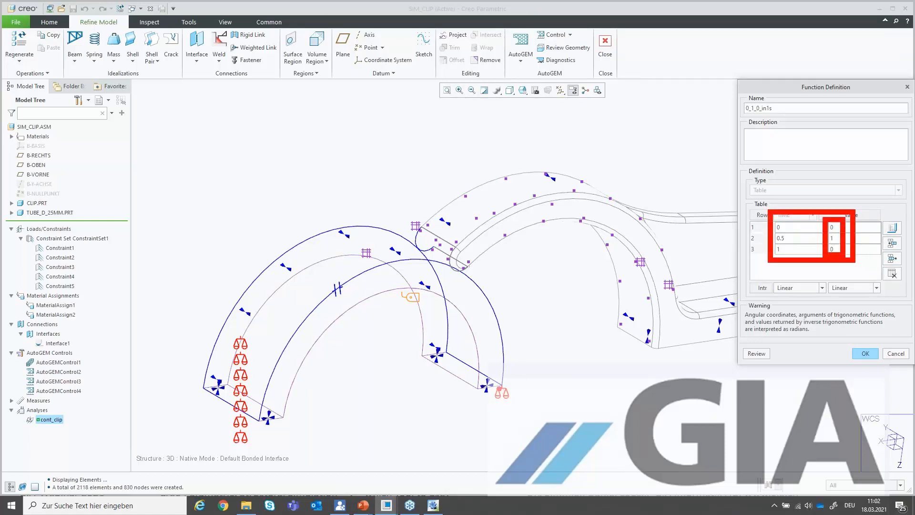
mouse_move(482, 389)
left_mouse_down()
mouse_move(479, 363)
mouse_move(414, 359)
mouse_move(479, 393)
left_mouse_up()
mouse_move(193, 389)
left_mouse_down()
mouse_move(243, 397)
mouse_move(274, 425)
mouse_move(201, 391)
left_mouse_up()
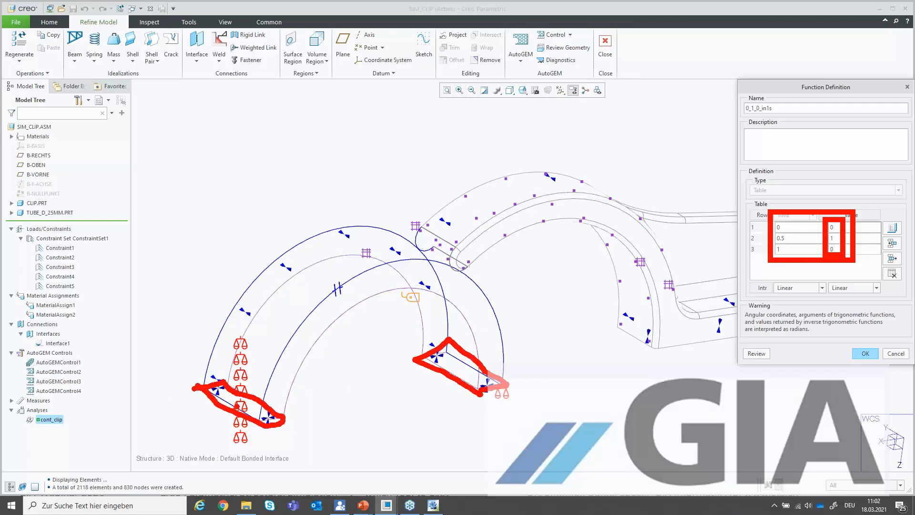
key("Escape")
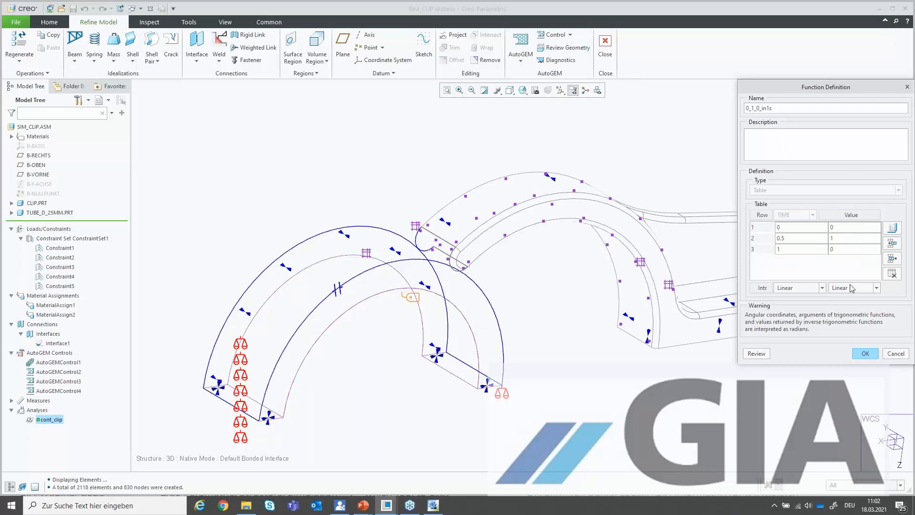
Graph the 0_1_0_in1s function over TIME from 0 to 1, examine the curve, and close the function and cont_clip analysis definitions
left_click(748, 356)
left_click(458, 290)
left_click(853, 259)
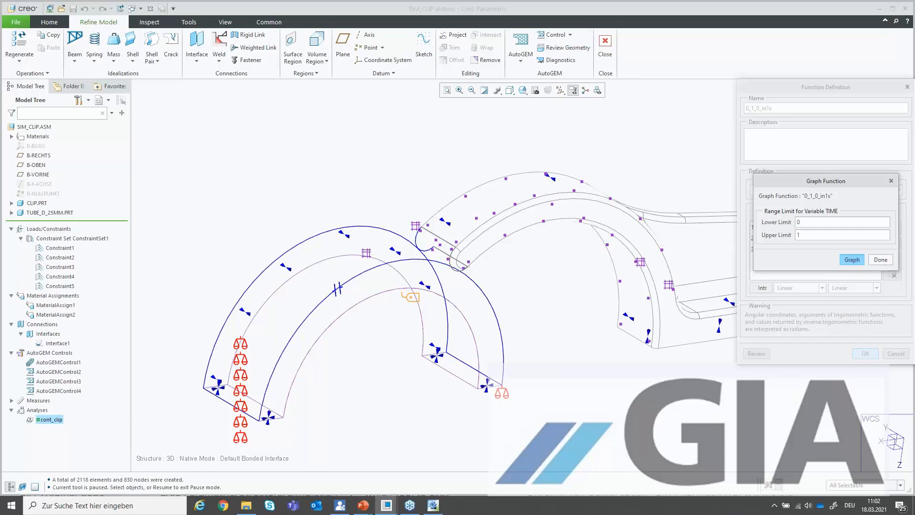
left_click_drag(512, 95, 198, 78)
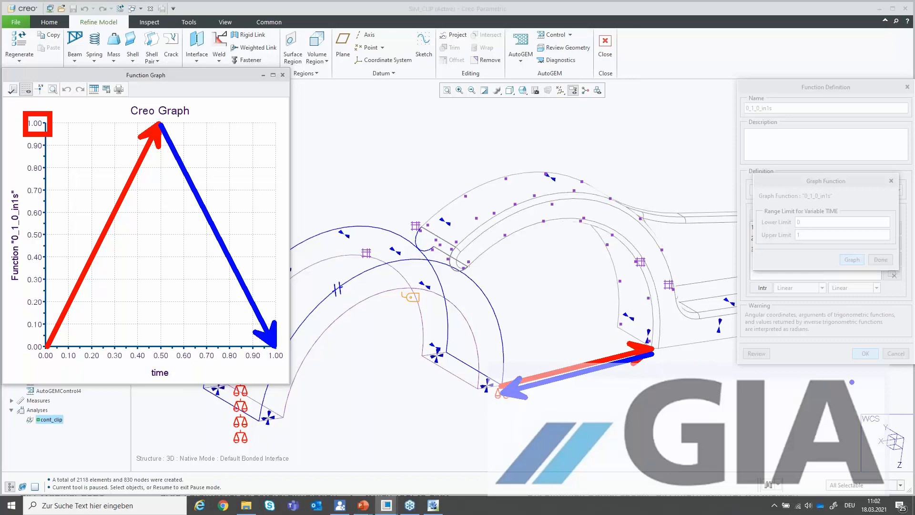
key("Escape")
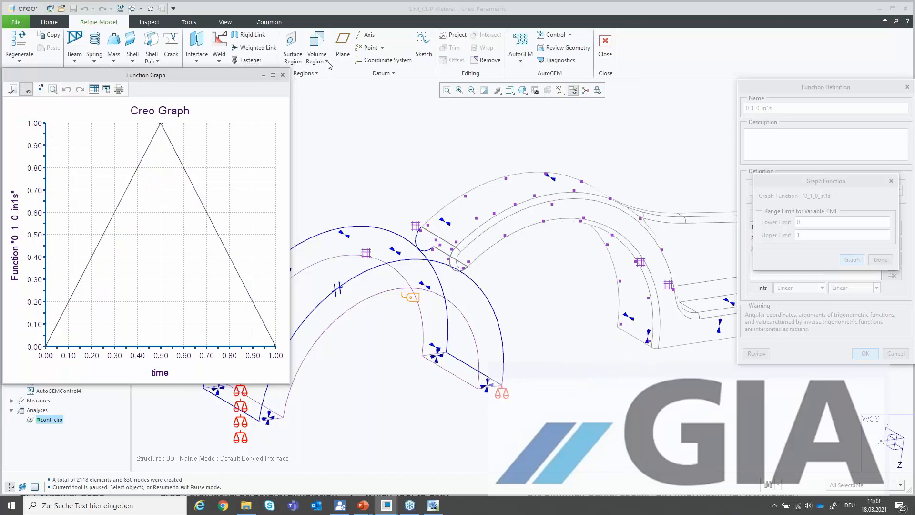
left_click(283, 74)
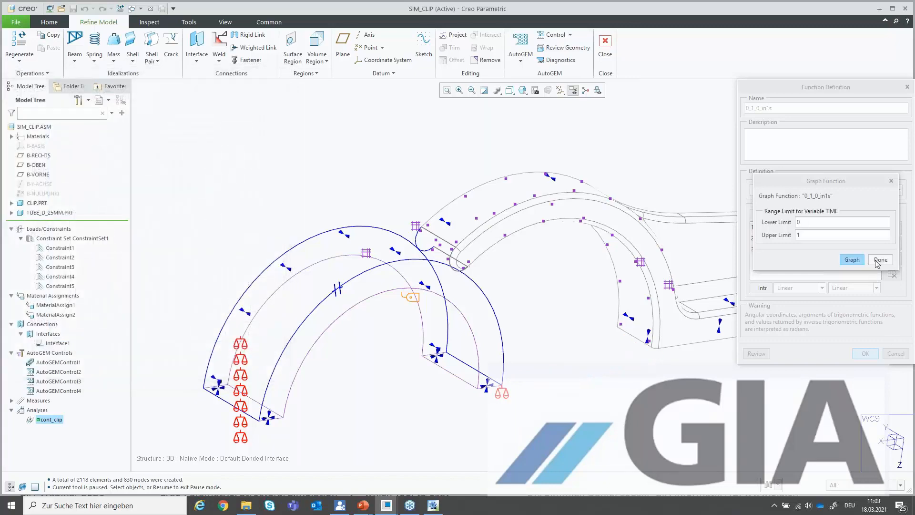
left_click(876, 261)
left_click(866, 354)
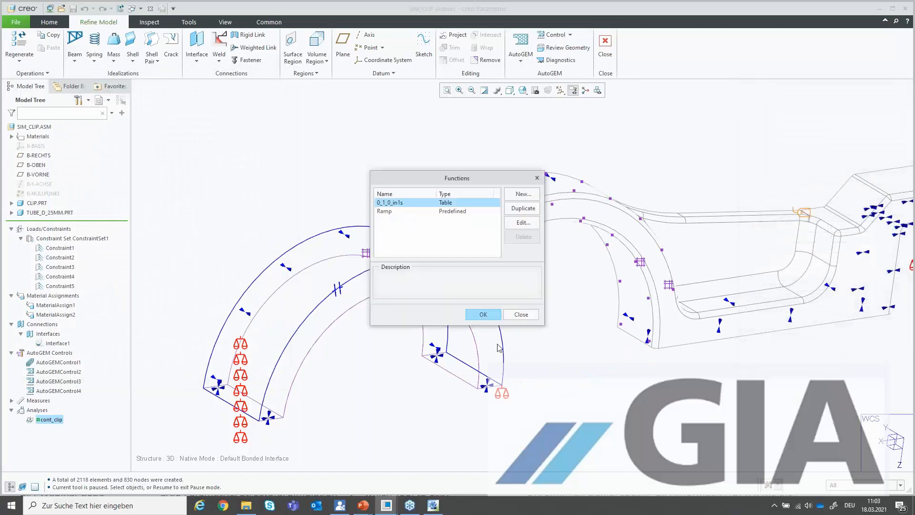
left_click(486, 315)
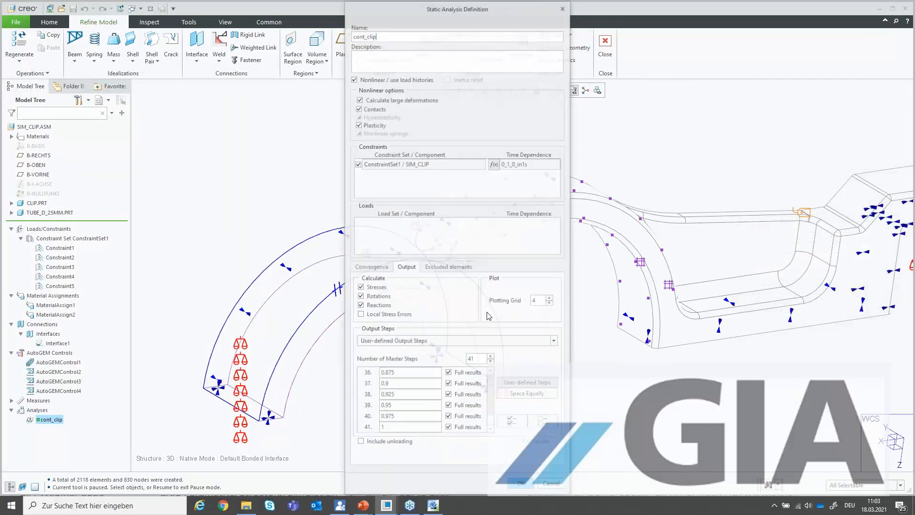
left_click(529, 484)
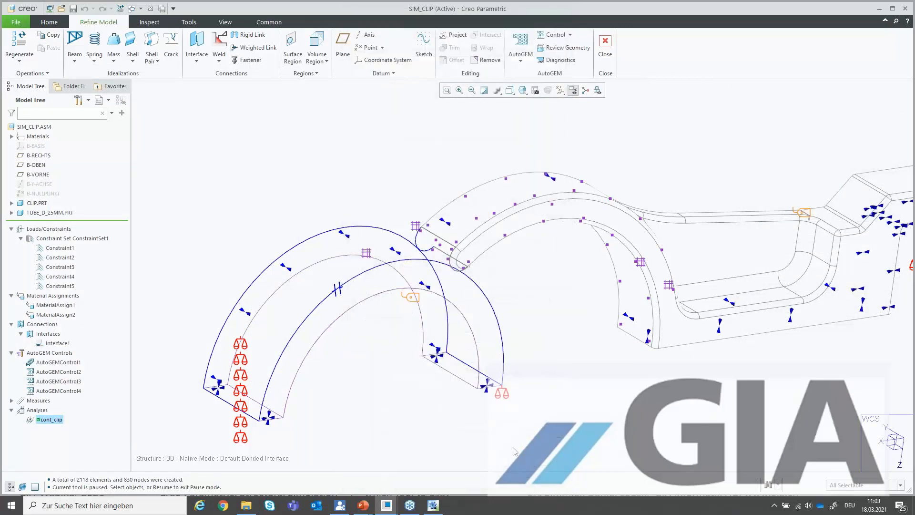
Check the cont_clip run status, examining the elapsed time in the summary and the convergence plot, and close the analyses list
left_click(49, 22)
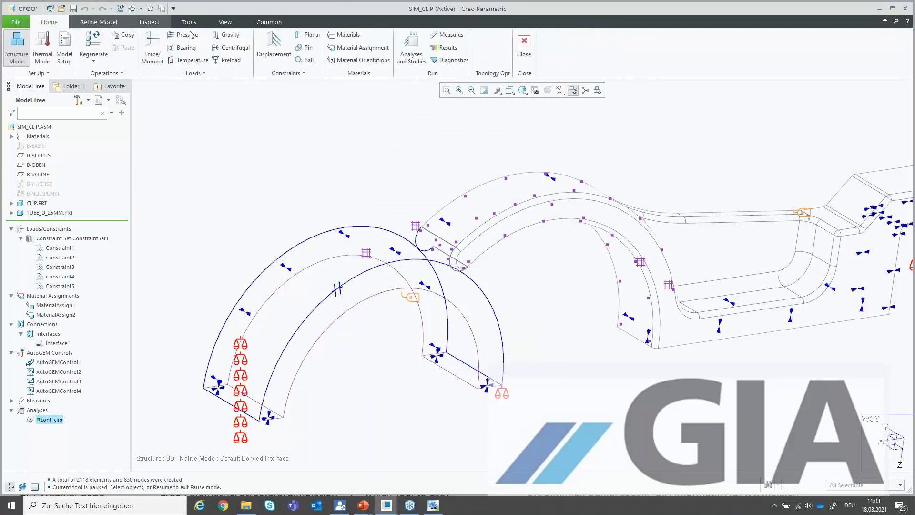
left_click(418, 49)
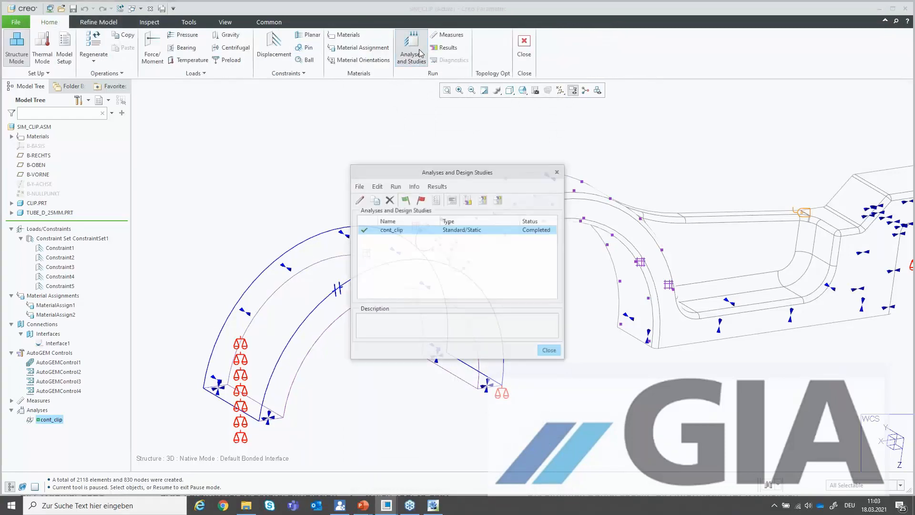
left_click(452, 200)
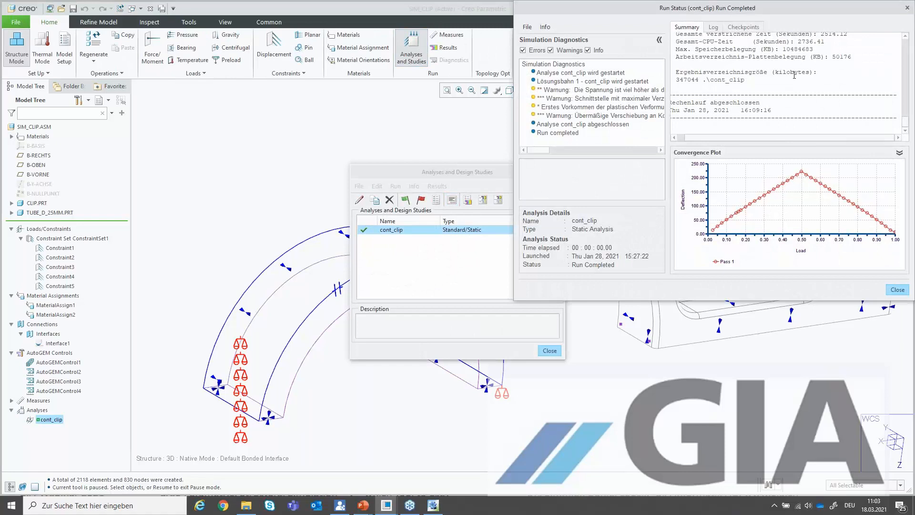
left_click_drag(821, 105, 851, 107)
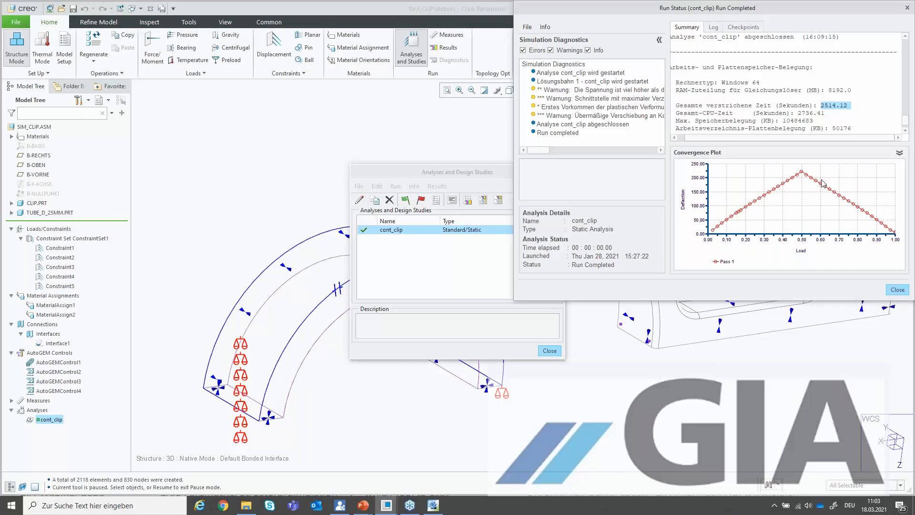
left_click(898, 290)
left_click(550, 351)
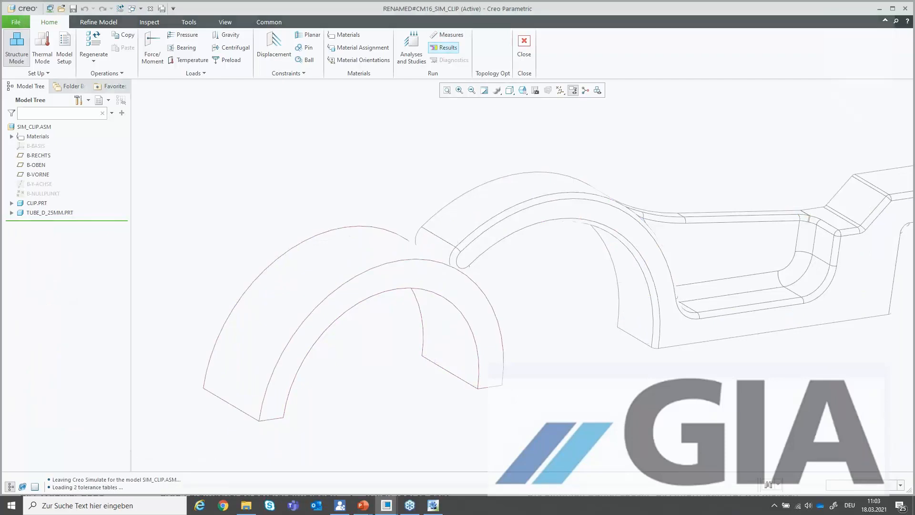
Open the saved result window file Res_Clip.rwd in the simulation results viewer
left_click(12, 48)
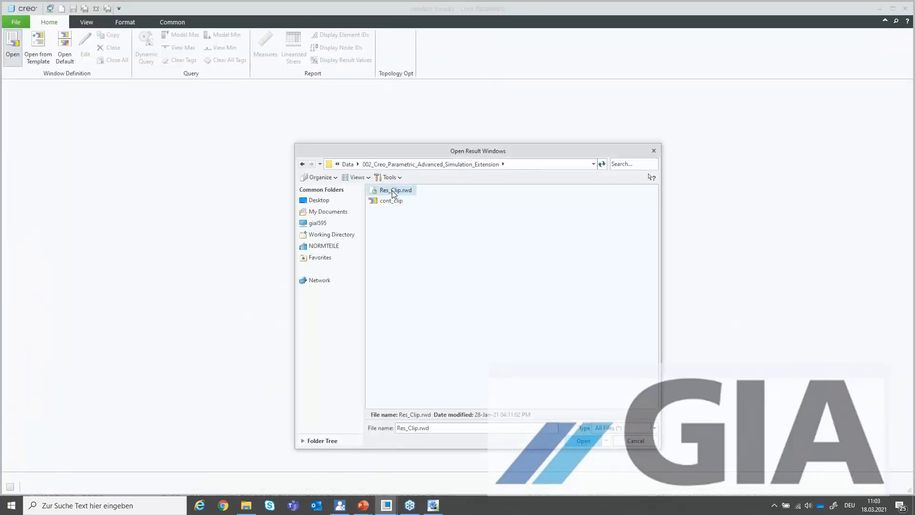
Open the Res_Clip.rwd result windows and examine the deformed clip's von Mises stress enlarged and from another angle
double_click(394, 191)
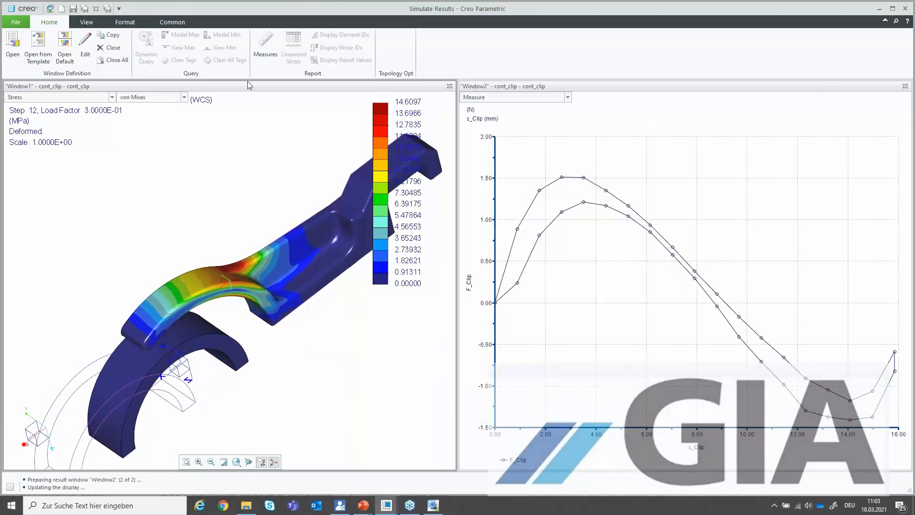
double_click(247, 86)
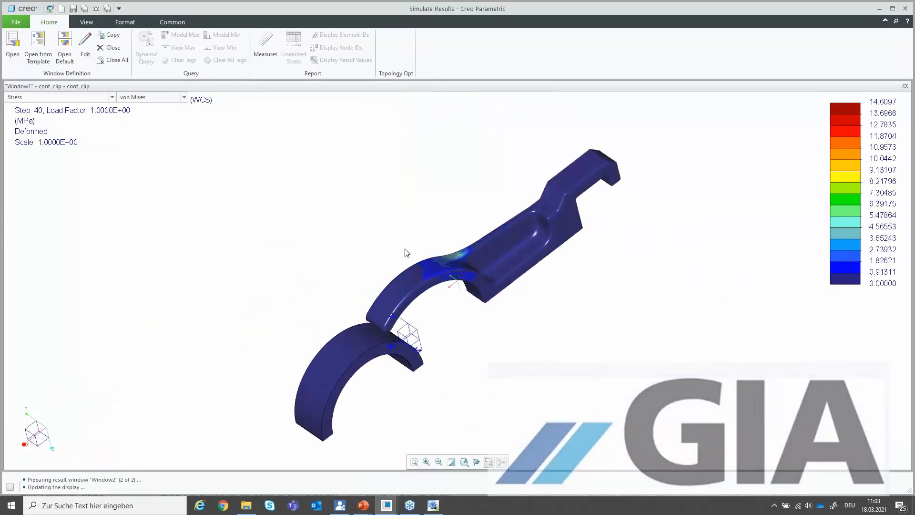
middle_click_drag(401, 250, 379, 257)
scroll(401, 253, "down", 3)
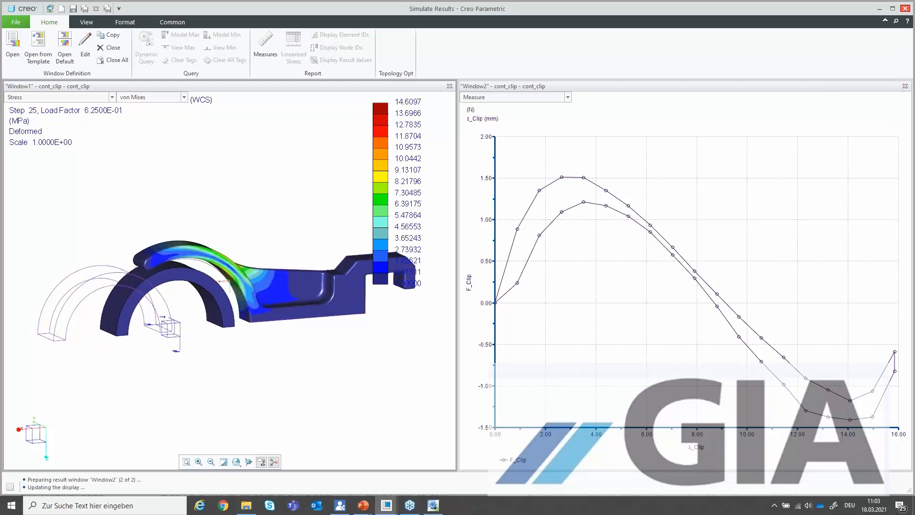
Exit the clip simulation results without saving the result windows
left_click(906, 8)
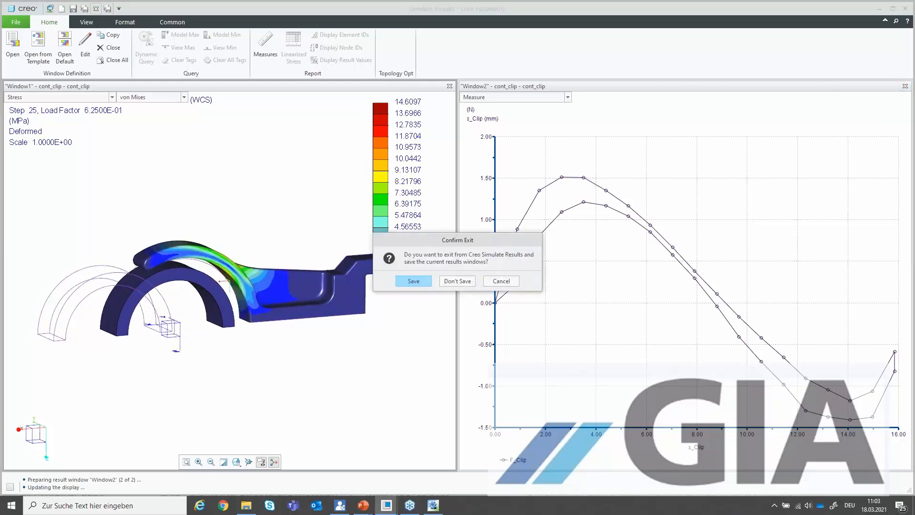
left_click(478, 282)
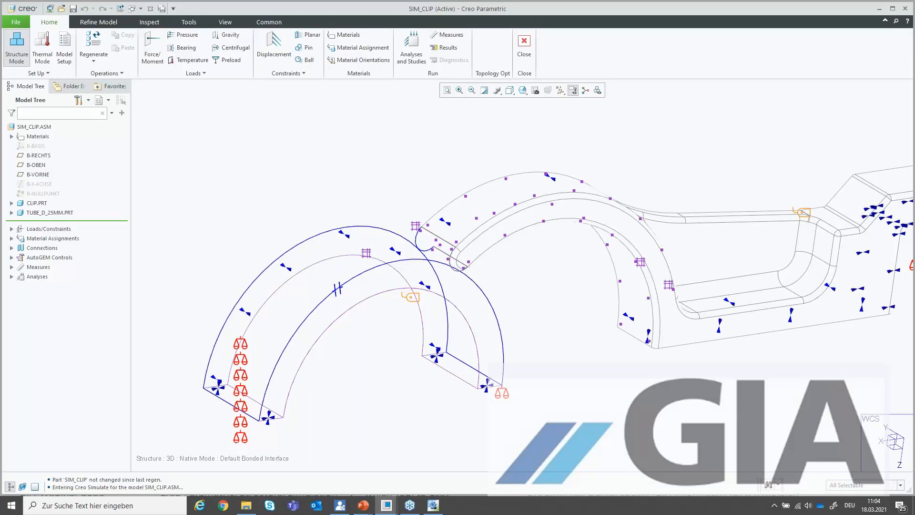
Close the SIM_CLIP assembly and erase all objects that are not displayed from the session
key("ctrl+w")
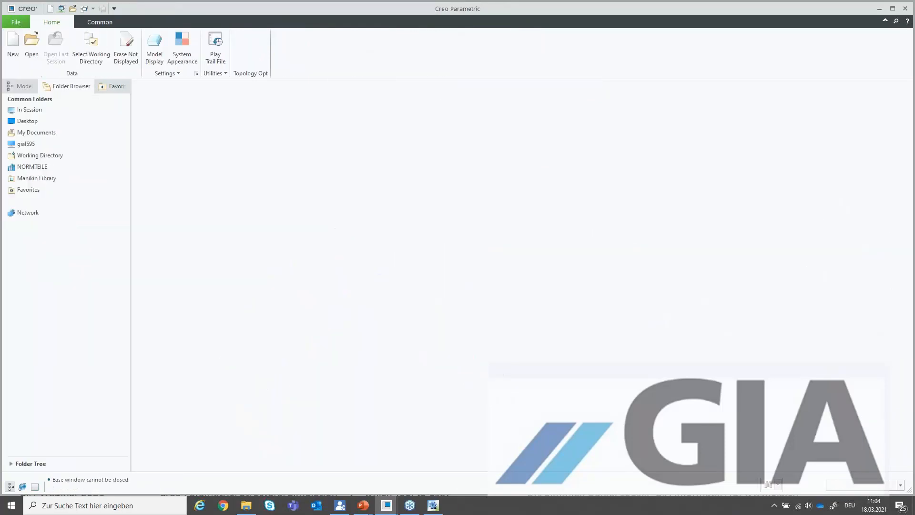
left_click(130, 45)
key("Return")
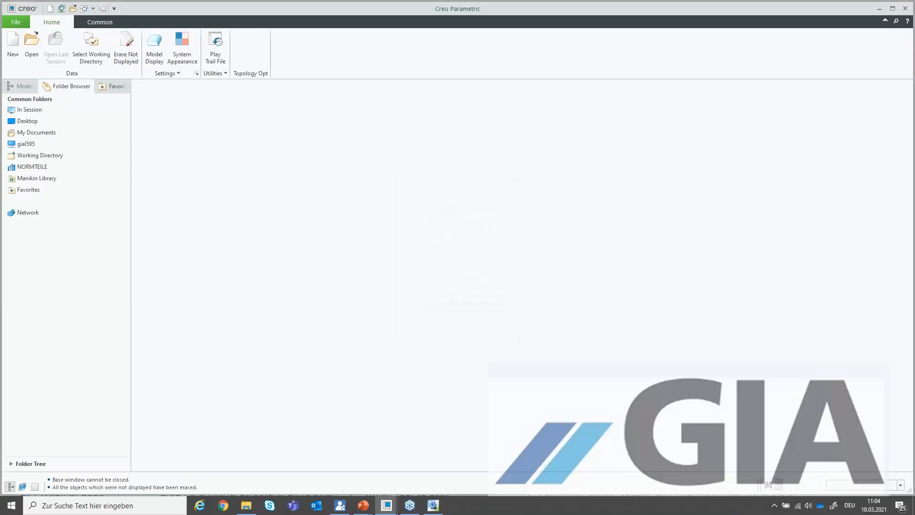
Set the working directory to the 003_Creo_Simulation_Live folder inside Data
left_click(91, 46)
left_click(358, 163)
left_click(358, 164)
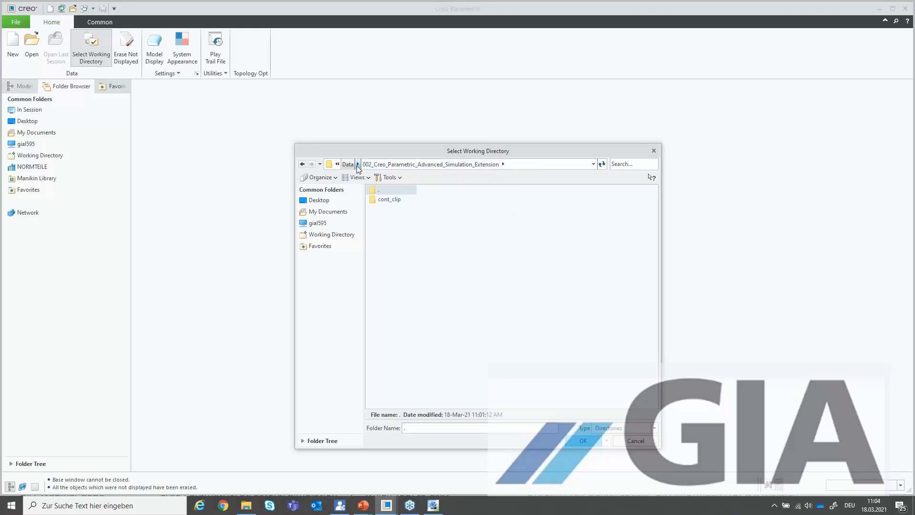
left_click(358, 165)
left_click(374, 195)
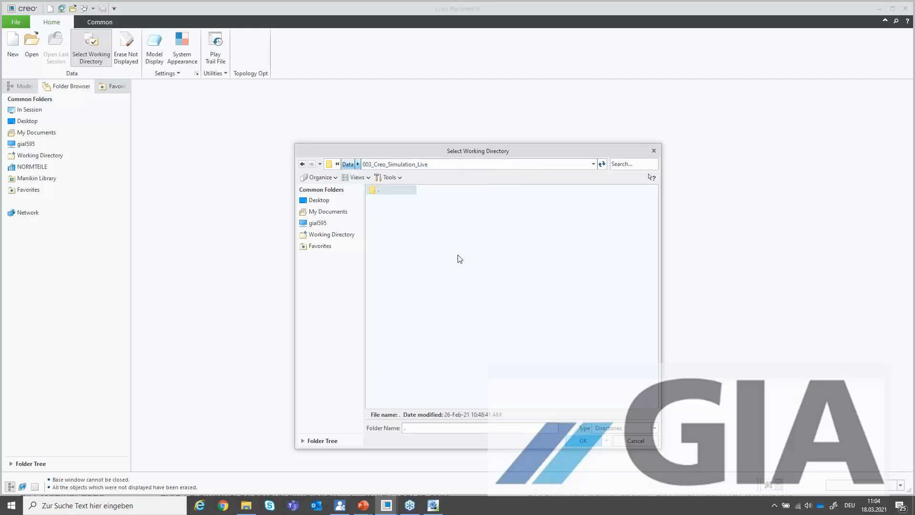
left_click(582, 440)
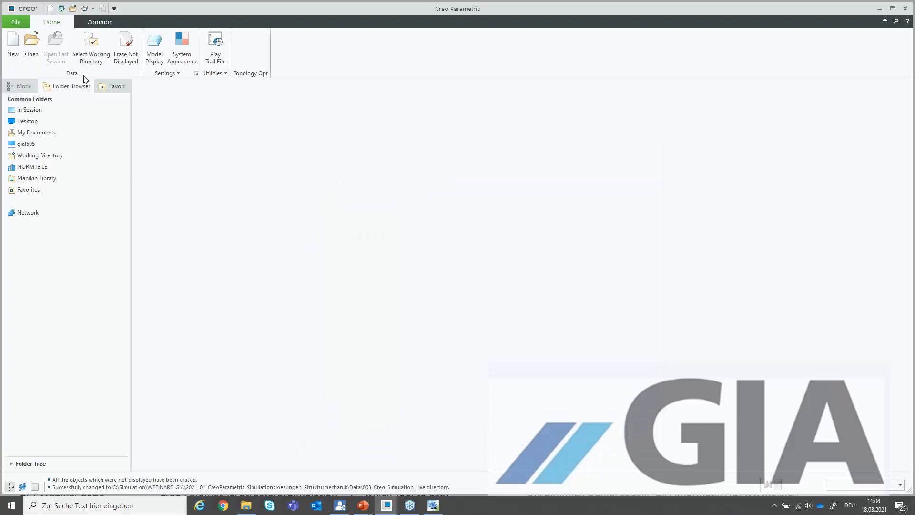
Check for leftover undisplayed objects to erase and open the ENGINE assembly in its Master Rep
left_click(126, 46)
left_click(32, 42)
double_click(393, 210)
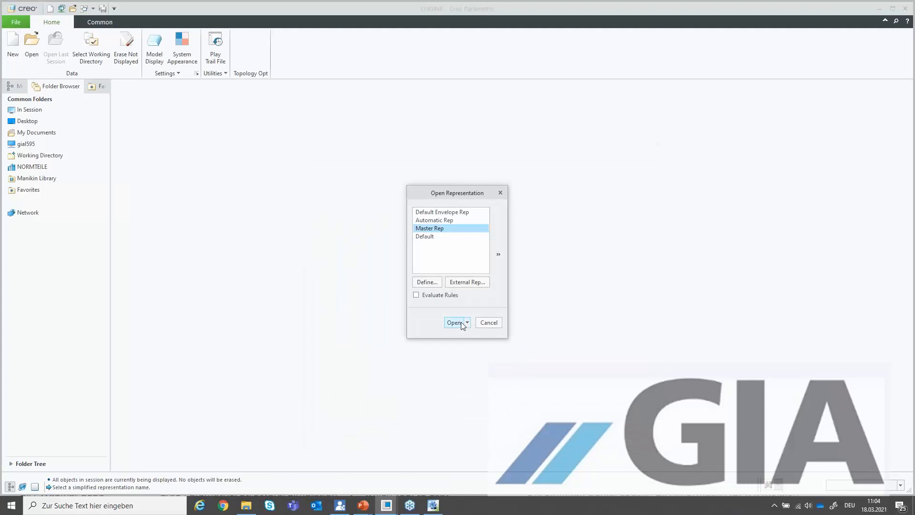
double_click(428, 229)
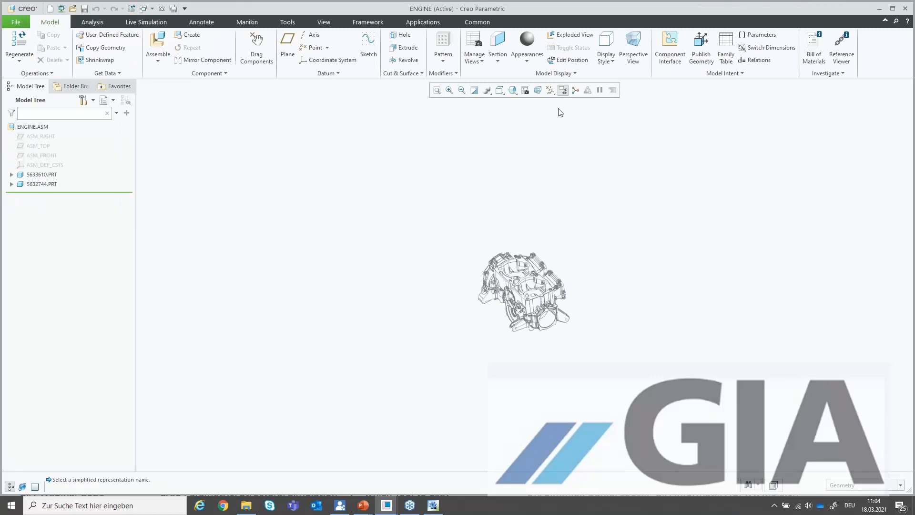
Display the engine assembly shaded with edges
left_click(499, 90)
left_click(514, 113)
scroll(528, 229, "down", 10)
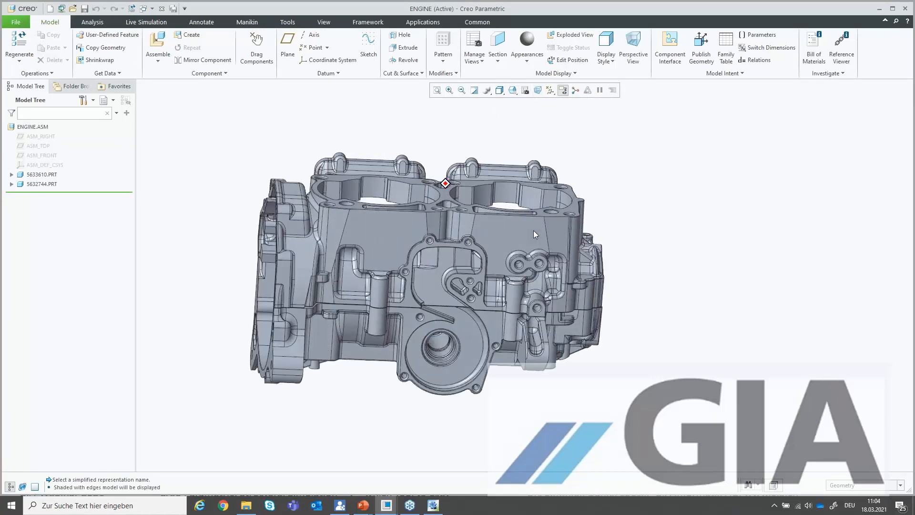
middle_click_drag(476, 179, 536, 231)
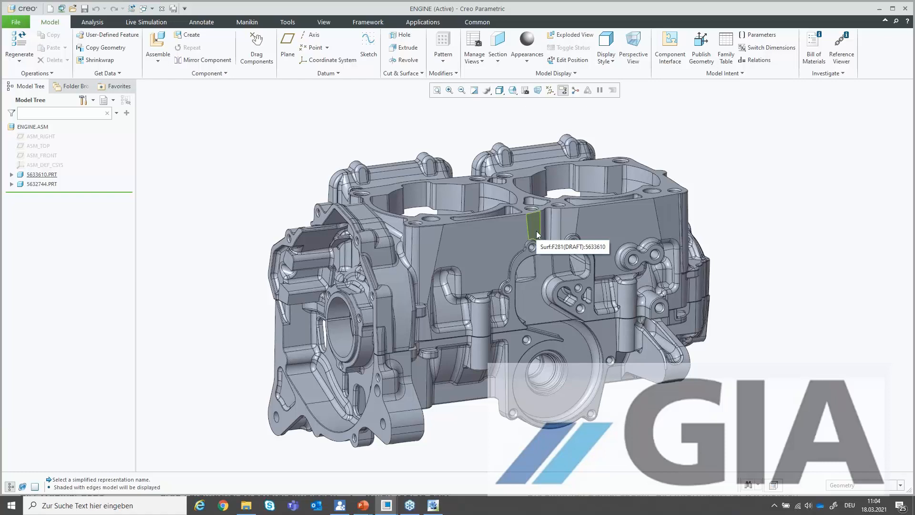
Load the Live Simulation tools for the engine and look through the available simulation study types
left_click(142, 22)
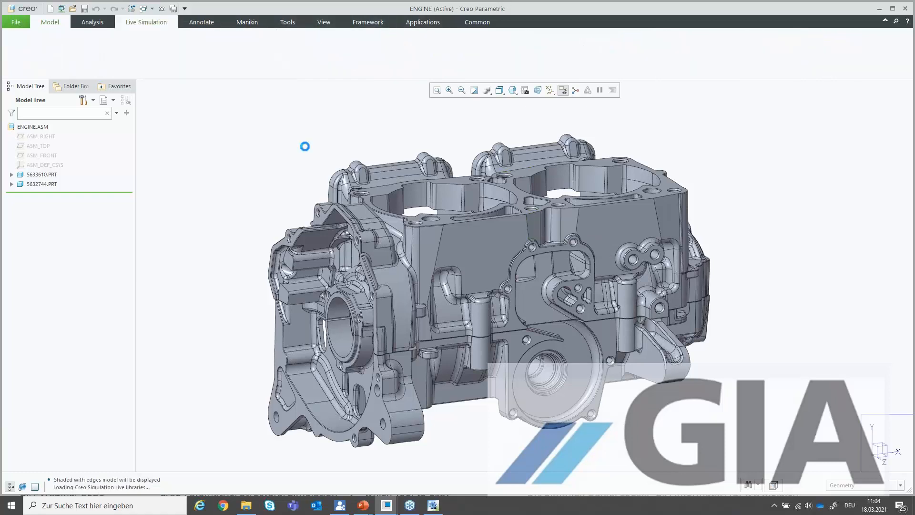
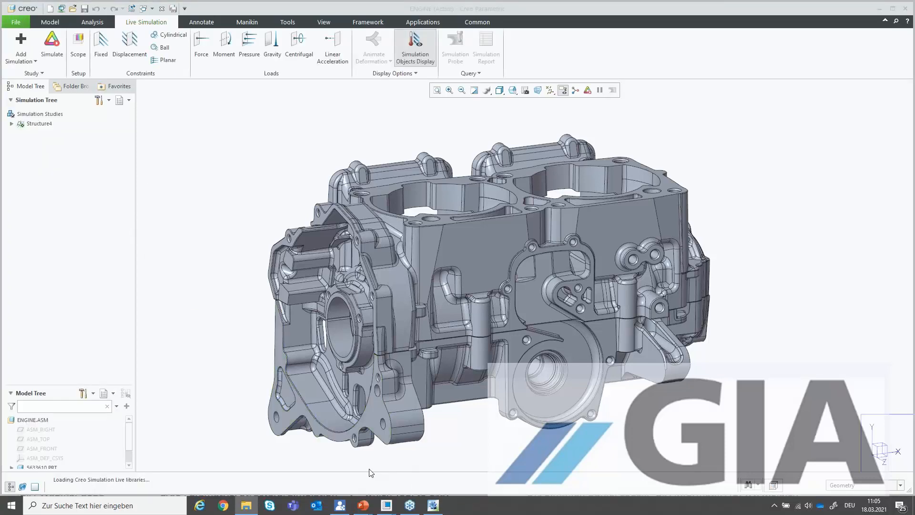
left_click(23, 45)
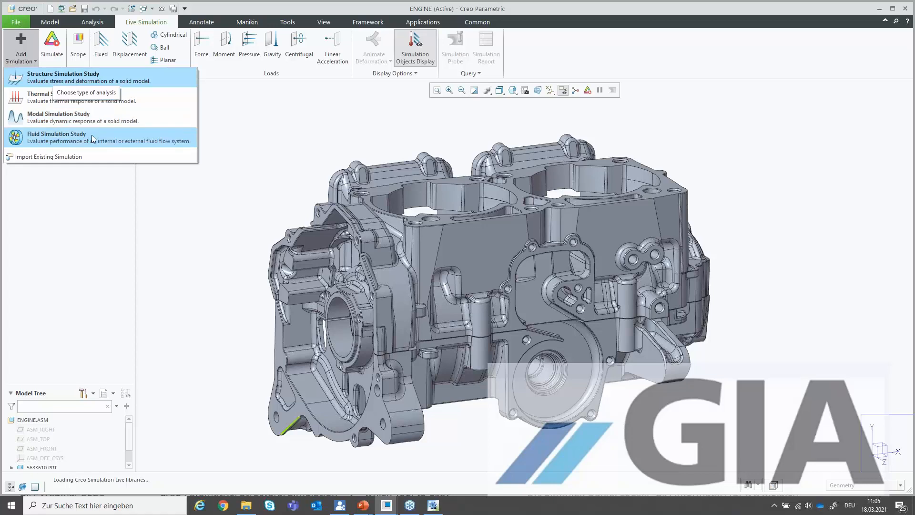
left_click(231, 137)
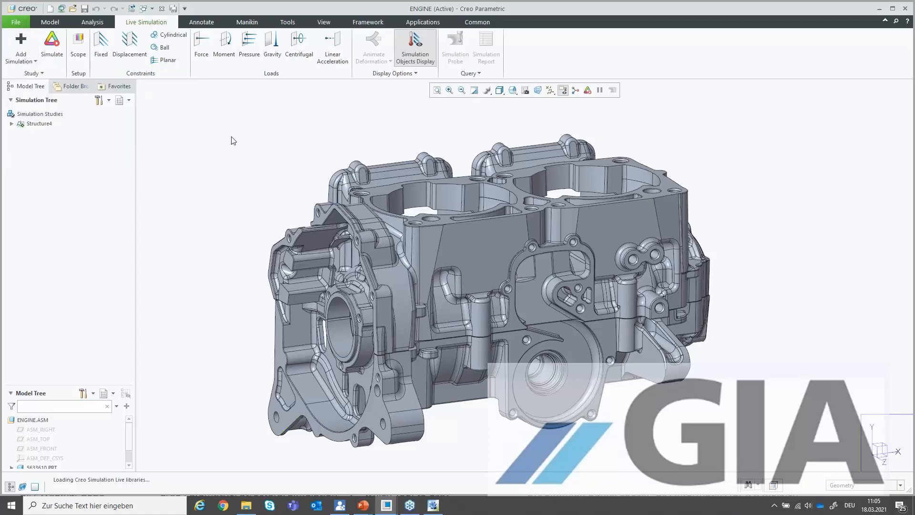
Create a fixed constraint on the bolt-hole surfaces of the engine housing's four mounting feet
left_click(101, 46)
scroll(291, 438, "down", 5)
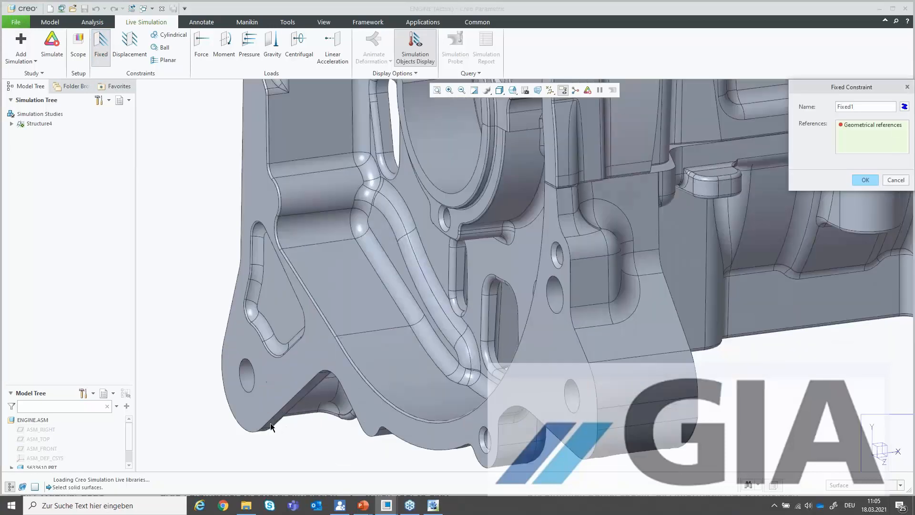
left_click(245, 376)
left_click(487, 433)
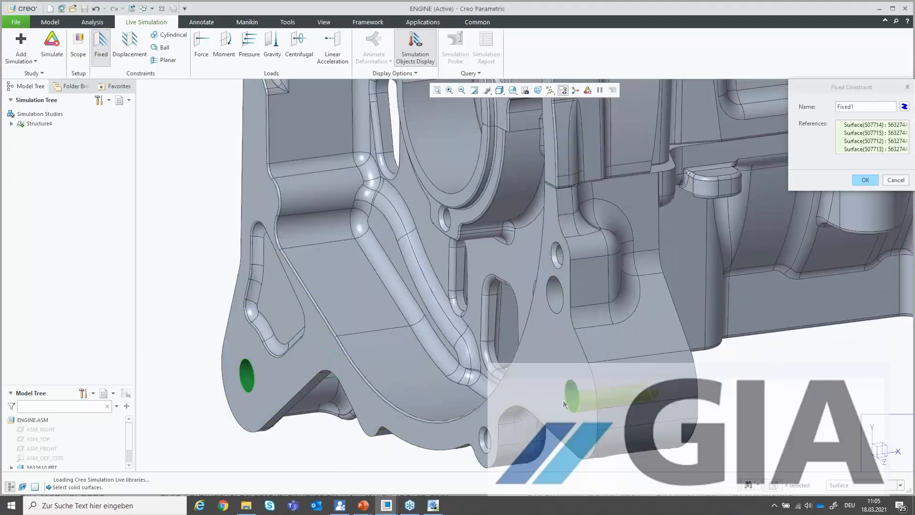
scroll(423, 340, "up", 5)
middle_click_drag(424, 339, 501, 347)
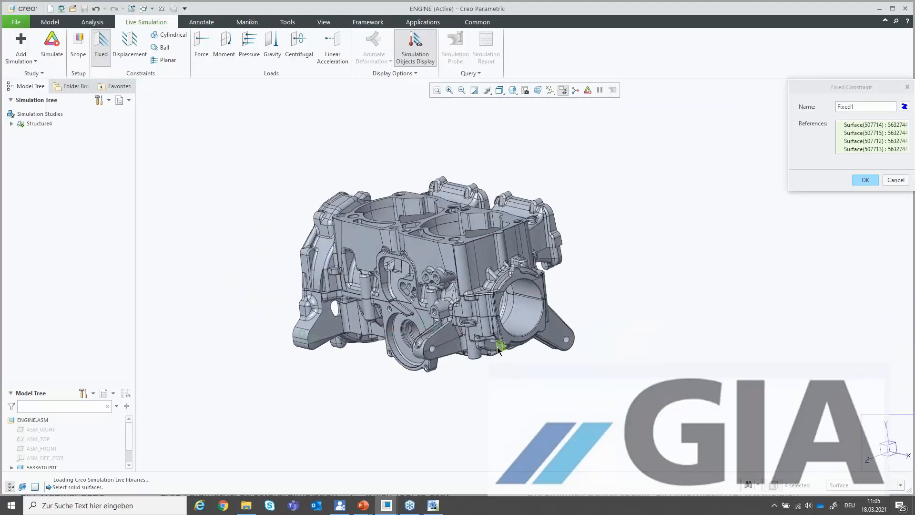
scroll(500, 347, "down", 5)
left_click(346, 351)
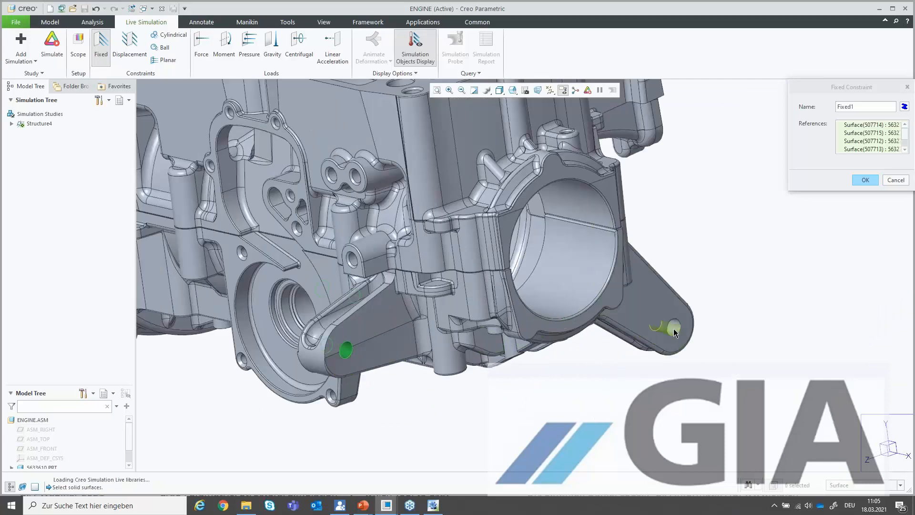
middle_click(712, 342)
Start a force load and reference the flange faces around both rectangular side openings of the engine block
scroll(734, 353, "up", 5)
middle_click_drag(733, 353, 548, 310)
scroll(548, 310, "down", 5)
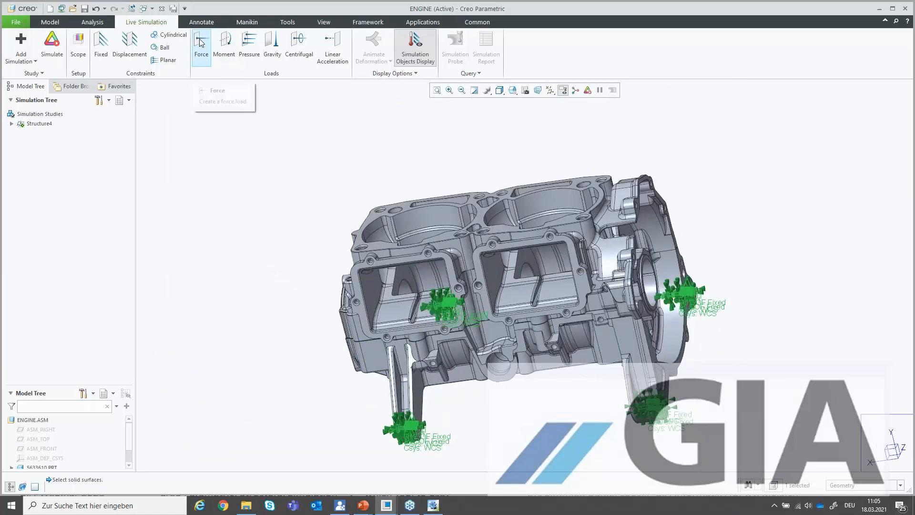
left_click(202, 43)
scroll(363, 274, "down", 4)
left_click(364, 274)
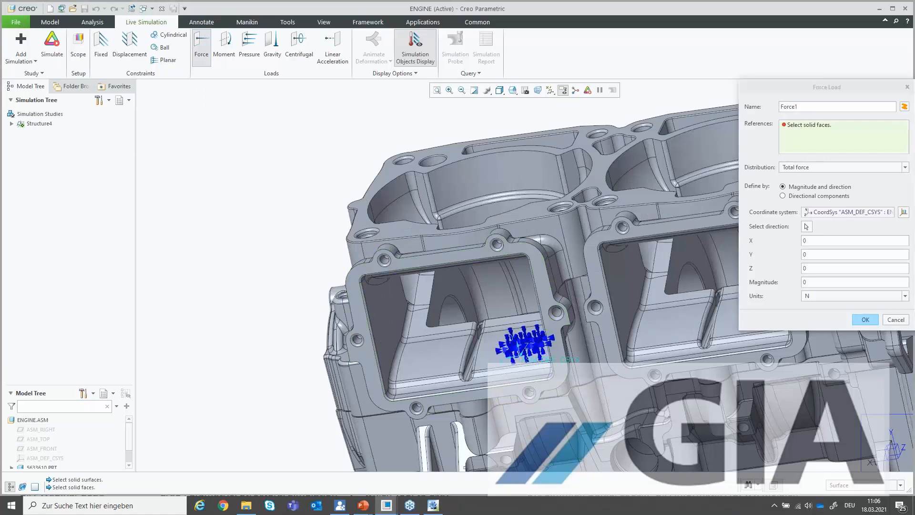
scroll(363, 274, "up", 4)
scroll(431, 263, "down", 3)
scroll(430, 263, "down", 3)
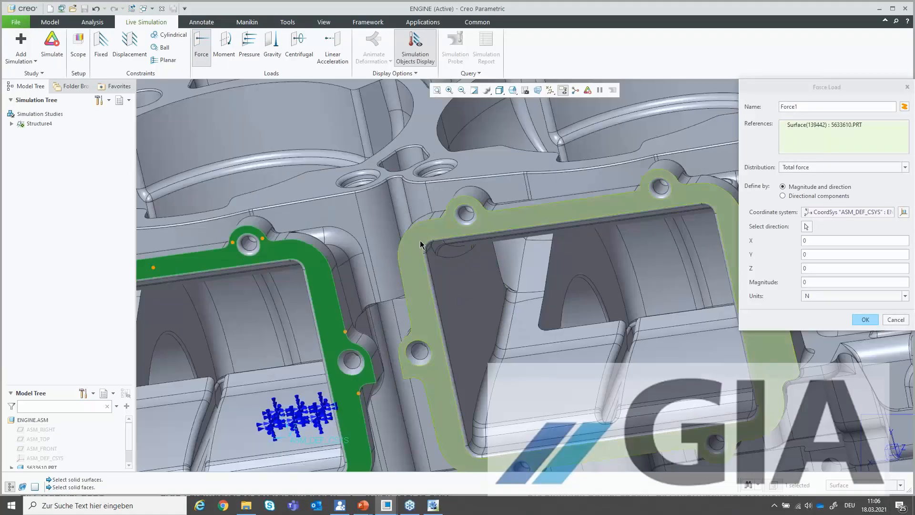
left_click(431, 263, "ctrl")
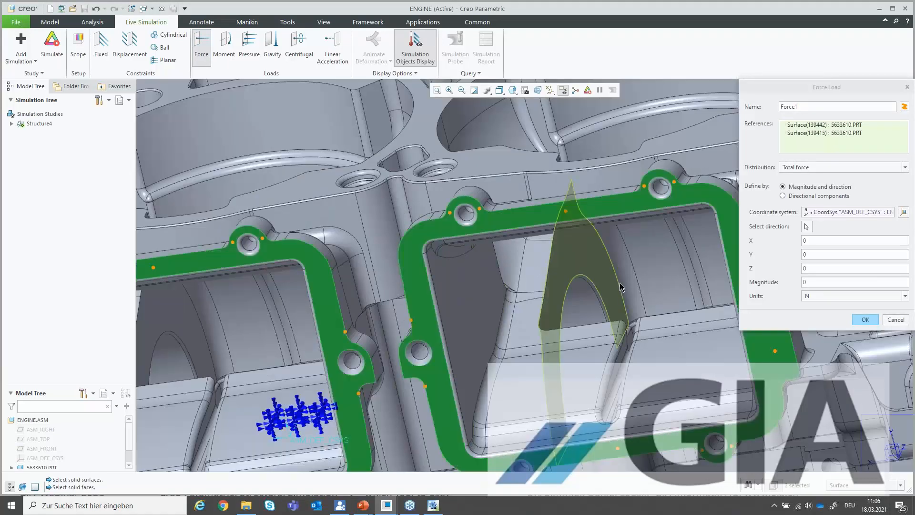
Define the force by directional components with a Z component of 5000 N and create the load
left_click(803, 196)
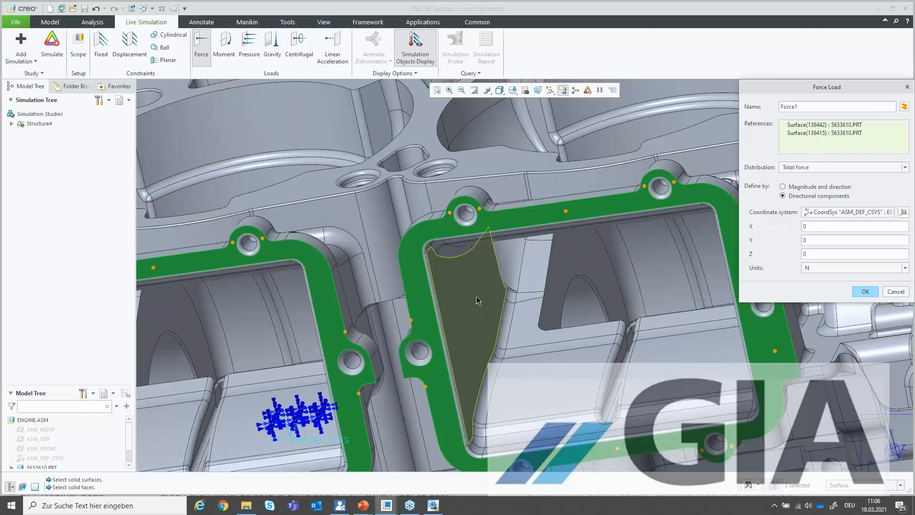
scroll(476, 296, "up", 5)
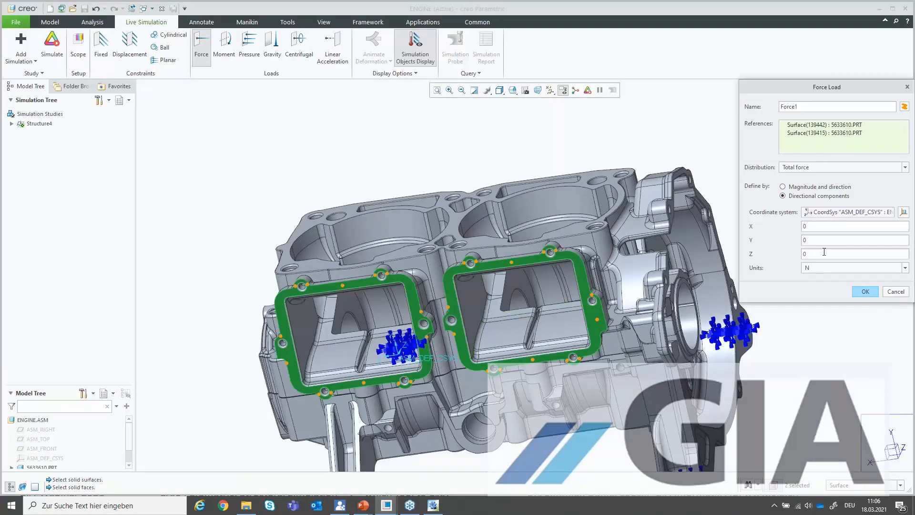
double_click(820, 252)
type("5000")
left_click(858, 291)
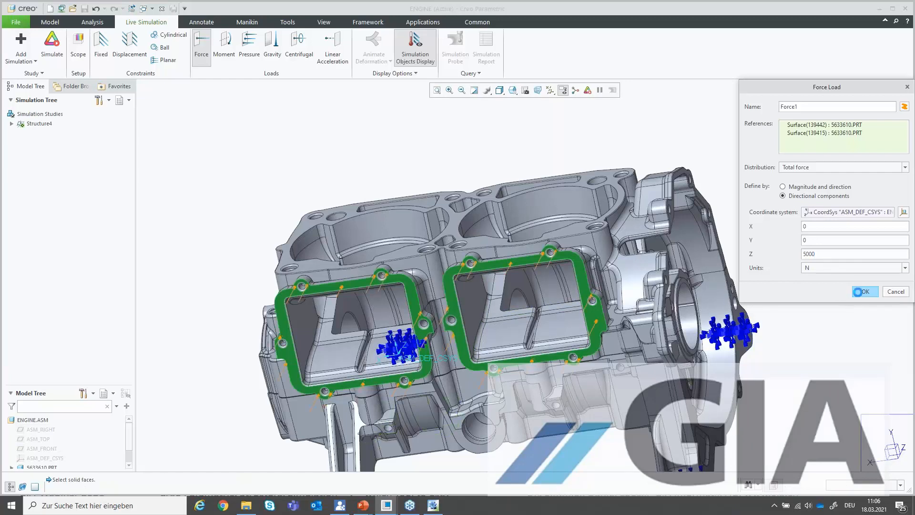
Expand part 5633610.PRT in the model tree to check its assigned material
scroll(10, 452, "down", 1)
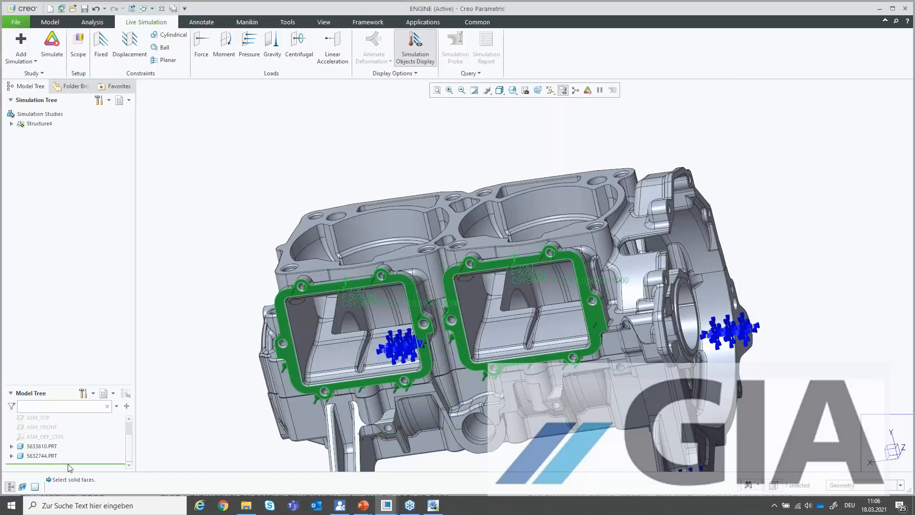
left_click(11, 447)
left_click(21, 430)
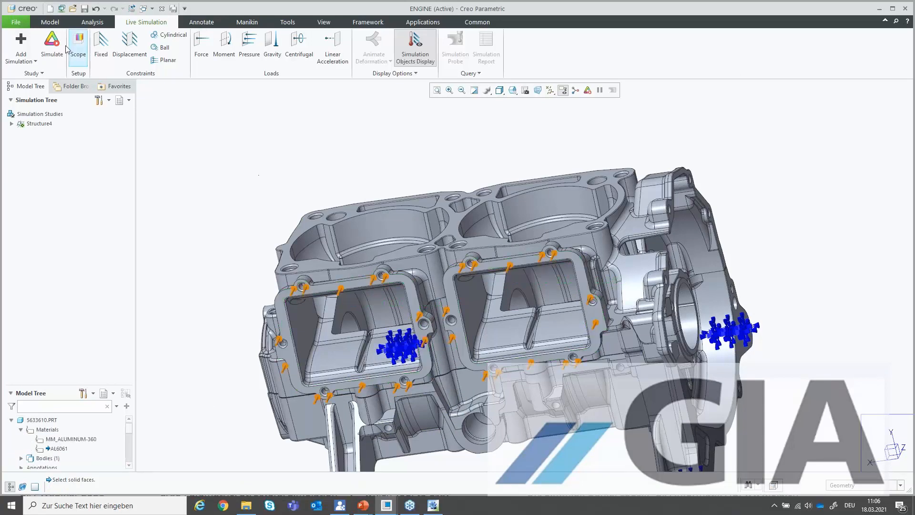
Run the live structural simulation on the engine and show its von Mises stress in discrete colour bands
left_click(51, 42)
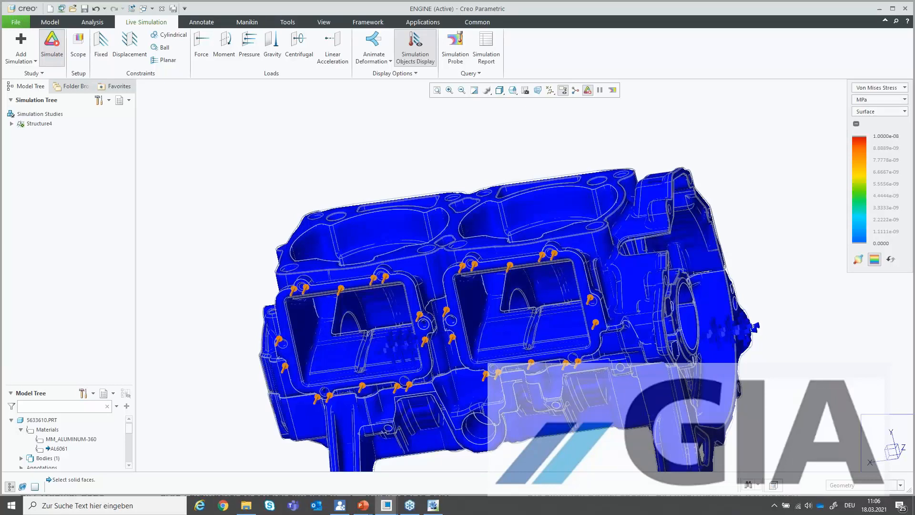
middle_click_drag(450, 327, 504, 330)
scroll(599, 289, "up", 4)
scroll(425, 418, "down", 3)
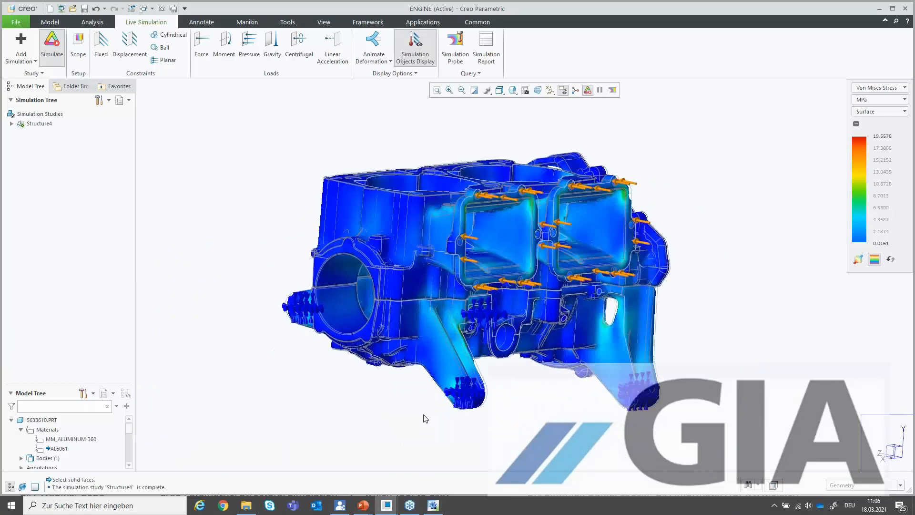
middle_click_drag(431, 388, 433, 385)
middle_click_drag(425, 384, 426, 374)
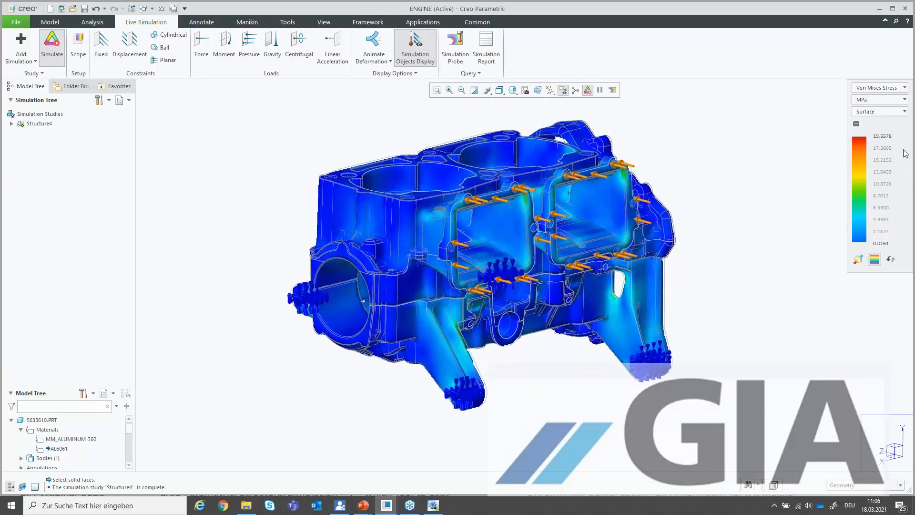
left_click(876, 259)
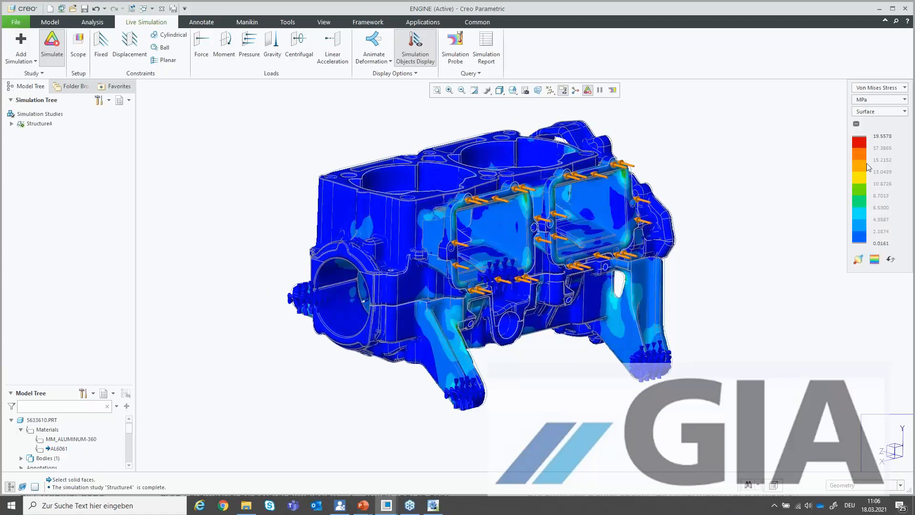
Switch the structural result display on the engine to deformation
mouse_move(859, 138)
left_mouse_down()
mouse_move(861, 196)
mouse_move(860, 136)
left_mouse_up()
scroll(594, 136, "up", 3)
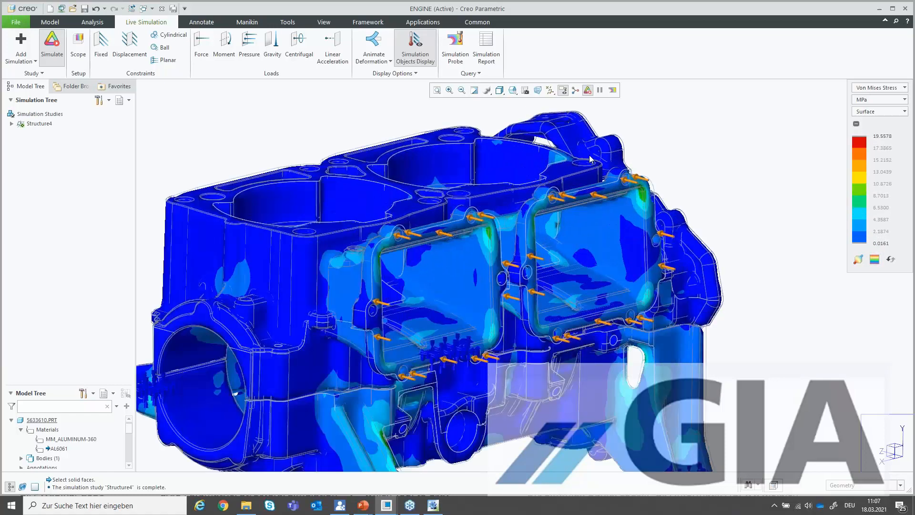
left_click(886, 112)
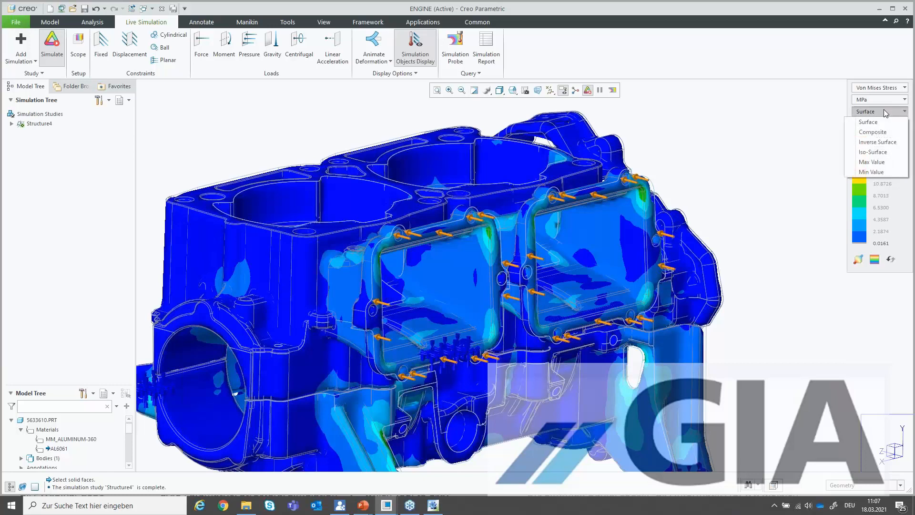
left_click(883, 90)
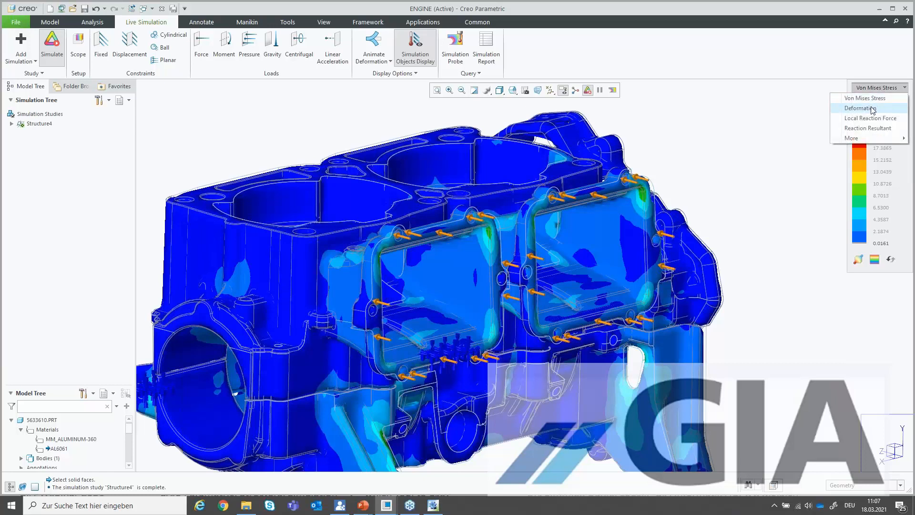
left_click(876, 107)
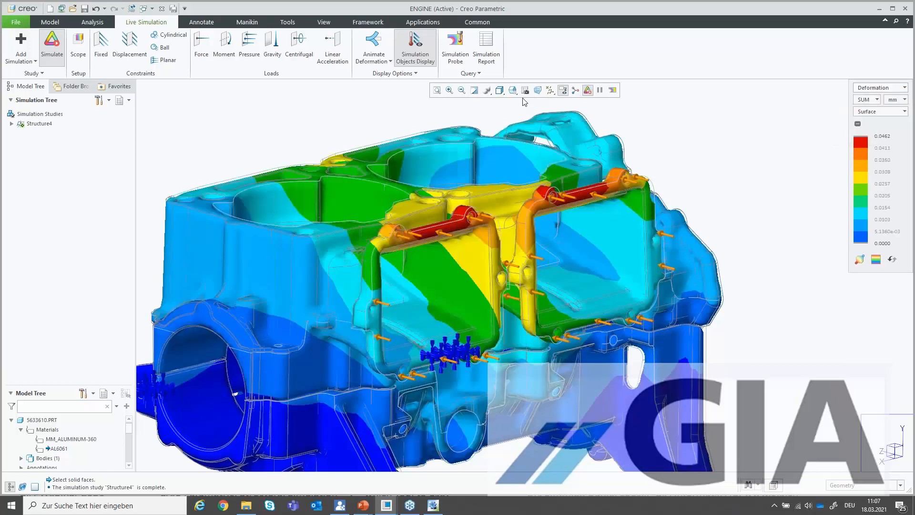
Play and stop the deformation animation, and return the result display to von Mises stress
left_click(367, 40)
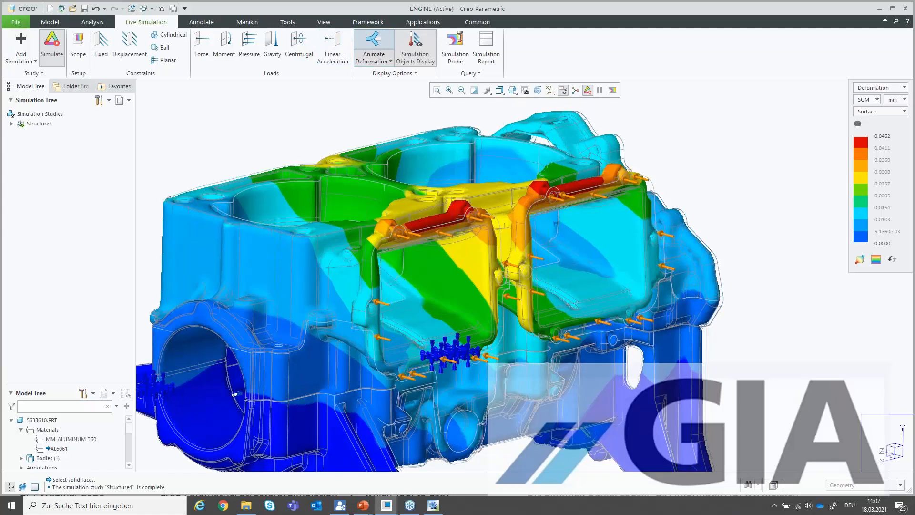
left_click(370, 40)
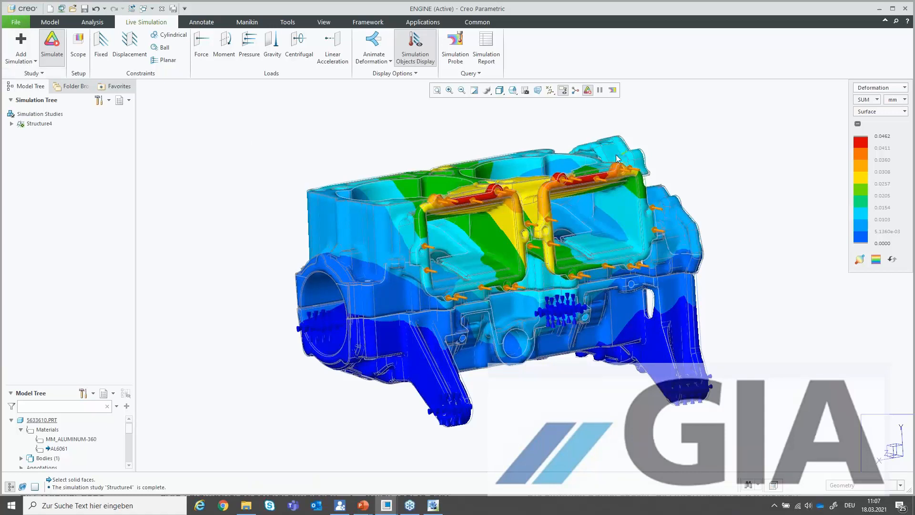
left_click(896, 89)
left_click(898, 98)
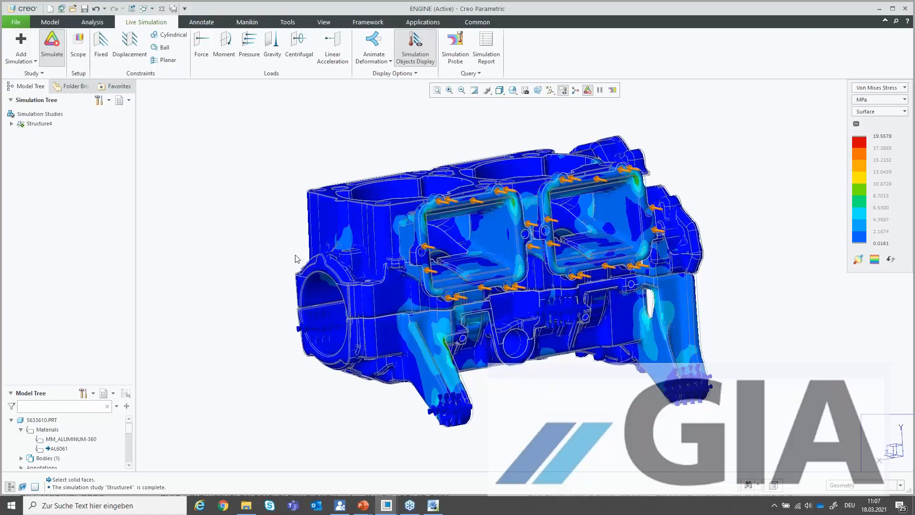
Add a modal simulation study and start a fixed constraint referencing the mounting holes in the near front leg and the opposite front lug
left_click(19, 45)
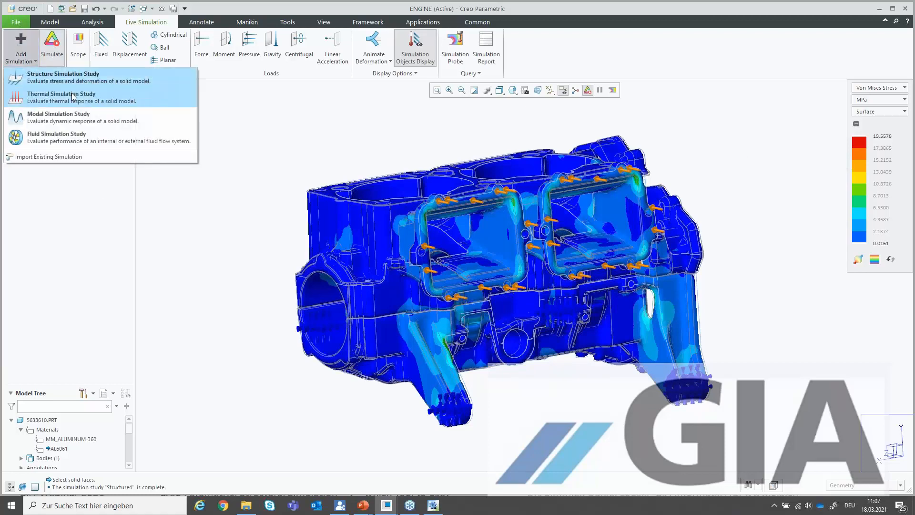
left_click(73, 98)
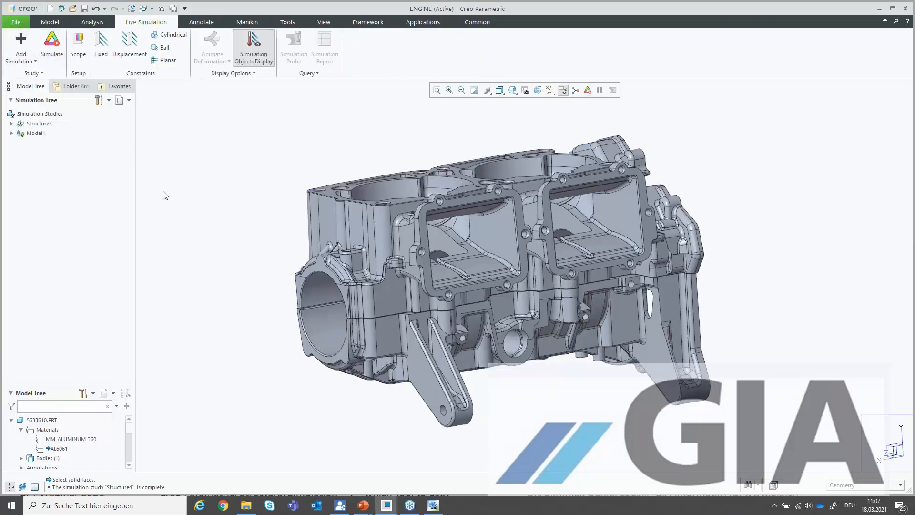
left_click(102, 46)
left_click(453, 396)
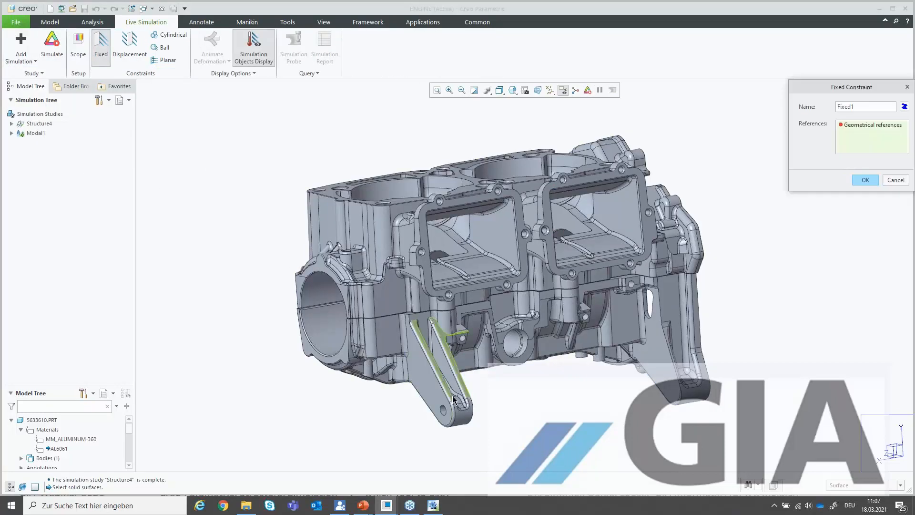
scroll(456, 410, "down", 5)
left_click(422, 410, "ctrl")
scroll(508, 383, "up", 4)
middle_click_drag(448, 358, 471, 351)
left_click(224, 324, "ctrl")
left_click(222, 328, "ctrl")
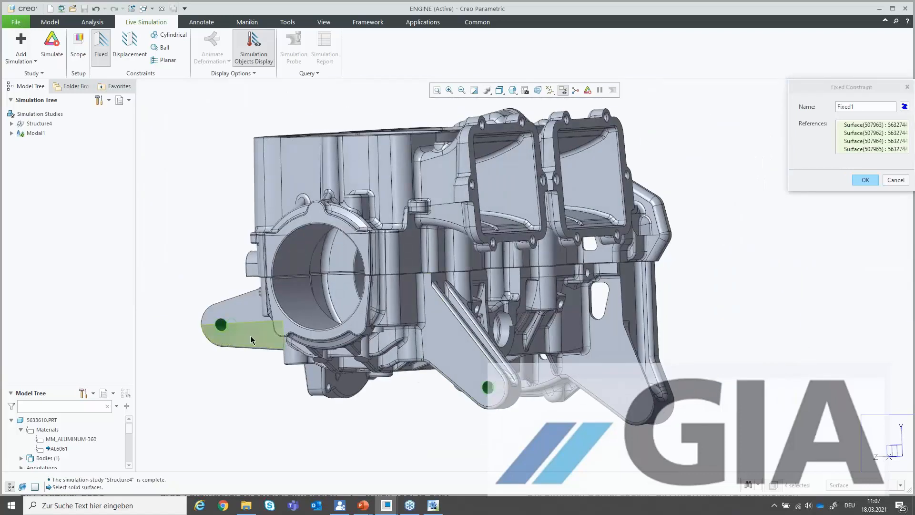
Reference the two rear mounting holes beside the large round housing, create the fixed constraint, and start the modal simulation
scroll(250, 335, "up", 4)
middle_click_drag(355, 331, 244, 348)
scroll(429, 406, "down", 4)
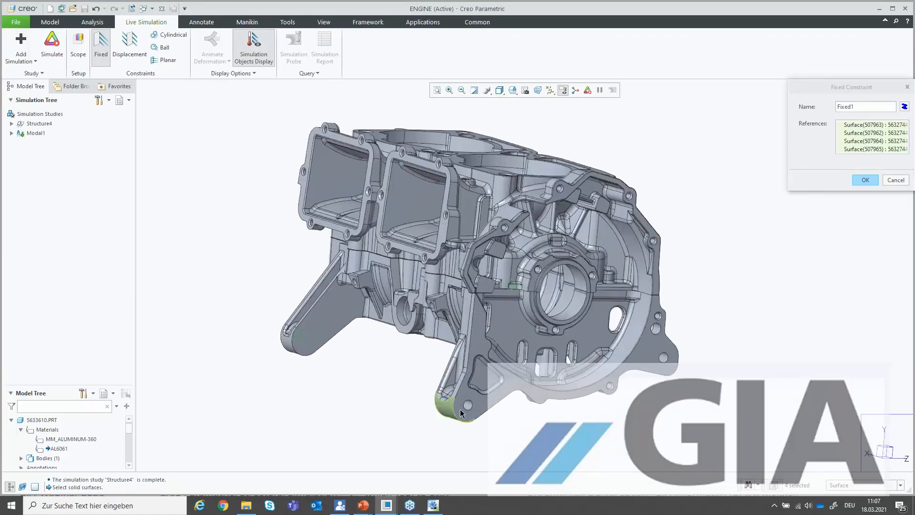
left_click(473, 403, "ctrl")
left_click(712, 345, "ctrl")
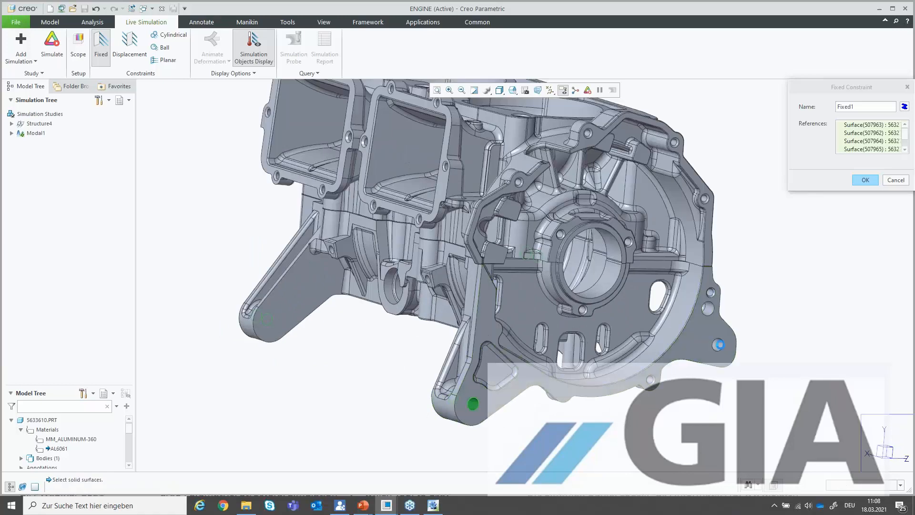
middle_click(782, 343)
left_click(52, 45)
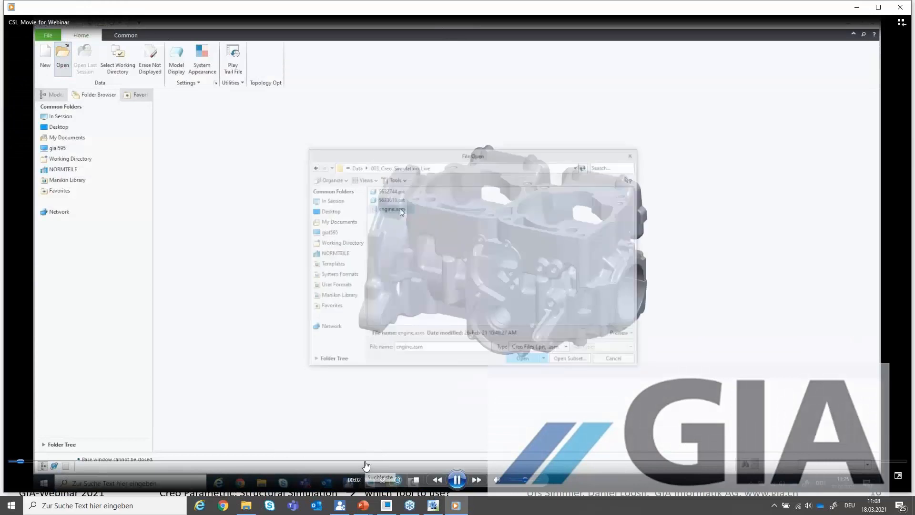
In the CSL_Movie_for_Webinar video, skip ahead to the modal study's fixed constraint setup and show it full screen
left_click(366, 462)
left_click(421, 461)
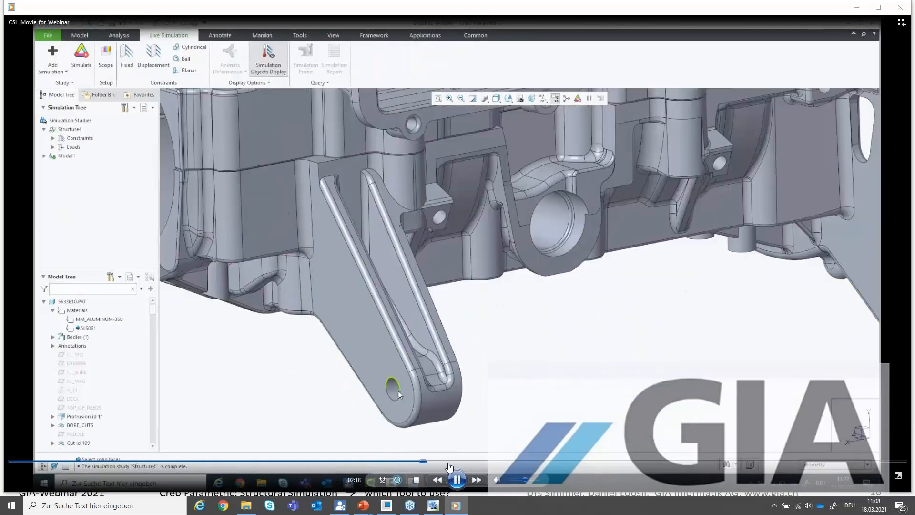
left_click(454, 462)
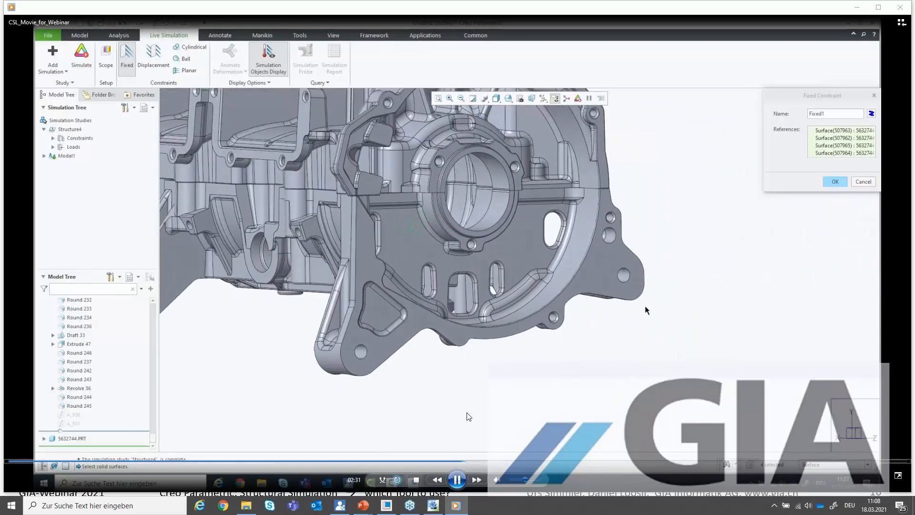
double_click(469, 417)
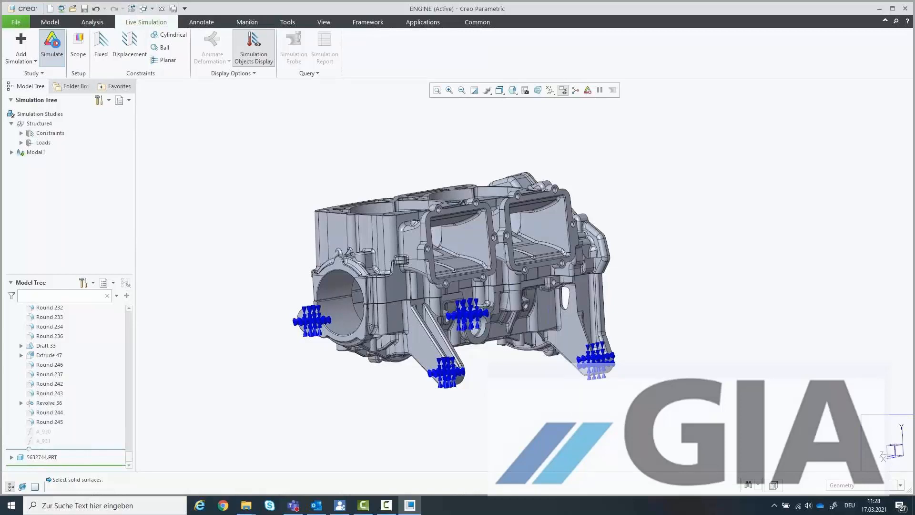
Run the live modal simulation on the engine and animate its deformation
left_click(52, 42)
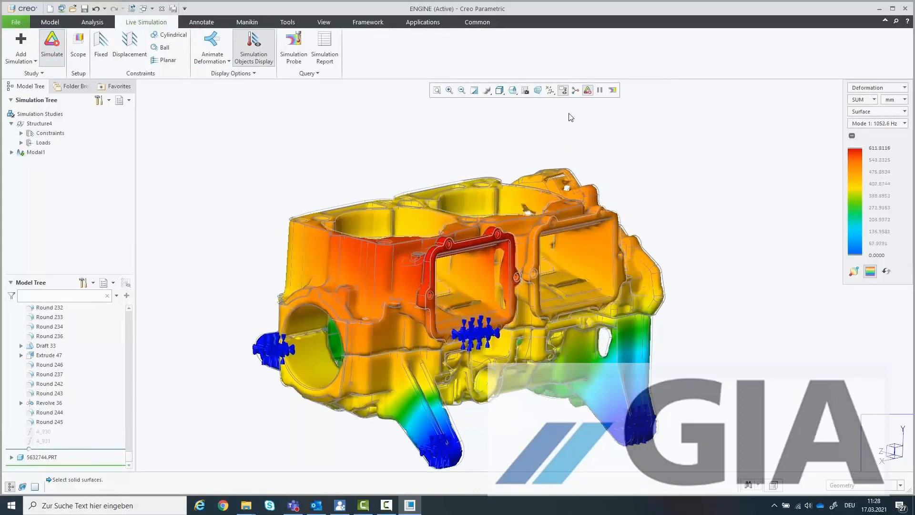
left_click(221, 42)
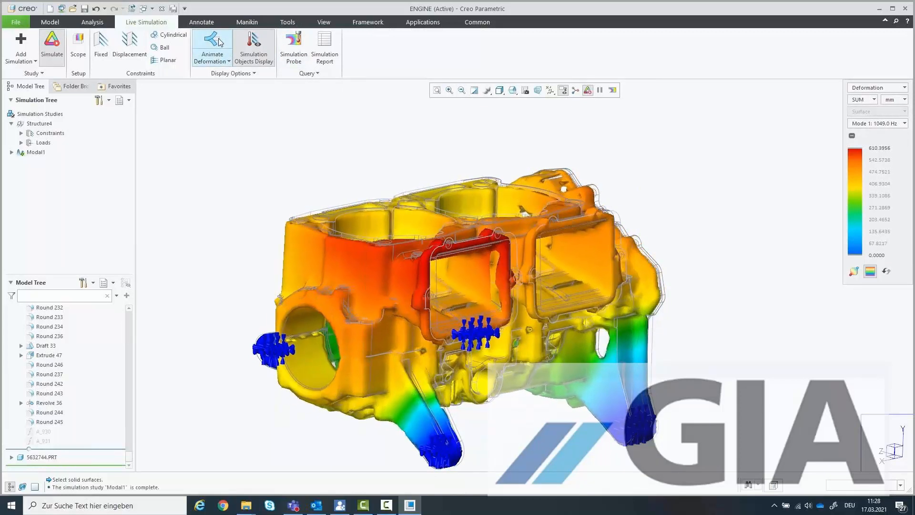
Display the animated mode shapes of Mode 3 and Mode 5, and stop the modal simulation
left_click(866, 125)
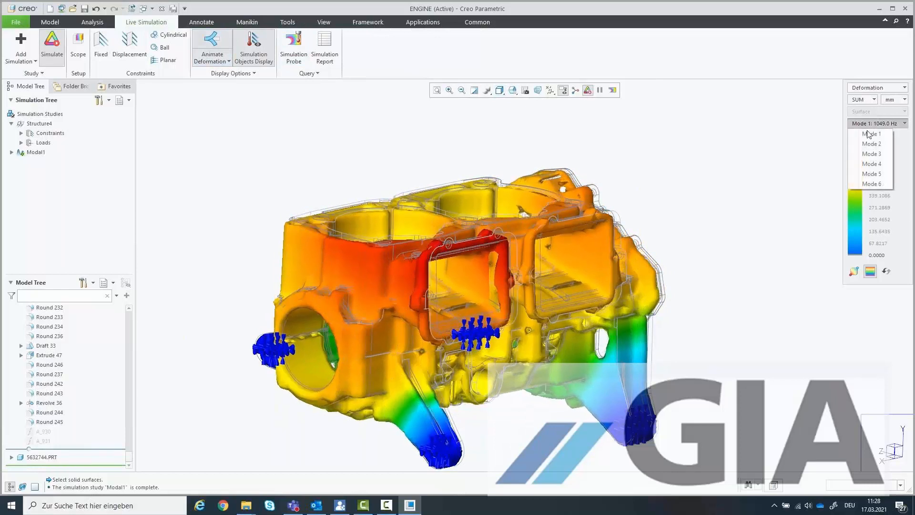
left_click(876, 153)
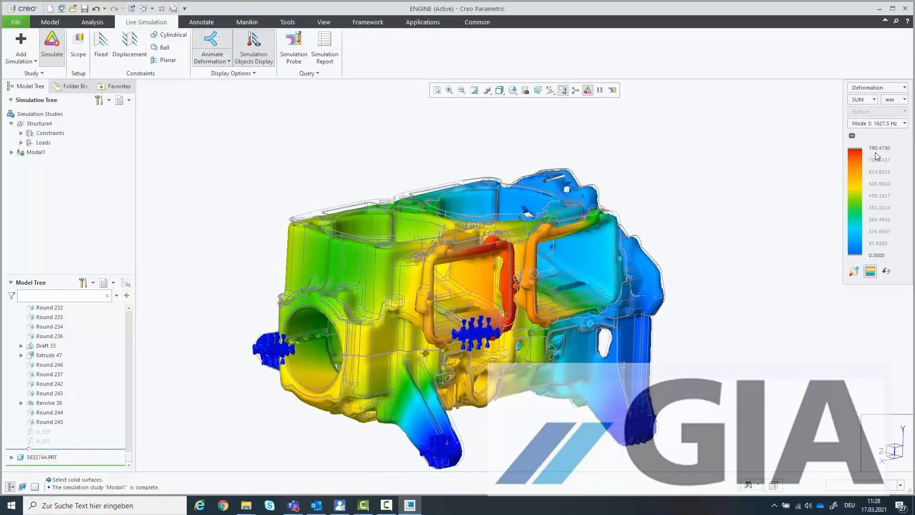
left_click(877, 124)
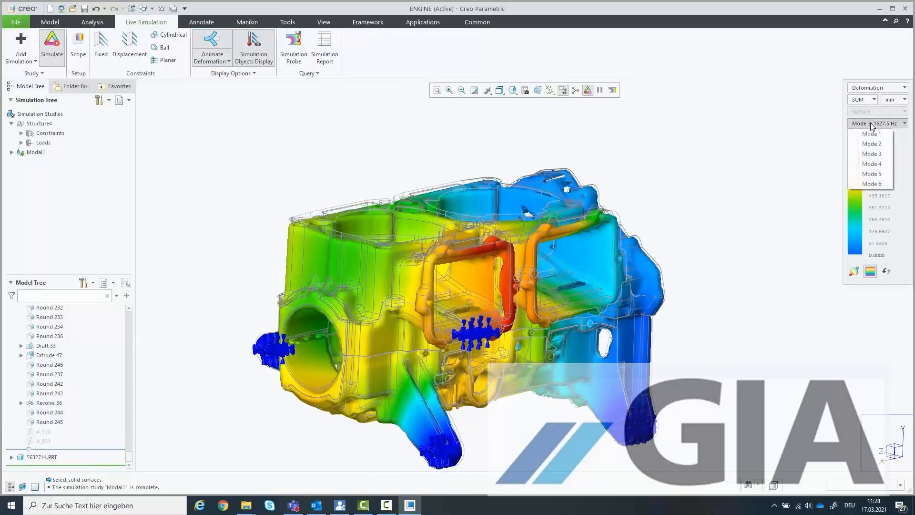
left_click(876, 174)
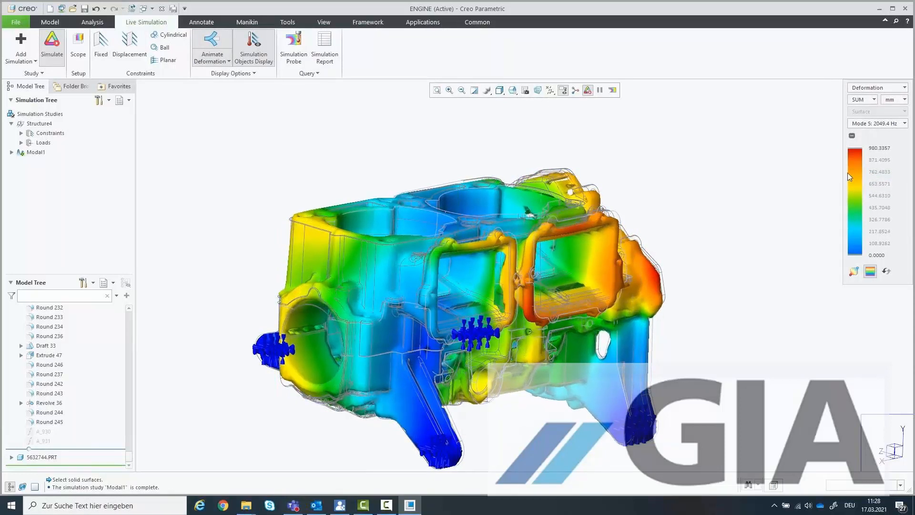
left_click(49, 46)
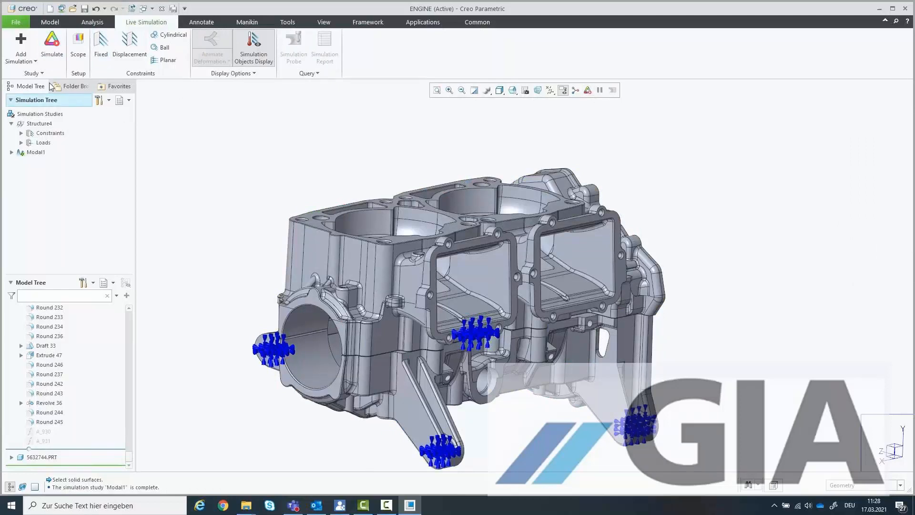
Add a thermal simulation study and accept the settings of its default convection boundary condition
left_click(26, 48)
left_click(74, 93)
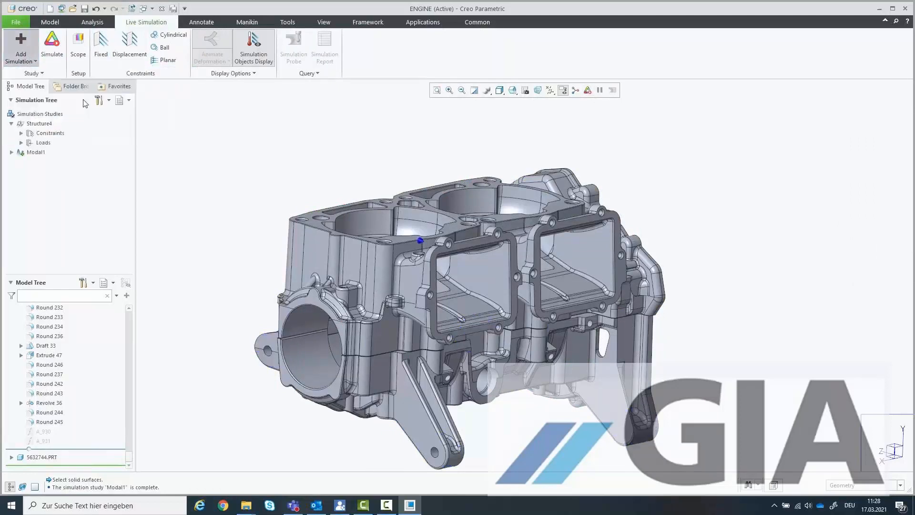
left_click(12, 162)
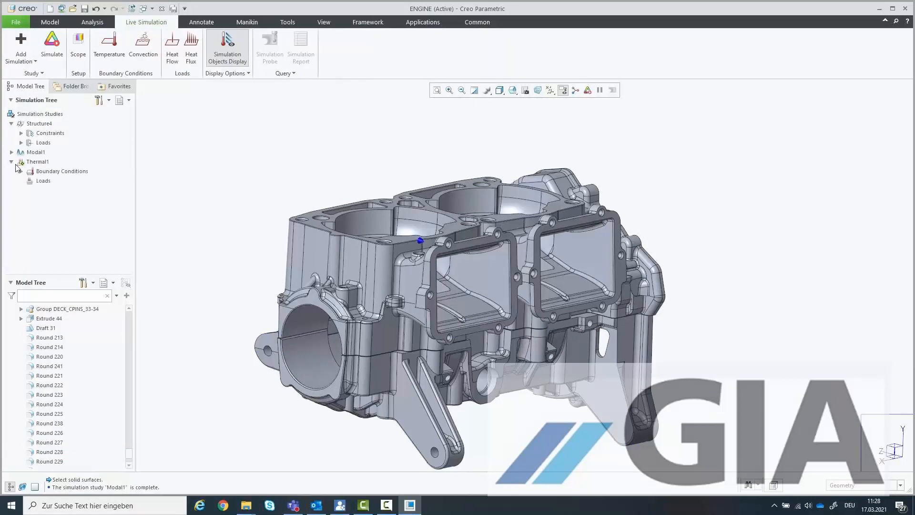
left_click(57, 181)
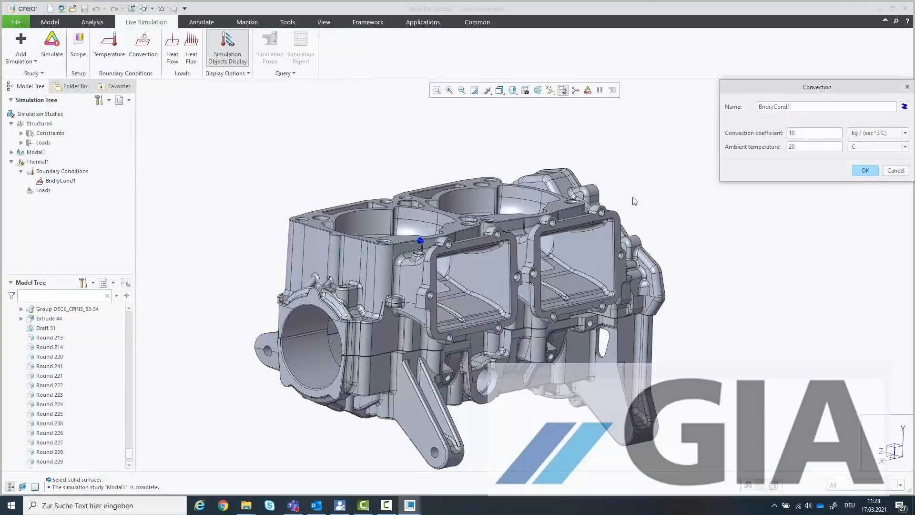
left_click(865, 171)
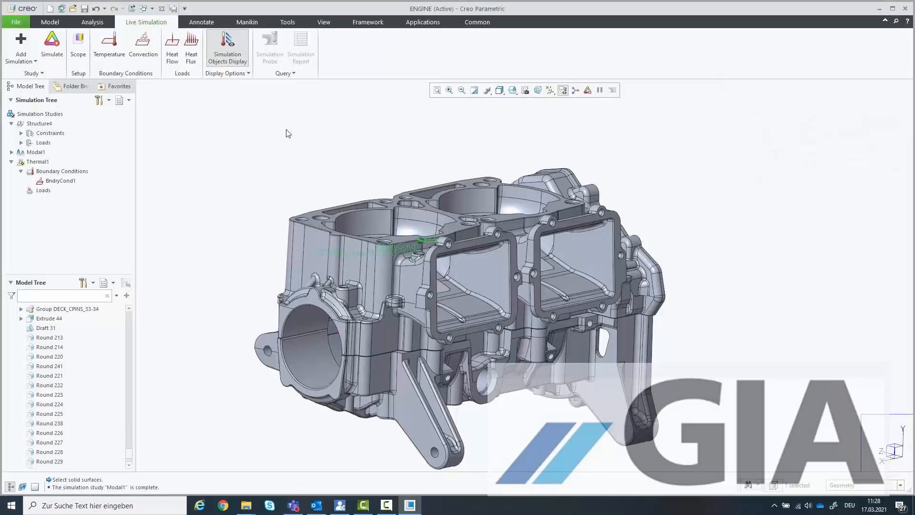
Start a heat flow load and reference the curved inner bore surfaces of 5632744.PRT and 5633610.PRT below the front cylinder
left_click(176, 49)
scroll(472, 305, "down", 2)
middle_click_drag(474, 306, 346, 293)
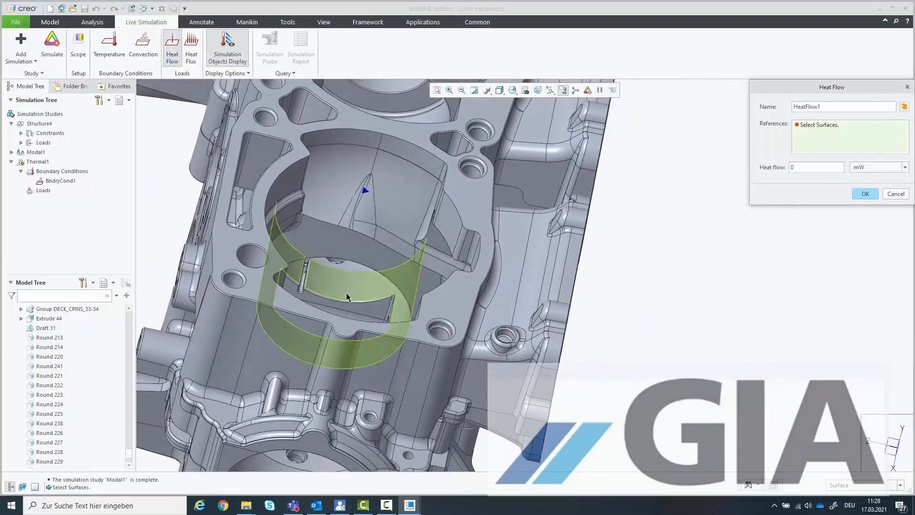
left_click(346, 293)
key("ctrl+d")
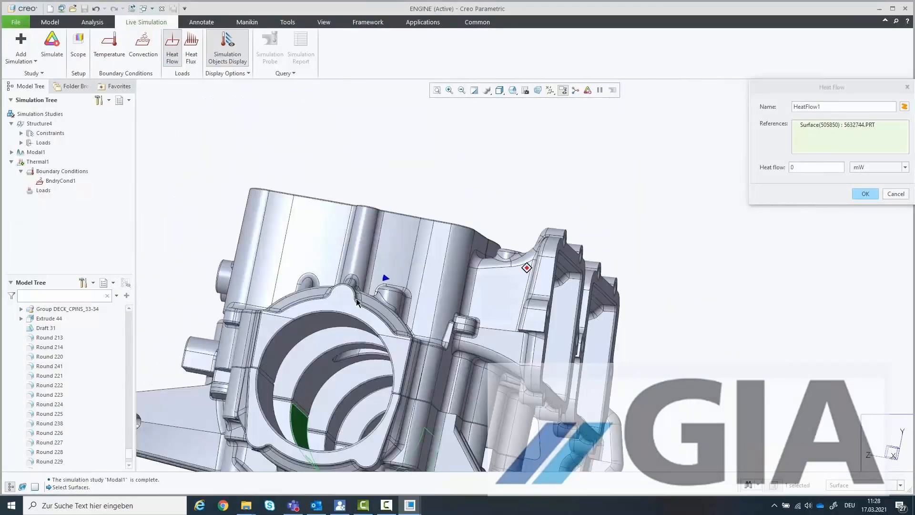
left_click(331, 372, "ctrl")
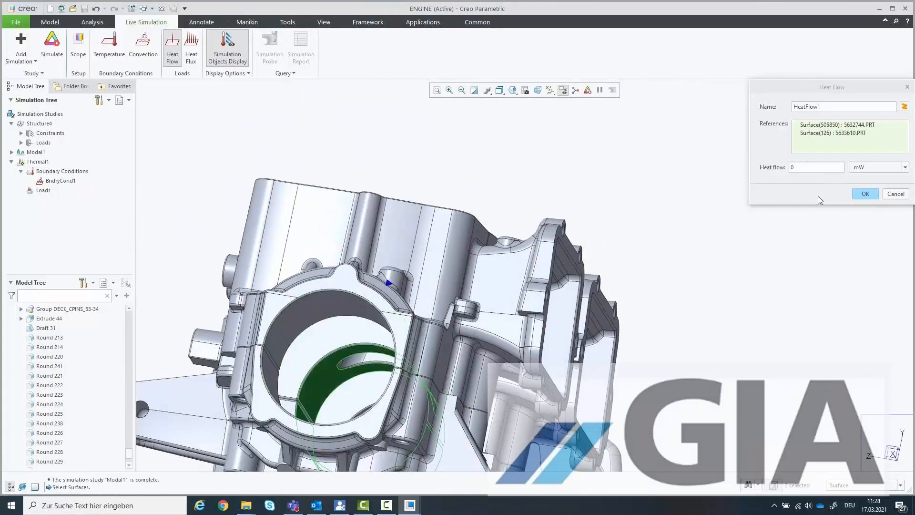
Set the heat flow to 1.5 kW, create the load, and run the live thermal simulation
left_click(864, 168)
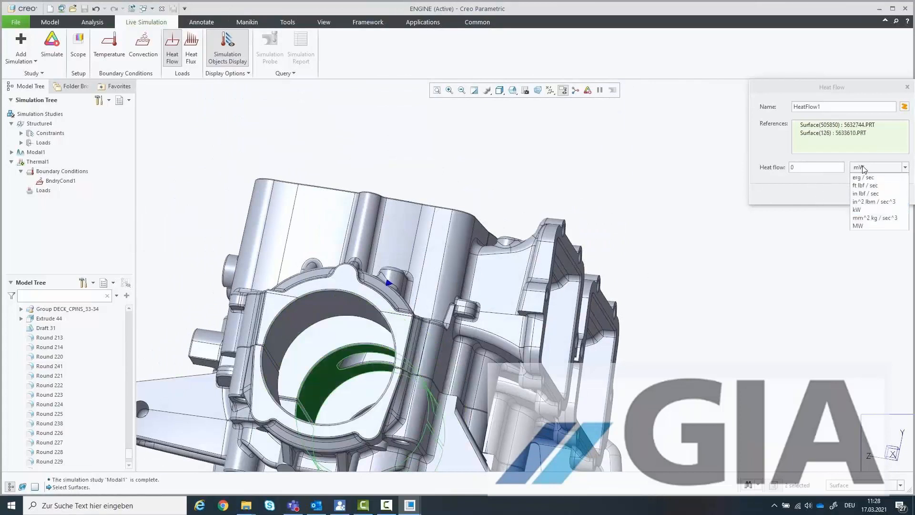
left_click(872, 209)
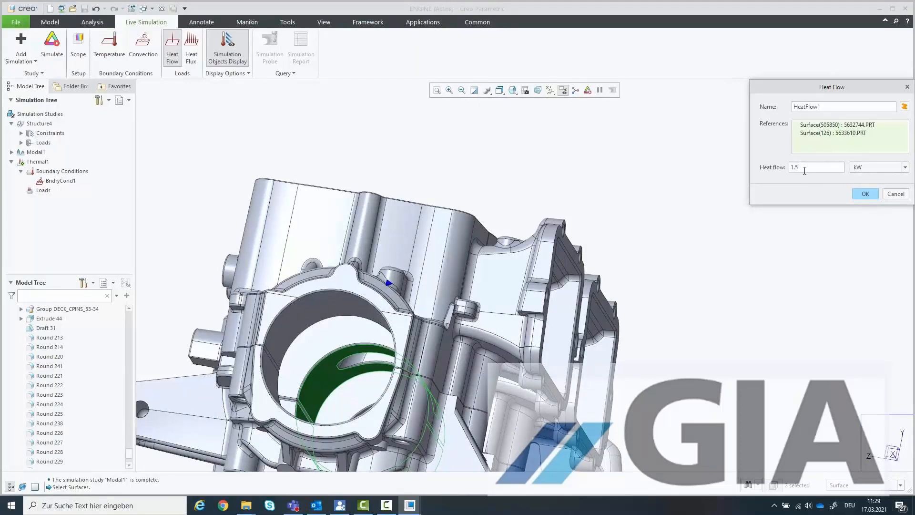
left_click(865, 194)
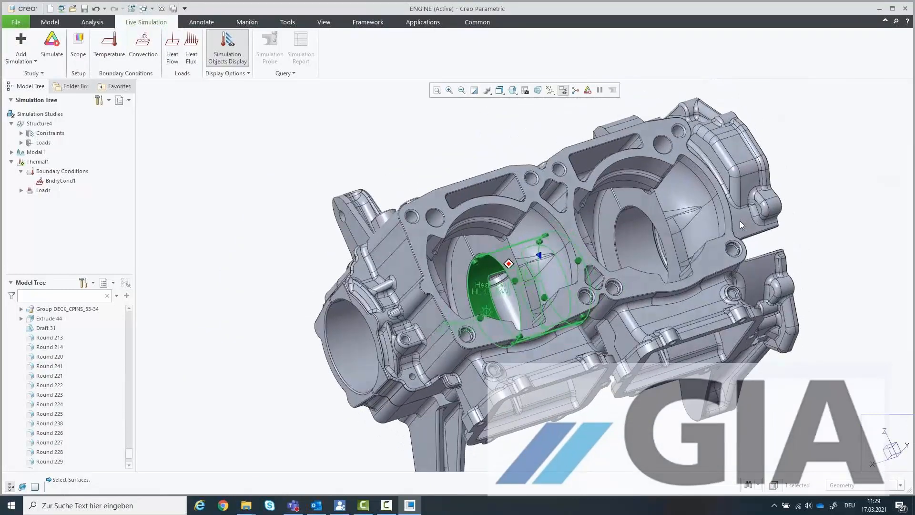
left_click(56, 43)
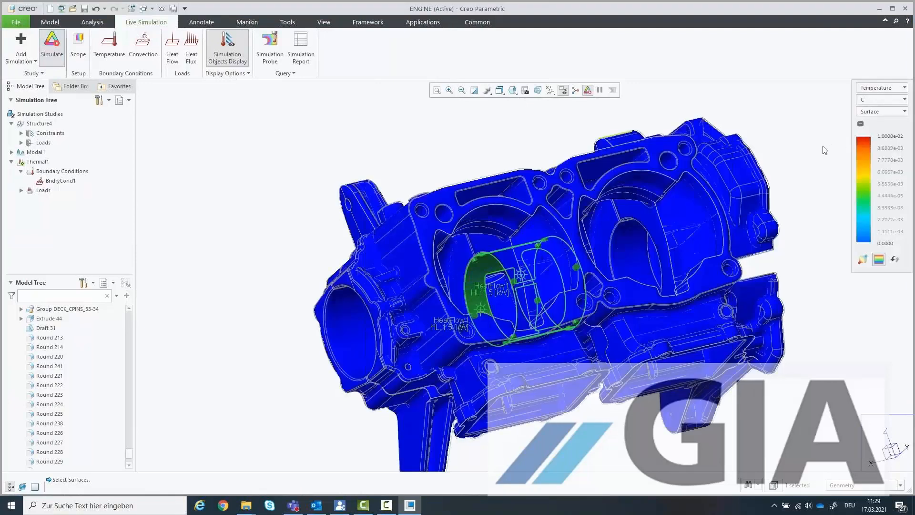
Inspect the temperature distribution around the heated cylinder and stop the thermal simulation
left_click(793, 150)
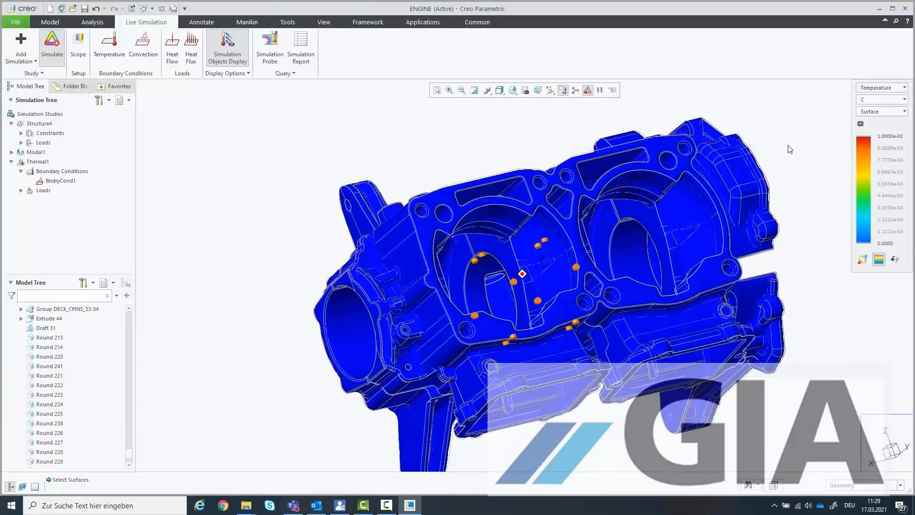
middle_click_drag(788, 145, 762, 149)
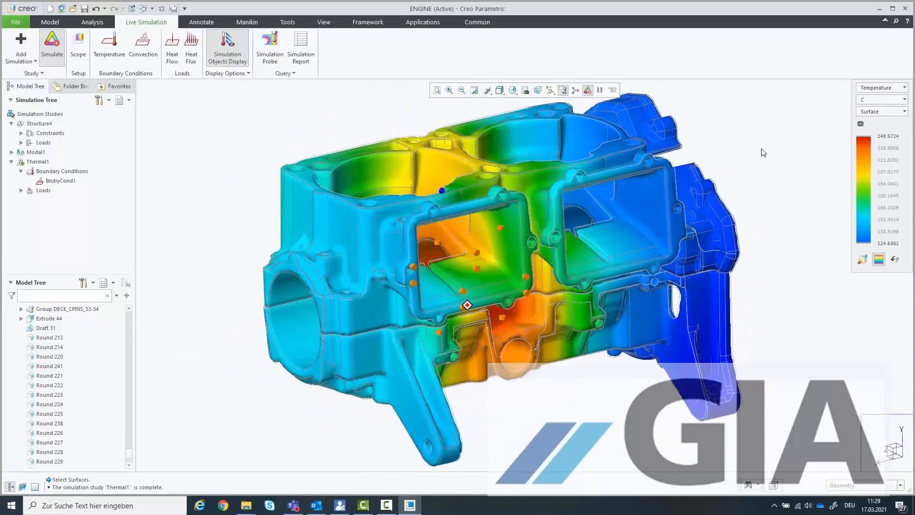
left_click(51, 44)
Add a 0.5 kW heat flow load on the upper and lower crankshaft bore surfaces of 5633610.PRT and 5632744.PRT at the front end
left_click(251, 330)
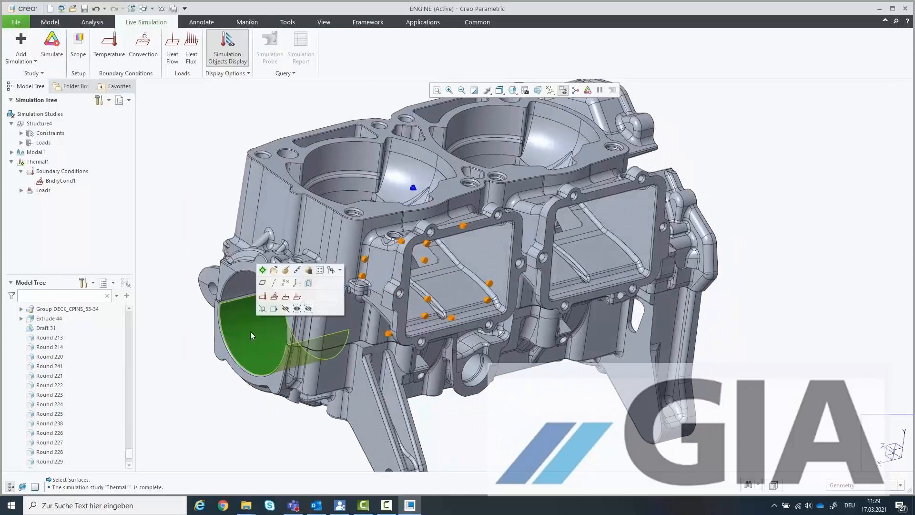
left_click(239, 286, "ctrl")
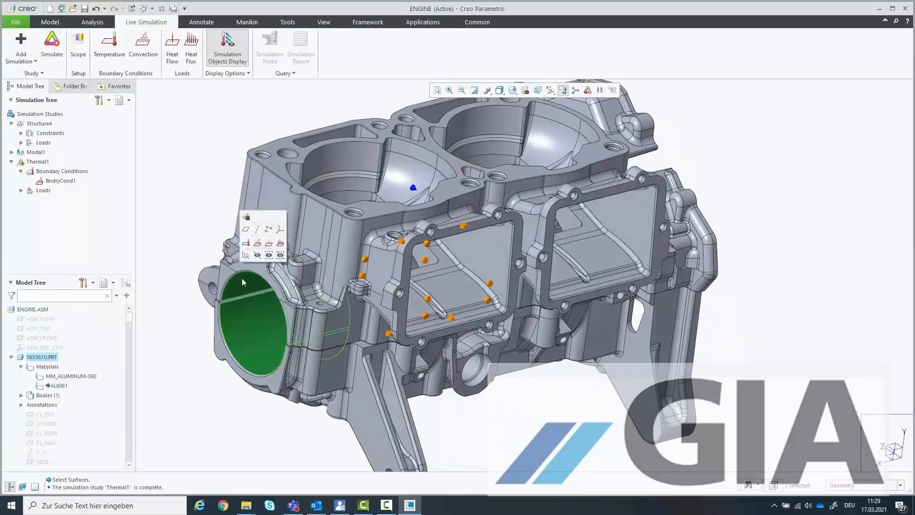
left_click(270, 243)
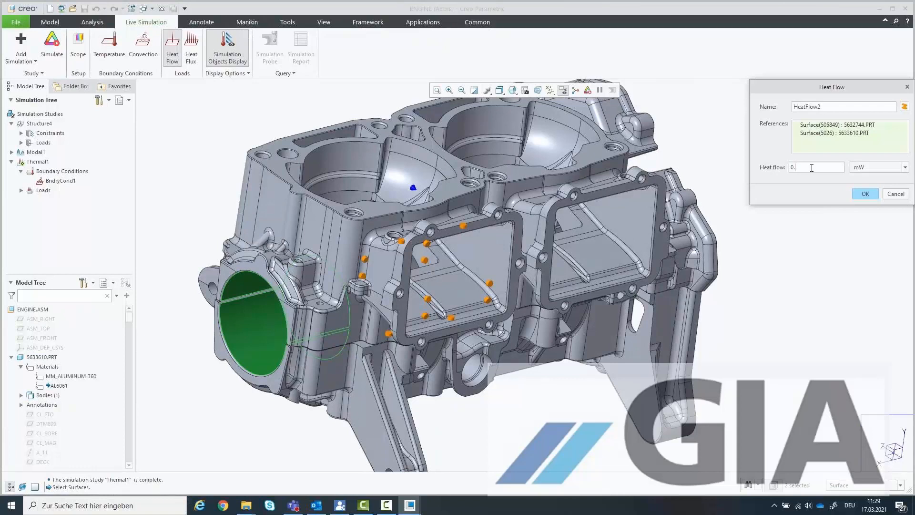
left_click(893, 167)
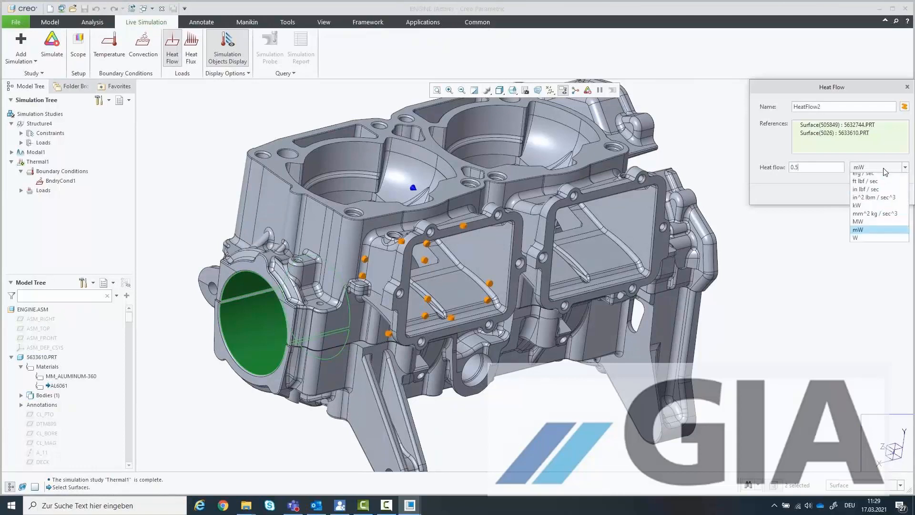
left_click(870, 210)
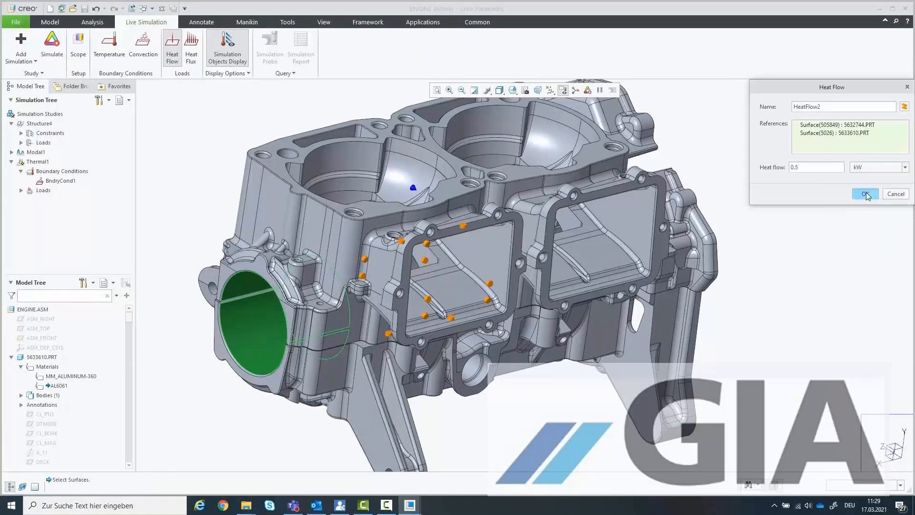
left_click(868, 194)
Run the thermal simulation with both heat flows, inspect the temperature distribution, and expand the Modal1 study
left_click(52, 44)
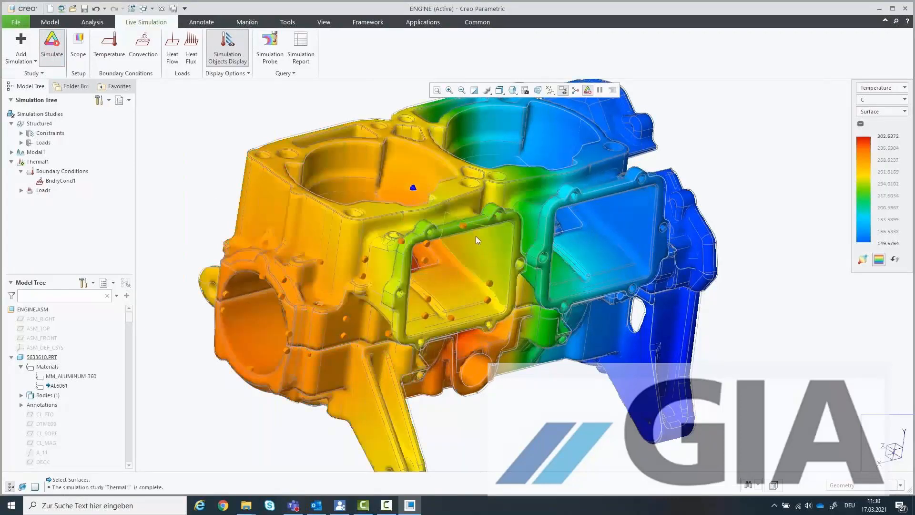
middle_click_drag(806, 275, 801, 276)
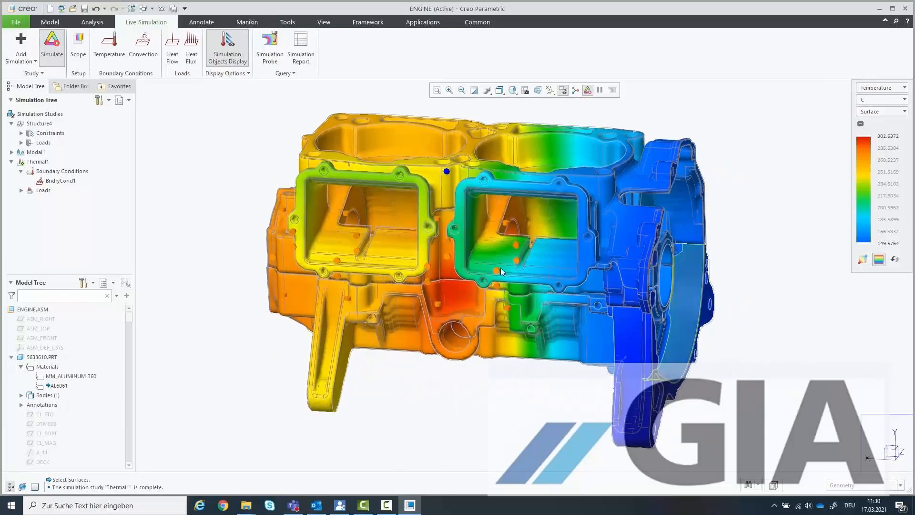
left_click(11, 152)
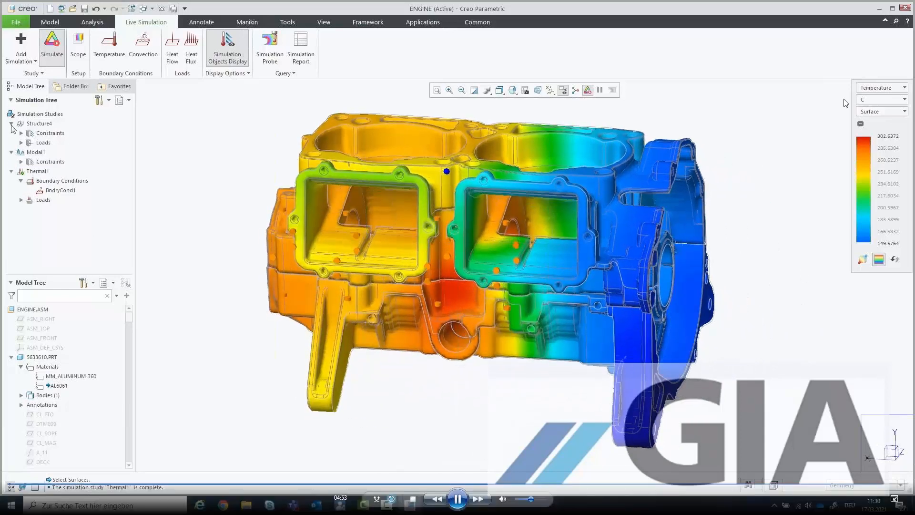
Close the recorded demo playback and switch from the presentation to the empty Creo Parametric session
left_click(906, 8)
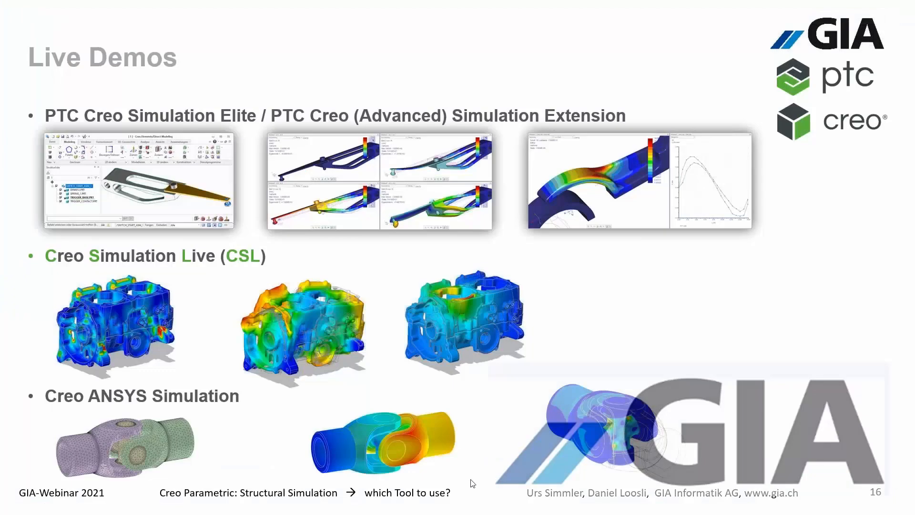
key("super+Tab")
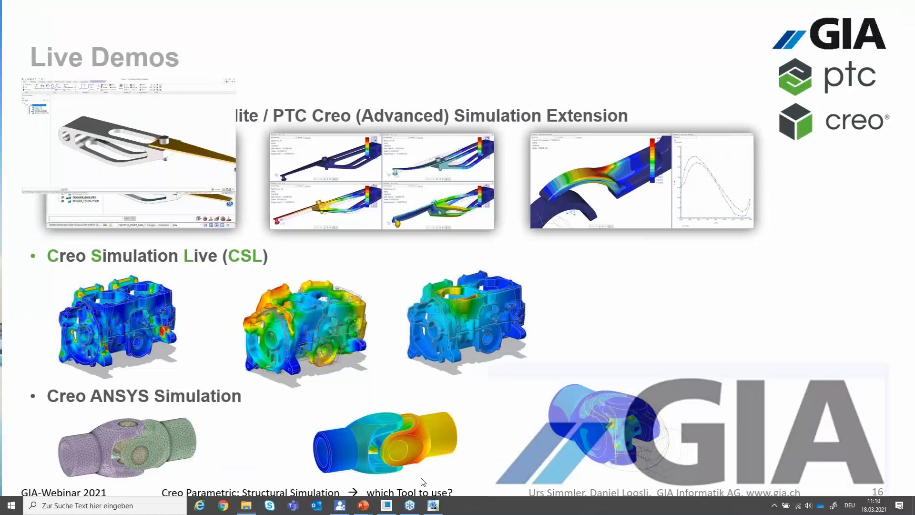
left_click(353, 287)
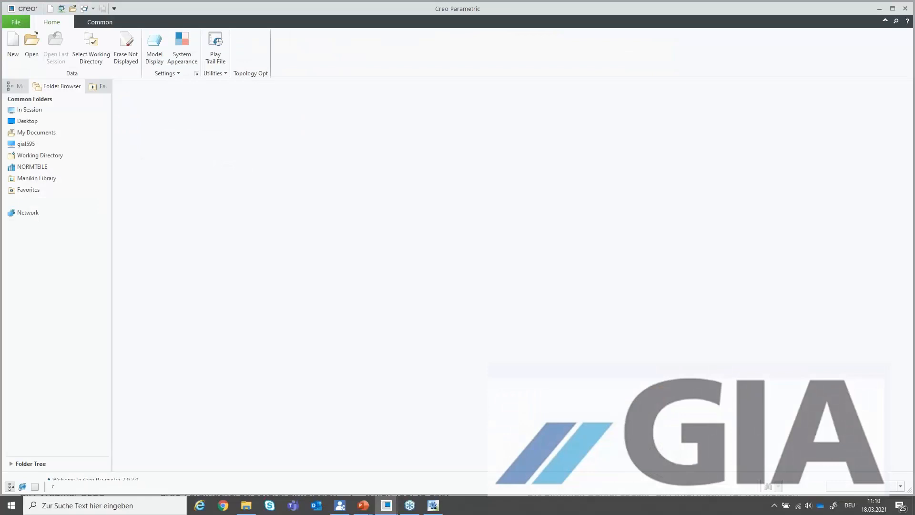
Set the working directory to the 004_Creo_ANSYS_Simulation folder
left_click(90, 47)
double_click(403, 228)
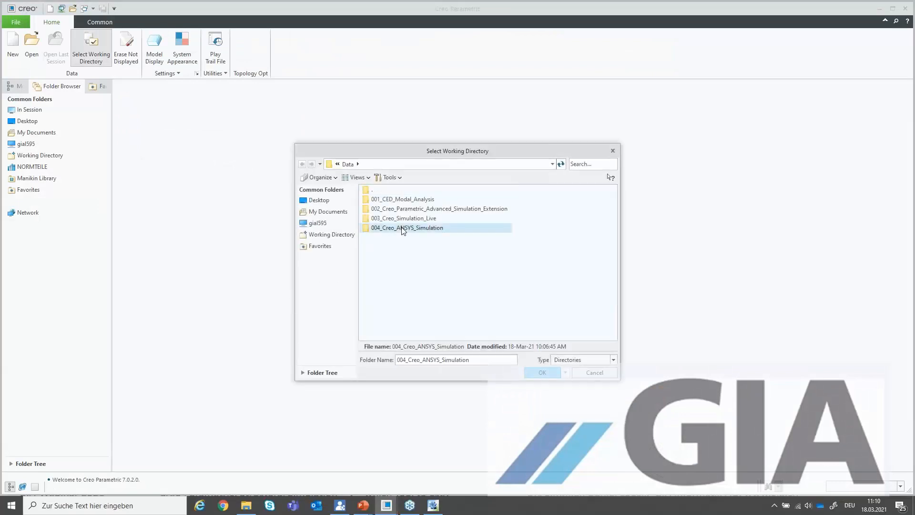
key("Return")
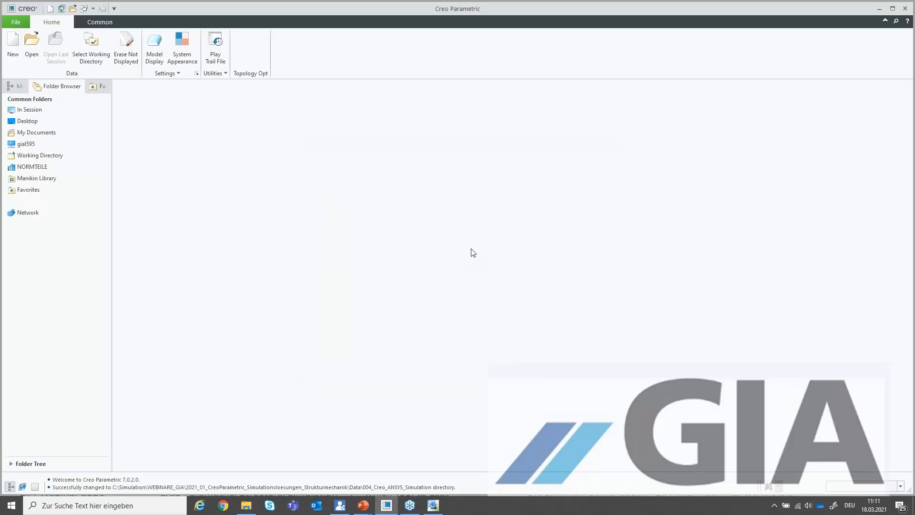
Open the assembly ua20201_wdwrd_steerng_jnt.asm in its Master Rep and start Ansys Simulation on it
left_click(32, 42)
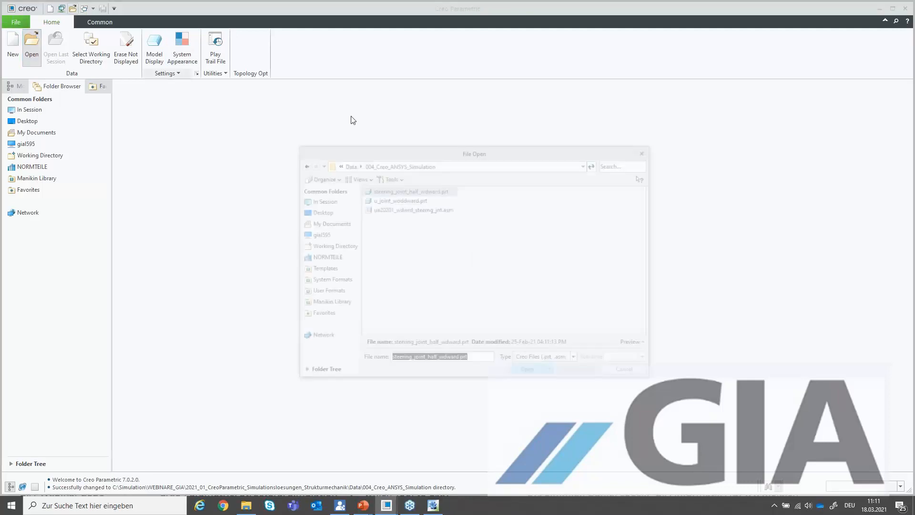
double_click(414, 210)
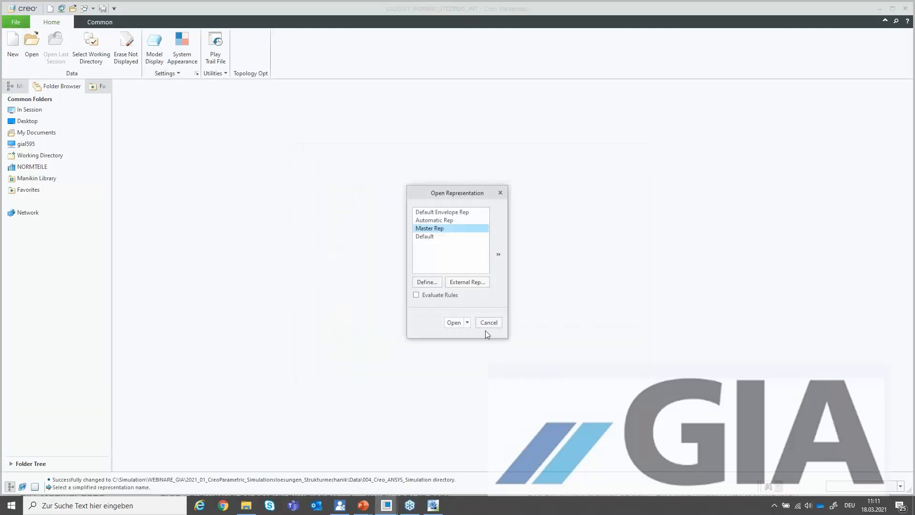
left_click(455, 324)
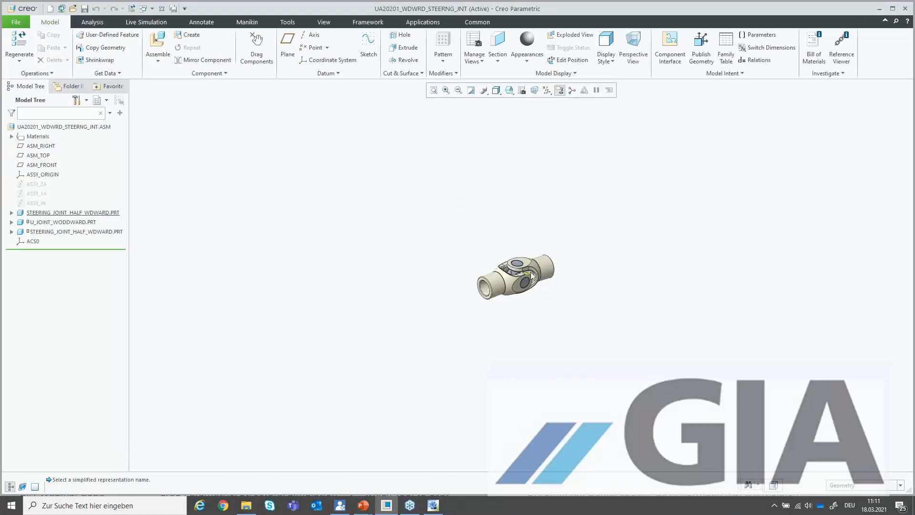
scroll(531, 276, "down", 10)
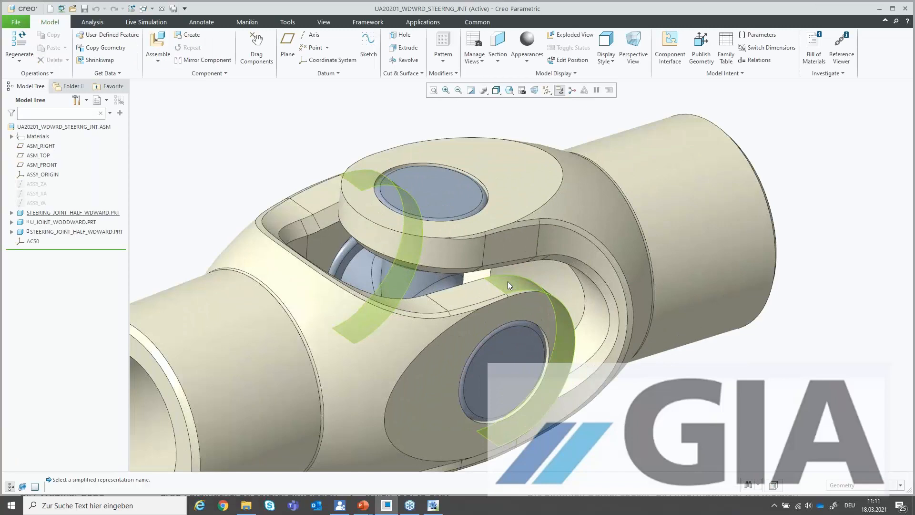
scroll(508, 281, "up", 4)
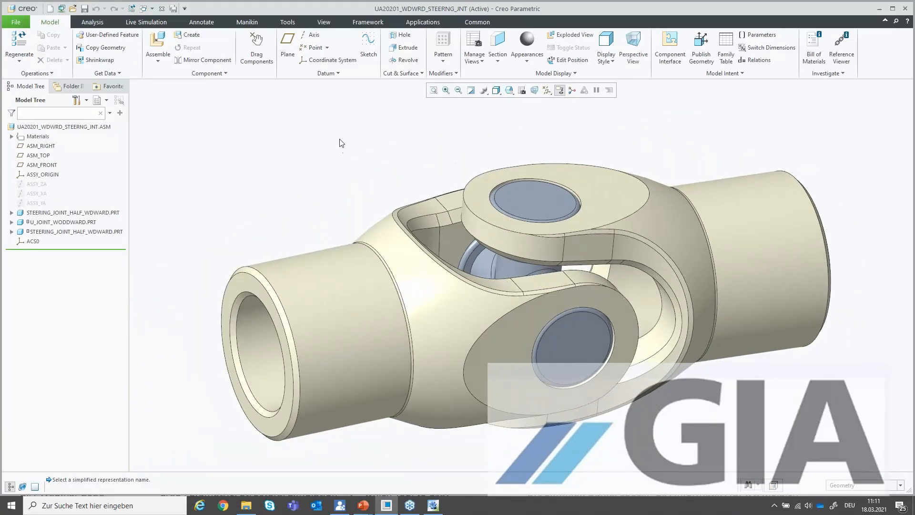
left_click(423, 22)
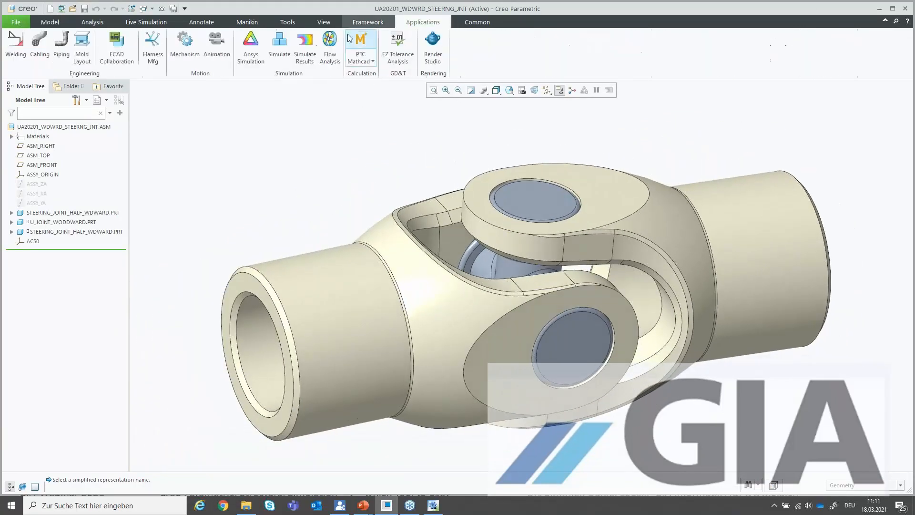
left_click(253, 45)
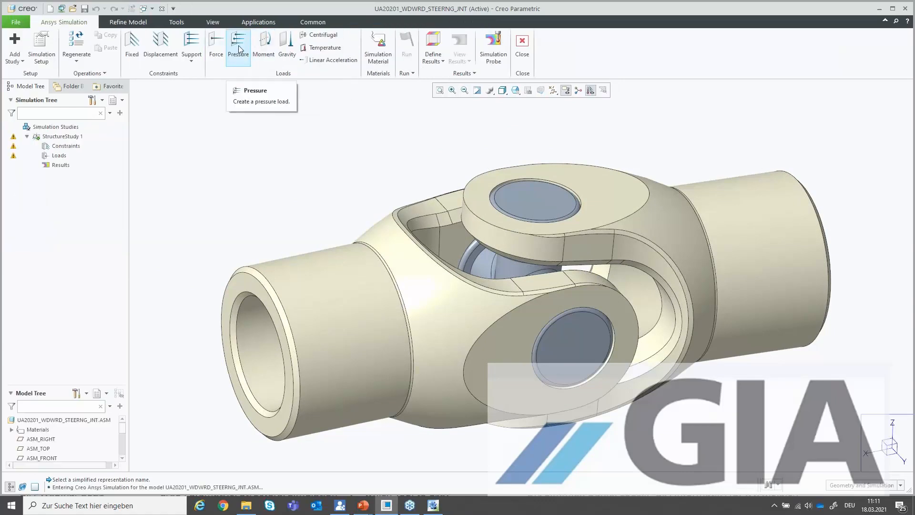
Fix the annular end face of one steering joint half and apply a cylindrical constraint to the other half's outer cylindrical surface
left_click(132, 44)
left_click(247, 280)
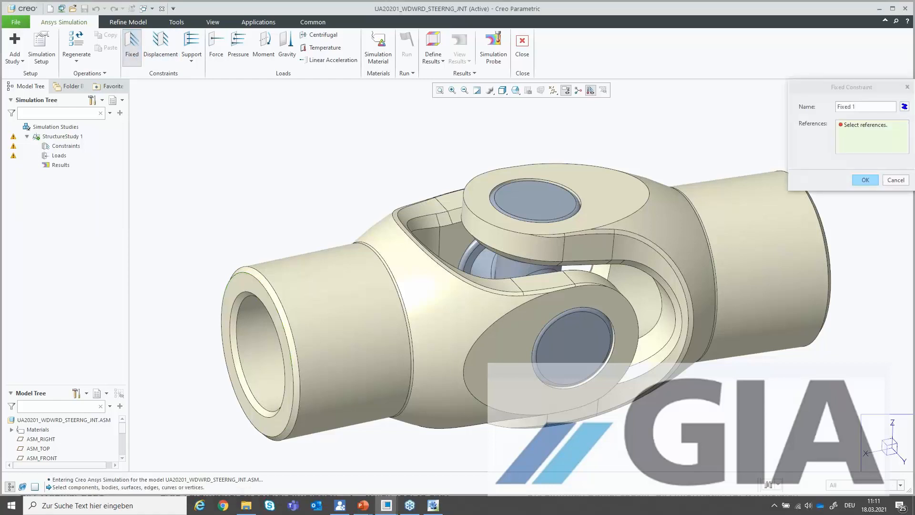
middle_click(268, 228)
left_click(767, 211)
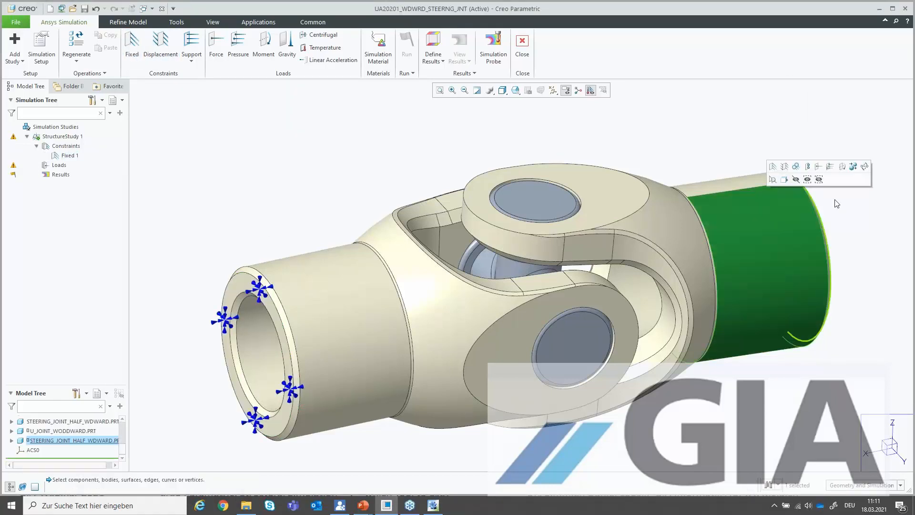
left_click(795, 167)
Apply a 50 m N moment load about X of ACS0 to the annular end face of the cylindrically constrained joint half
mouse_move(782, 200)
middle_mouse_down()
mouse_move(734, 173)
mouse_move(793, 190)
middle_mouse_up()
left_click(793, 190)
left_click(869, 146)
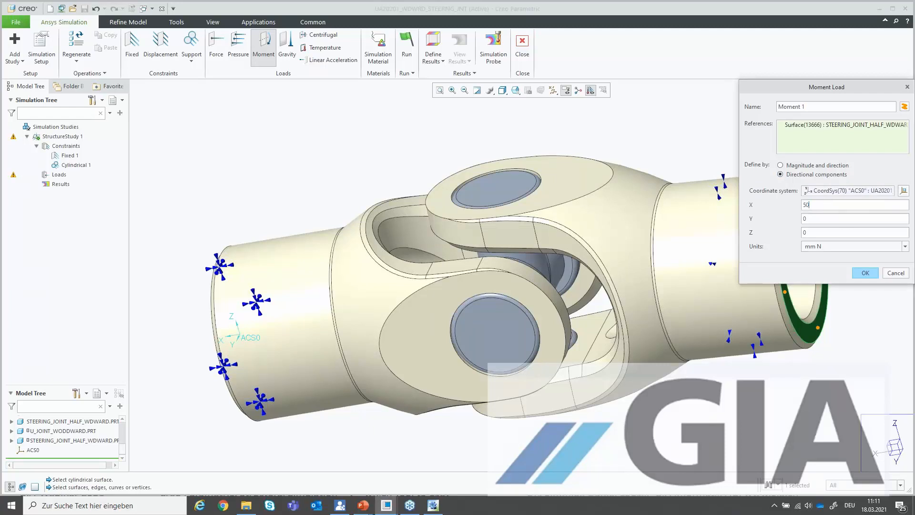
left_click(829, 246)
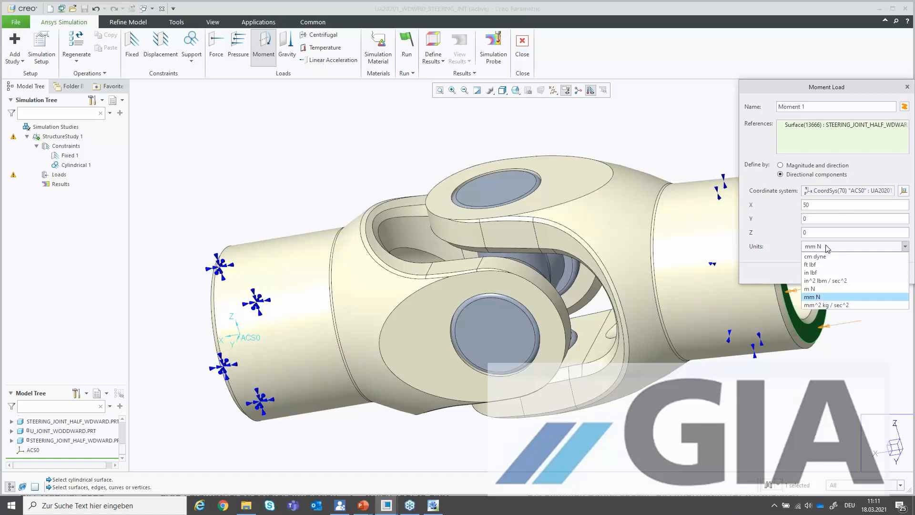
left_click(821, 289)
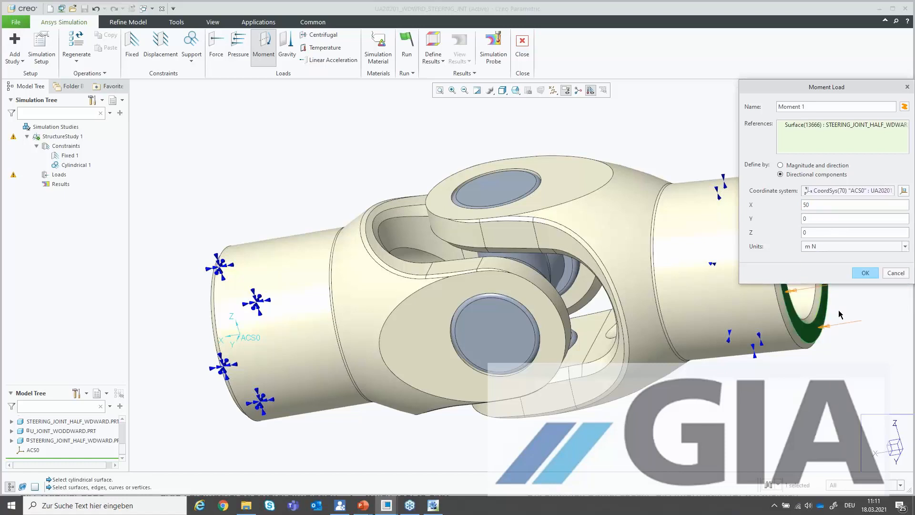
left_click(865, 273)
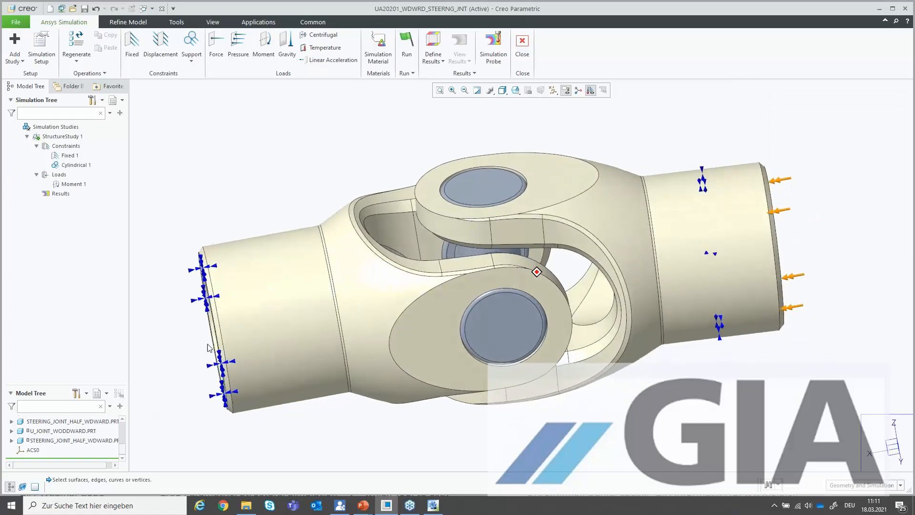
Open the mesh control environment, review the mesh resolution, and accept the Curvature-based global mesh size settings
left_click(128, 22)
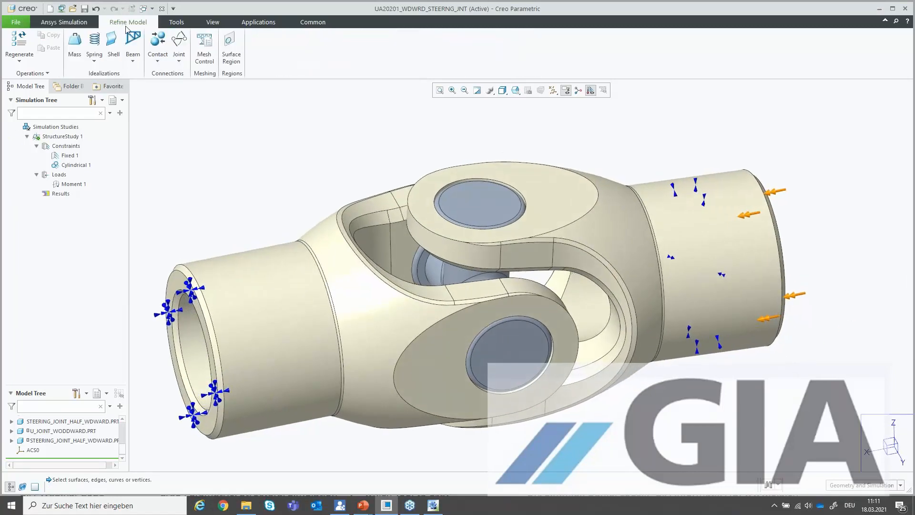
left_click(203, 42)
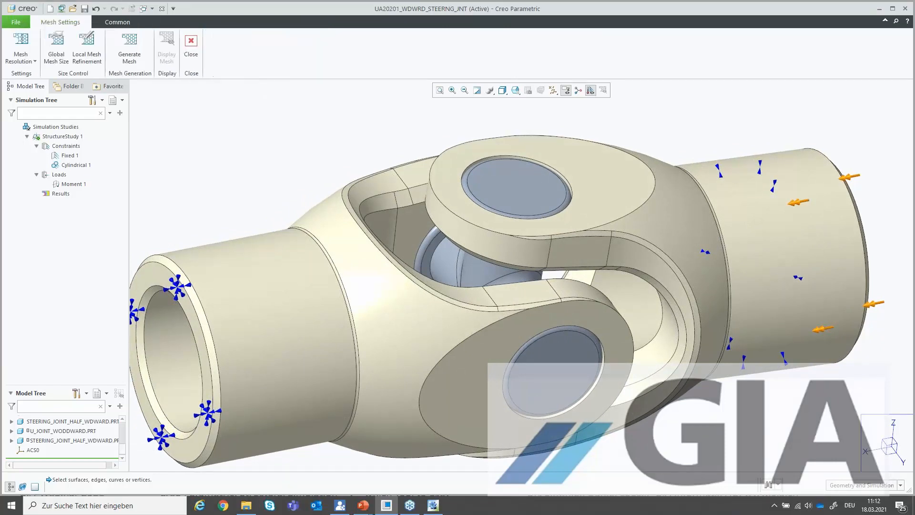
left_click(24, 62)
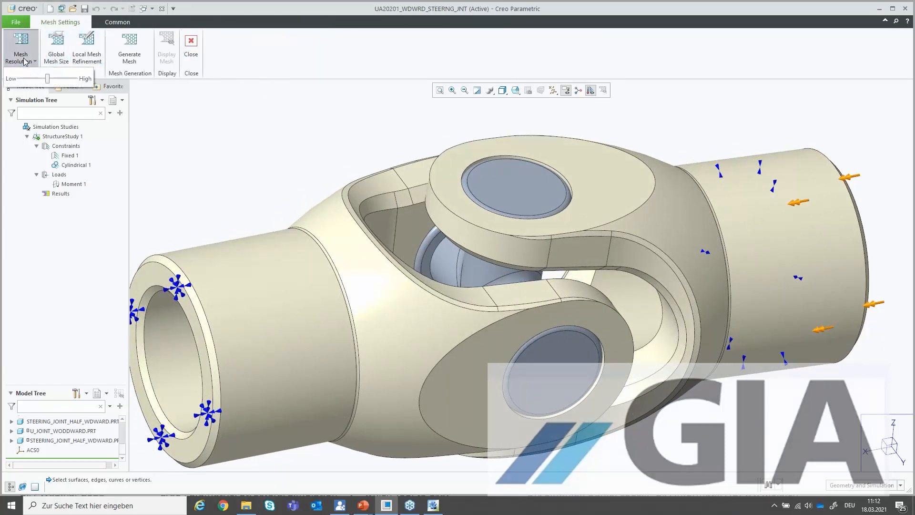
left_click(59, 57)
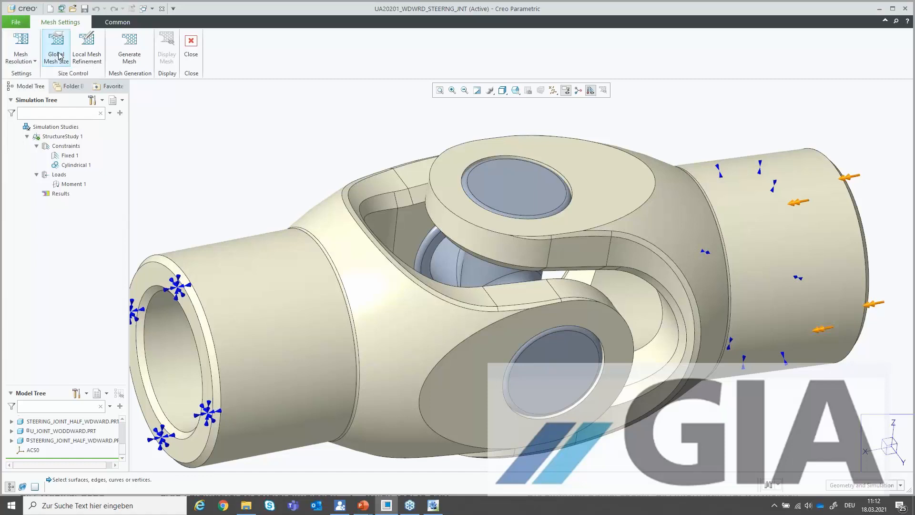
left_click(59, 57)
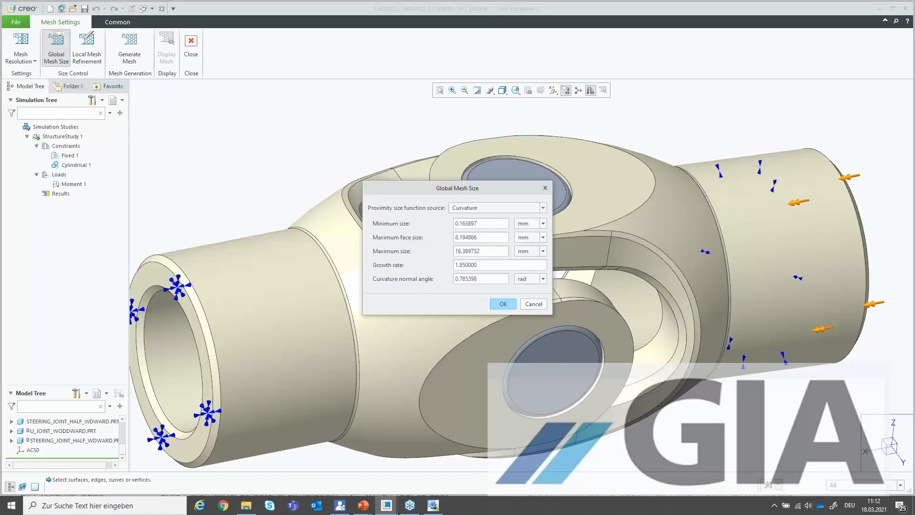
left_click(502, 303)
Generate the mesh for StructureStudy 1 and review the mesh process details in the Creo Process Manager
left_click(129, 47)
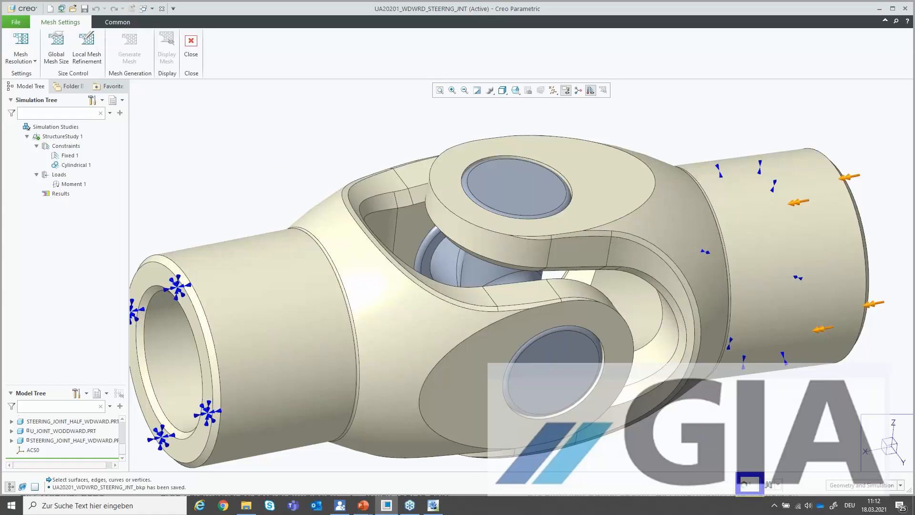
left_click(749, 484)
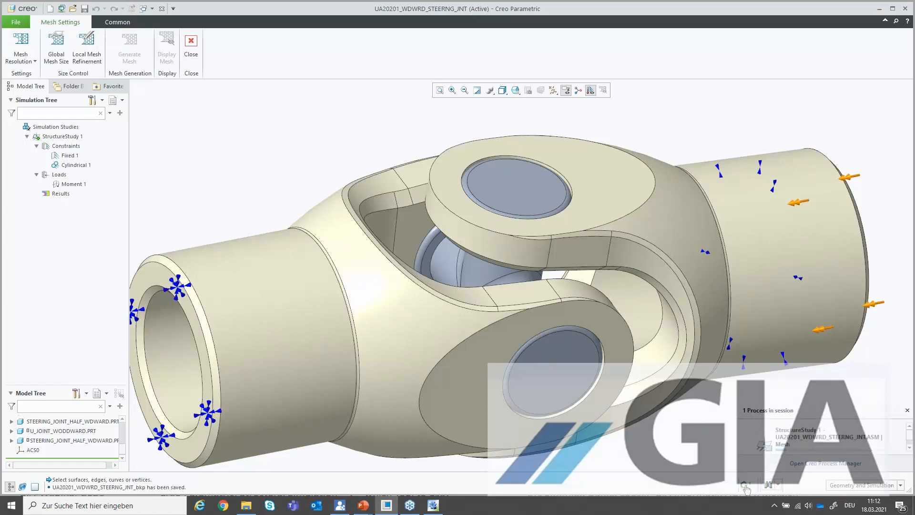
left_click(895, 443)
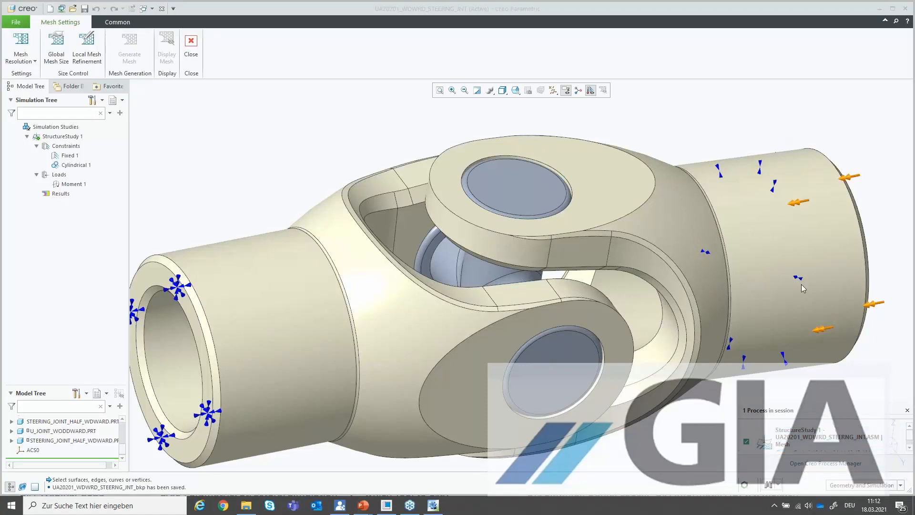
left_click(895, 442)
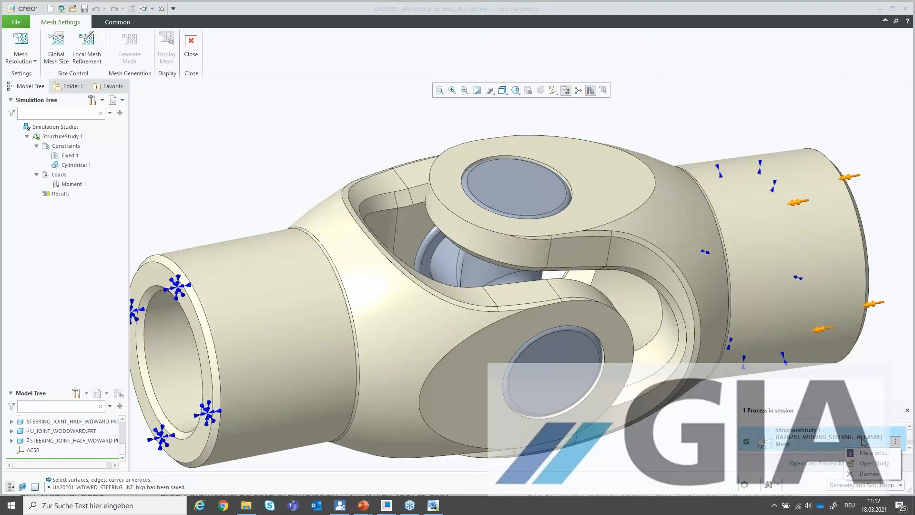
left_click(872, 452)
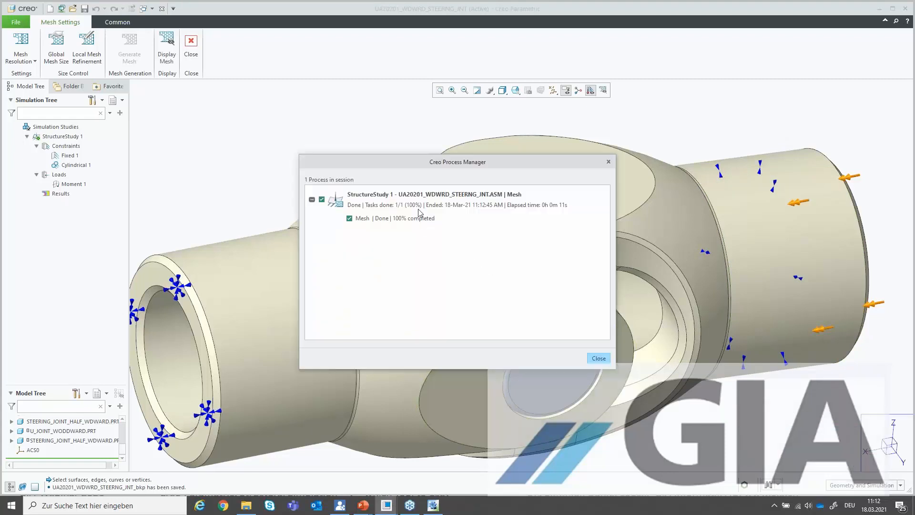
left_click_drag(432, 166, 683, 95)
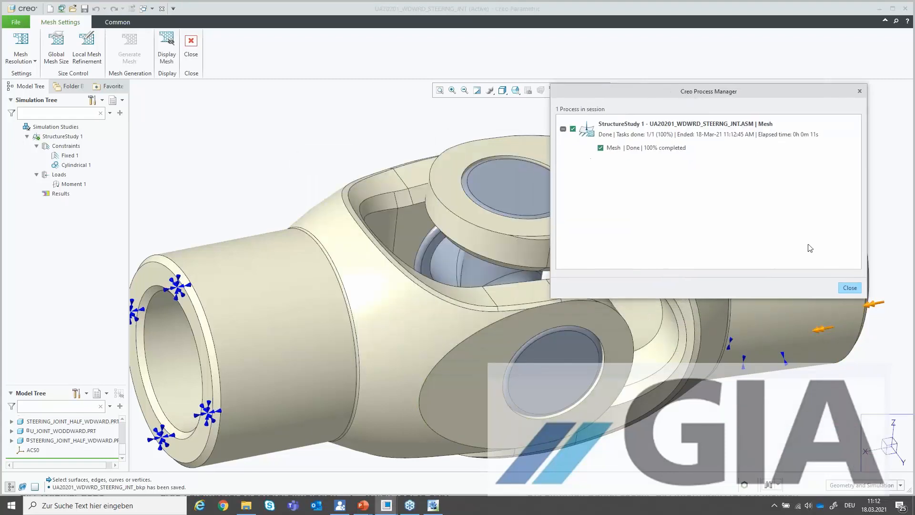
left_click(849, 289)
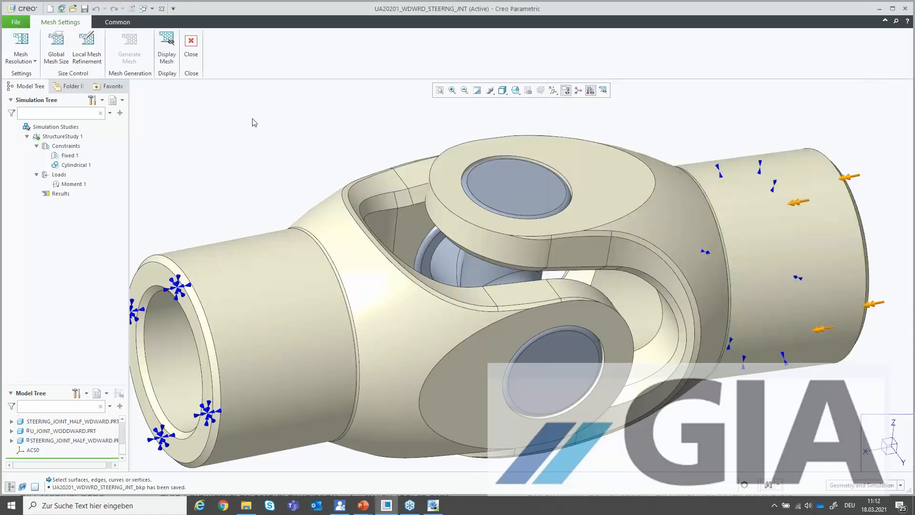
Display the generated mesh on the steering joint and leave the mesh control environment
left_click(167, 49)
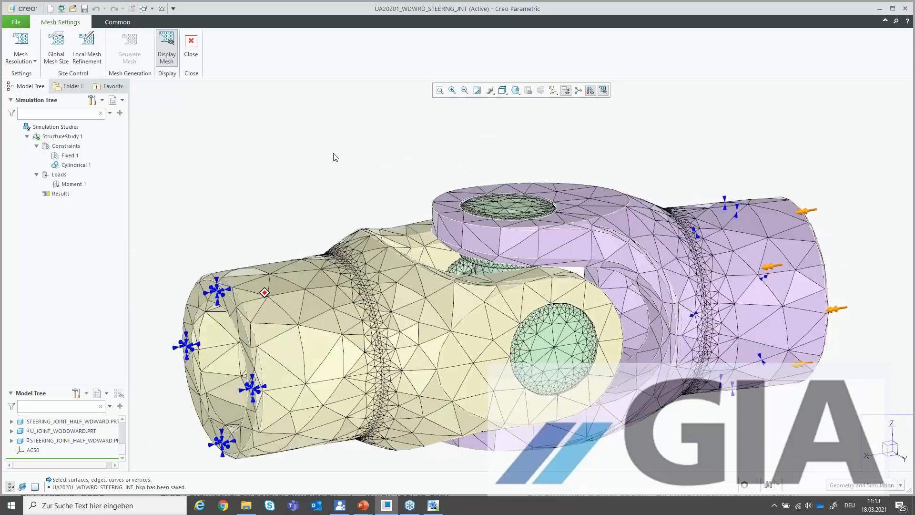
left_click(191, 45)
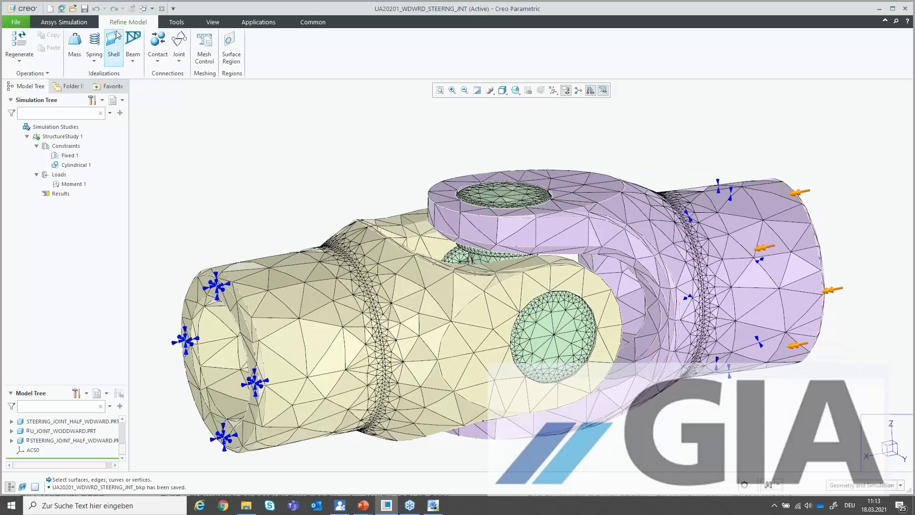
left_click(64, 22)
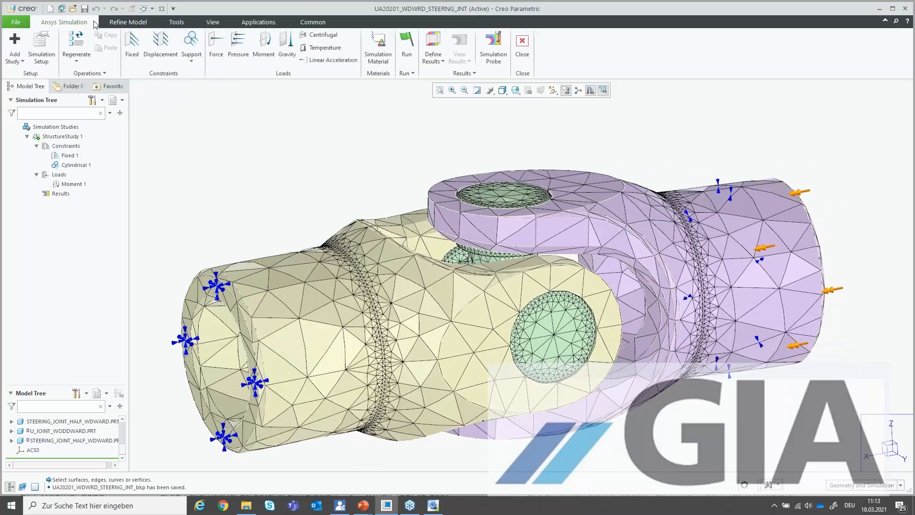
Try to solve StructureStudy 1 and check the Mesh and Solve task details in the Creo Process Manager
left_click(408, 39)
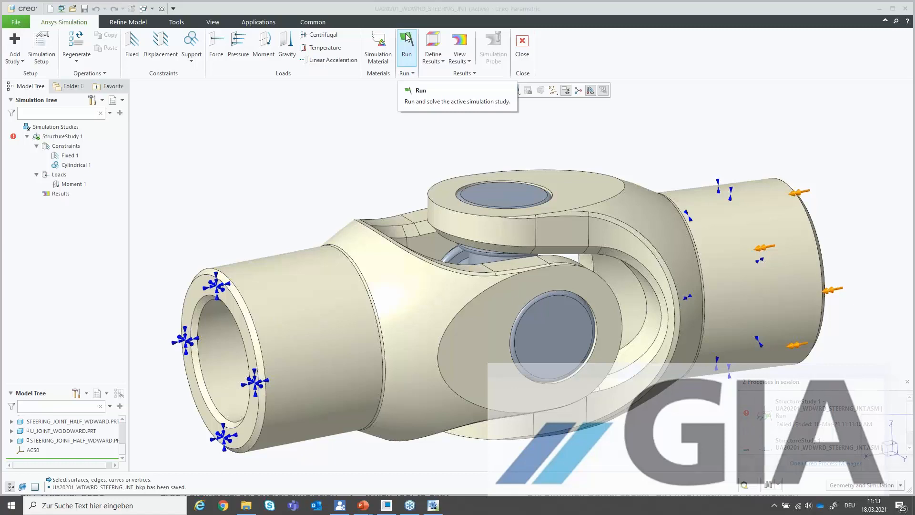
left_click(407, 39)
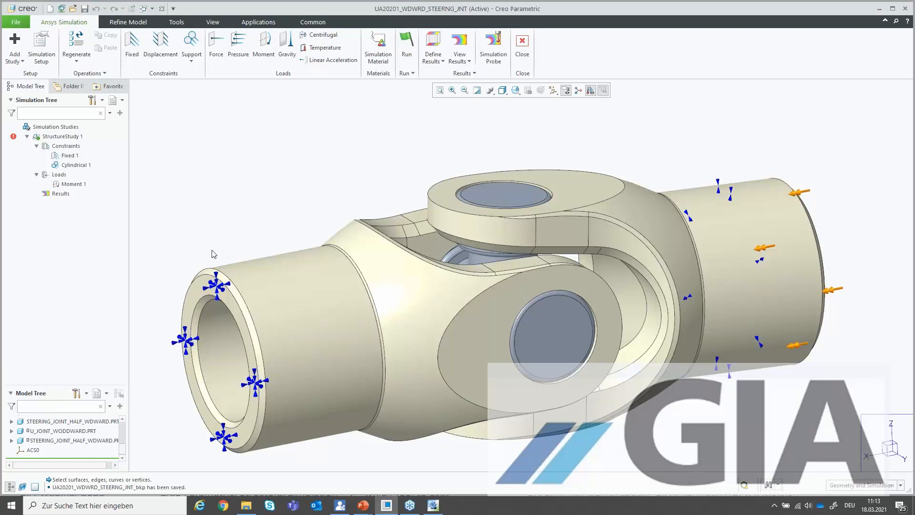
left_click(746, 486)
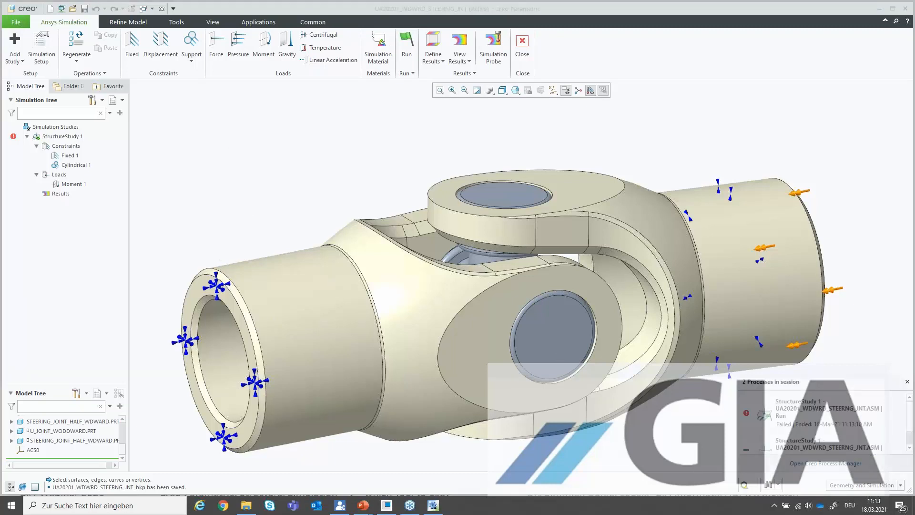
left_click(899, 418)
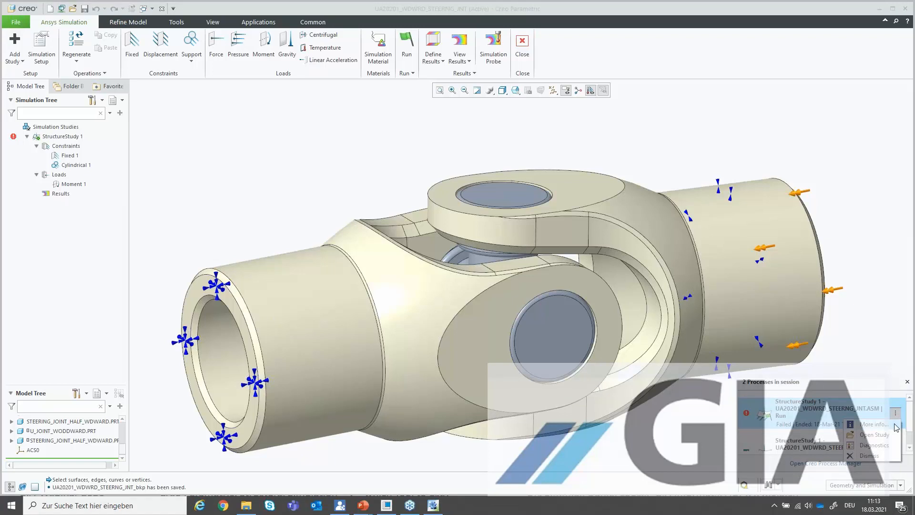
left_click(895, 426)
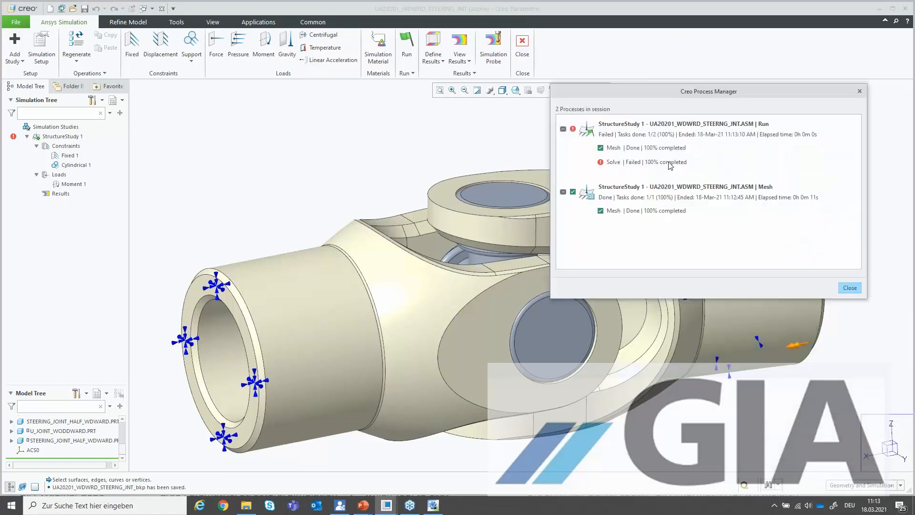
left_click(846, 288)
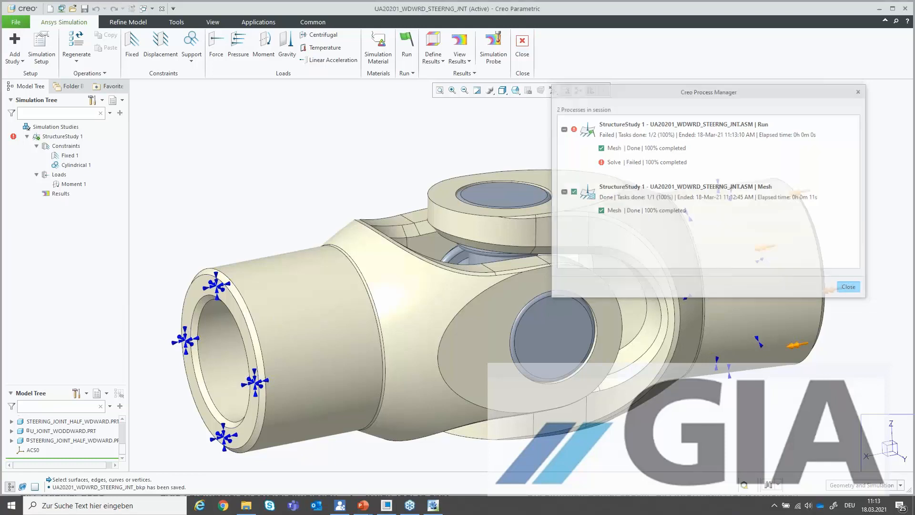
Start a joint definition with the pin bore surfaces of the fixed steering joint half as the stationary reference
scroll(644, 184, "down", 3)
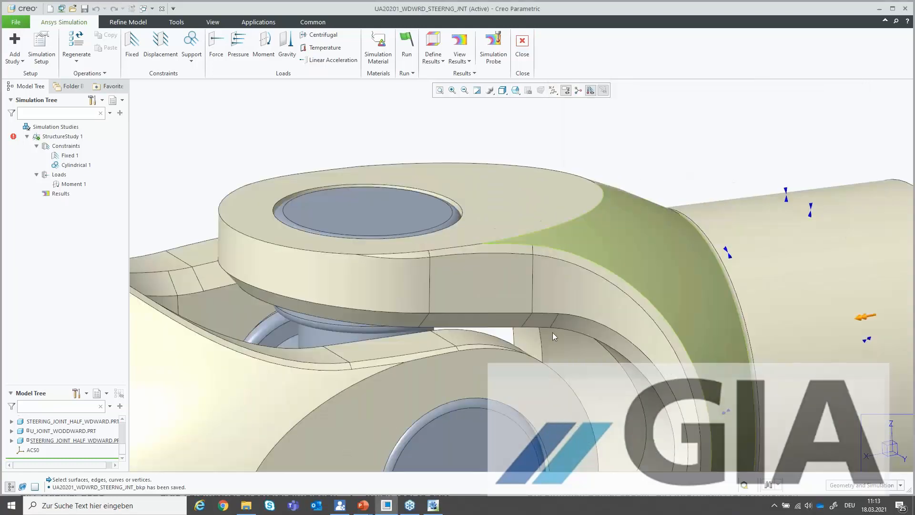
scroll(406, 181, "up", 2)
scroll(492, 333, "down", 1)
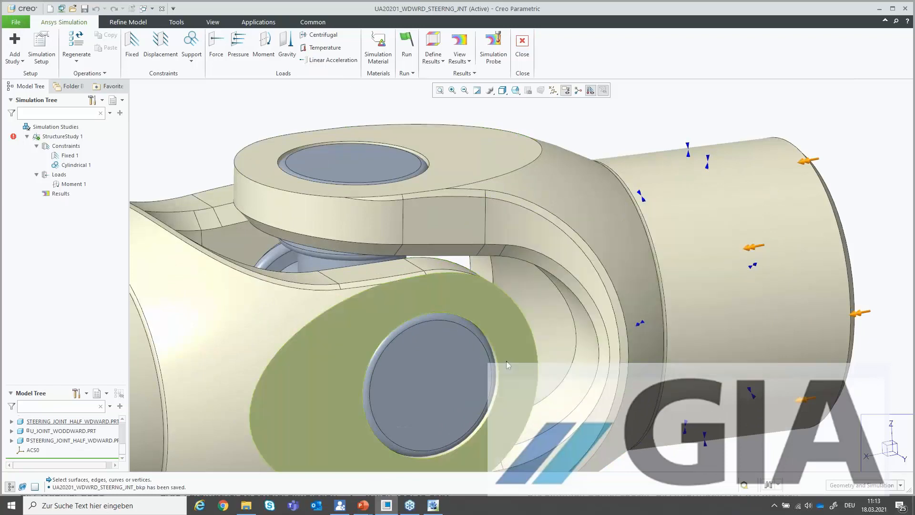
scroll(513, 402, "down", 2)
scroll(526, 424, "down", 4)
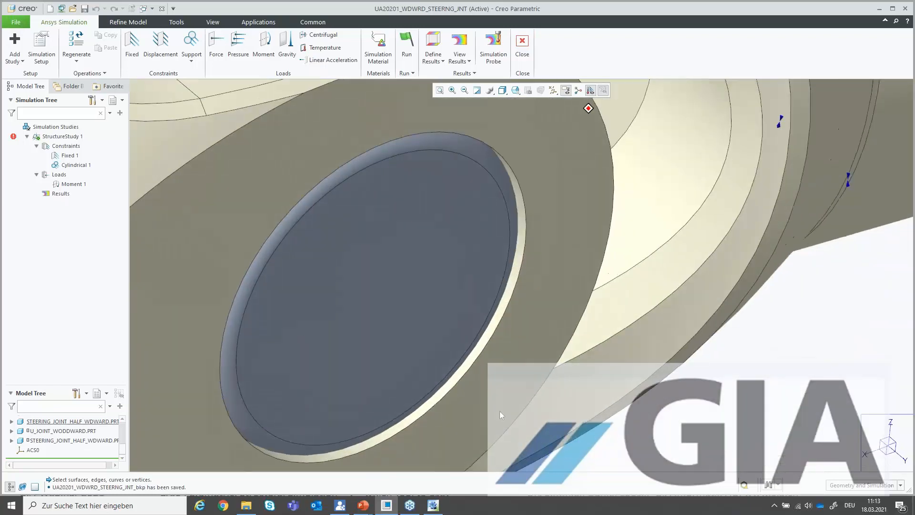
left_click(436, 378)
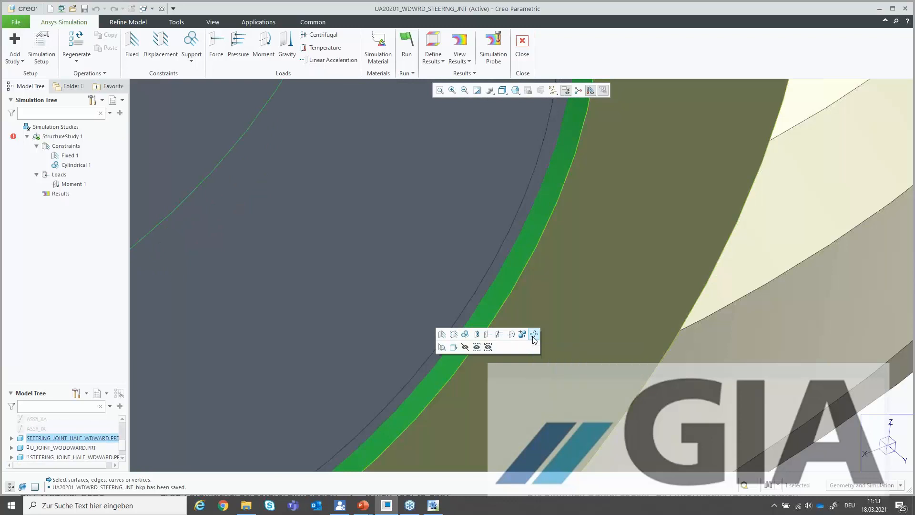
left_click(533, 334)
scroll(644, 236, "up", 5)
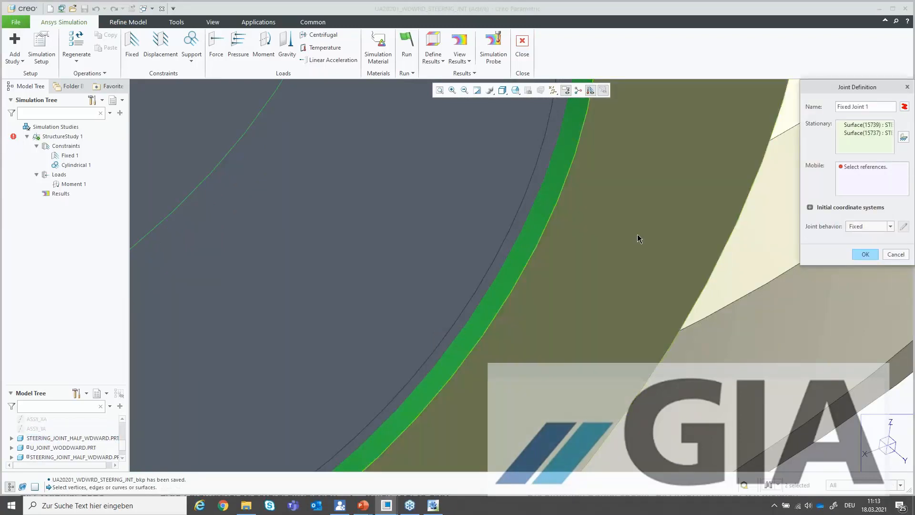
right_click(520, 281)
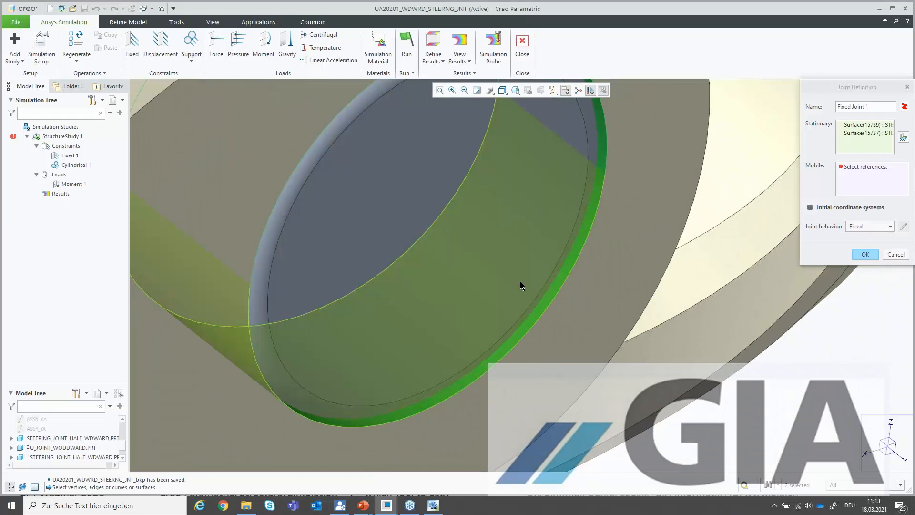
right_click(520, 281)
left_click(520, 282)
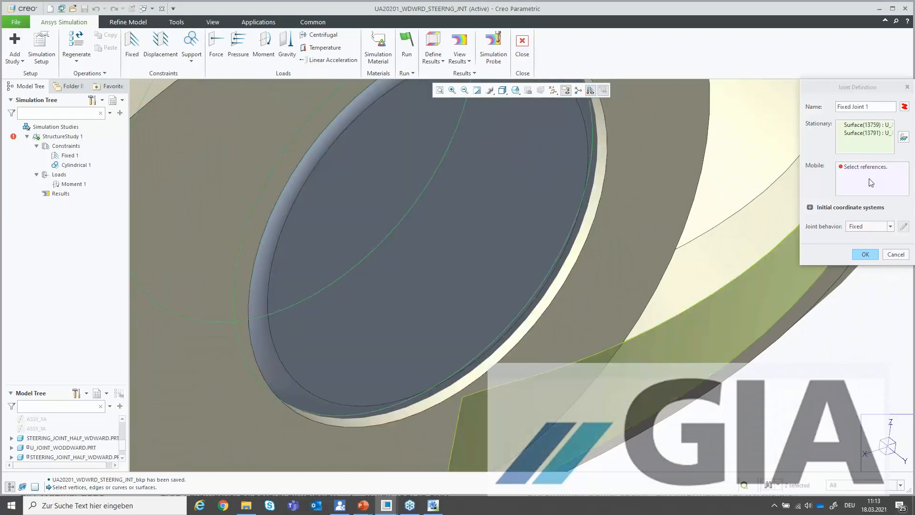
left_click(865, 132)
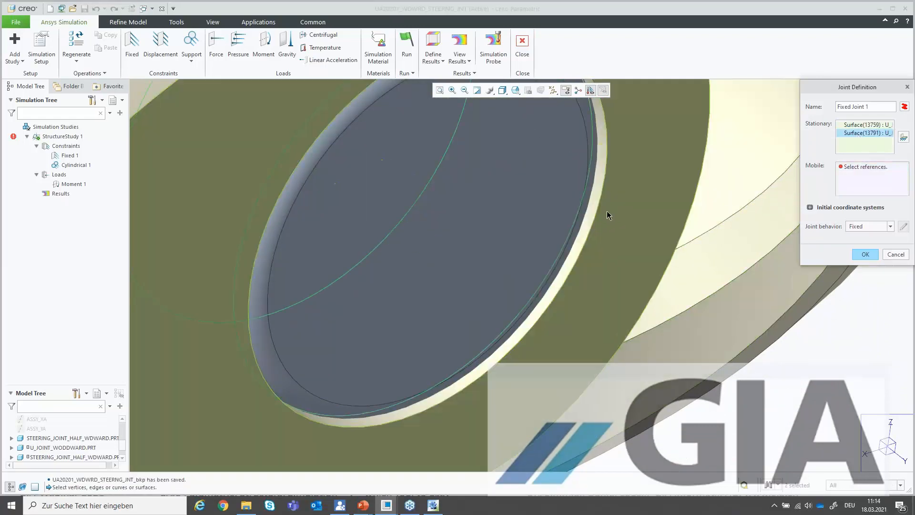
left_click(586, 219)
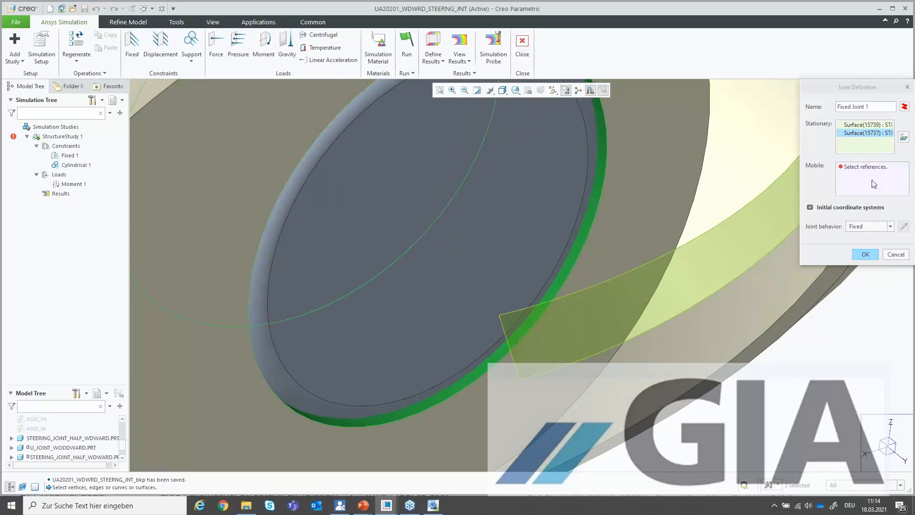
Use the matching U-joint pin surfaces as the mobile reference and create the joint with Hinge behavior
left_click(862, 172)
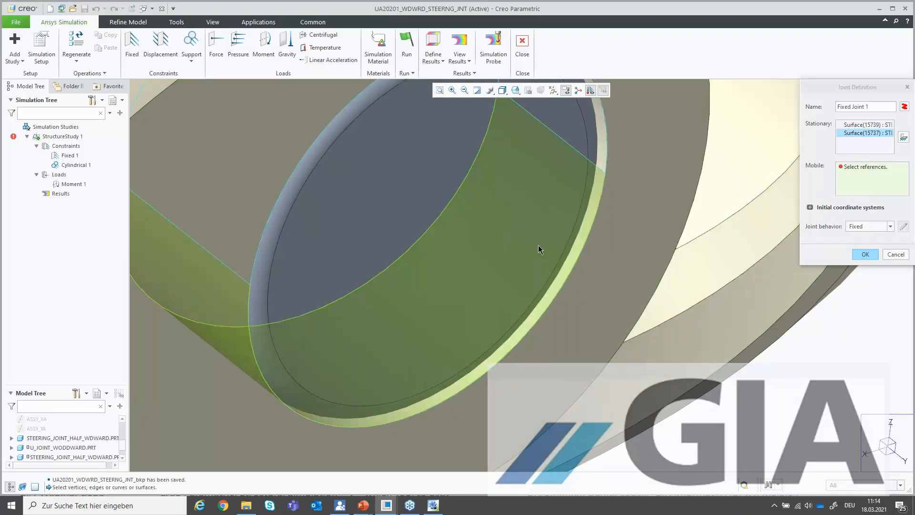
left_click(566, 247)
left_click(870, 227)
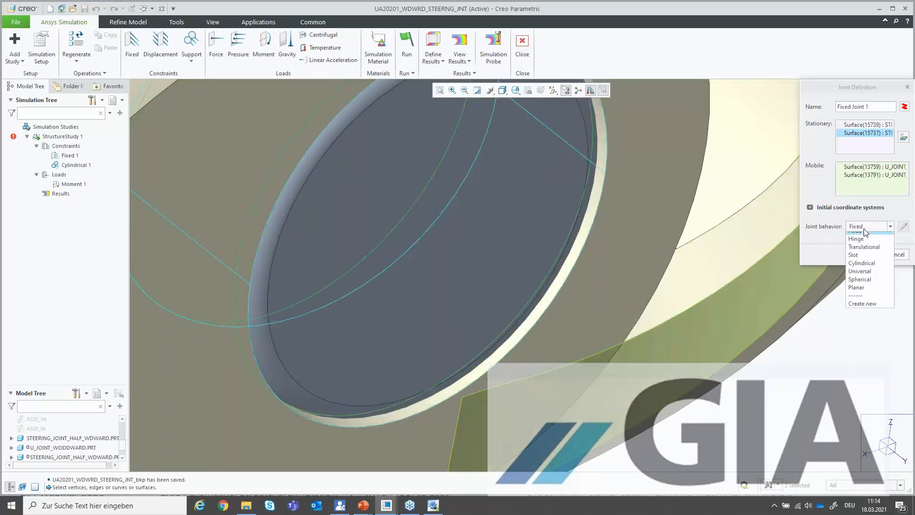
left_click(858, 245)
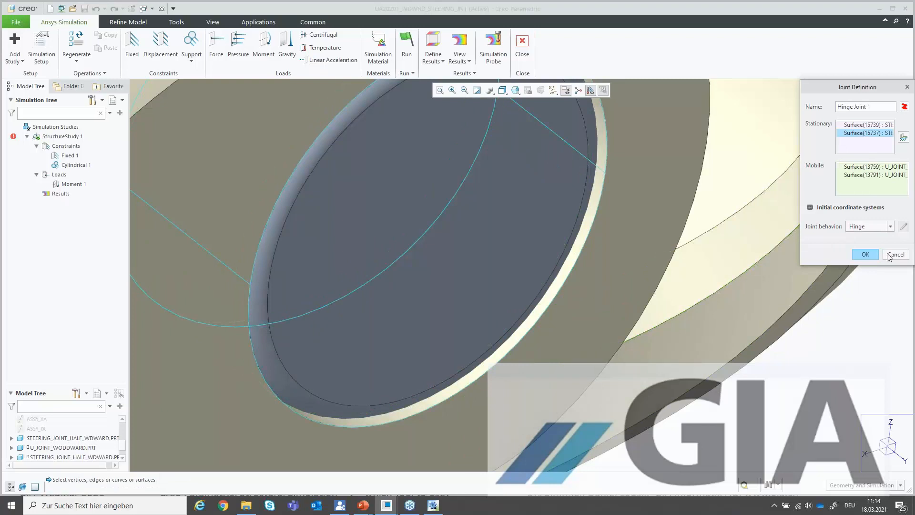
left_click(864, 254)
Create a second Hinge joint with the cylindrically constrained half's pin bore surfaces as stationary and the matching U-joint pin surfaces as mobile
scroll(779, 285, "up", 4)
middle_click_drag(779, 286, 735, 346)
scroll(735, 345, "down", 5)
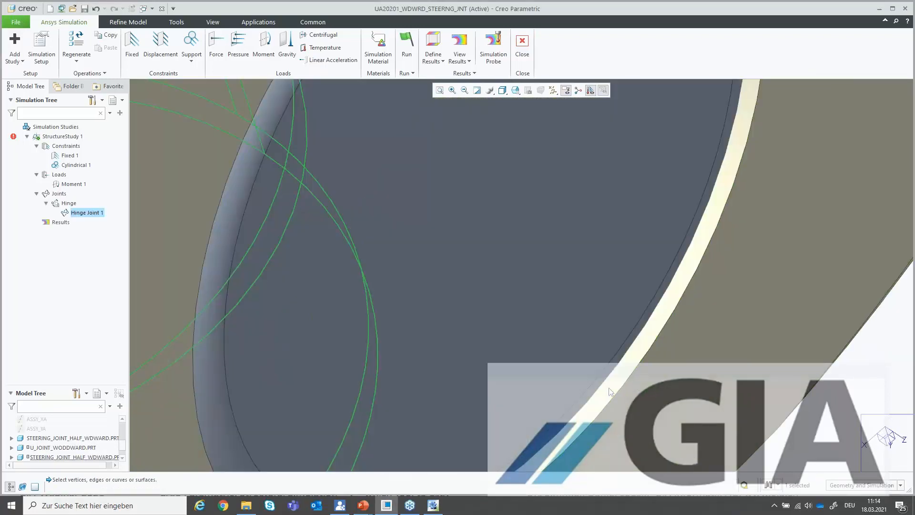
left_click(719, 331)
left_click(698, 346)
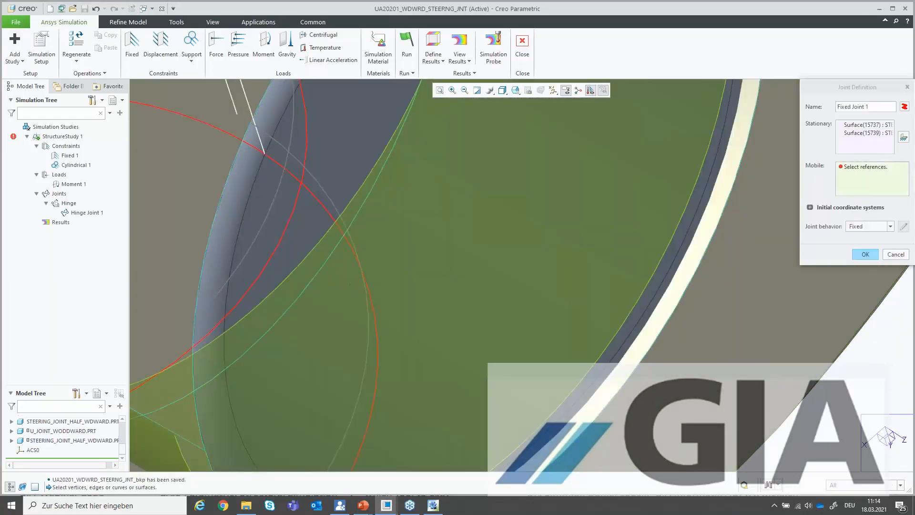
left_click(351, 284)
left_click(859, 227)
left_click(856, 245)
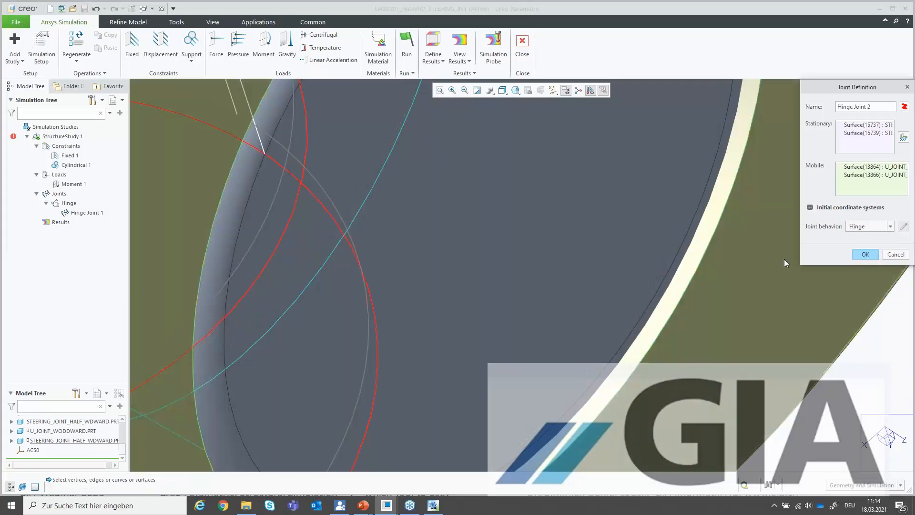
scroll(784, 259, "down", 8)
middle_click_drag(780, 274, 795, 270)
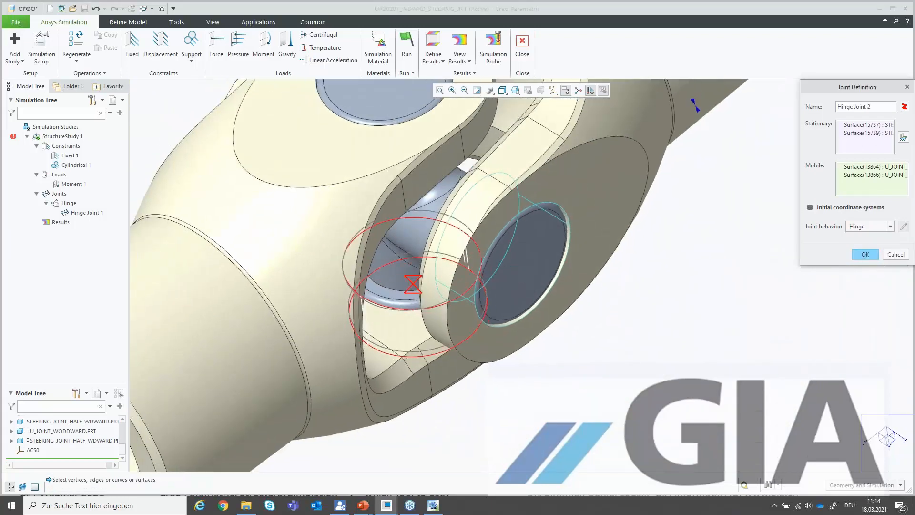
left_click(865, 257)
Create a third Hinge joint with the fixed half's opposite pin bore surfaces as stationary and the matching U-joint pin surfaces as mobile
middle_click_drag(864, 259, 733, 358)
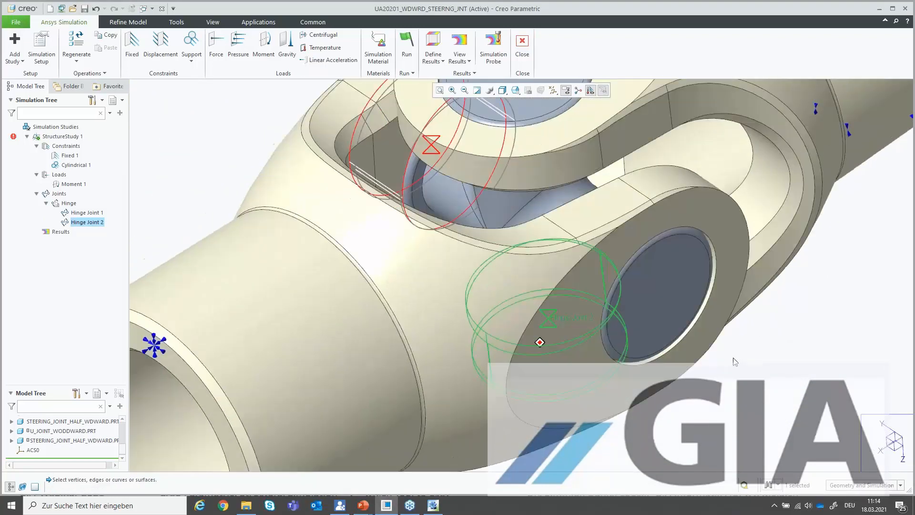
scroll(733, 357, "down", 8)
left_click(624, 292)
middle_click_drag(625, 292, 668, 280)
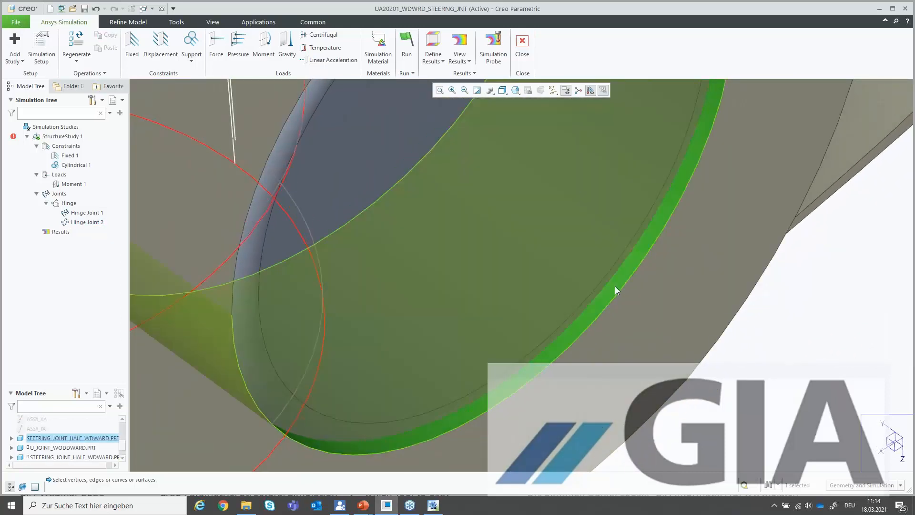
left_click(615, 287)
left_click(715, 242)
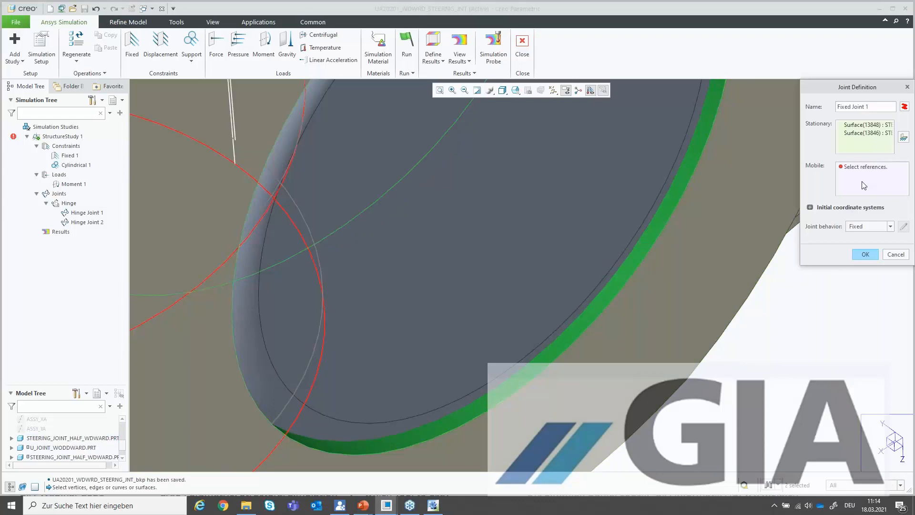
right_click(571, 248)
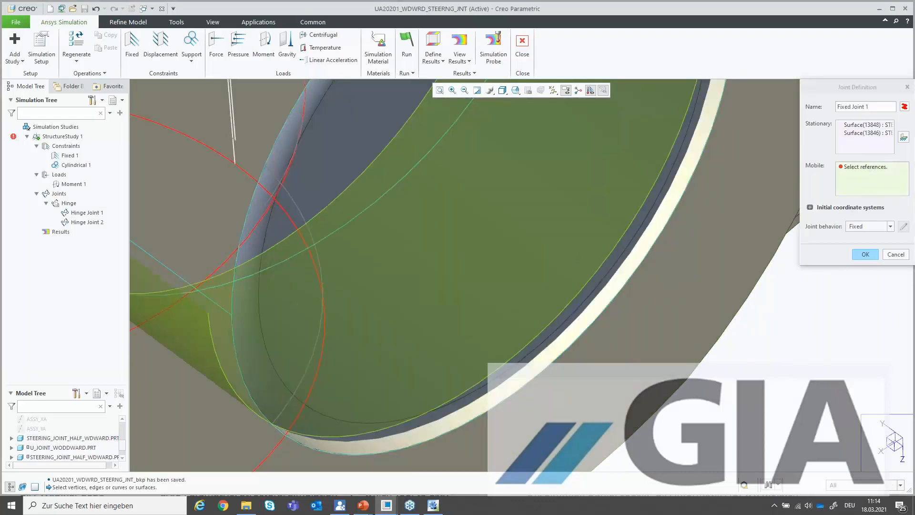
left_click(571, 249)
left_click(890, 227)
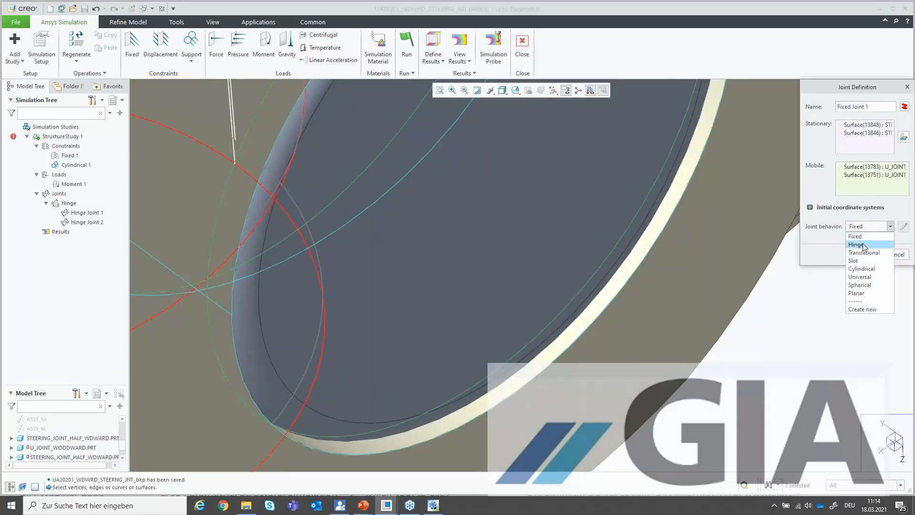
left_click(858, 239)
left_click(864, 253)
Create a fourth Hinge joint between the cylindrically constrained half's remaining pin bore surfaces and the matching U-joint pin surfaces
scroll(780, 321, "down", 10)
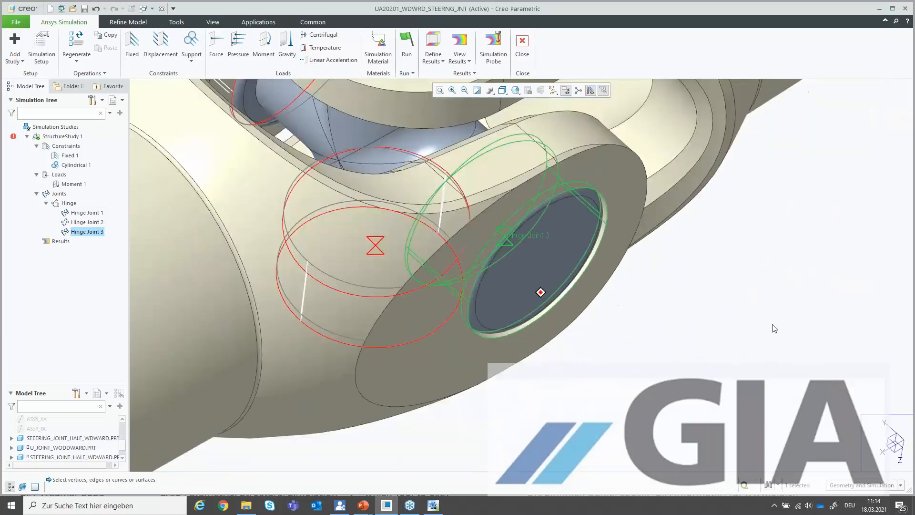
scroll(721, 337, "up", 12)
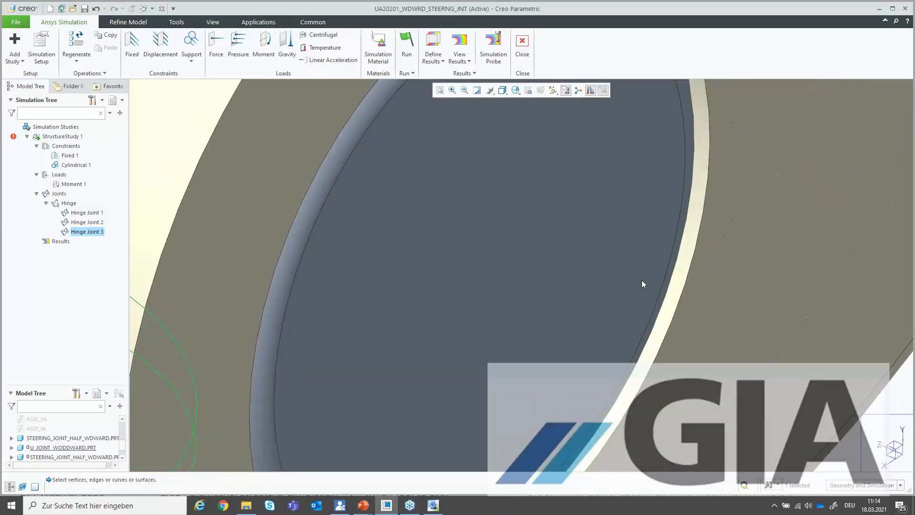
left_click(659, 328)
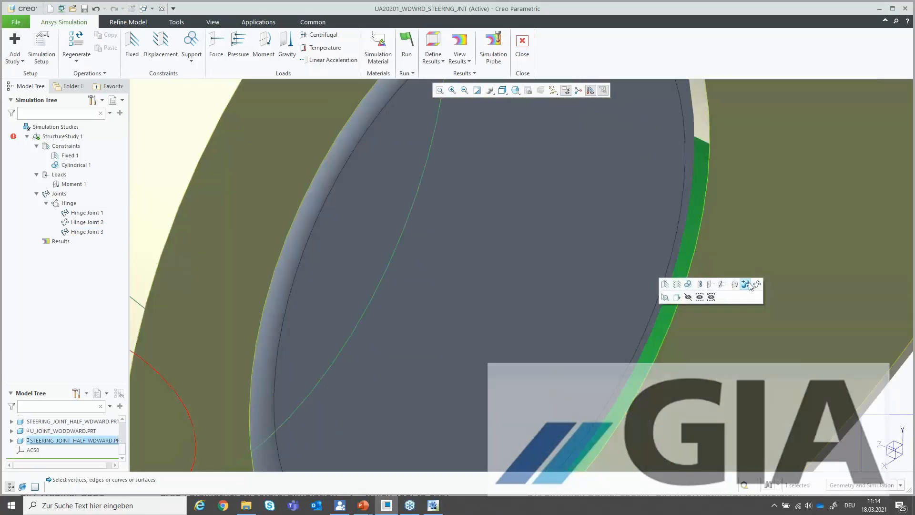
left_click(758, 284)
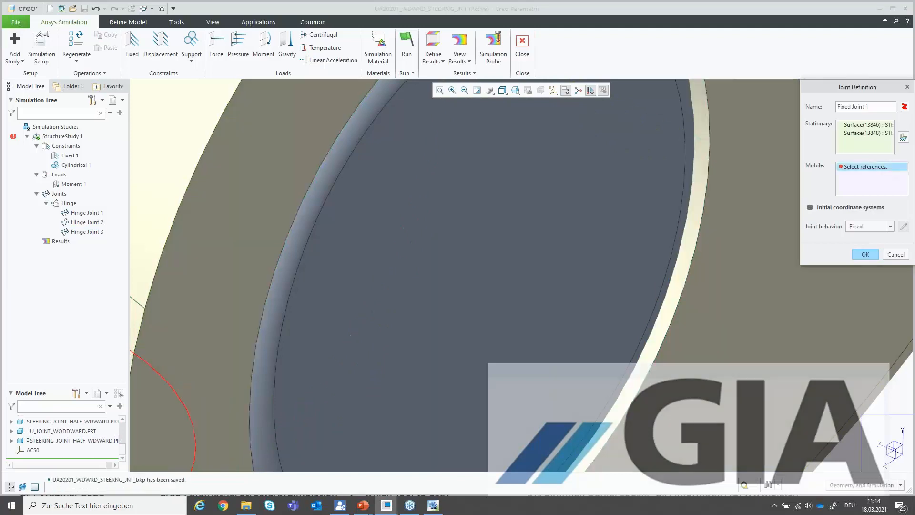
right_click(626, 308)
left_click(625, 308)
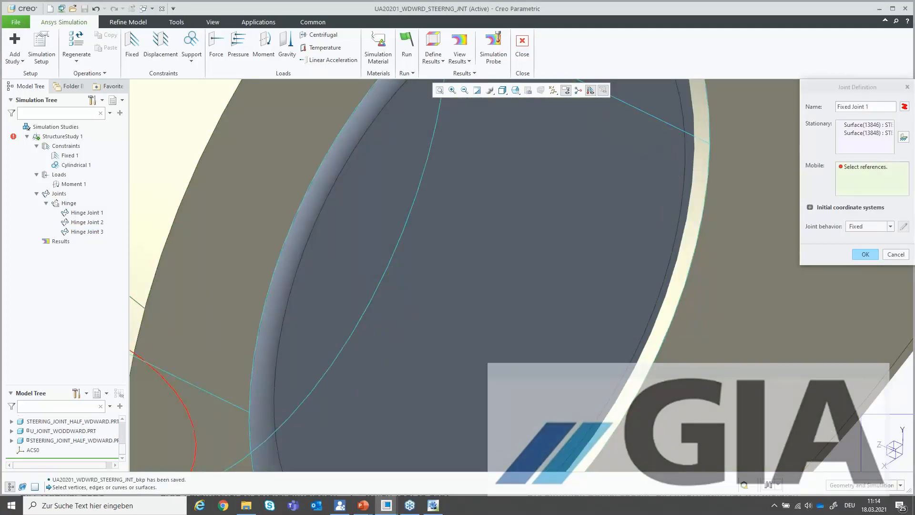
left_click(890, 227)
left_click(858, 241)
left_click(865, 255)
Run StructureStudy 1 and follow its Mesh, Solve and Results tasks in the Creo Process Manager until they finish
scroll(571, 358, "up", 10)
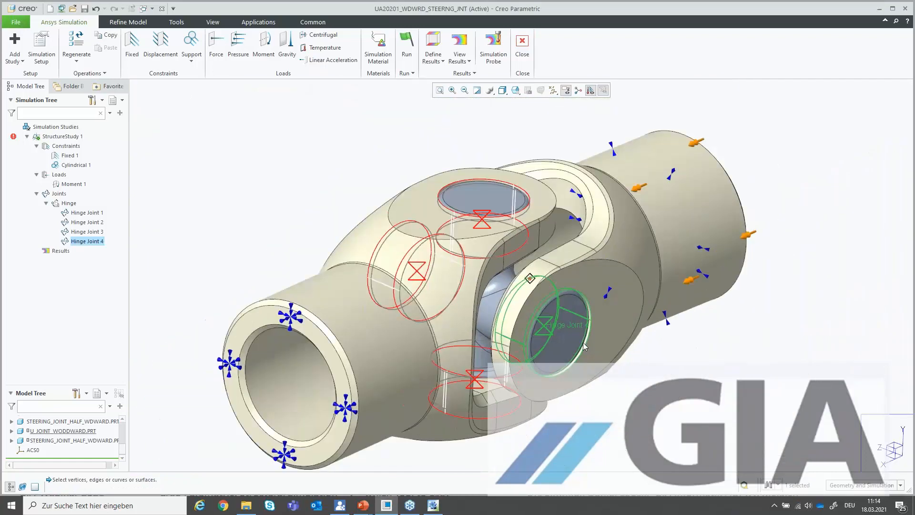
scroll(582, 342, "up", 2)
middle_click_drag(582, 342, 533, 199)
left_click(407, 44)
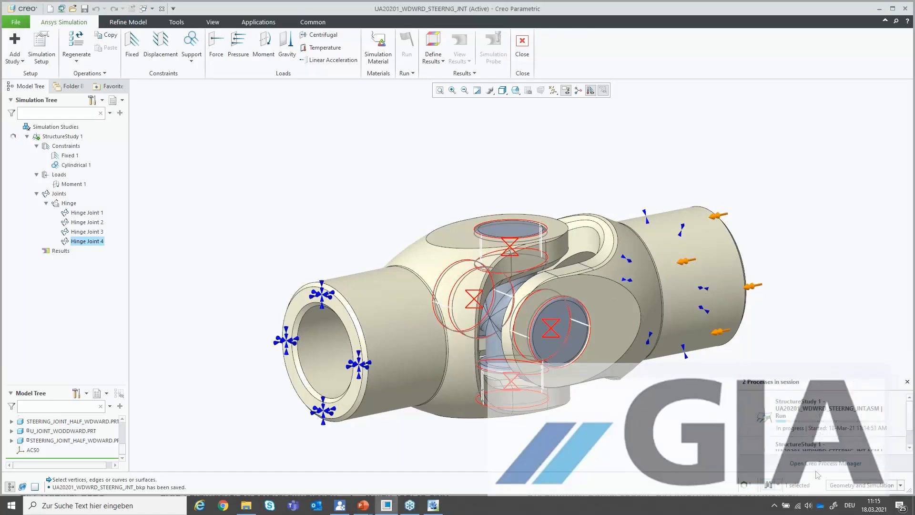
left_click(897, 415)
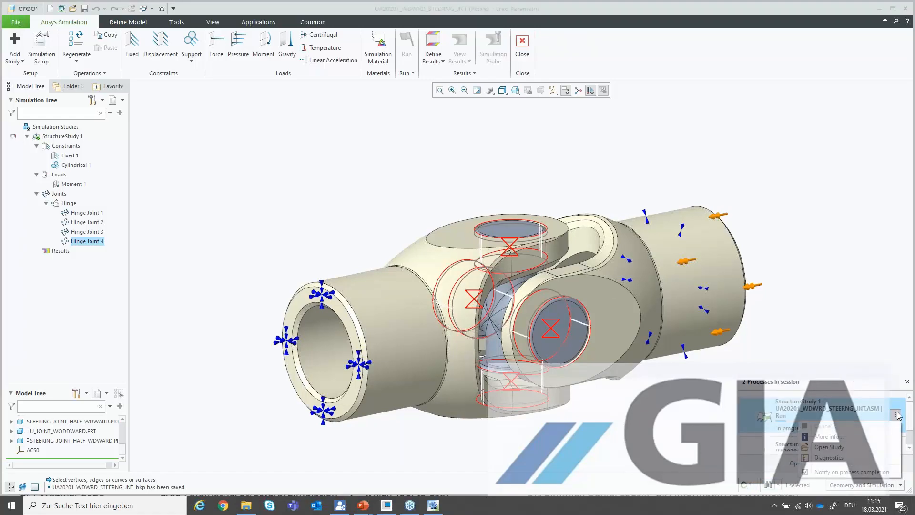
left_click(849, 438)
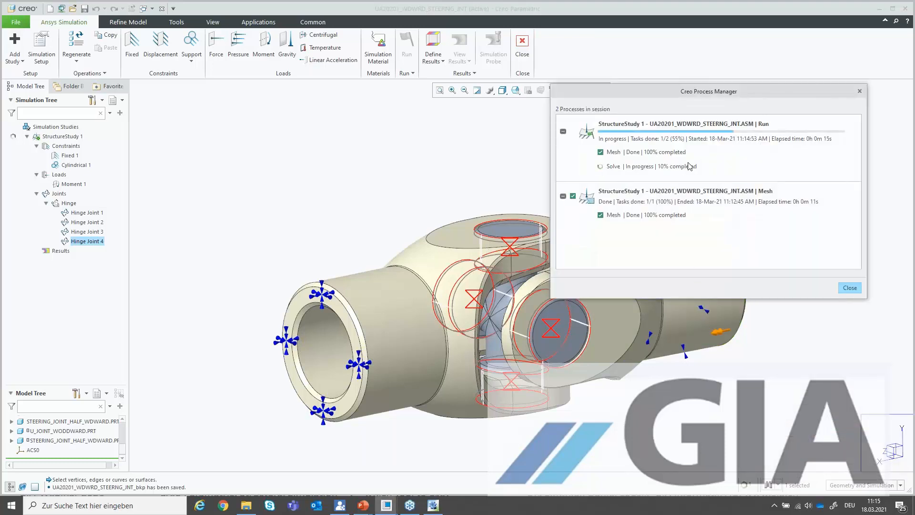
mouse_move(700, 172)
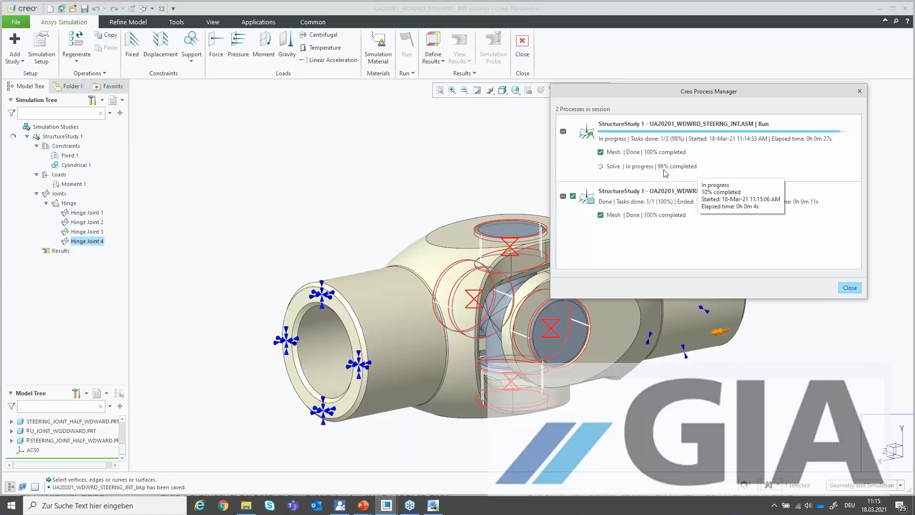
left_click_drag(652, 159, 713, 179)
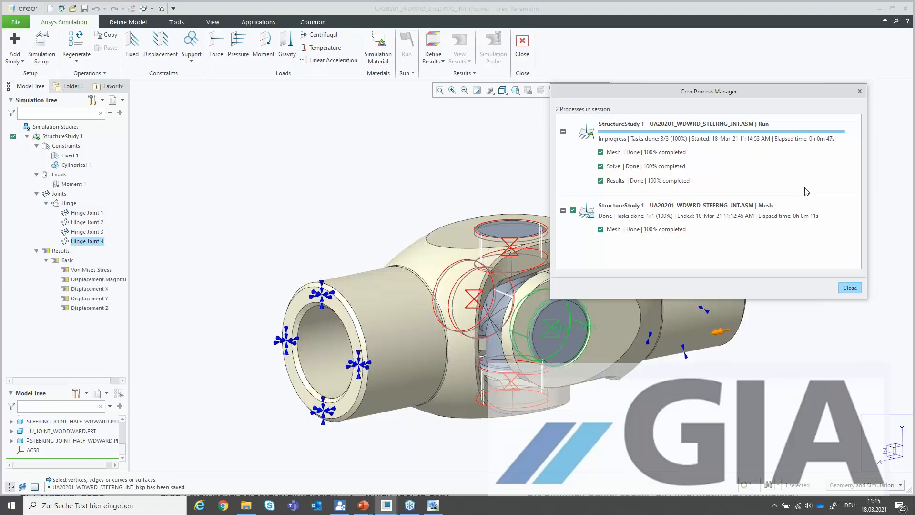
left_click(848, 288)
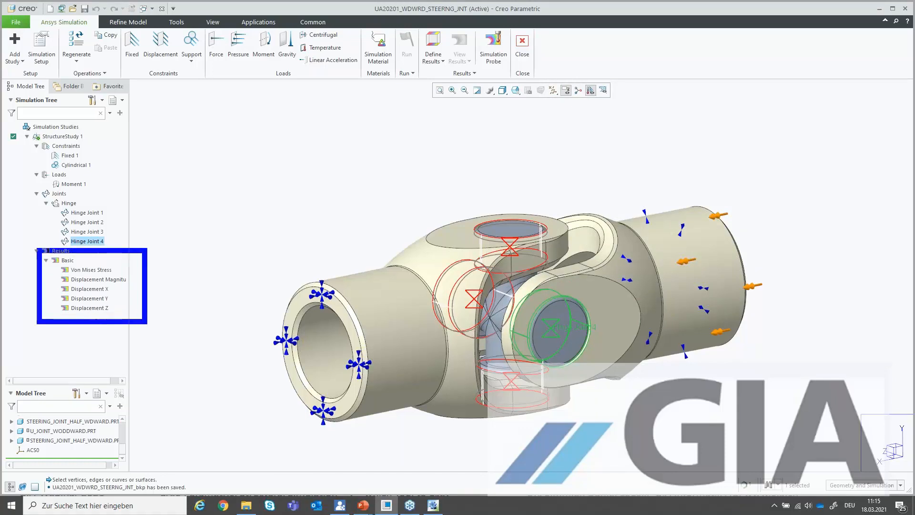
Display the basic Von Mises Stress result and inspect it on the steering joint assembly
left_click(100, 270)
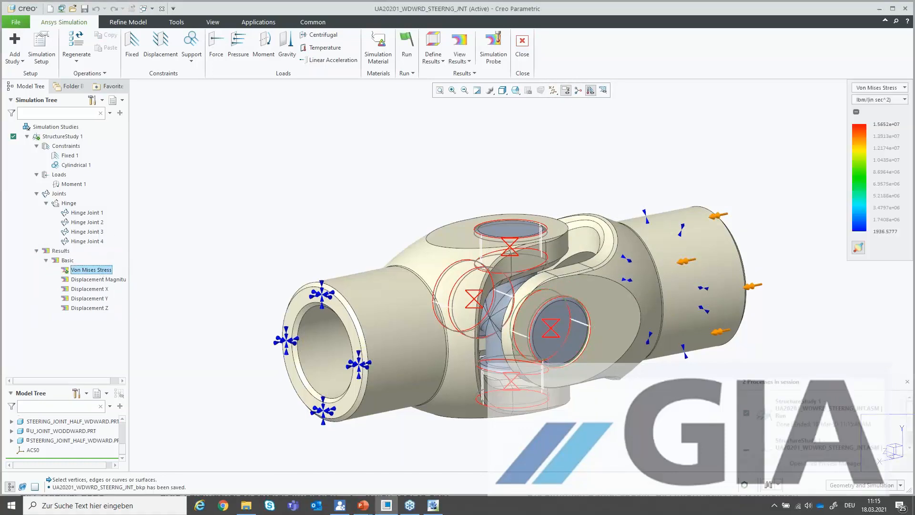
scroll(634, 180, "down", 3)
middle_click_drag(659, 176, 572, 162)
scroll(659, 177, "up", 4)
Define a Displacement Magnitude contour plot, restricting selection to components and picking the U-joint, and dismiss the process notification
left_click(434, 45)
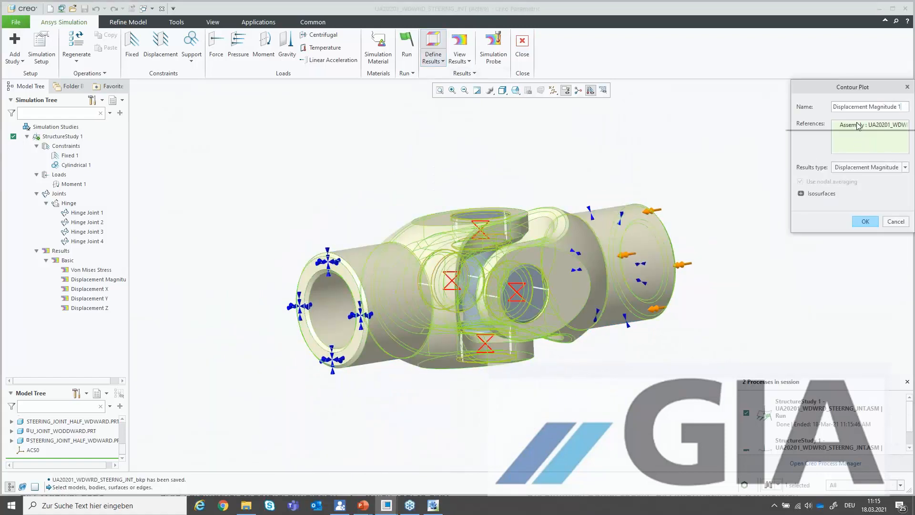
left_click(858, 485)
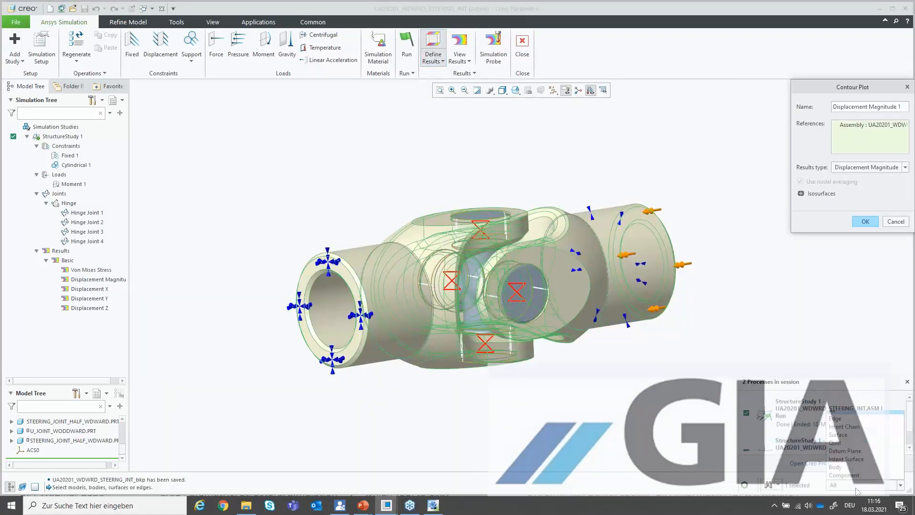
left_click(851, 475)
left_click(473, 283)
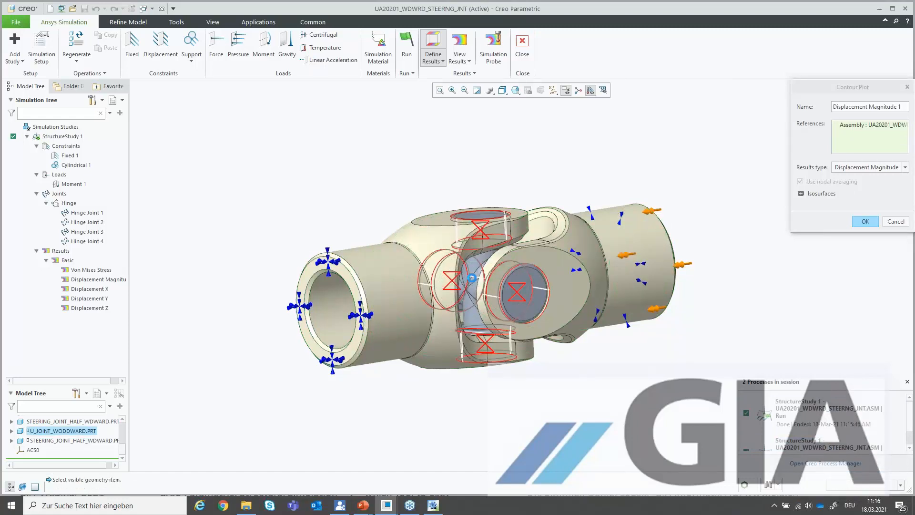
middle_click(474, 283)
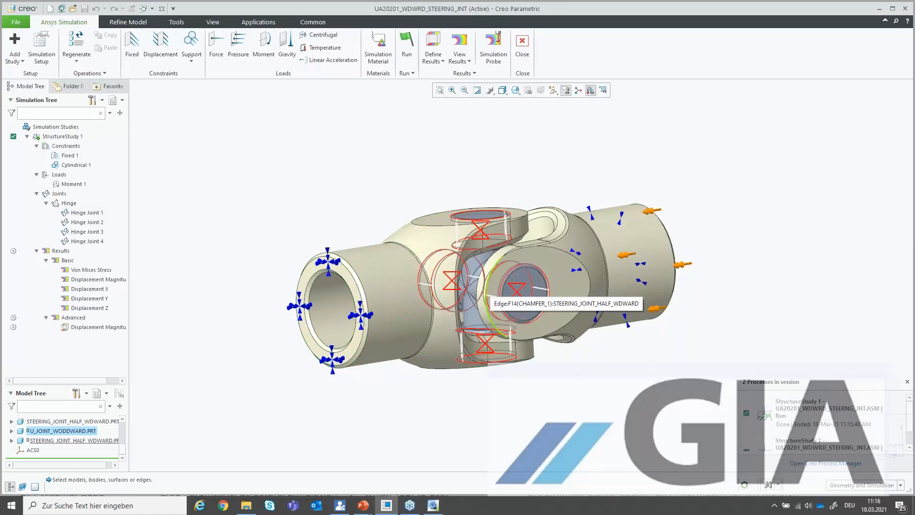
left_click(909, 382)
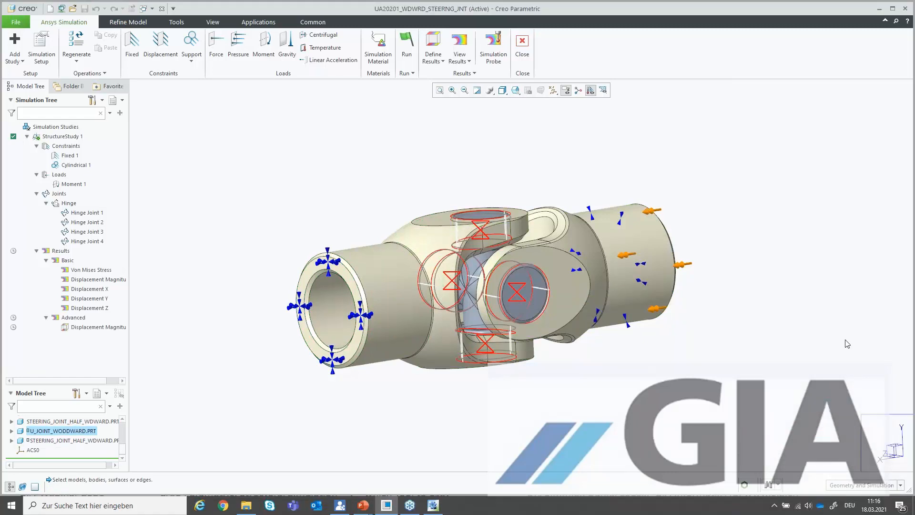
Define a second contour plot that references the U-joint part and uses the 1st Principal Stress results type
left_click(437, 40)
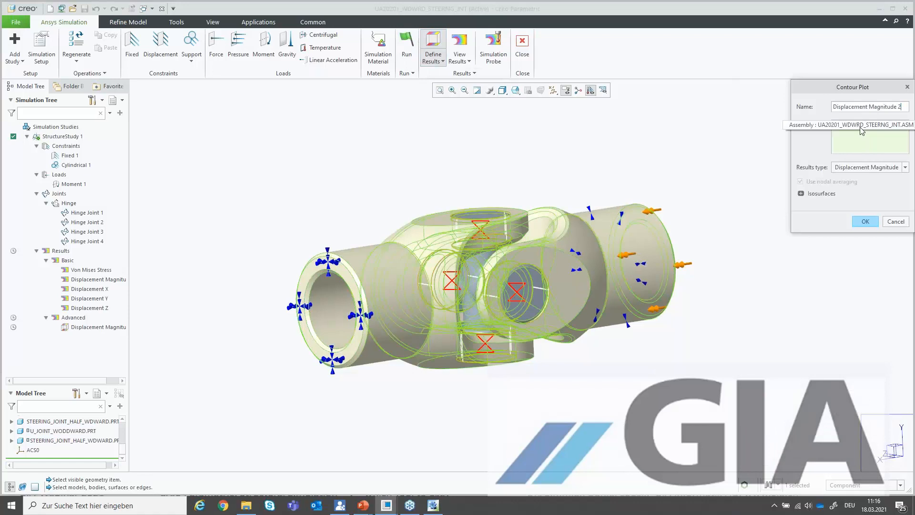
left_click(476, 261)
left_click(861, 167)
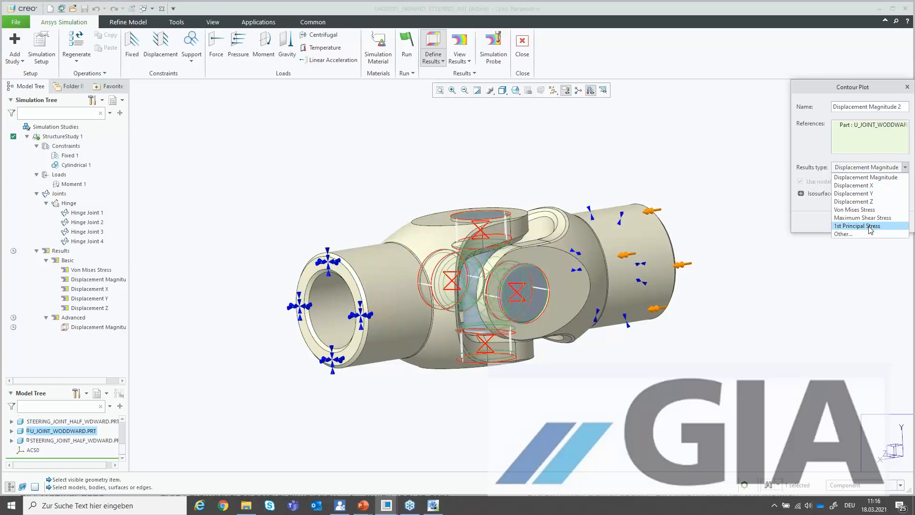
left_click(869, 226)
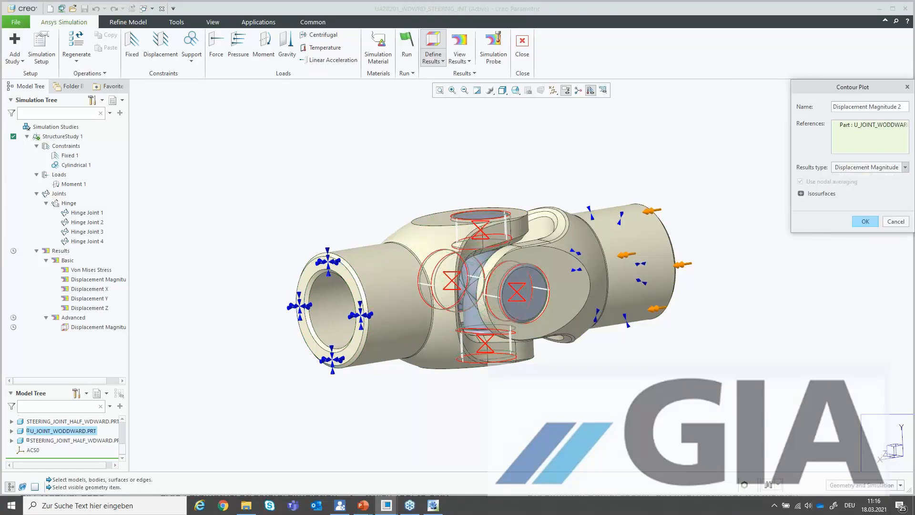
left_click(865, 222)
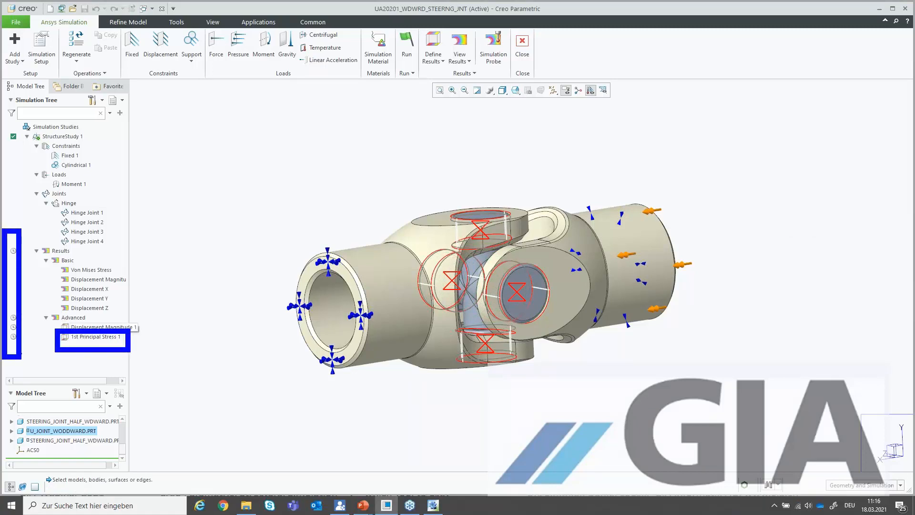
Update the study results and display the 1st Principal Stress plot of the U-joint
right_click(60, 250)
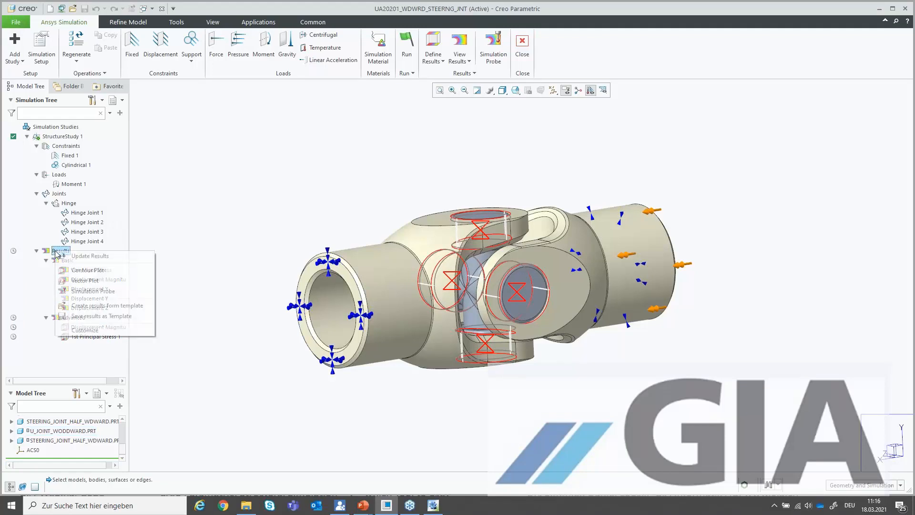
left_click(81, 256)
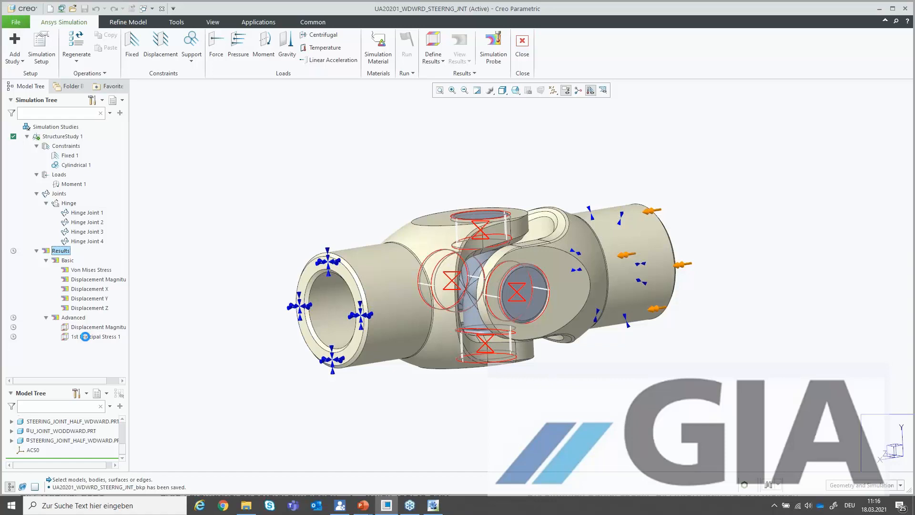
left_click(85, 337)
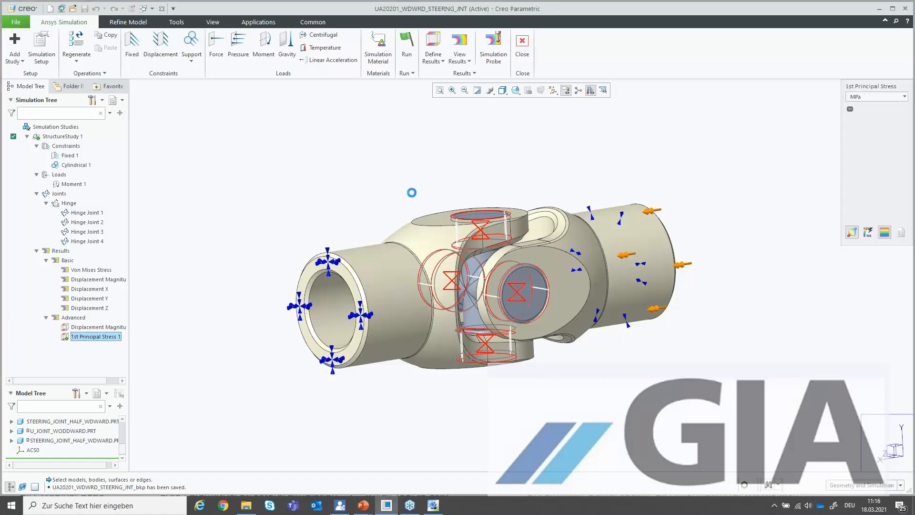
Show the finite element mesh on the U-joint stress plot and switch its contour colors to discrete bands
middle_click_drag(523, 276, 134, 458)
middle_click_drag(433, 128, 439, 128)
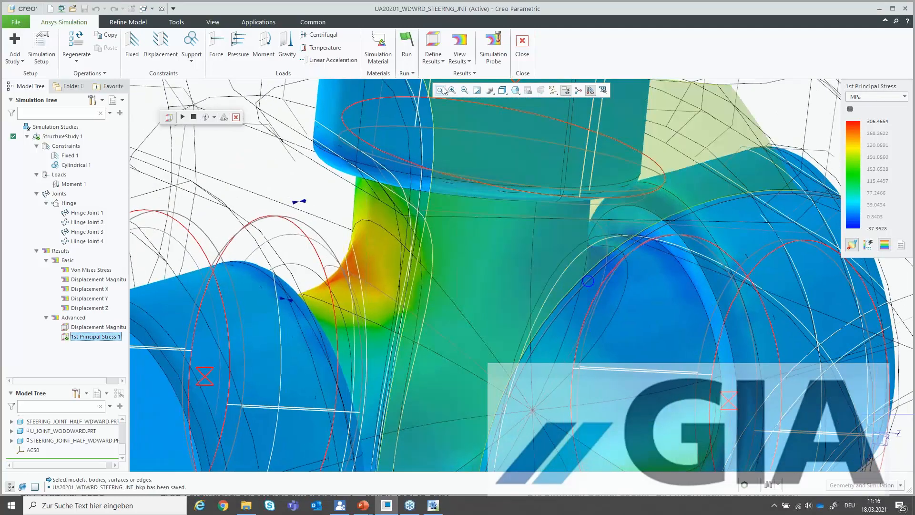
left_click(603, 90)
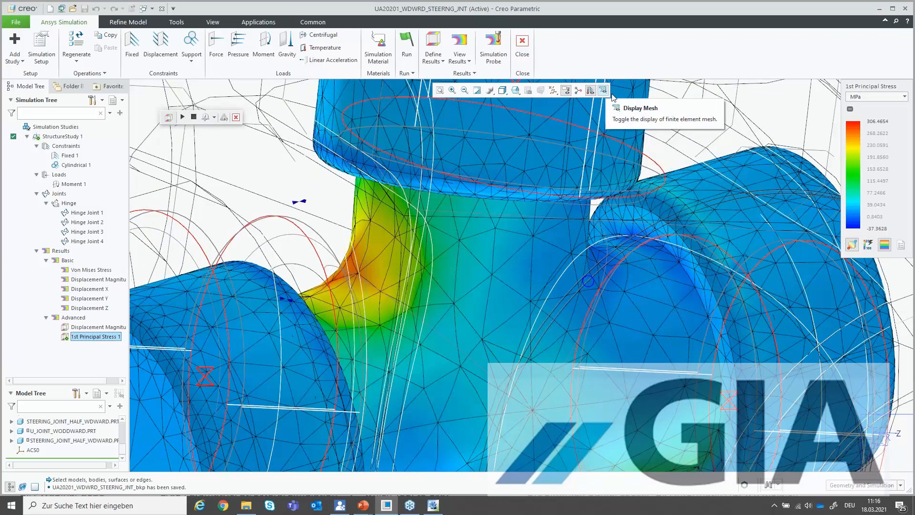
left_click(885, 246)
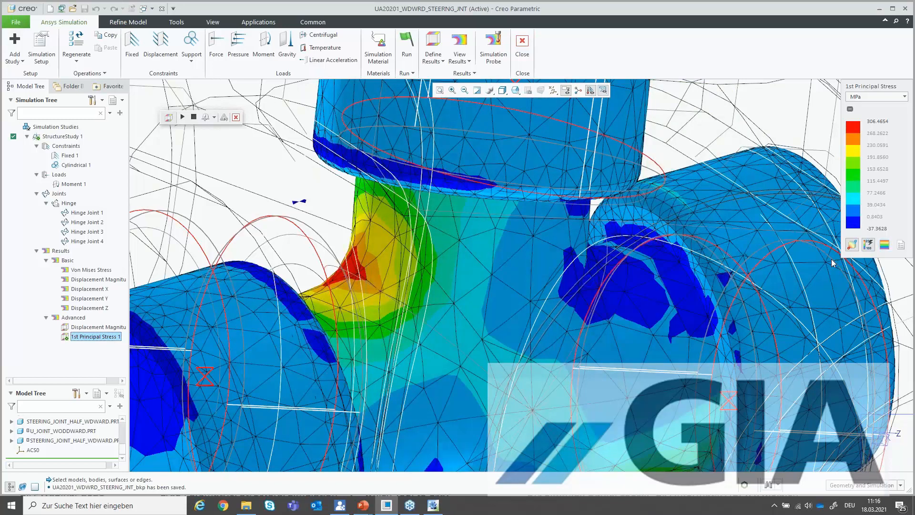
Set the lower limit of the 1st Principal Stress legend to 200 MPa to isolate the highly stressed fillet area
mouse_move(751, 278)
middle_mouse_down()
mouse_move(648, 280)
mouse_move(798, 219)
mouse_move(902, 223)
mouse_move(875, 231)
middle_mouse_up()
scroll(649, 280, "down", 5)
double_click(876, 229)
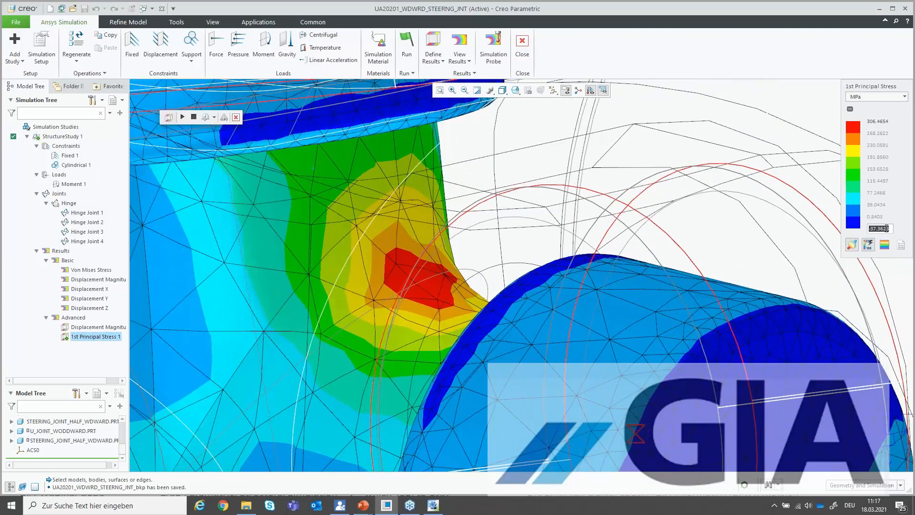
type("200")
key("Return")
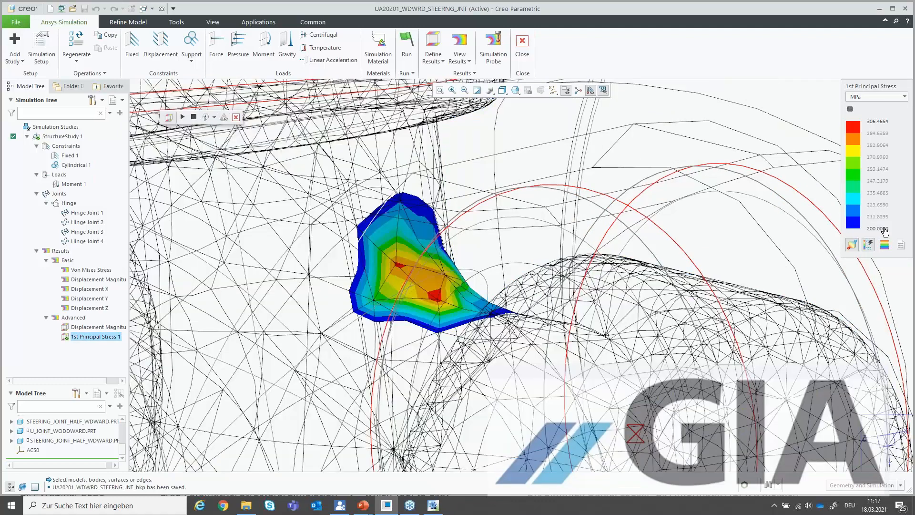
Duplicate StructureStudy 1, collapse the original study, and make StructureStudy 1_Copy the active study
mouse_move(551, 319)
middle_mouse_down()
mouse_move(318, 285)
mouse_move(882, 198)
mouse_move(909, 130)
mouse_move(905, 138)
middle_mouse_up()
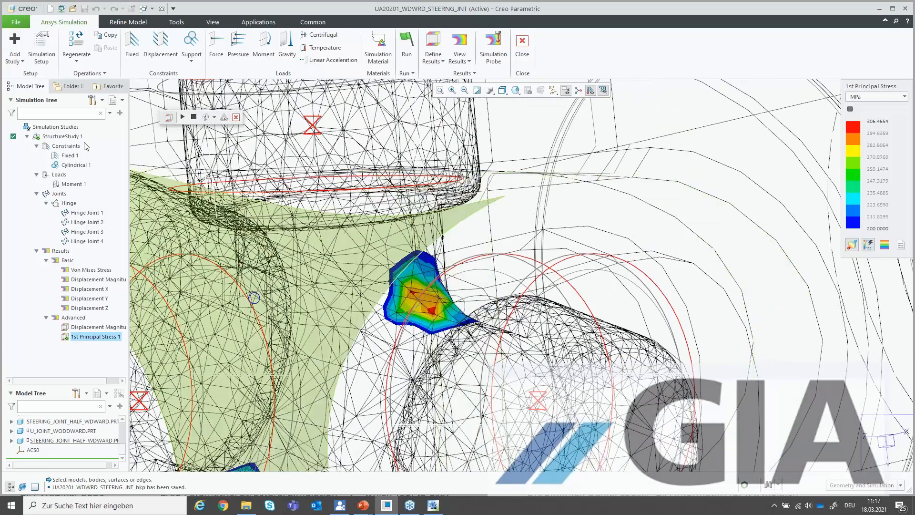
left_click(54, 137)
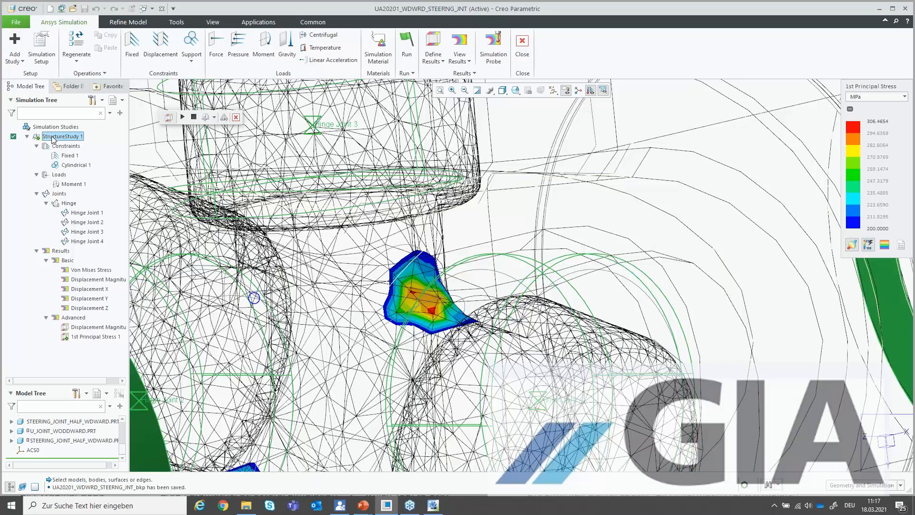
right_click(55, 139)
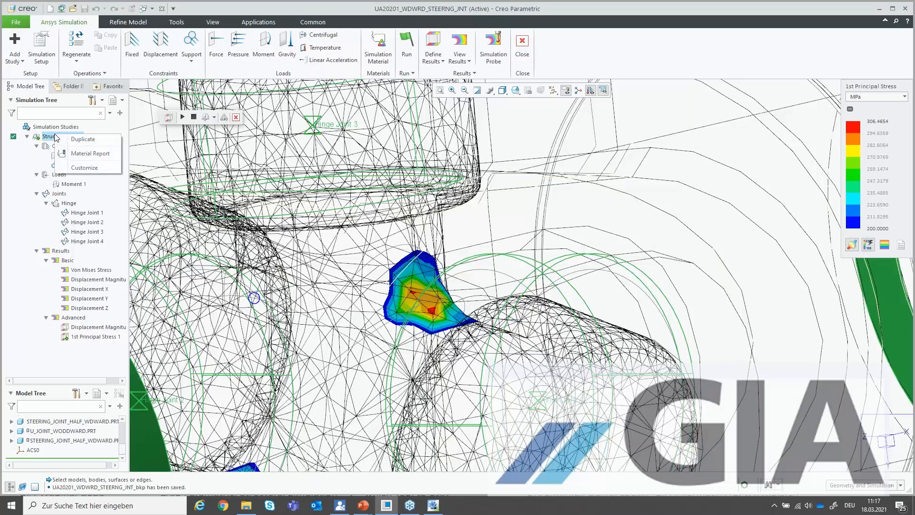
left_click(81, 145)
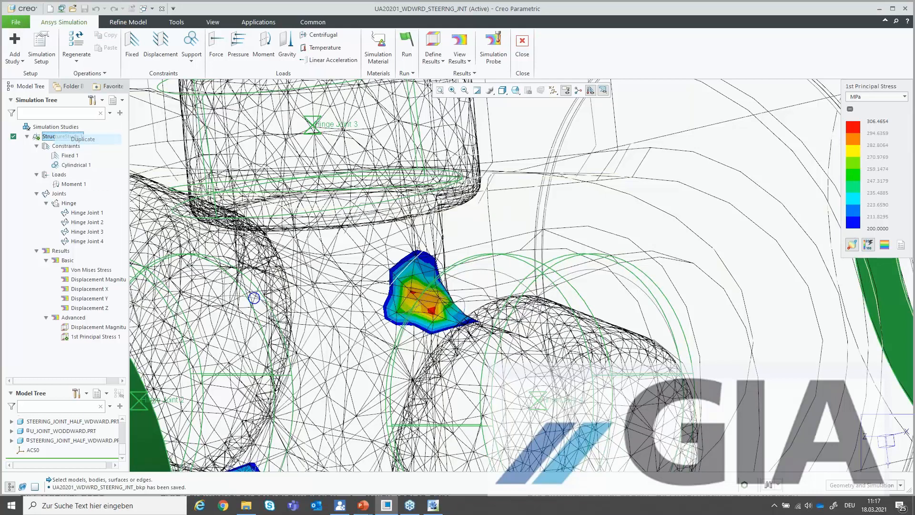
left_click(26, 137)
left_click(53, 147)
right_click(54, 145)
left_click(60, 128)
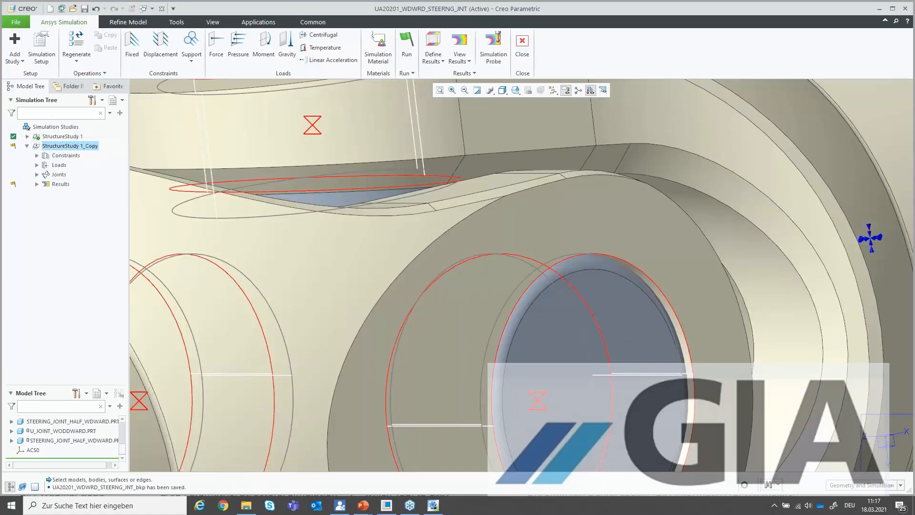
Add a local mesh refinement to the copied study that references both steering joint half parts
scroll(524, 401, "down", 5)
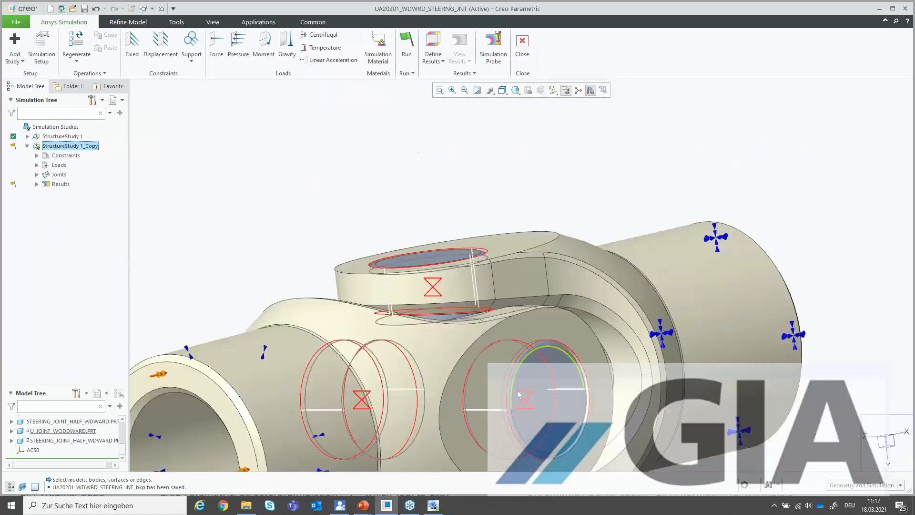
scroll(547, 378, "up", 5)
middle_click_drag(549, 377, 515, 382)
left_click(131, 25)
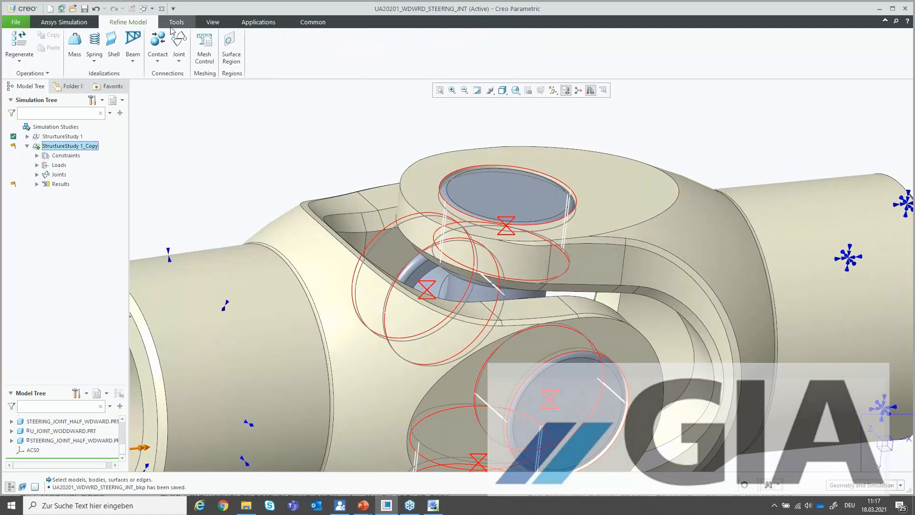
left_click(204, 46)
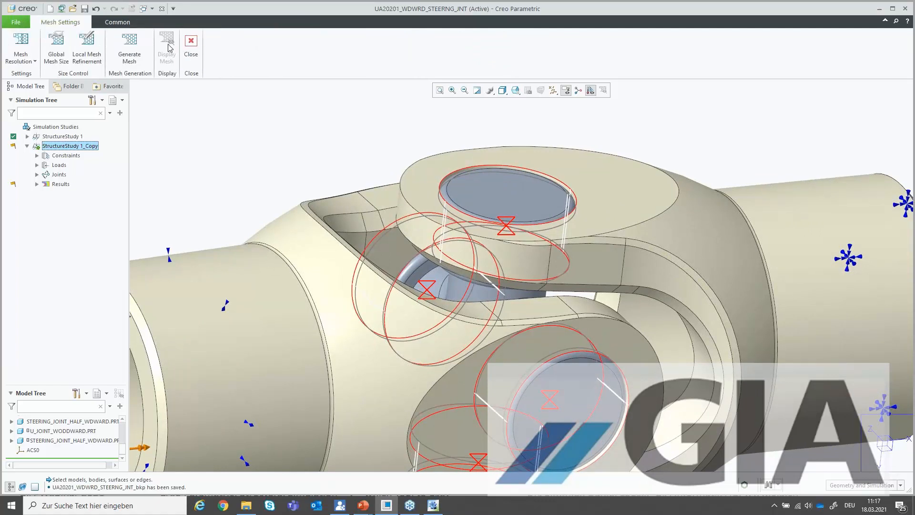
left_click(92, 42)
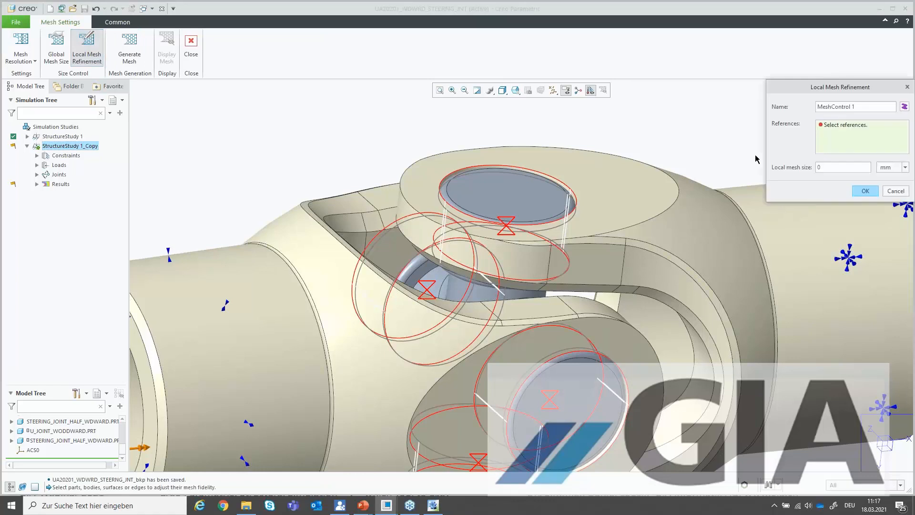
middle_click_drag(686, 282, 708, 259)
scroll(723, 253, "up", 2)
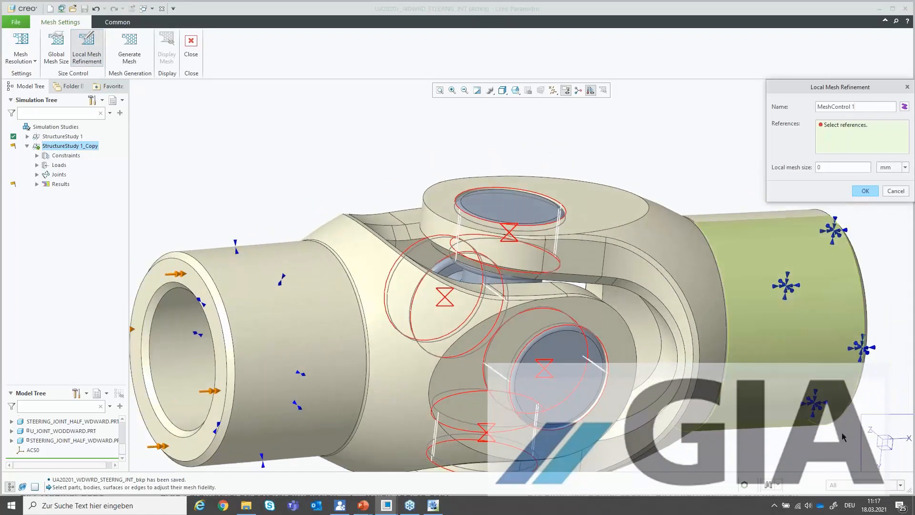
left_click(848, 486)
left_click(848, 477)
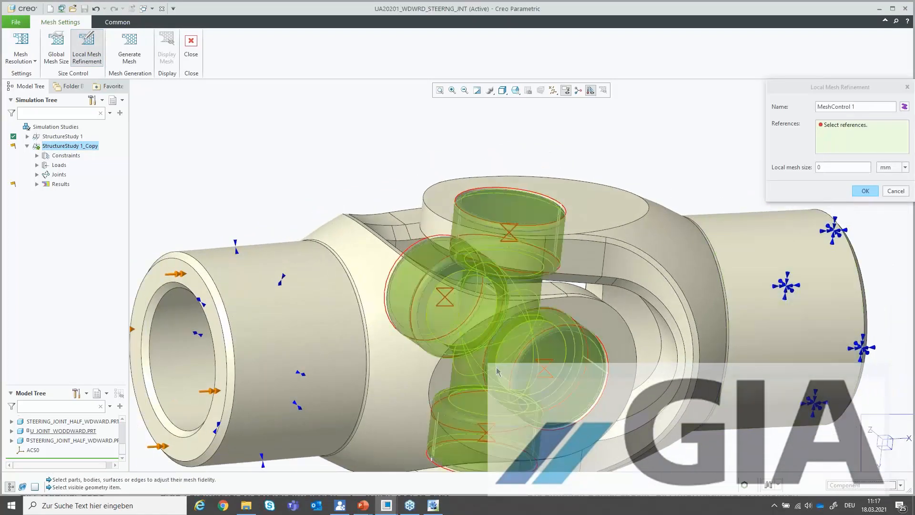
left_click(333, 305)
left_click(770, 324, "ctrl")
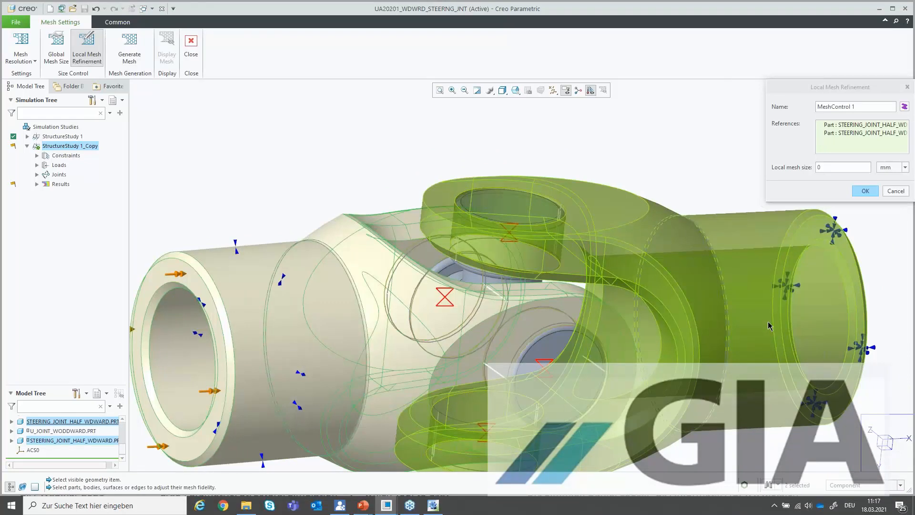
middle_click(769, 322)
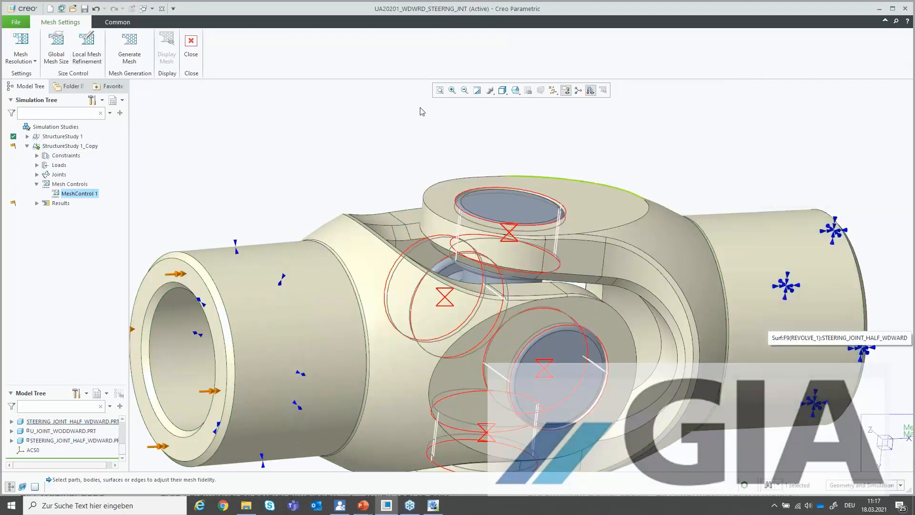
Try to generate the mesh of the copied study, and set the local mesh size for the two joint halves in MeshControl 1
left_click(135, 39)
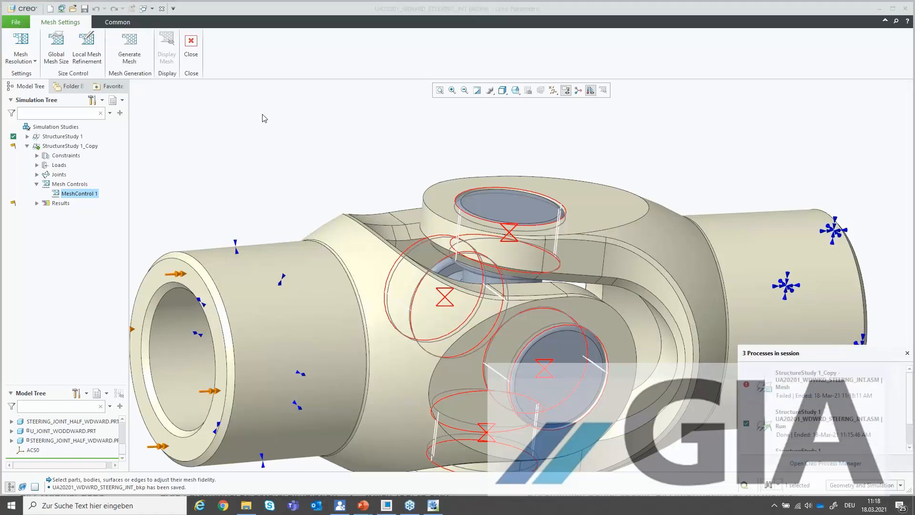
left_click(705, 159)
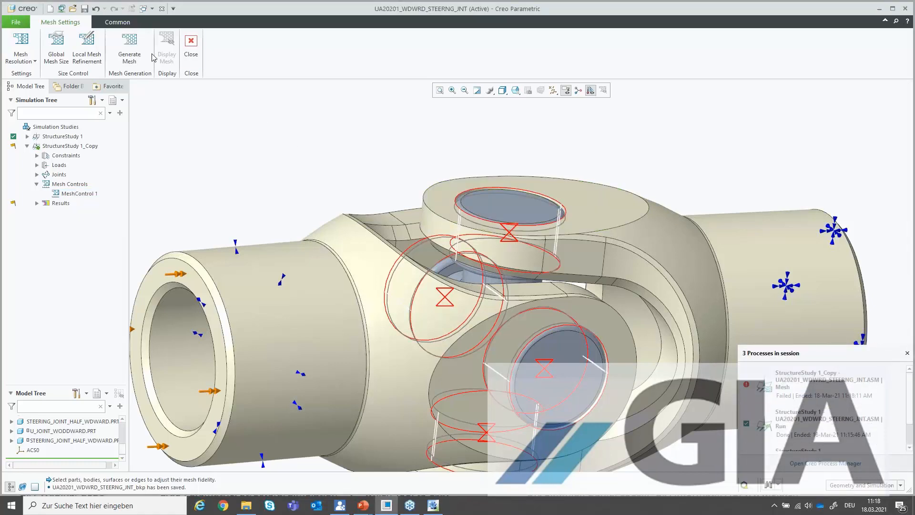
left_click(77, 194)
left_click(90, 153)
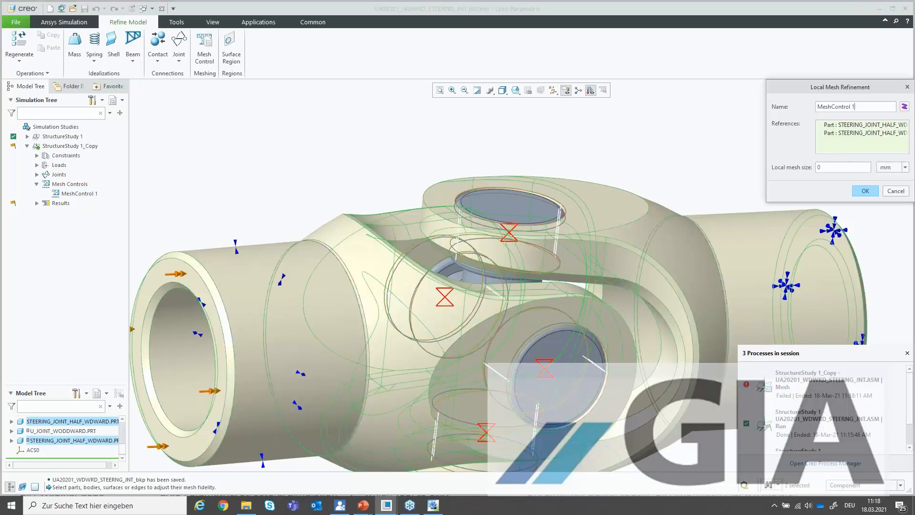
left_click(826, 167)
left_click(867, 191)
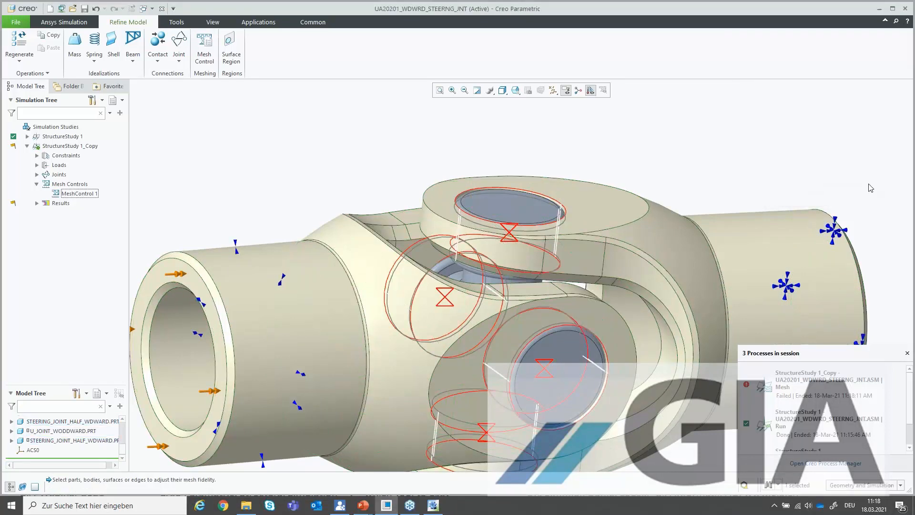
Add a local mesh refinement on the U_JOINT_WODDWARD part with a local mesh size of 1.5 mm
left_click(204, 58)
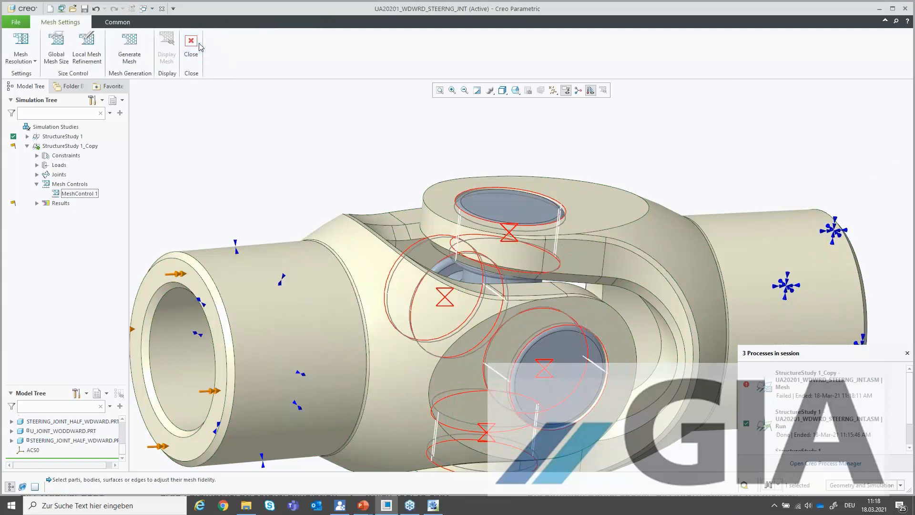
left_click(87, 48)
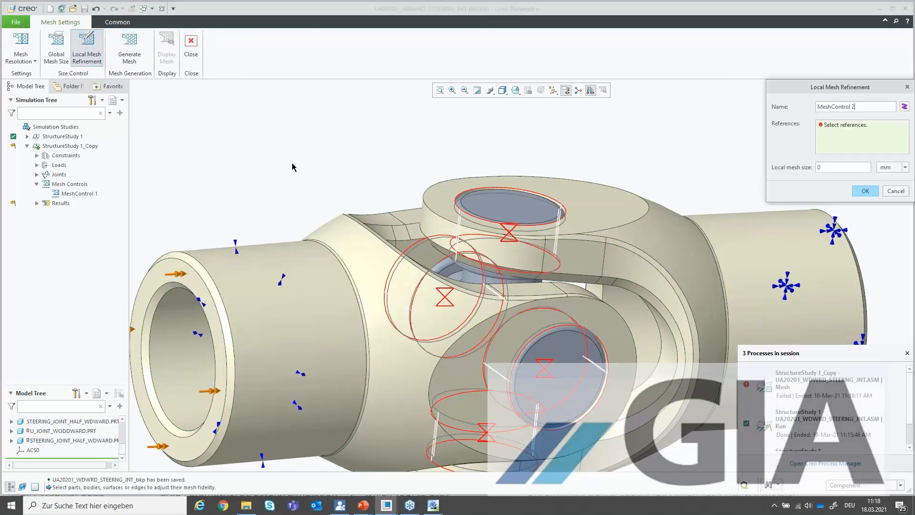
left_click(469, 281)
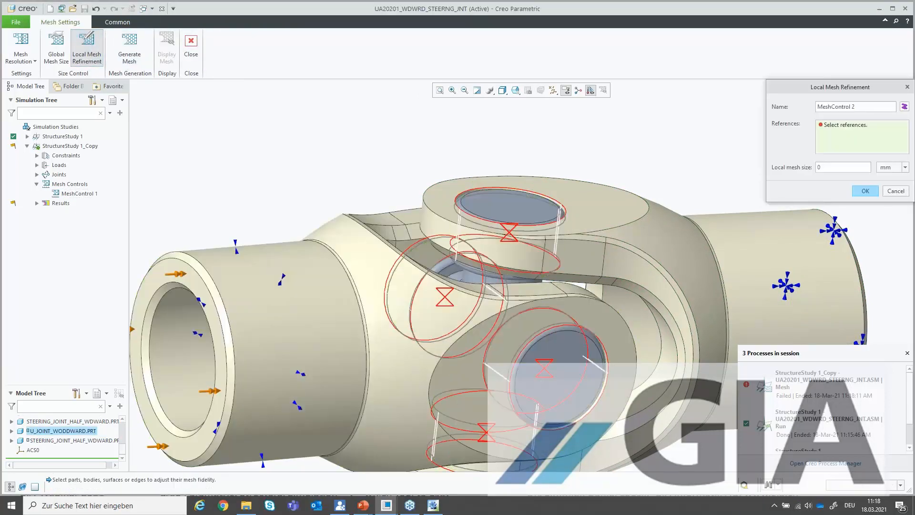
left_click(832, 168)
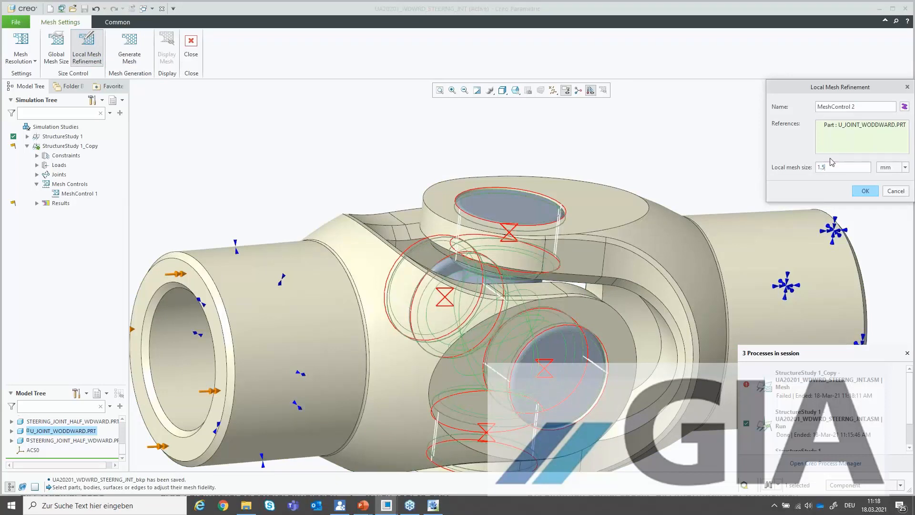
left_click(865, 192)
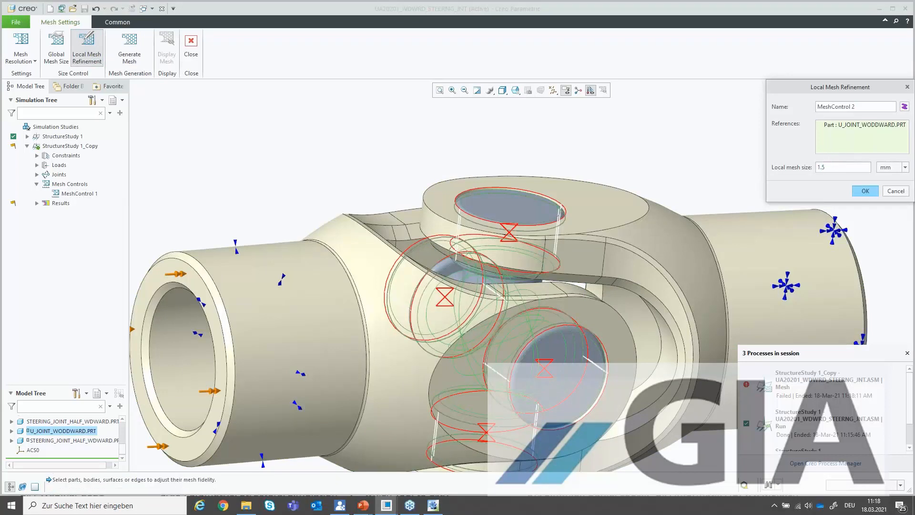
Add a surface-based local mesh refinement referencing three U-joint surfaces around the fillet junction and one steering joint half surface
left_click(87, 44)
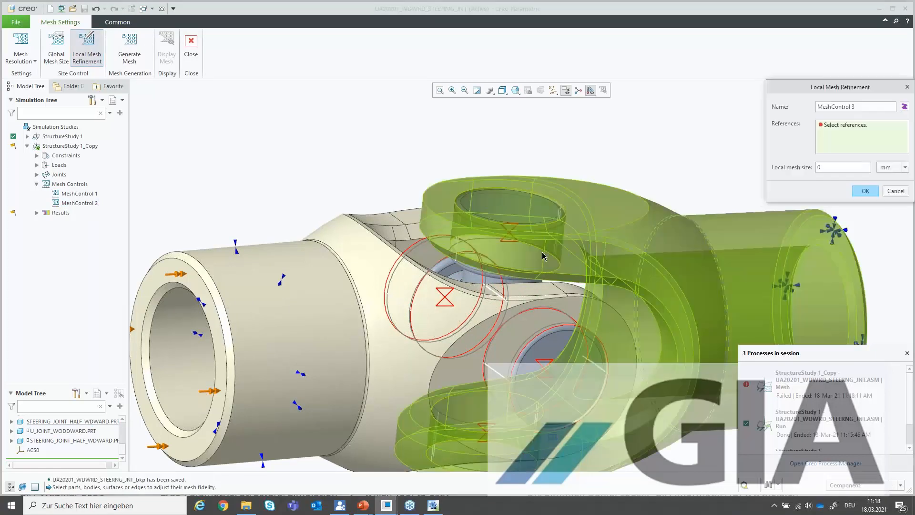
scroll(484, 288, "up", 10)
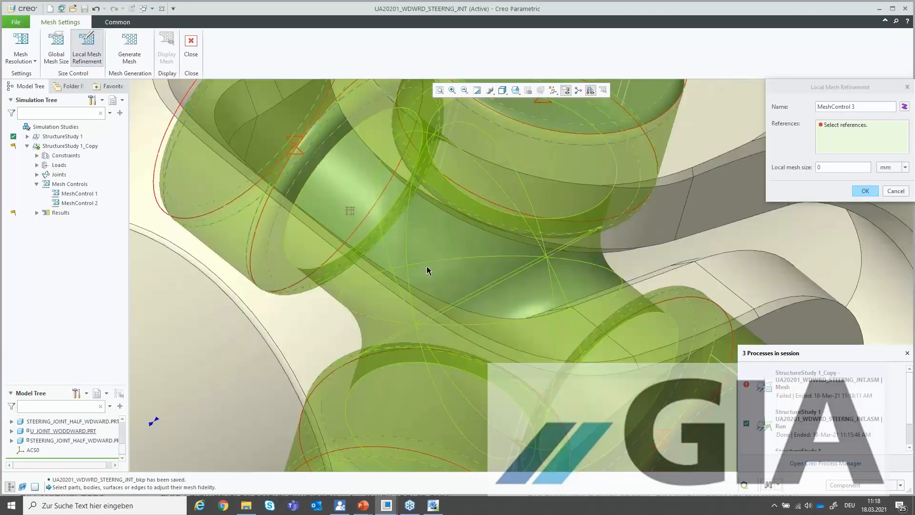
scroll(427, 270, "up", 3)
scroll(638, 304, "up", 3)
left_click(863, 484)
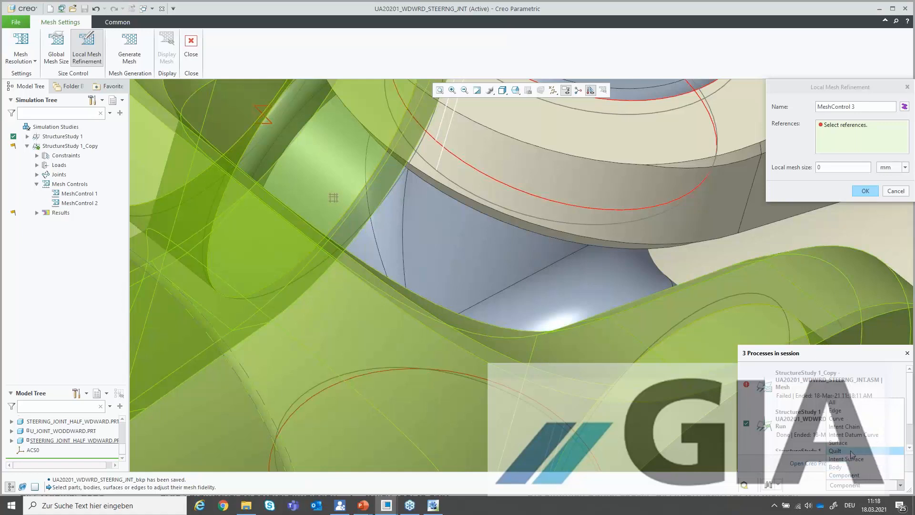
left_click(840, 442)
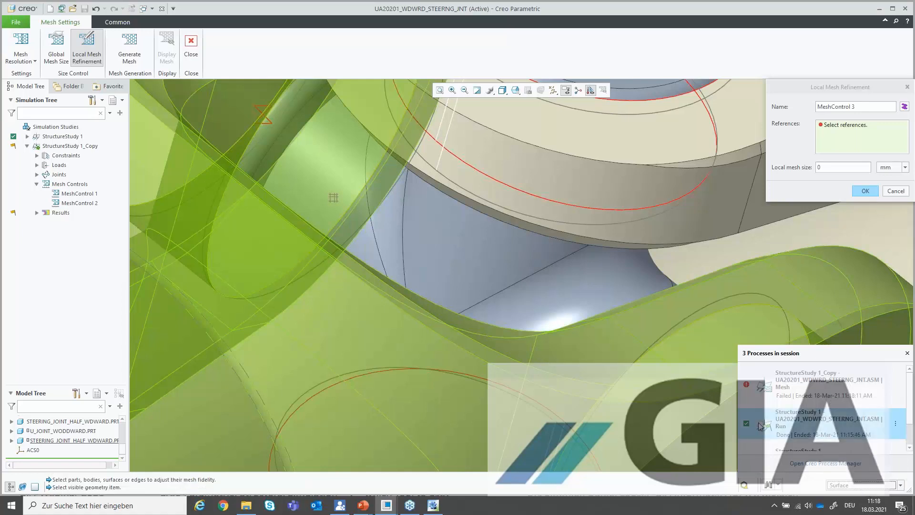
left_click(387, 228)
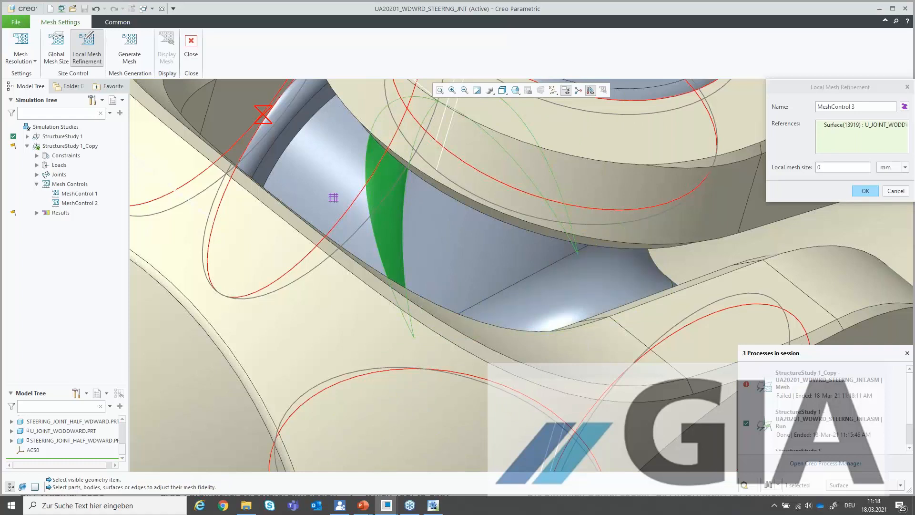
left_click(535, 297, "ctrl")
middle_click_drag(535, 296, 402, 323)
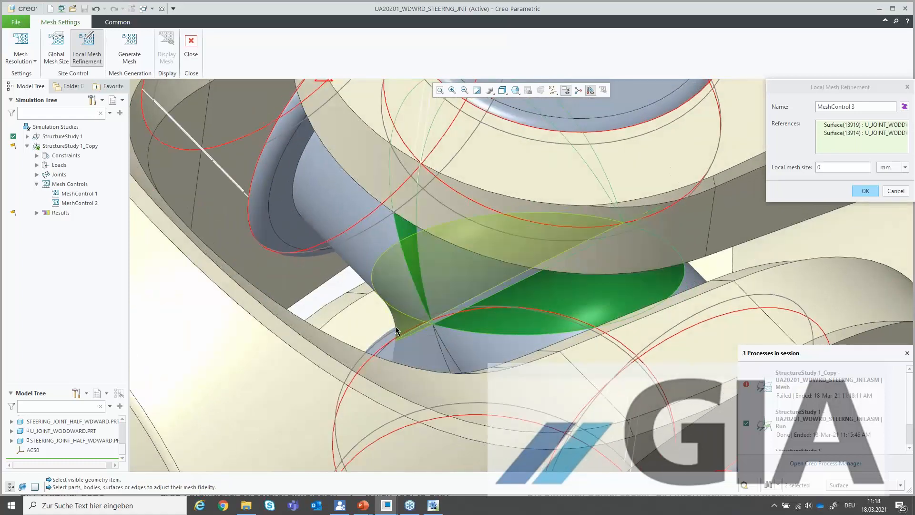
left_click(391, 326, "ctrl")
left_click(446, 355, "ctrl")
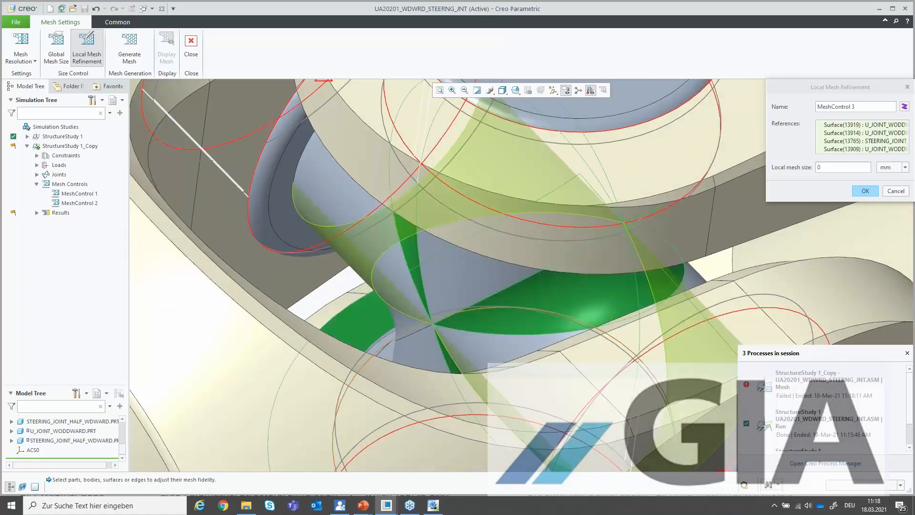
key("Return")
Set the local mesh size of the surface refinement MeshControl 3 to 0.5 mm
left_click(96, 215)
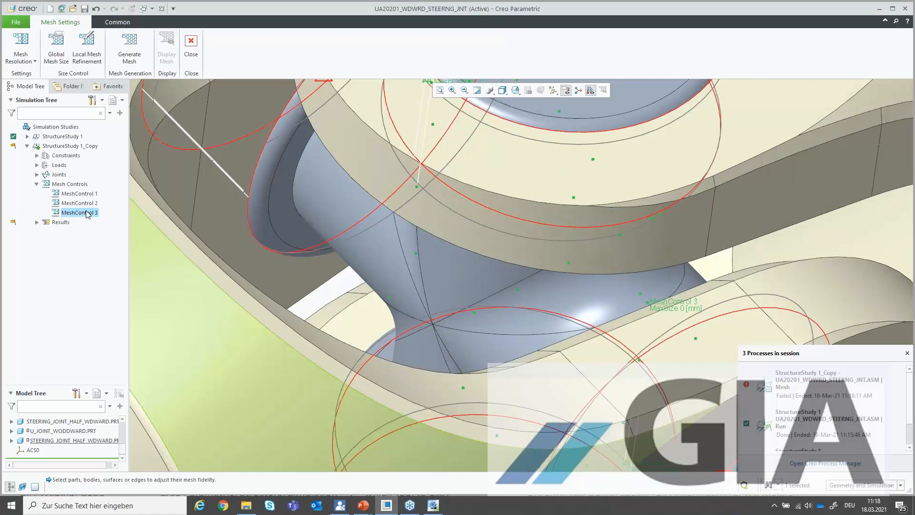
right_click(88, 214)
left_click(96, 183)
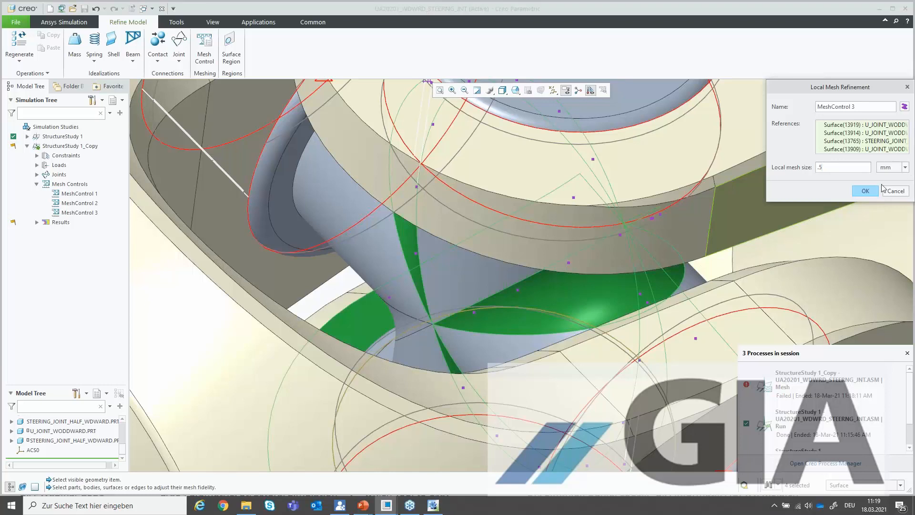
left_click(866, 191)
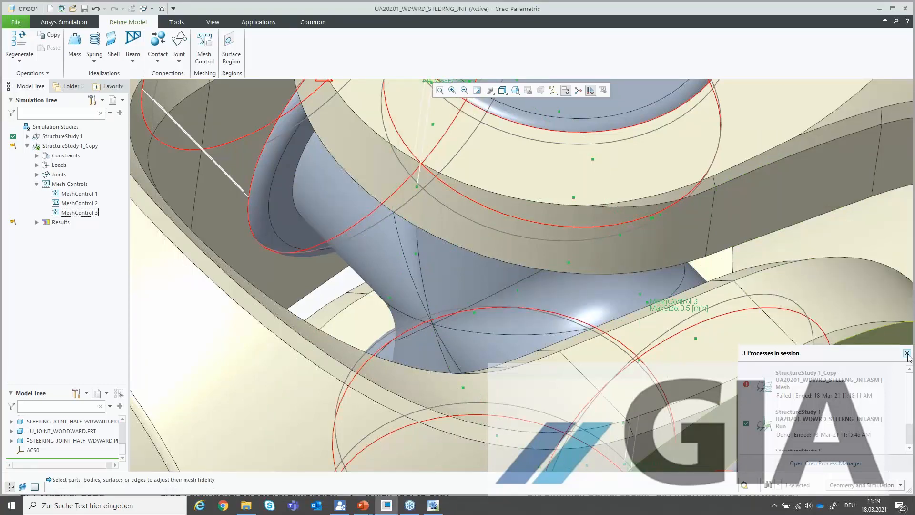
Generate the mesh for StructureStudy 1_Copy and open the list of running processes to monitor it
left_click(908, 353)
left_click(196, 45)
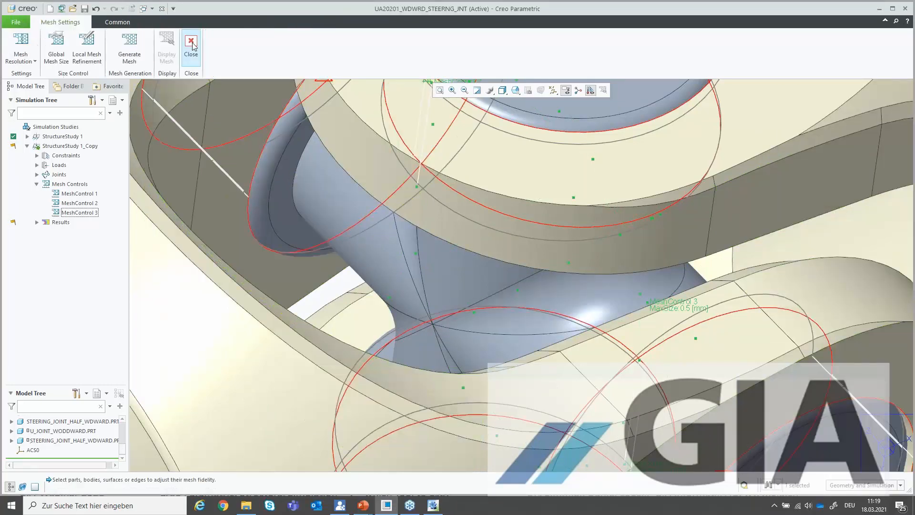
left_click(130, 46)
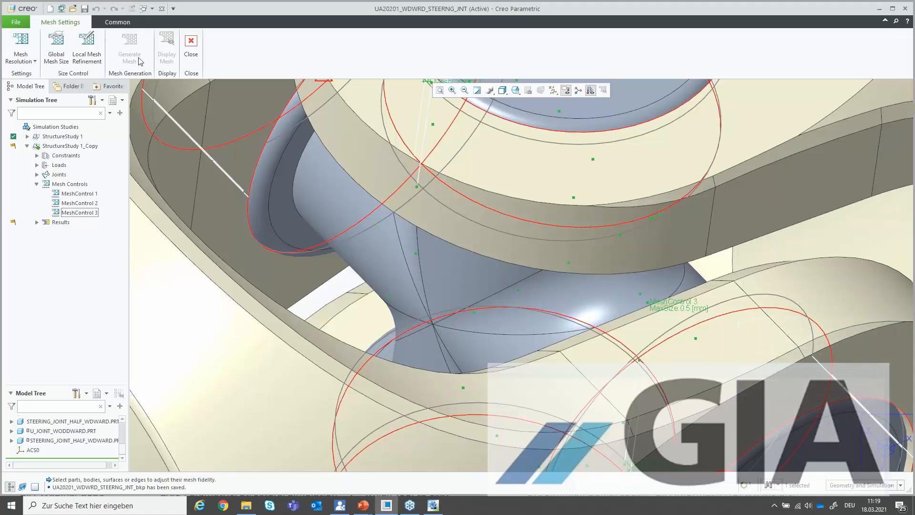
left_click(745, 484)
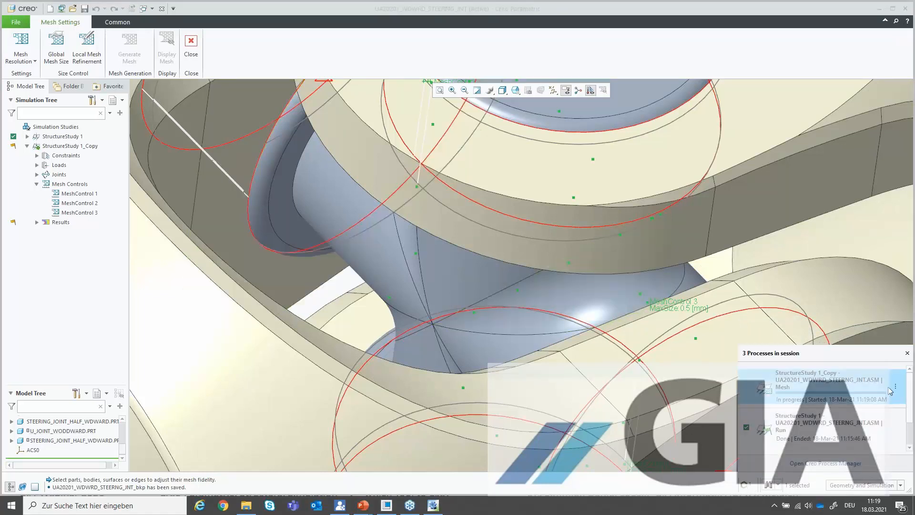
Check the meshing progress of StructureStudy 1_Copy in the Creo Process Manager, and close the process windows
left_click(895, 386)
left_click(831, 397)
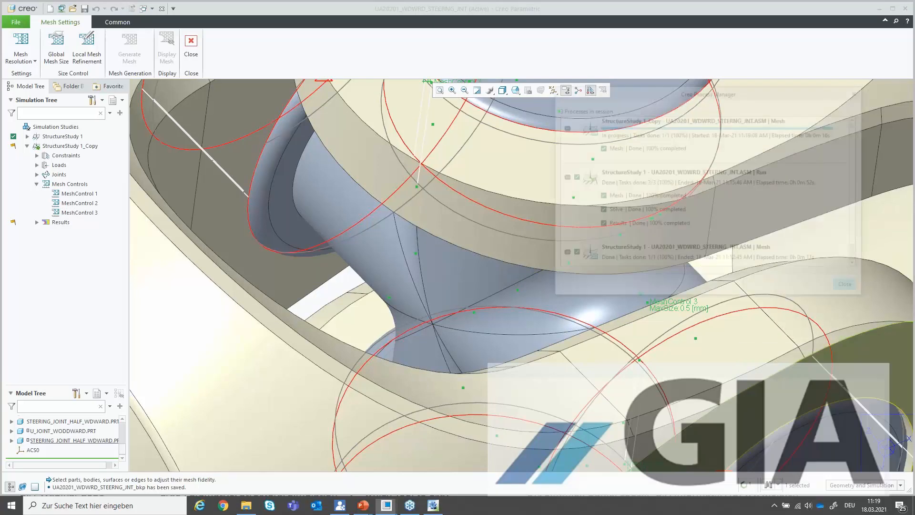
left_click(850, 288)
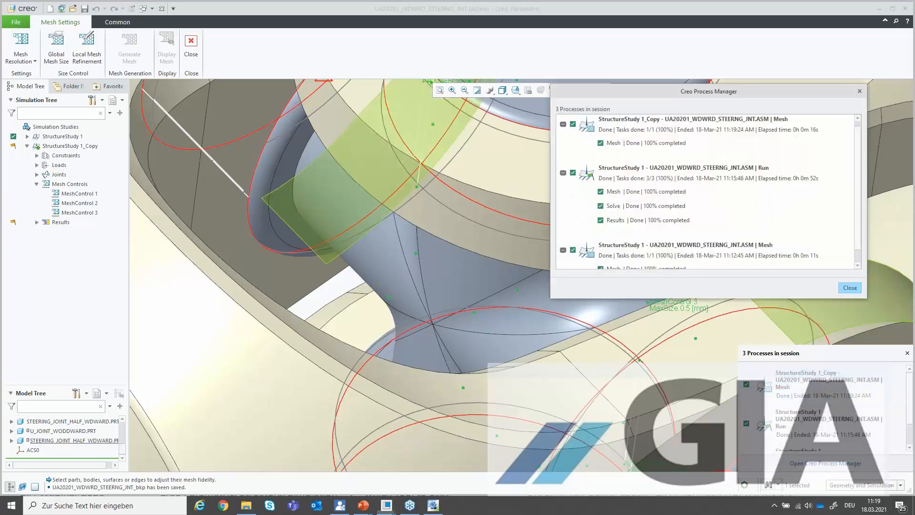
left_click(905, 354)
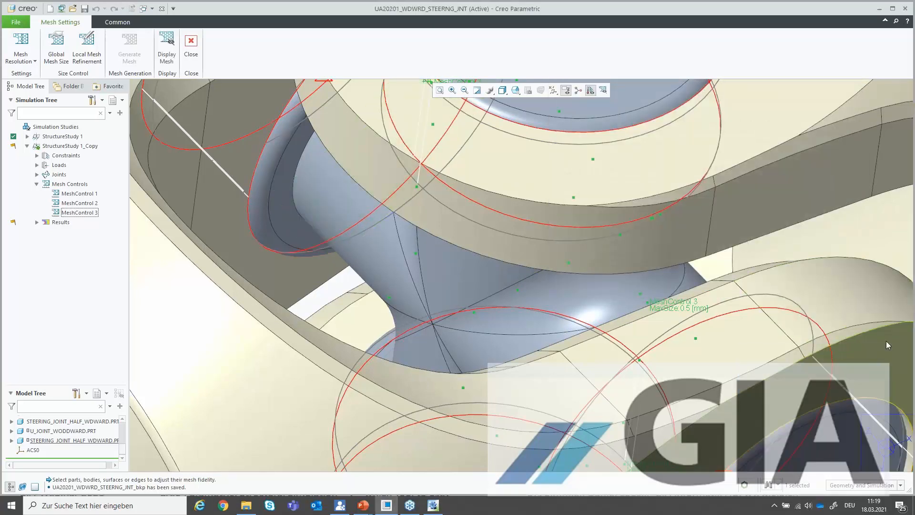
Display the generated mesh of StructureStudy 1_Copy and inspect the refined elements around the U-joint fillets and the whole joint
left_click(168, 41)
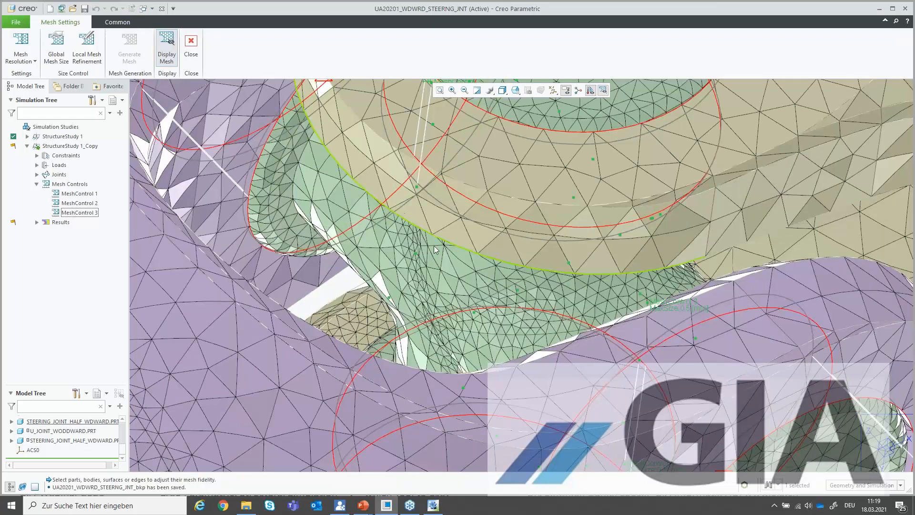
middle_click_drag(492, 350, 501, 356)
scroll(501, 356, "up", 6)
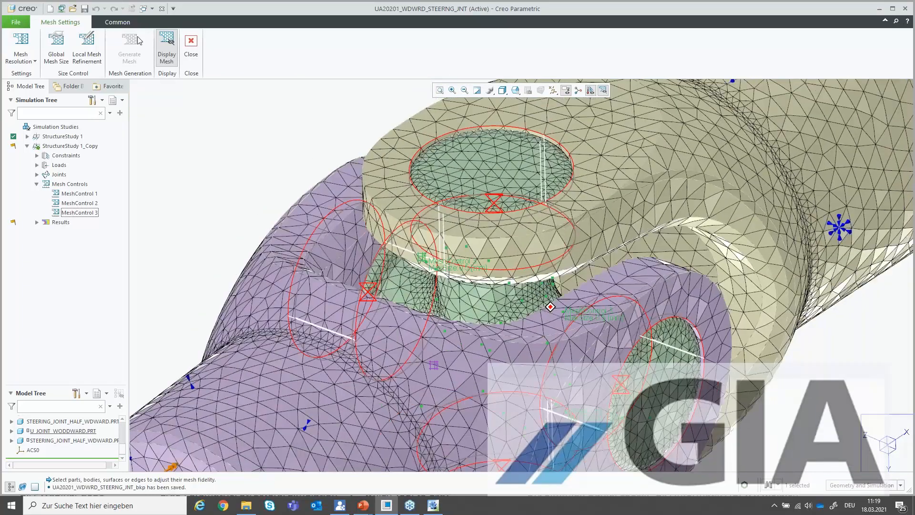
Leave the mesh settings to run StructureStudy 1_Copy with the refined mesh, and switch to the running PowerPoint slide show
left_click(64, 223)
left_click(70, 146)
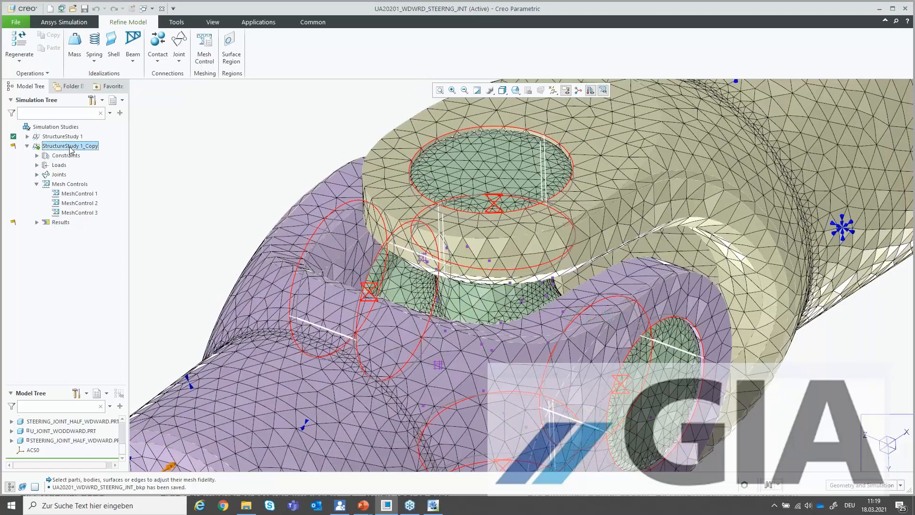
left_click(64, 22)
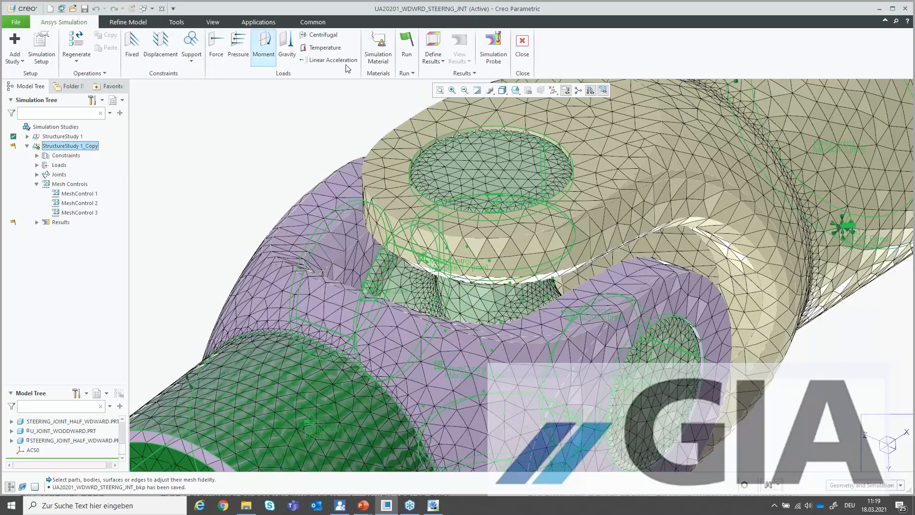
left_click(414, 50)
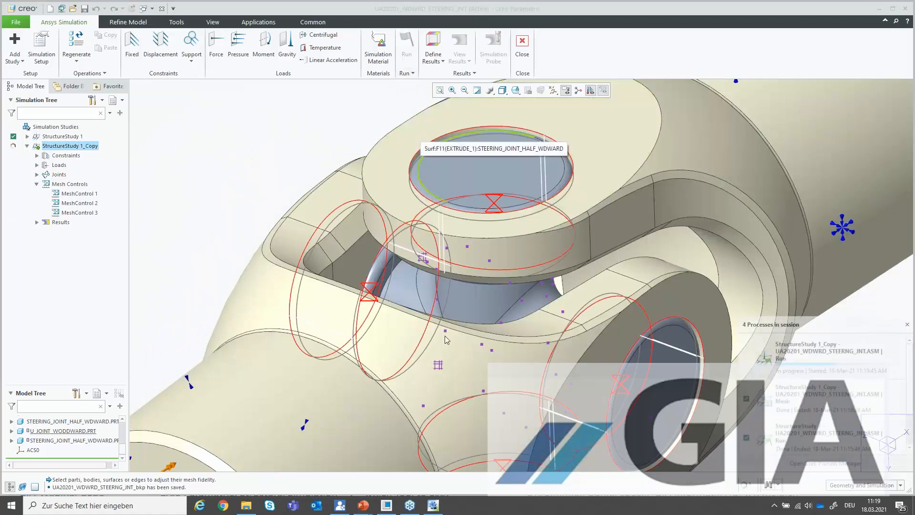
mouse_move(363, 506)
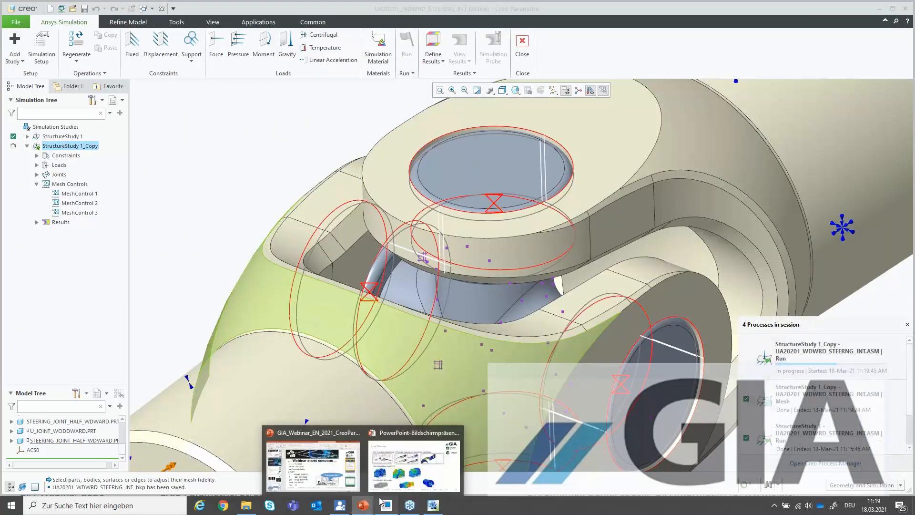
left_click(395, 483)
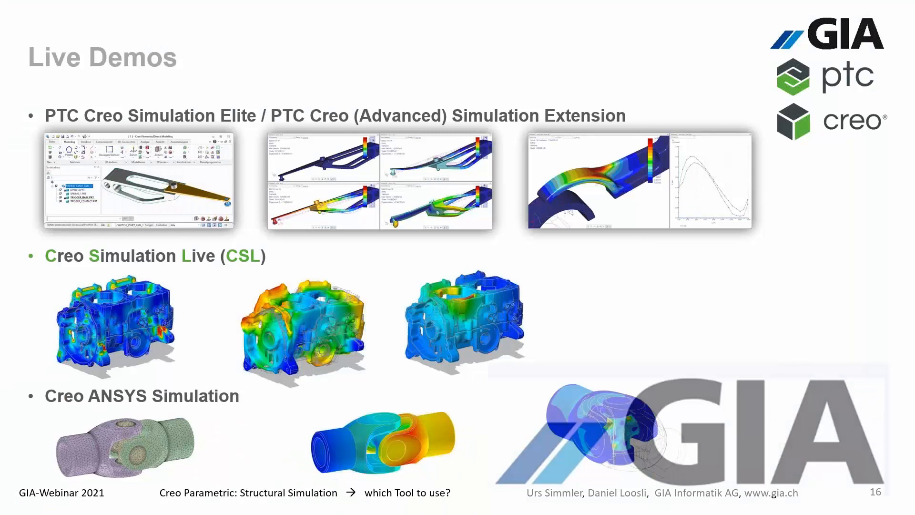